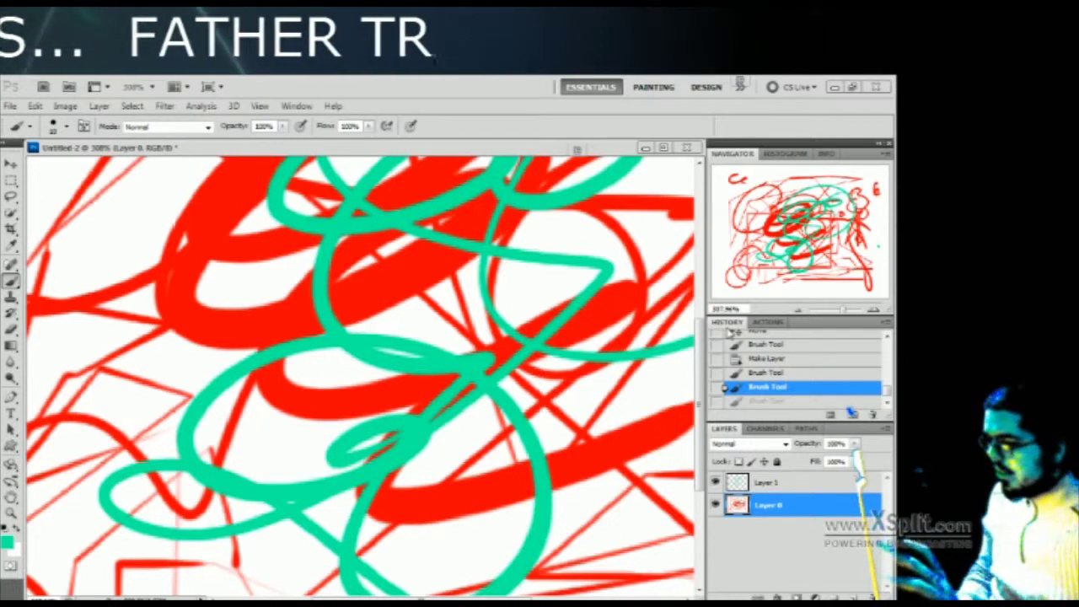
# Undo the brush strokes and layer changes in Untitled-2 back to a blank canvas
pyautogui.click(795, 312)
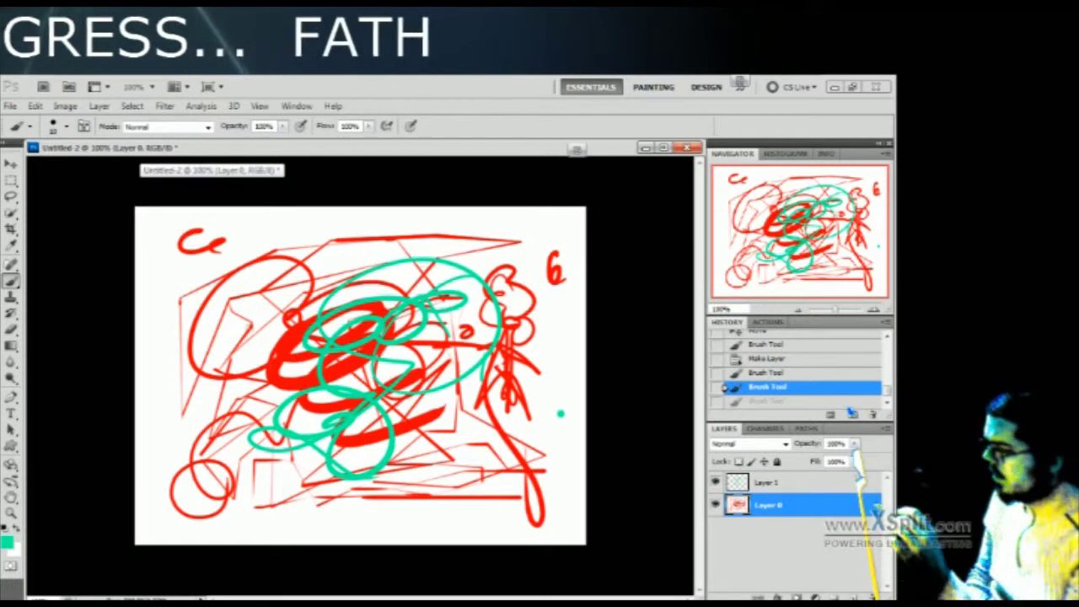
pyautogui.hotkey('ctrl', 'alt', 'z')
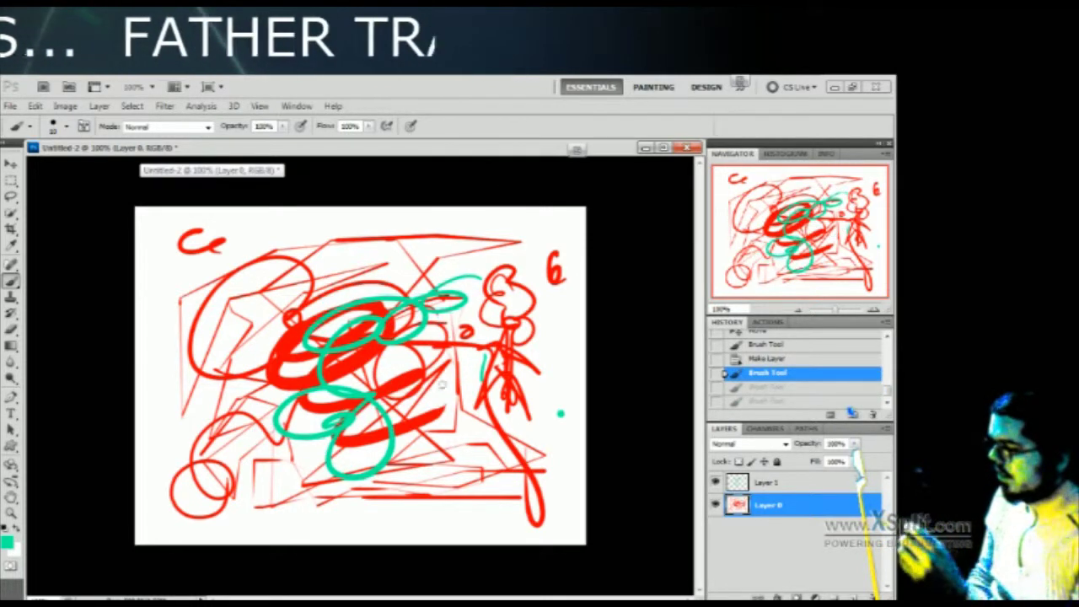
pyautogui.hotkey('ctrl', 'alt', 'z')
pyautogui.hotkey('ctrl', 'alt', 'z')
pyautogui.hotkey('ctrl', 'alt', 'z')
pyautogui.hotkey('ctrl', 'alt', 'z')
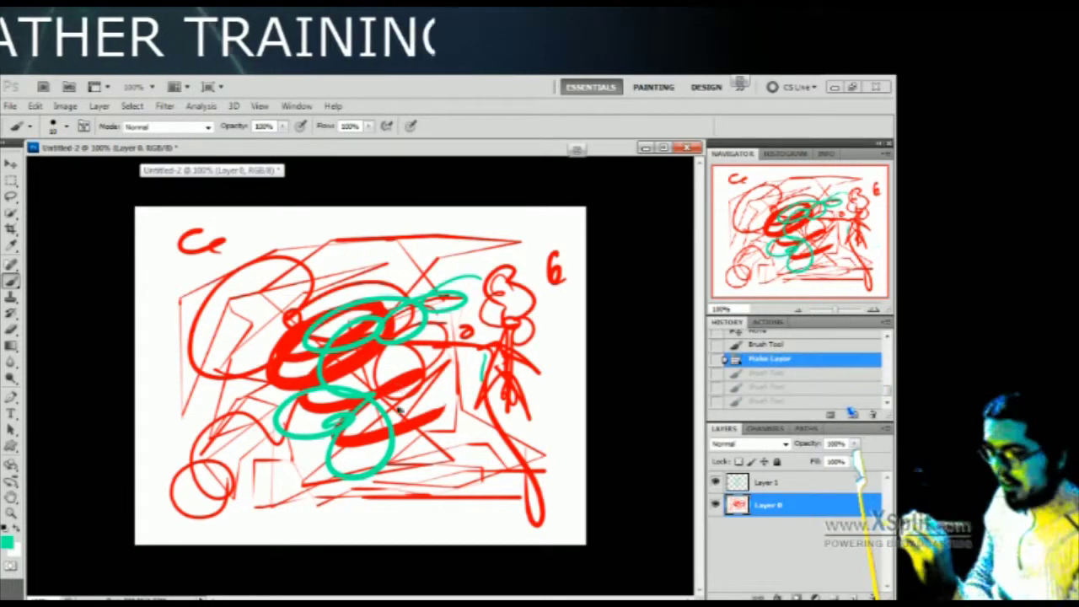
pyautogui.hotkey('ctrl', 'alt', 'z')
pyautogui.hotkey('ctrl', 'alt', 'z')
pyautogui.hotkey('ctrl', 'alt', 'z')
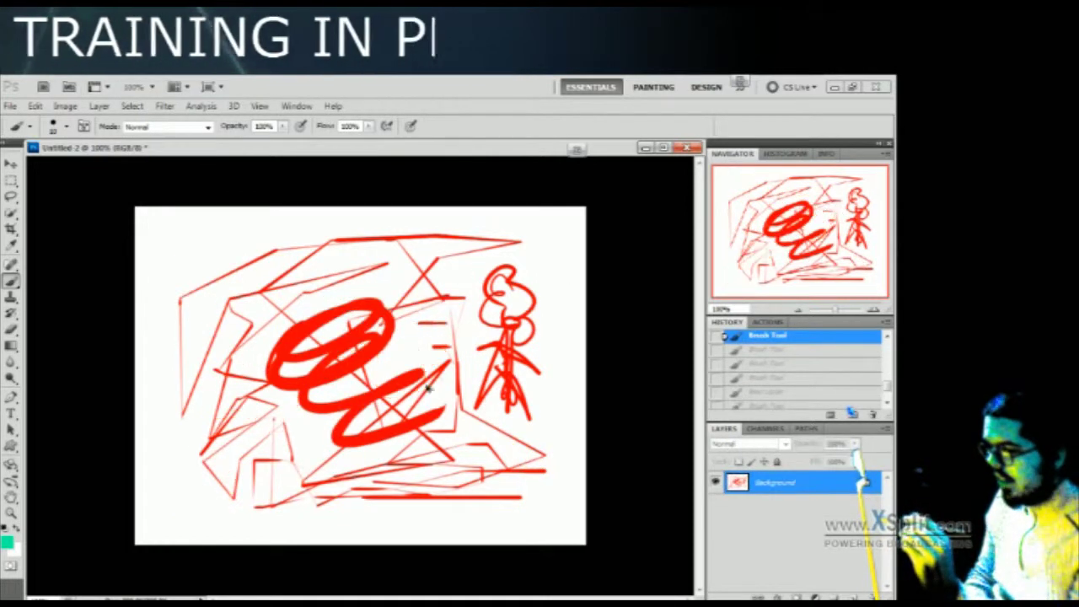
pyautogui.hotkey('ctrl', 'alt', 'z')
pyautogui.hotkey('ctrl', 'alt', 'z')
pyautogui.hotkey('ctrl', 'alt', 'z')
pyautogui.hotkey('ctrl', 'alt', 'z')
pyautogui.hotkey('ctrl', 'alt', 'z')
pyautogui.hotkey('ctrl', 'alt', 'z')
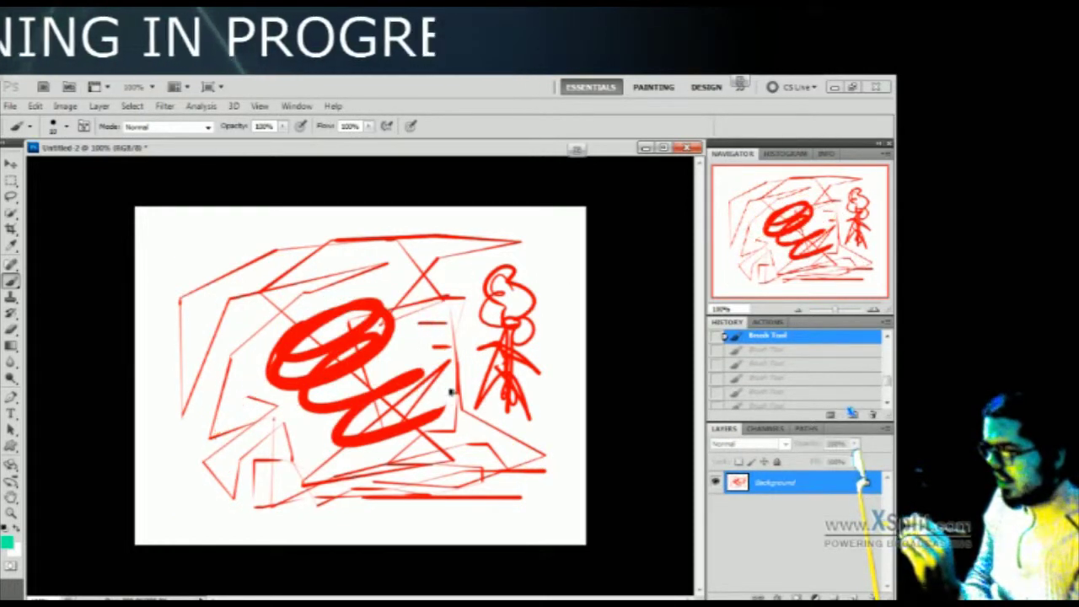
pyautogui.hotkey('ctrl', 'alt', 'z')
pyautogui.hotkey('ctrl', 'alt', 'z')
pyautogui.hotkey('ctrl', 'alt', 'z')
pyautogui.hotkey('ctrl', 'alt', 'z')
pyautogui.hotkey('ctrl', 'alt', 'z')
pyautogui.hotkey('ctrl', 'alt', 'z')
pyautogui.hotkey('ctrl', 'alt', 'z')
pyautogui.hotkey('ctrl', 'alt', 'z')
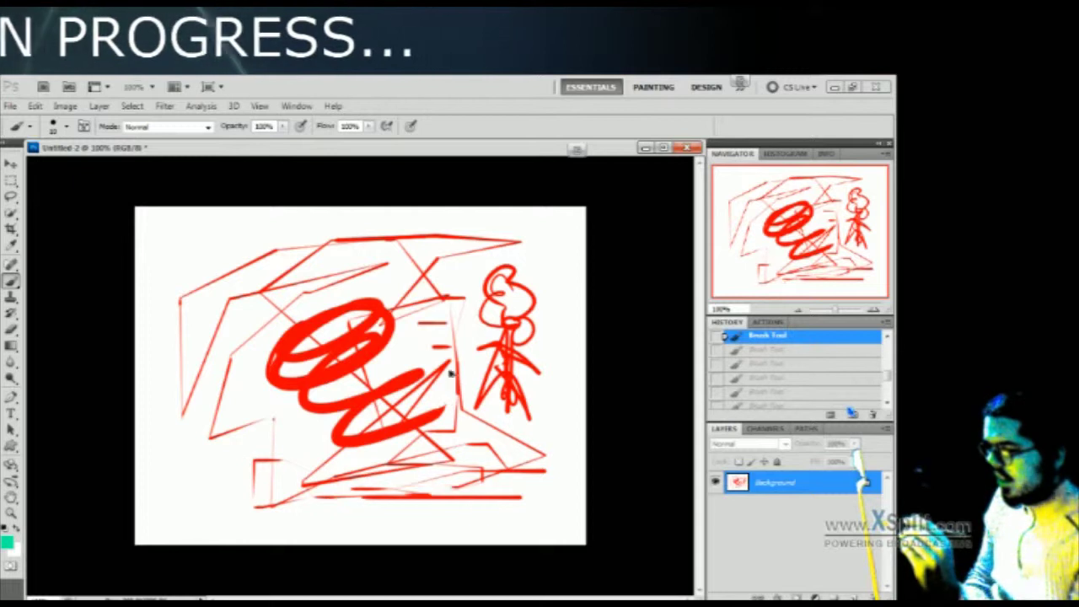
pyautogui.hotkey('ctrl', 'alt', 'z')
pyautogui.hotkey('ctrl', 'alt', 'z')
pyautogui.hotkey('ctrl', 'alt', 'z')
pyautogui.hotkey('ctrl', 'alt', 'z')
pyautogui.hotkey('ctrl', 'alt', 'z')
pyautogui.hotkey('ctrl', 'alt', 'z')
pyautogui.hotkey('ctrl', 'alt', 'z')
pyautogui.hotkey('ctrl', 'alt', 'z')
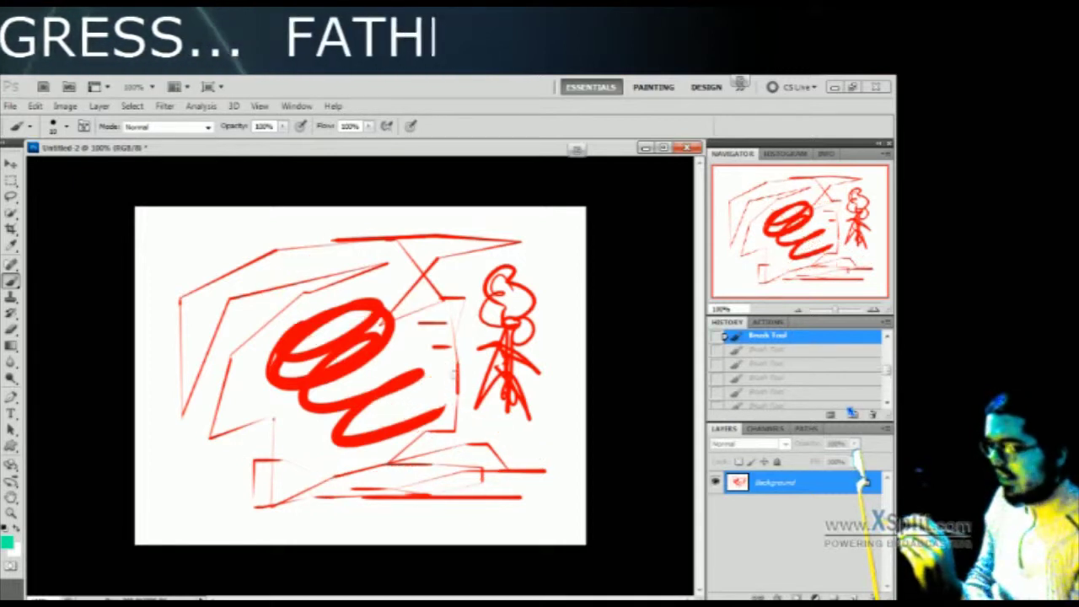
pyautogui.hotkey('ctrl', 'alt', 'z')
pyautogui.hotkey('ctrl', 'alt', 'z')
pyautogui.hotkey('ctrl', 'alt', 'z')
pyautogui.hotkey('ctrl', 'alt', 'z')
pyautogui.hotkey('ctrl', 'alt', 'z')
pyautogui.hotkey('ctrl', 'alt', 'z')
pyautogui.hotkey('ctrl', 'alt', 'z')
pyautogui.hotkey('ctrl', 'alt', 'z')
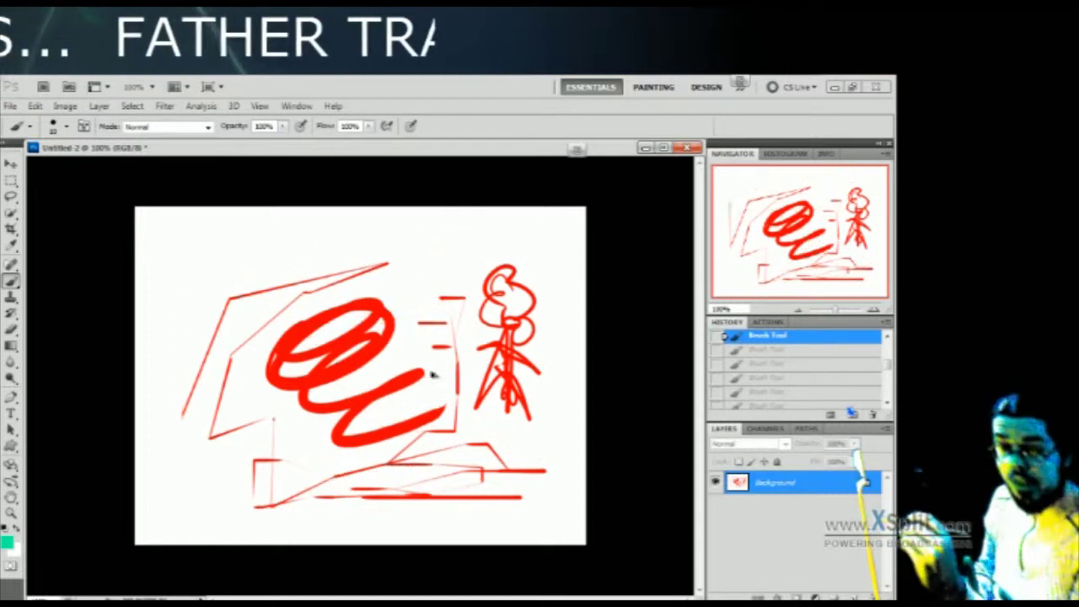
pyautogui.hotkey('ctrl', 'alt', 'z')
pyautogui.hotkey('ctrl', 'alt', 'z')
pyautogui.hotkey('ctrl', 'alt', 'z')
pyautogui.hotkey('ctrl', 'alt', 'z')
pyautogui.hotkey('ctrl', 'alt', 'z')
pyautogui.hotkey('ctrl', 'alt', 'z')
pyautogui.hotkey('ctrl', 'alt', 'z')
pyautogui.hotkey('ctrl', 'alt', 'z')
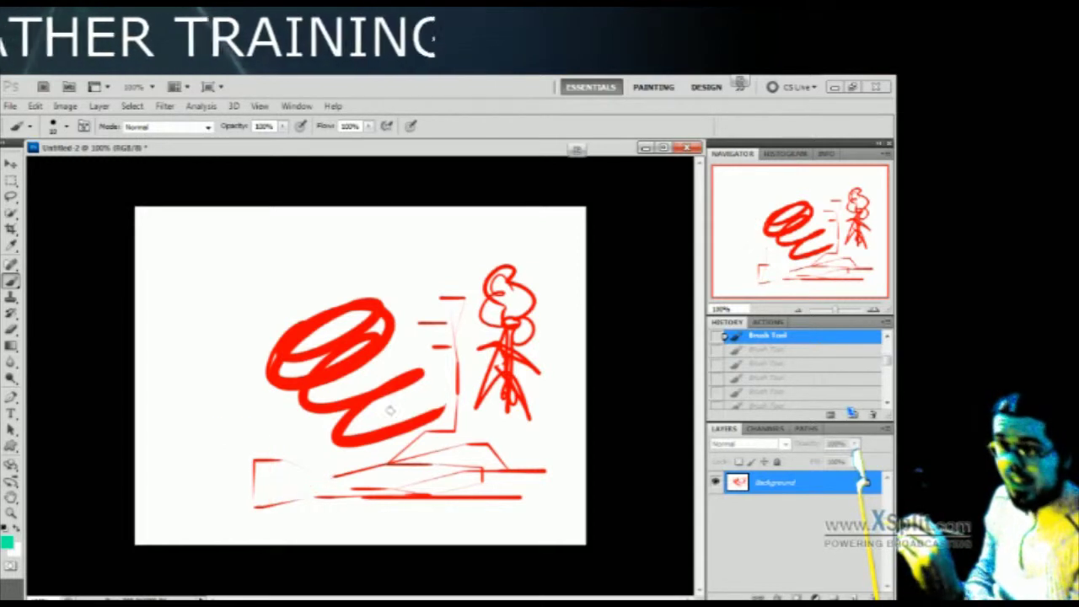
pyautogui.hotkey('ctrl', 'alt', 'z')
pyautogui.hotkey('ctrl', 'alt', 'z')
pyautogui.hotkey('ctrl', 'alt', 'z')
pyautogui.hotkey('ctrl', 'alt', 'z')
pyautogui.hotkey('ctrl', 'alt', 'z')
pyautogui.hotkey('ctrl', 'alt', 'z')
pyautogui.hotkey('ctrl', 'alt', 'z')
pyautogui.hotkey('ctrl', 'alt', 'z')
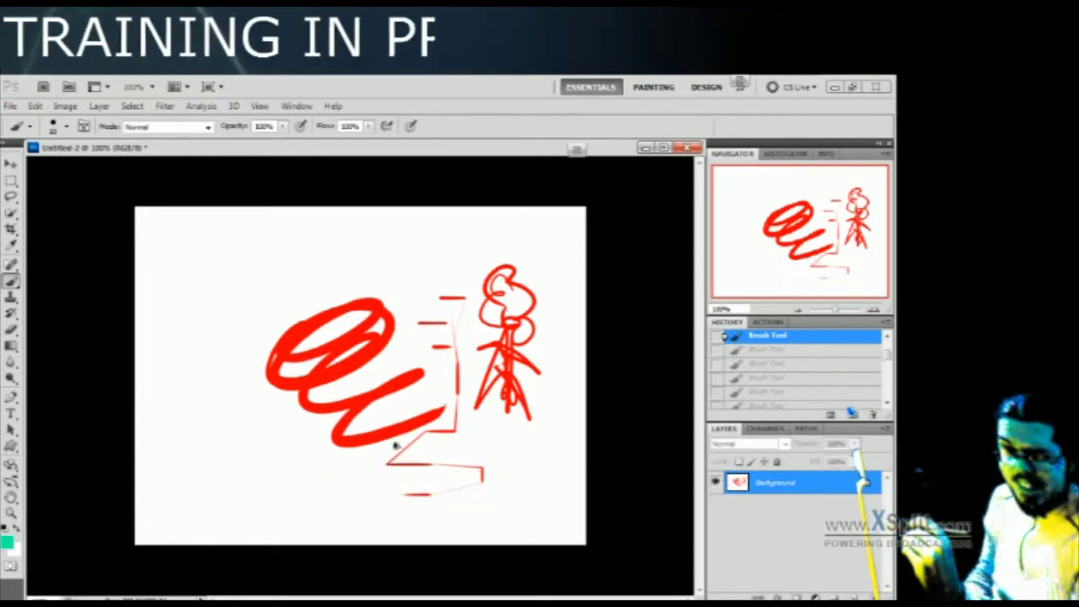
pyautogui.hotkey('ctrl', 'alt', 'z')
pyautogui.hotkey('ctrl', 'alt', 'z')
pyautogui.hotkey('ctrl', 'alt', 'z')
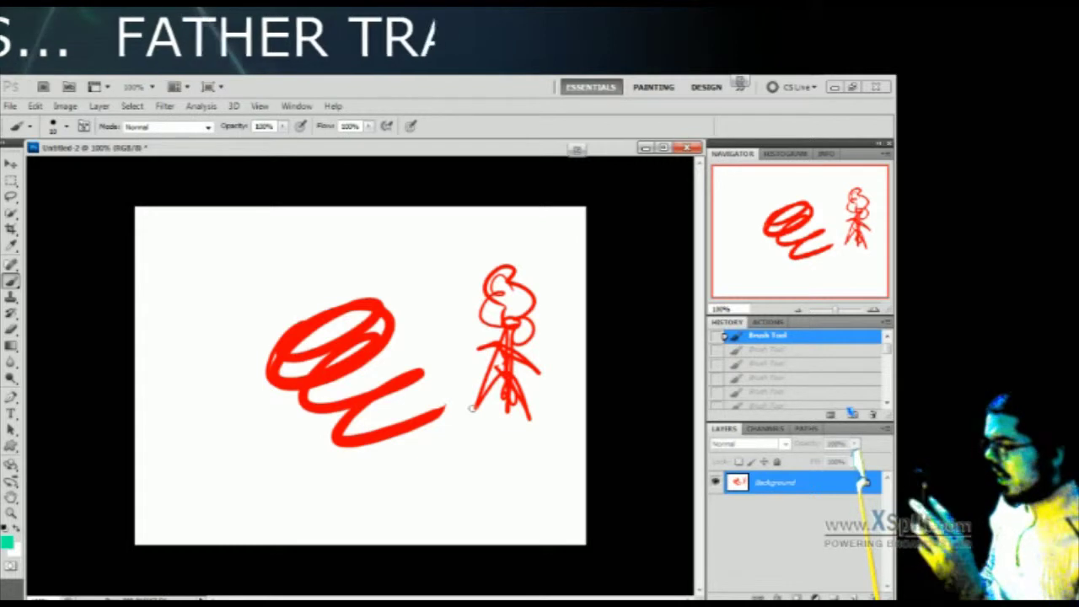
pyautogui.moveTo(512, 255)
pyautogui.mouseDown()
pyautogui.moveTo(478, 291)
pyautogui.moveTo(511, 273)
pyautogui.moveTo(497, 300)
pyautogui.moveTo(557, 277)
pyautogui.moveTo(469, 327)
pyautogui.moveTo(538, 323)
pyautogui.moveTo(450, 384)
pyautogui.moveTo(496, 394)
pyautogui.moveTo(461, 417)
pyautogui.moveTo(536, 408)
pyautogui.moveTo(443, 442)
pyautogui.moveTo(344, 457)
pyautogui.moveTo(446, 403)
pyautogui.moveTo(450, 387)
pyautogui.moveTo(433, 378)
pyautogui.moveTo(289, 455)
pyautogui.moveTo(271, 449)
pyautogui.moveTo(443, 291)
pyautogui.moveTo(415, 251)
pyautogui.mouseUp()
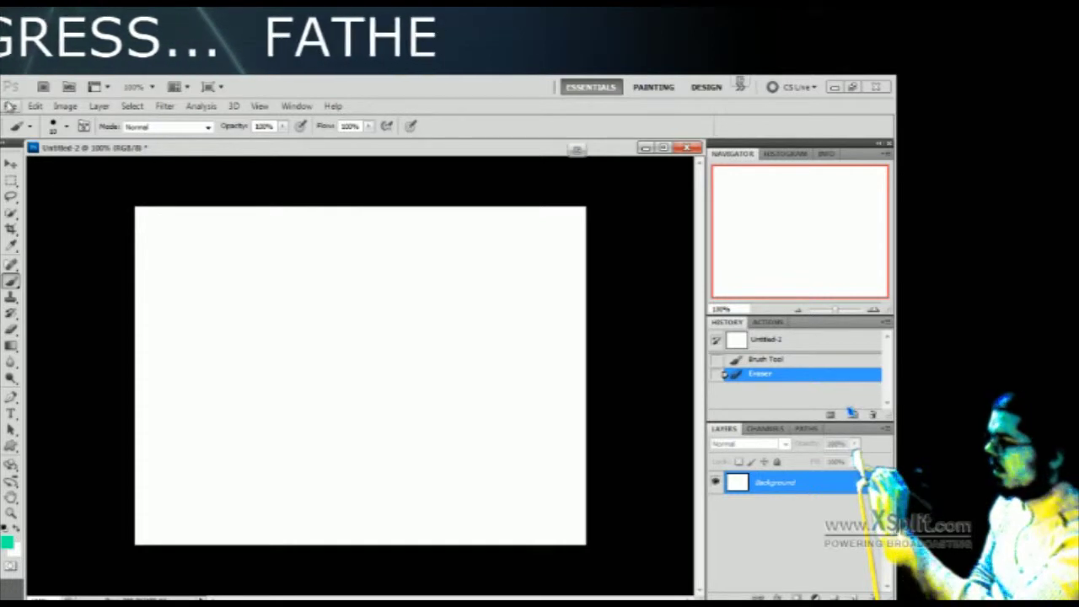
# Create a new 640 by 480 pixel RGB document at 300 pixels/inch and close it again
pyautogui.click(10, 107)
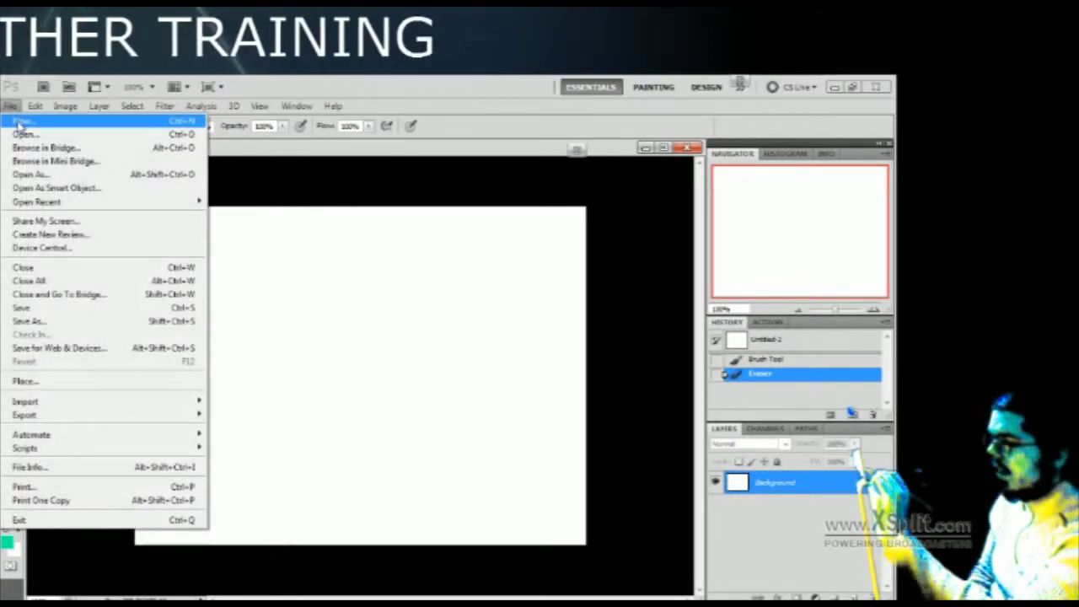
pyautogui.click(18, 124)
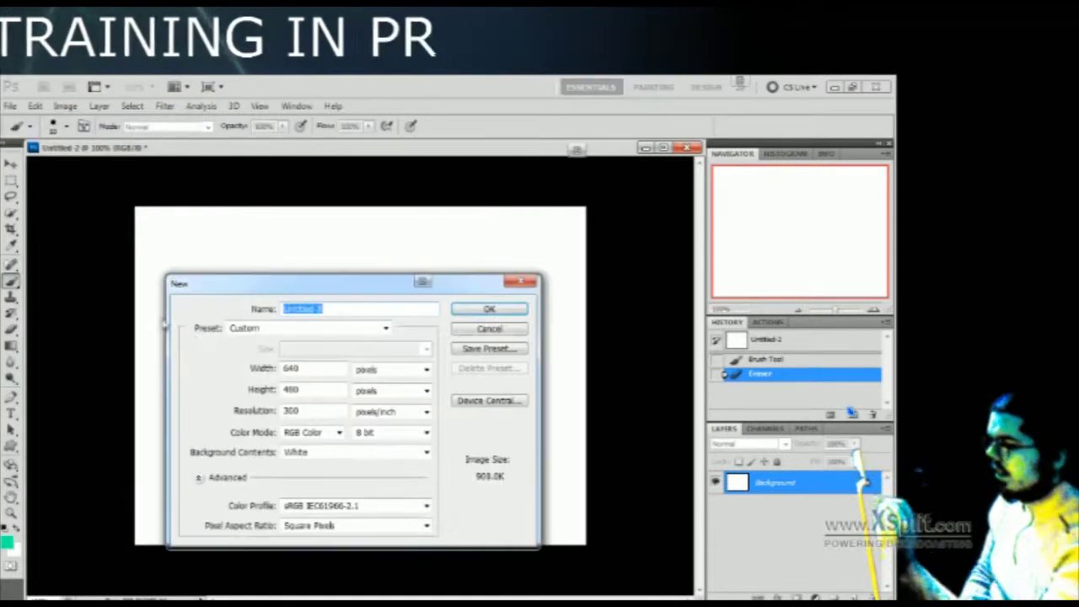
pyautogui.doubleClick(291, 411)
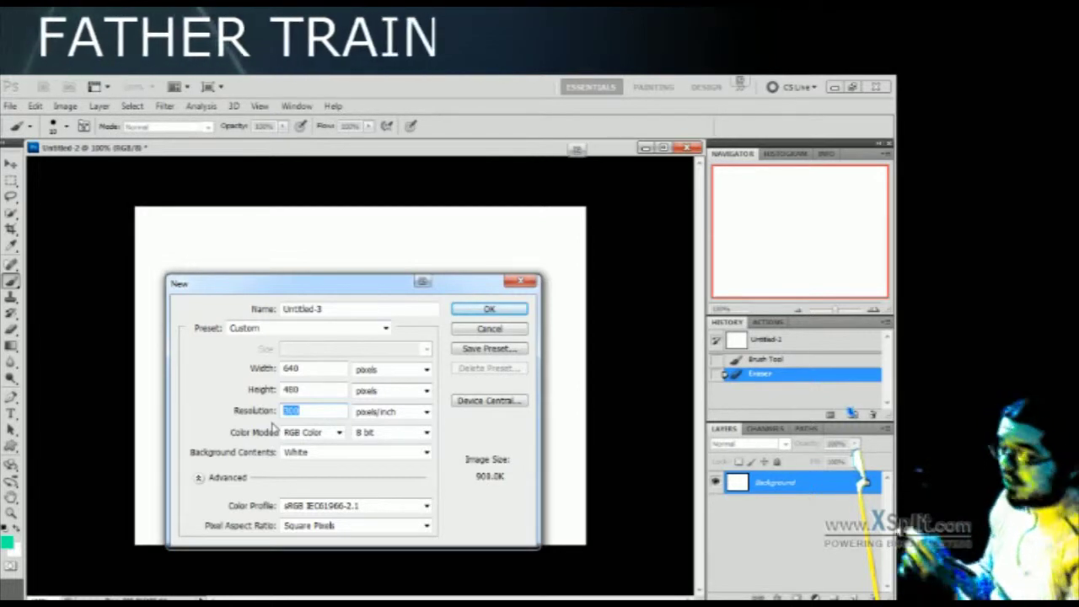
pyautogui.click(487, 312)
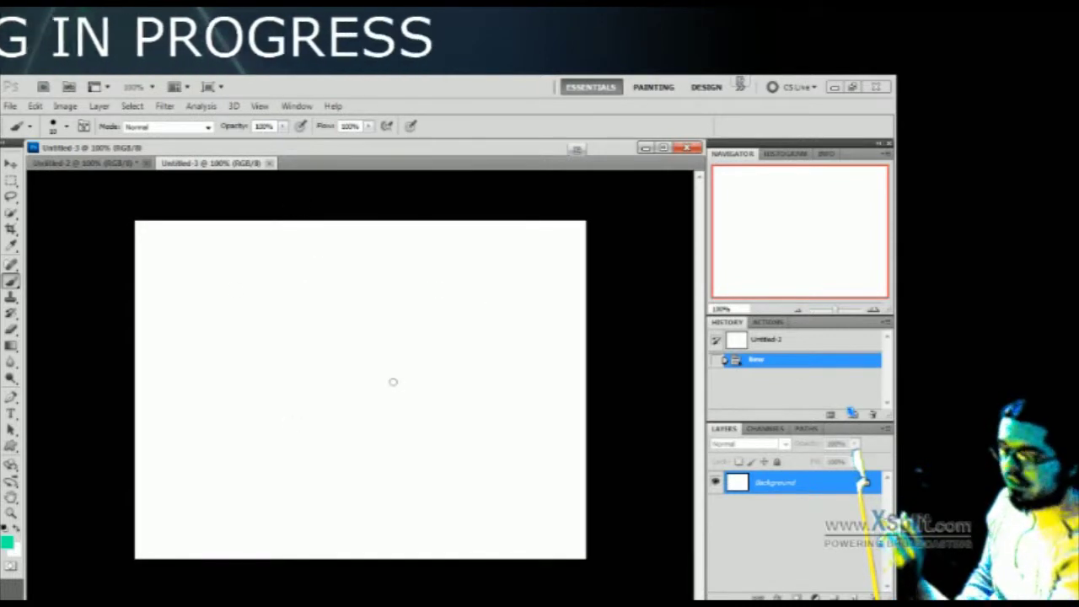
pyautogui.click(268, 163)
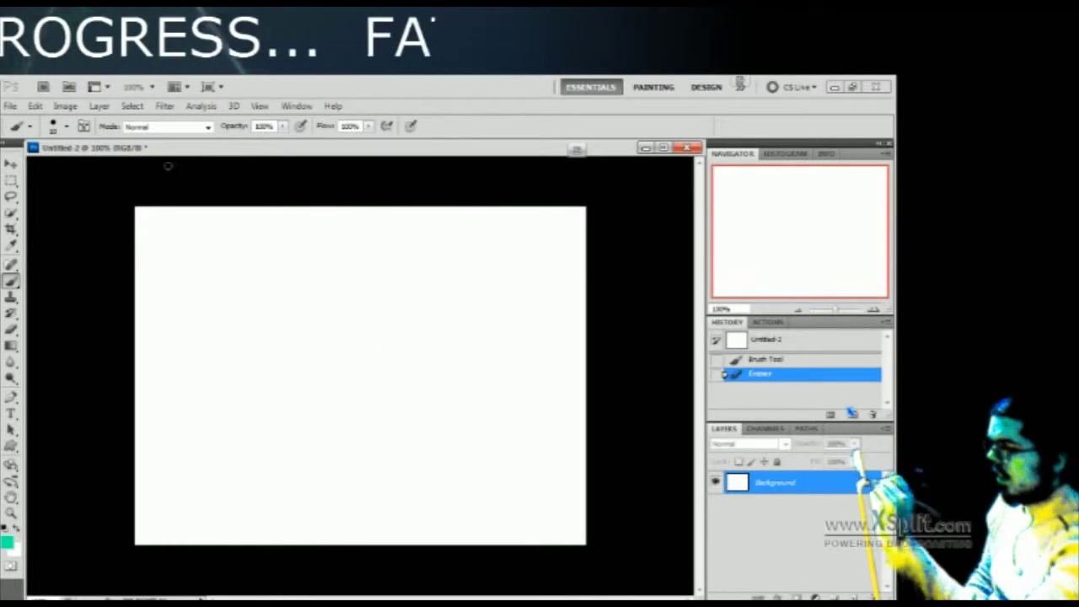
# Create a white 640 by 480 pixel RGB document at 300 pixels/inch and convert its Background into a regular layer
pyautogui.click(8, 106)
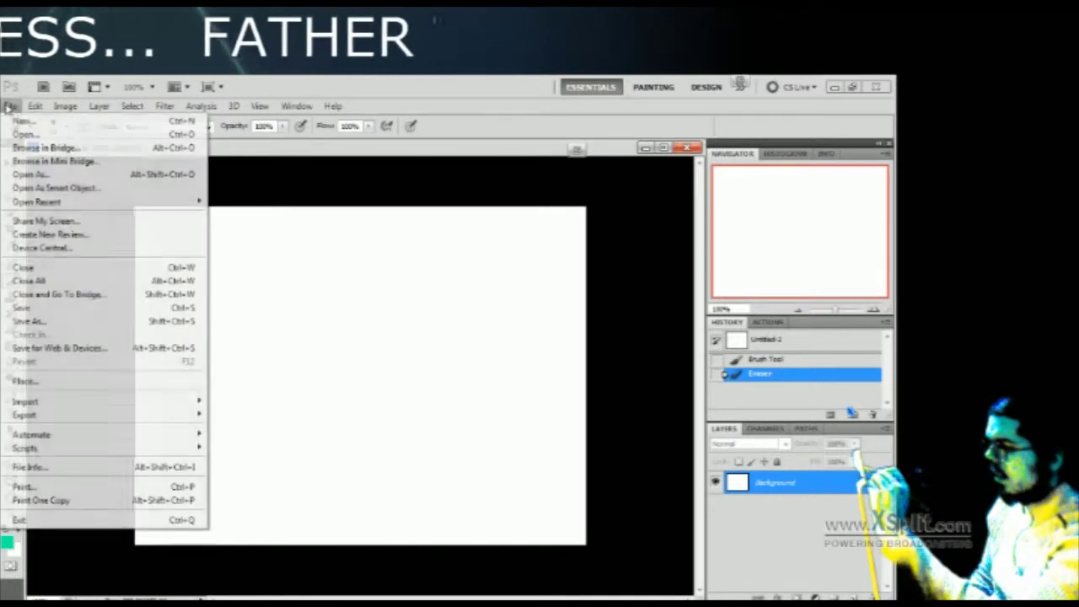
pyautogui.click(30, 123)
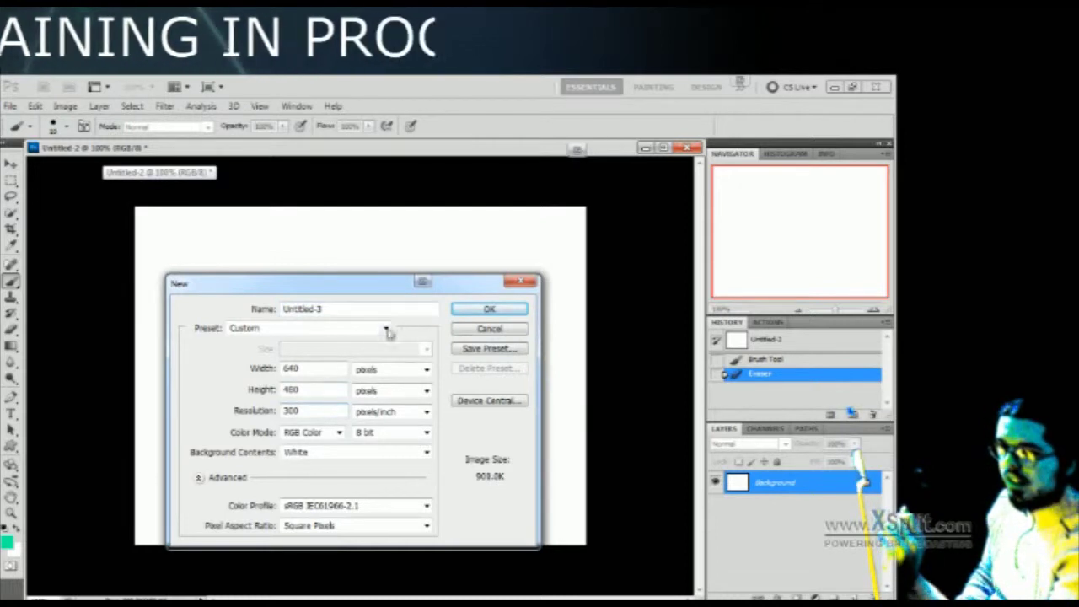
pyautogui.click(477, 312)
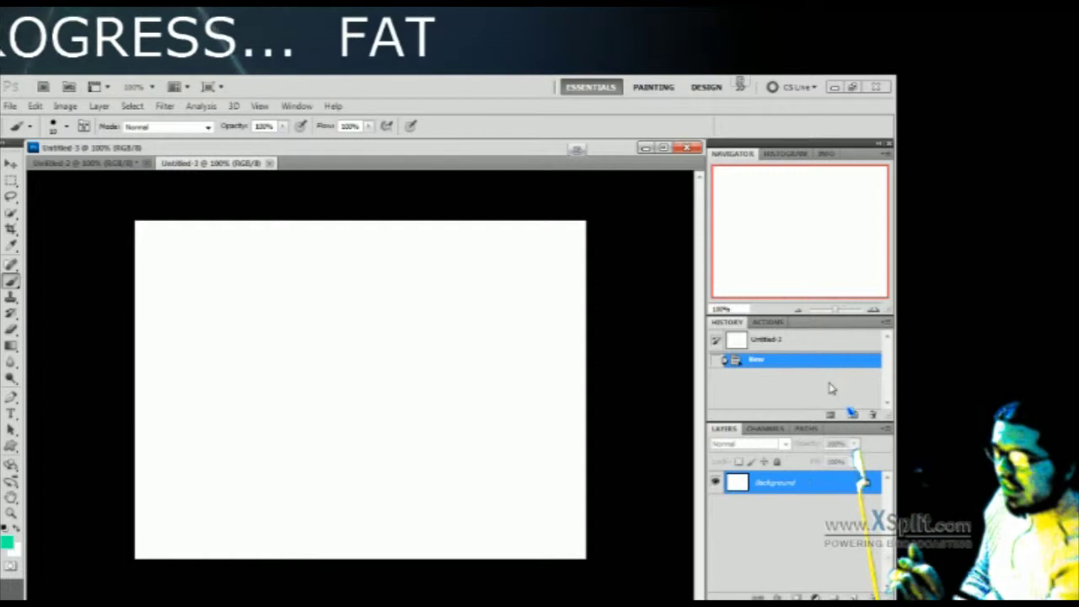
pyautogui.doubleClick(807, 493)
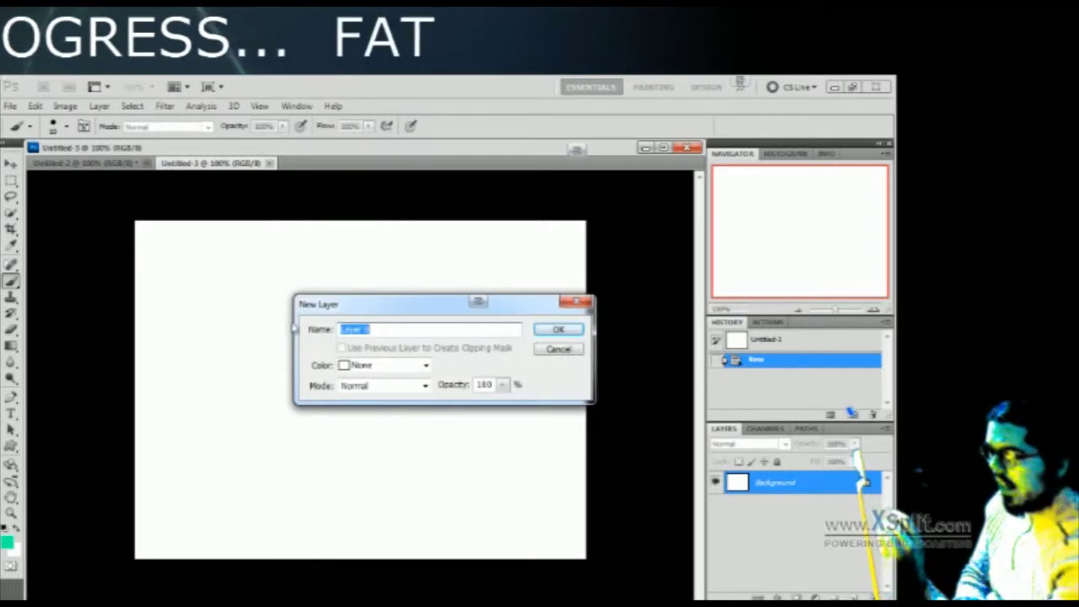
pyautogui.click(557, 330)
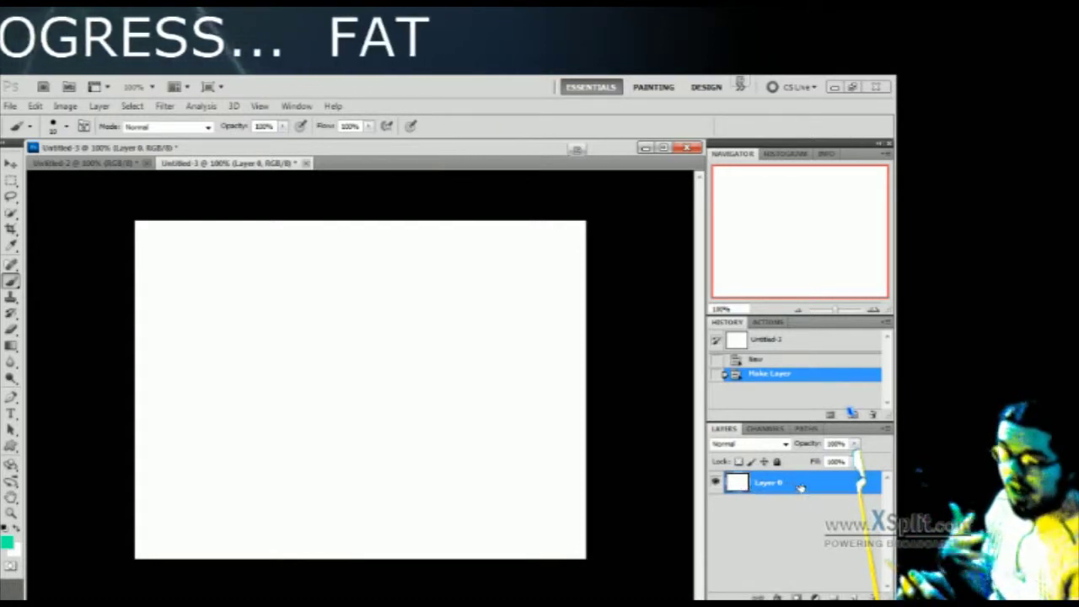
# Paint a few wavy green test strokes across the blank layer and undo them all
pyautogui.moveTo(240, 379)
pyautogui.mouseDown()
pyautogui.moveTo(295, 398)
pyautogui.moveTo(412, 504)
pyautogui.mouseUp()
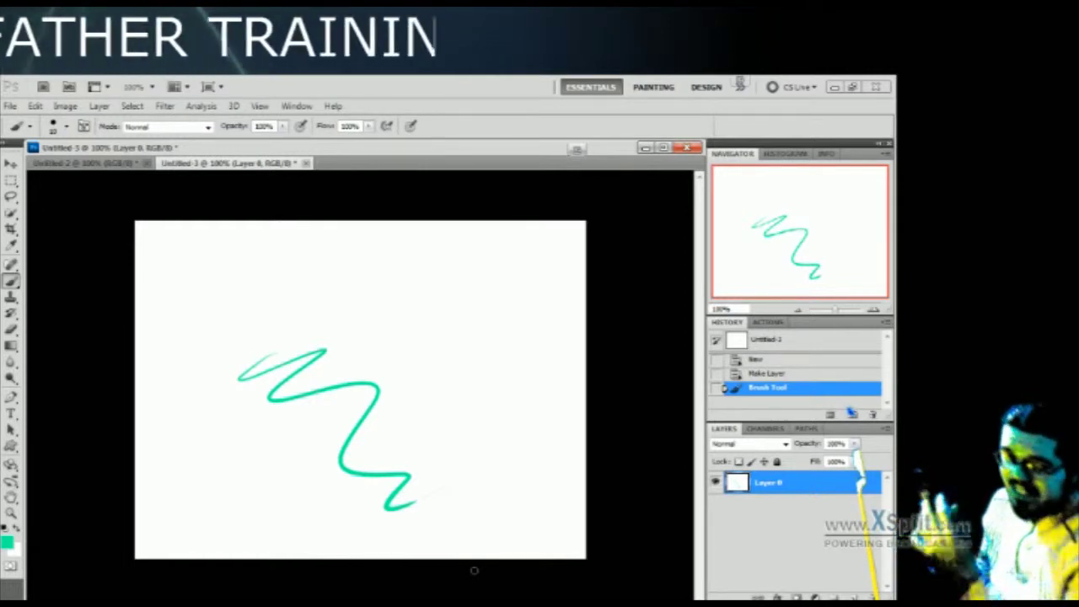
pyautogui.moveTo(399, 379)
pyautogui.mouseDown()
pyautogui.moveTo(455, 345)
pyautogui.moveTo(489, 485)
pyautogui.mouseUp()
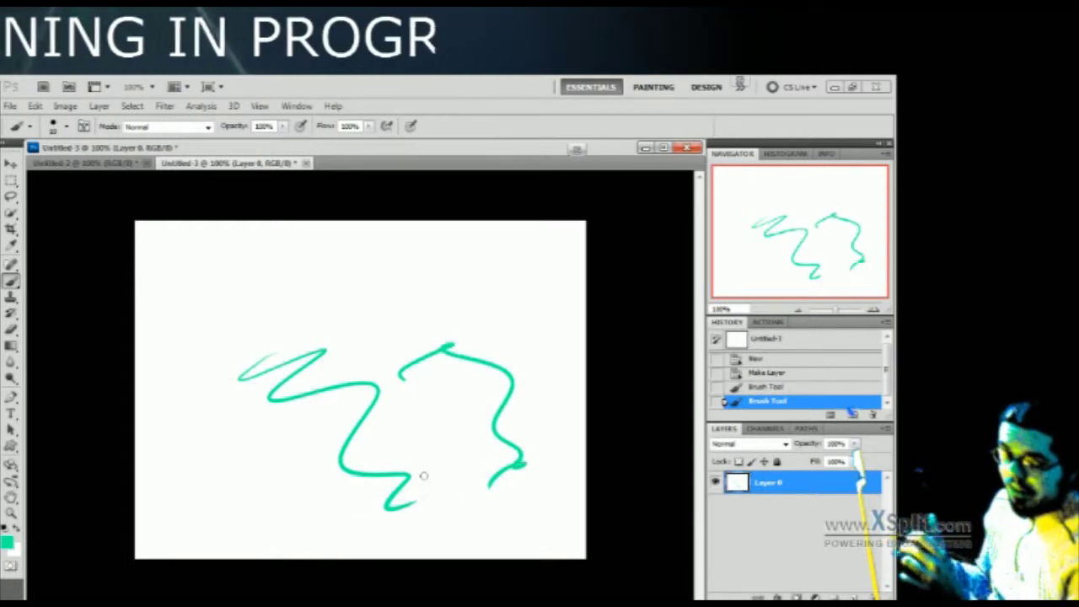
pyautogui.click(366, 399)
pyautogui.moveTo(293, 449); pyautogui.dragTo(283, 459)
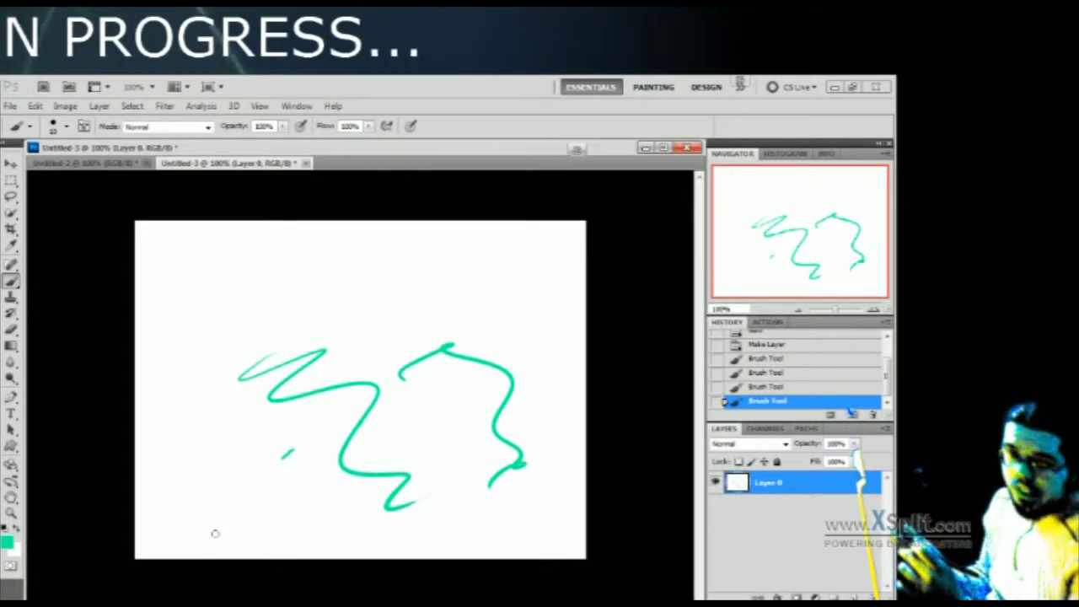
pyautogui.hotkey('ctrl', 'alt', 'z')
pyautogui.hotkey('ctrl', 'alt', 'z')
pyautogui.hotkey('ctrl', 'alt', 'z')
pyautogui.hotkey('ctrl', 'alt', 'z')
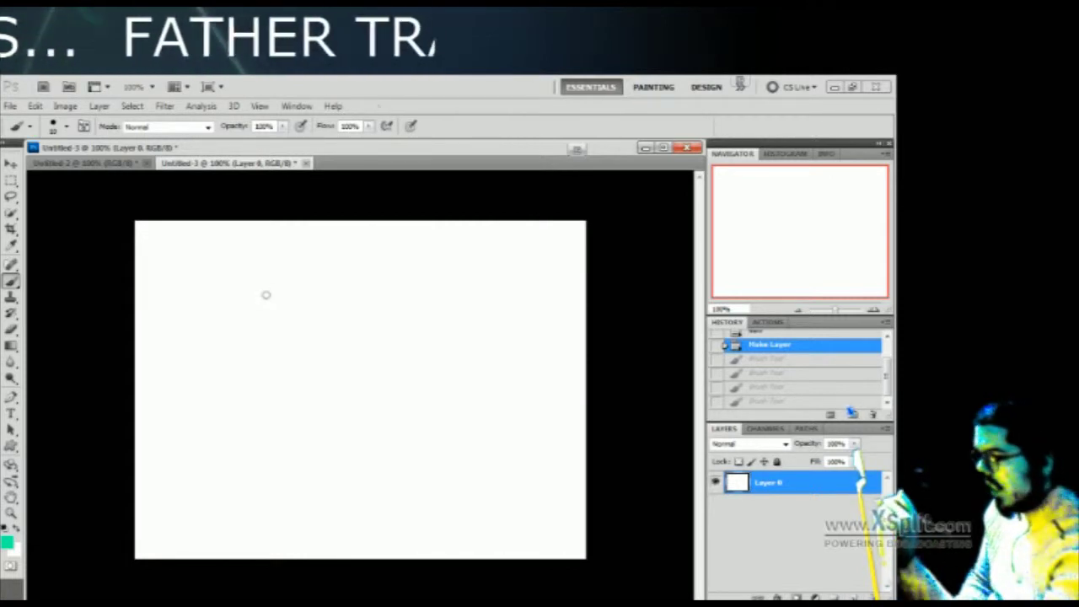
# Paint a green square with a curved arrow inside it, and undo these strokes
pyautogui.moveTo(265, 287); pyautogui.dragTo(257, 390)
pyautogui.moveTo(337, 407)
pyautogui.mouseDown()
pyautogui.moveTo(378, 409)
pyautogui.moveTo(386, 305)
pyautogui.moveTo(342, 282)
pyautogui.moveTo(266, 281)
pyautogui.mouseUp()
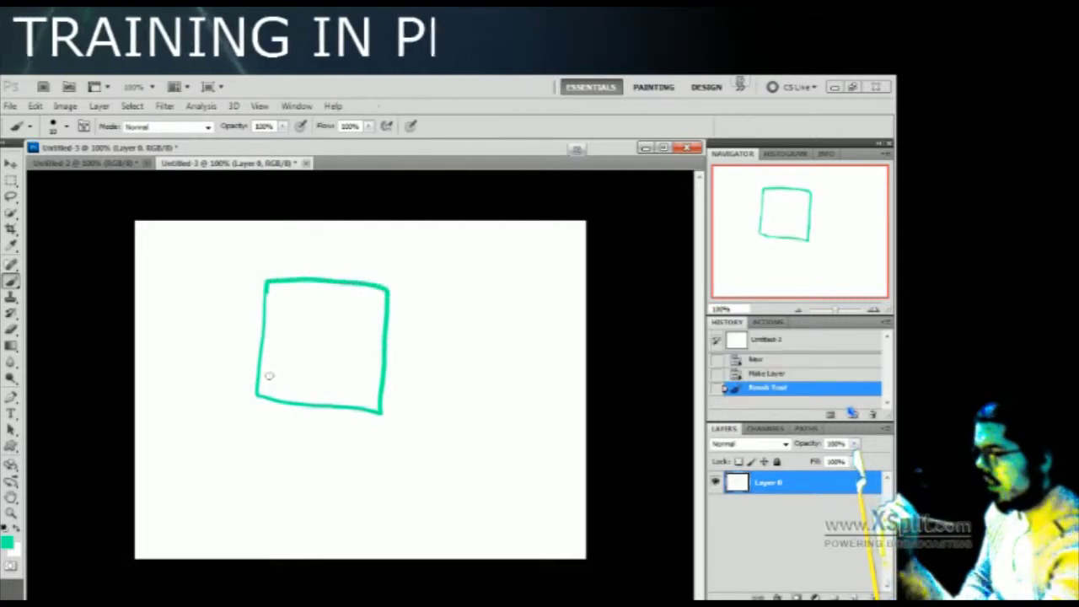
pyautogui.moveTo(261, 353)
pyautogui.mouseDown()
pyautogui.moveTo(265, 363)
pyautogui.moveTo(301, 357)
pyautogui.moveTo(297, 408)
pyautogui.moveTo(313, 349)
pyautogui.moveTo(337, 339)
pyautogui.moveTo(329, 349)
pyautogui.mouseUp()
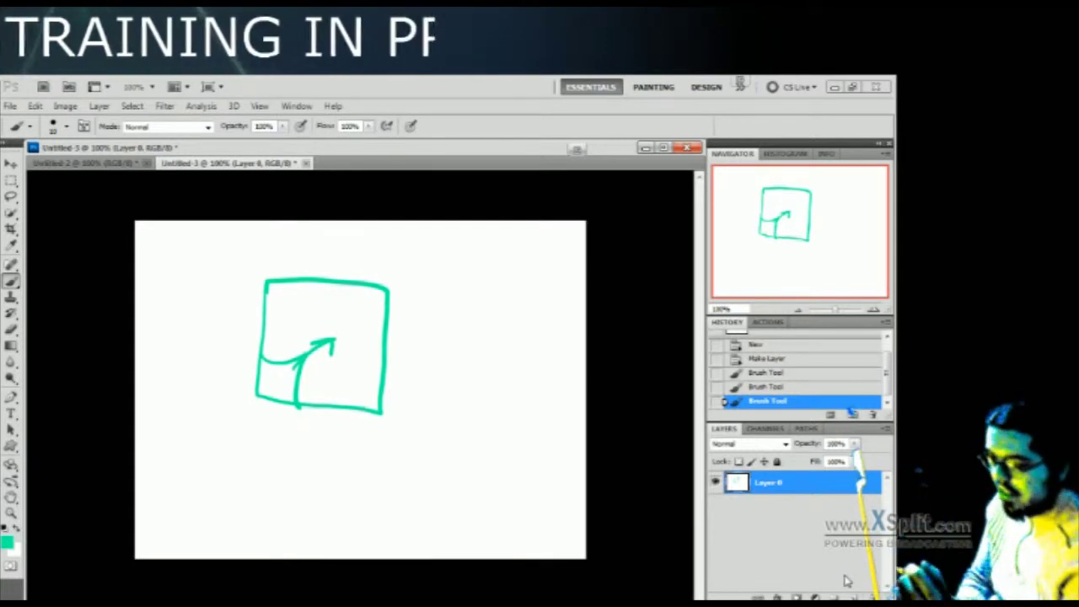
pyautogui.hotkey('ctrl', 'alt', 'z')
pyautogui.hotkey('ctrl', 'alt', 'z')
pyautogui.hotkey('ctrl', 'alt', 'z')
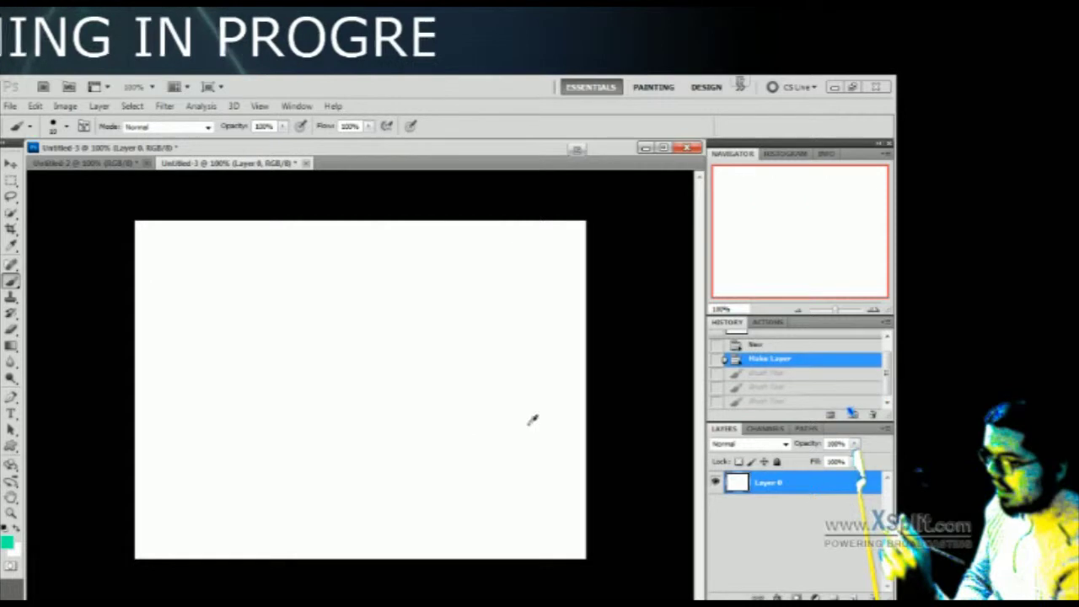
# Add a new layer and paint a looping black line with a dense black scribble over its middle
pyautogui.hotkey('ctrl', 'shift', 'alt', 'n')
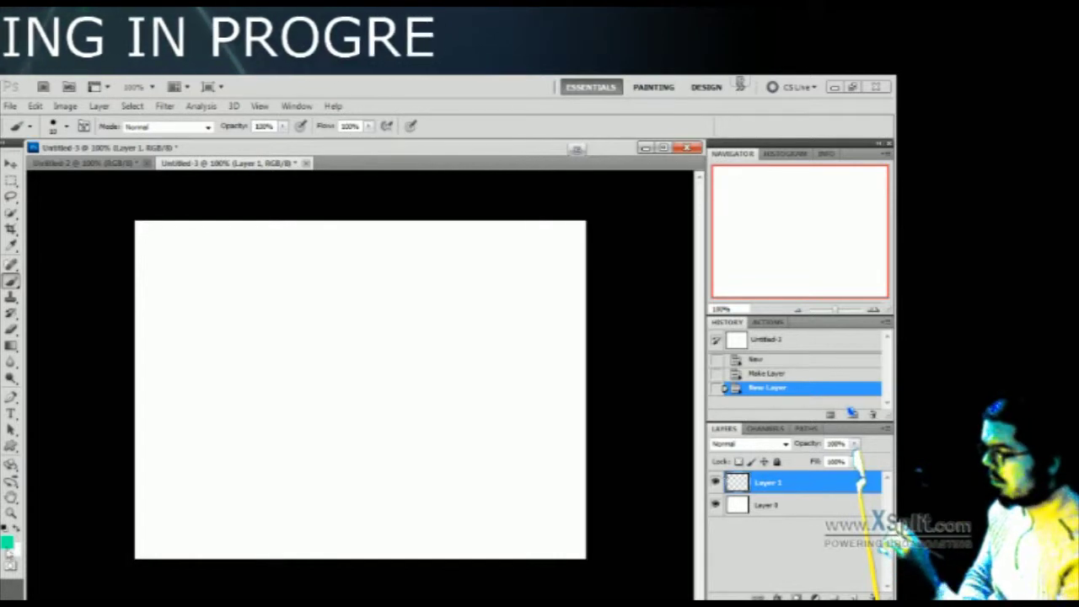
pyautogui.click(7, 532)
pyautogui.moveTo(272, 321)
pyautogui.mouseDown()
pyautogui.moveTo(305, 354)
pyautogui.moveTo(435, 428)
pyautogui.moveTo(407, 312)
pyautogui.moveTo(494, 370)
pyautogui.moveTo(505, 497)
pyautogui.mouseUp()
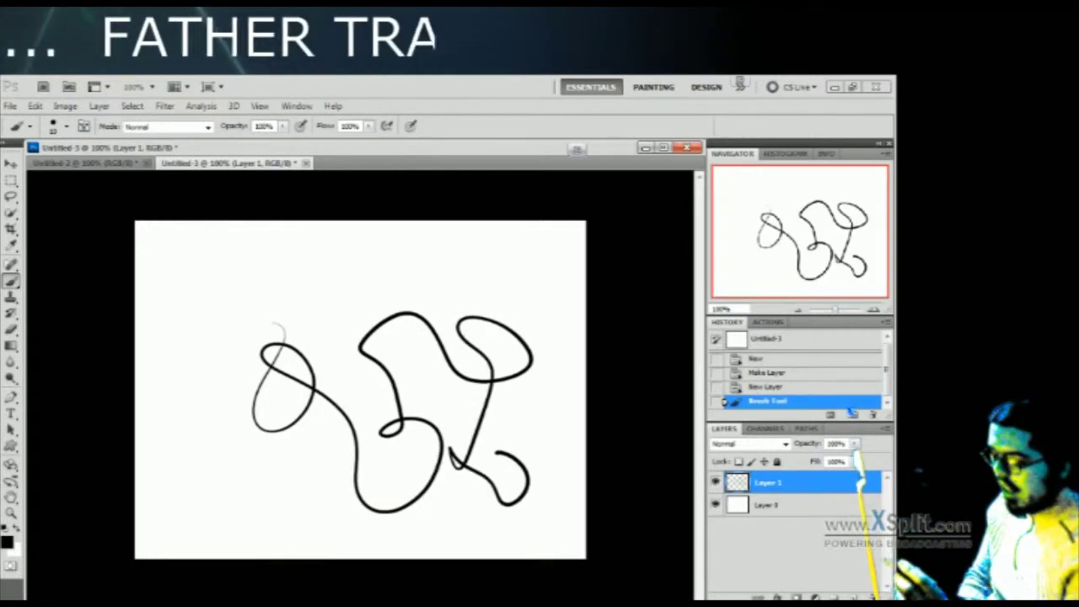
pyautogui.moveTo(375, 347)
pyautogui.mouseDown()
pyautogui.moveTo(399, 363)
pyautogui.moveTo(381, 348)
pyautogui.moveTo(310, 435)
pyautogui.moveTo(314, 457)
pyautogui.moveTo(462, 429)
pyautogui.moveTo(385, 481)
pyautogui.mouseUp()
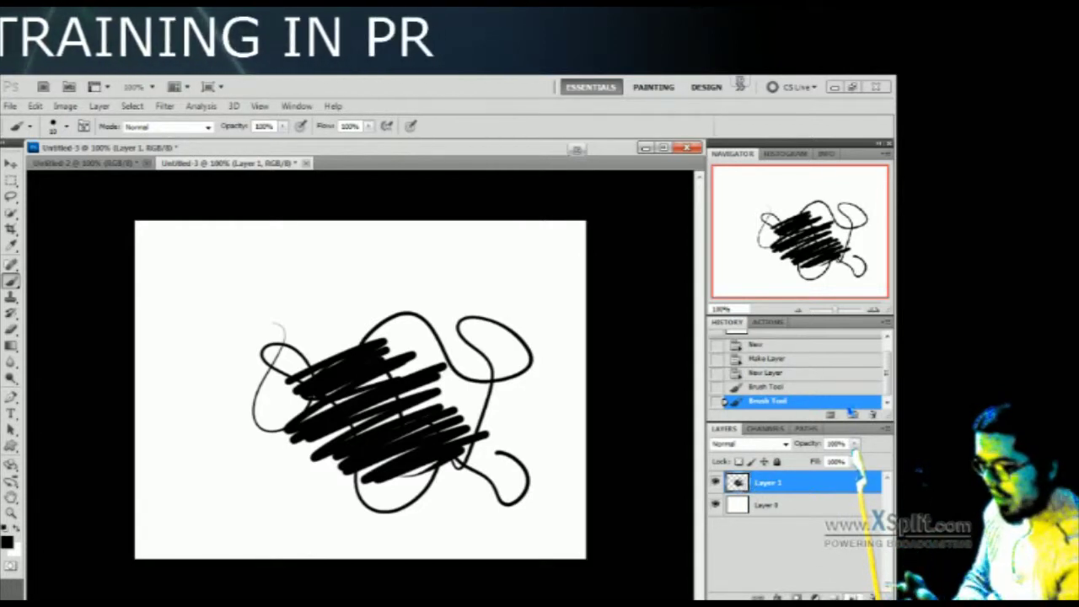
# Add another layer, set the foreground colour to red d51a1a, and paint a small stick figure beside the black scribble
pyautogui.click(857, 596)
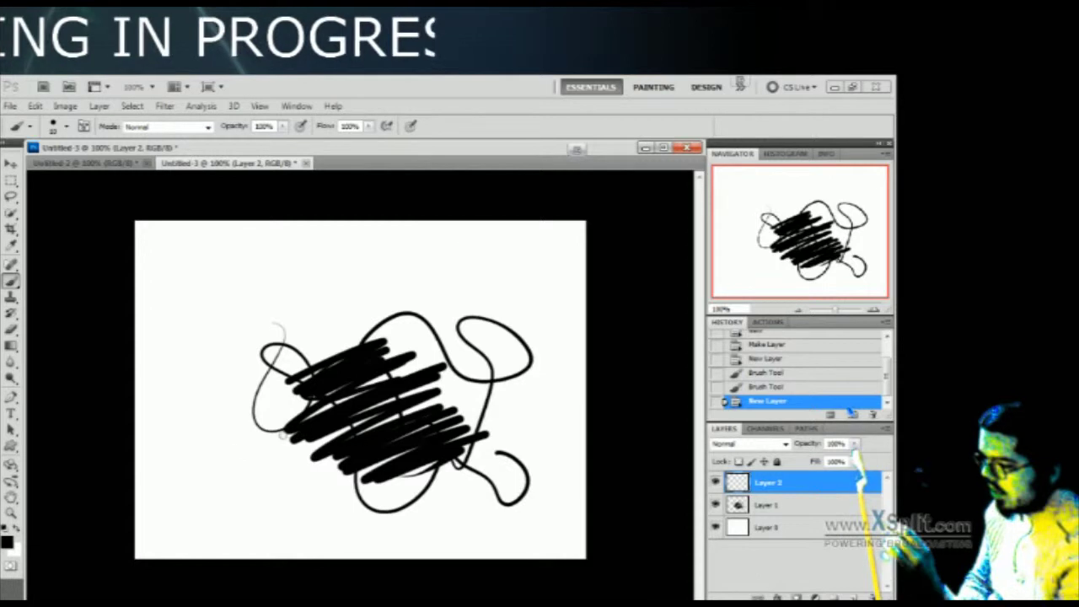
pyautogui.click(8, 540)
pyautogui.click(639, 285)
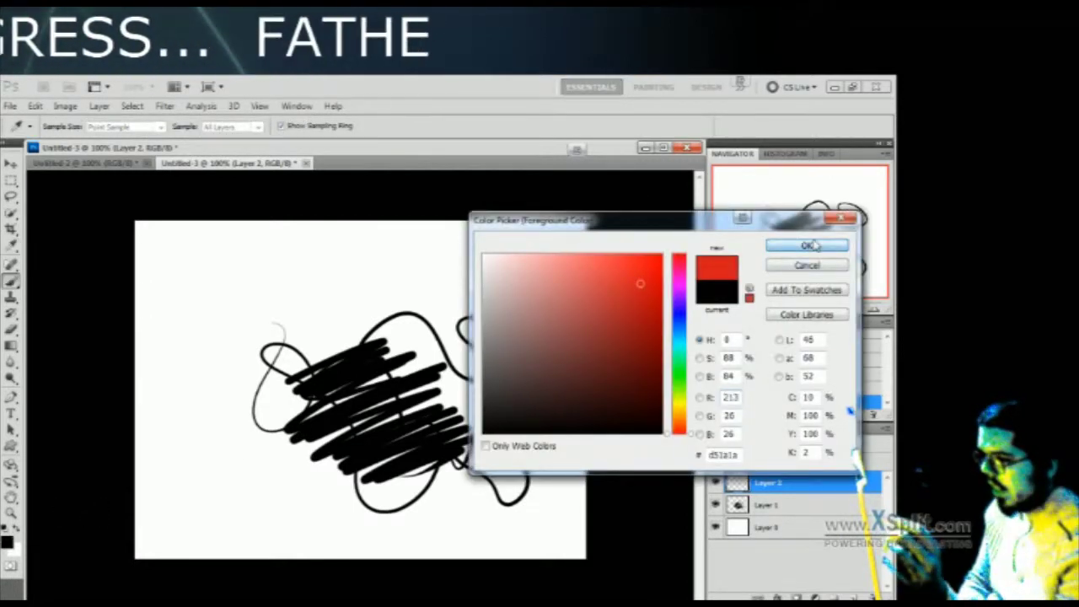
pyautogui.click(807, 245)
pyautogui.moveTo(226, 381)
pyautogui.mouseDown()
pyautogui.moveTo(239, 347)
pyautogui.moveTo(212, 459)
pyautogui.moveTo(253, 455)
pyautogui.moveTo(256, 417)
pyautogui.mouseUp()
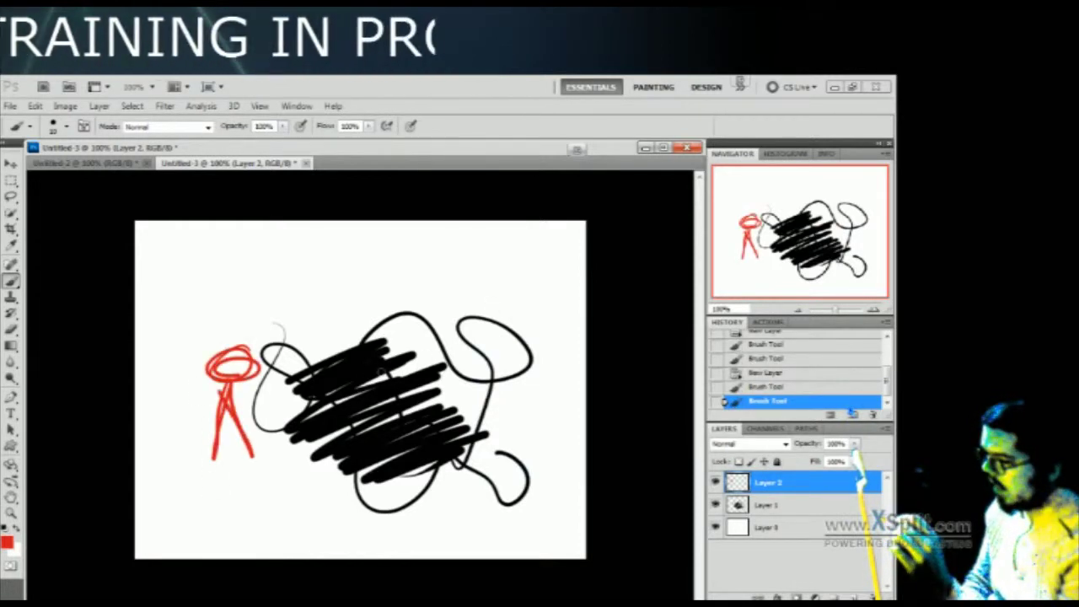
# Hide and show Layer 2 several times, then do the same with Layer 1, leaving both layers shown
pyautogui.click(715, 482)
pyautogui.click(714, 482)
pyautogui.click(715, 482)
pyautogui.click(714, 482)
pyautogui.click(715, 482)
pyautogui.click(715, 482)
pyautogui.click(714, 504)
pyautogui.click(713, 504)
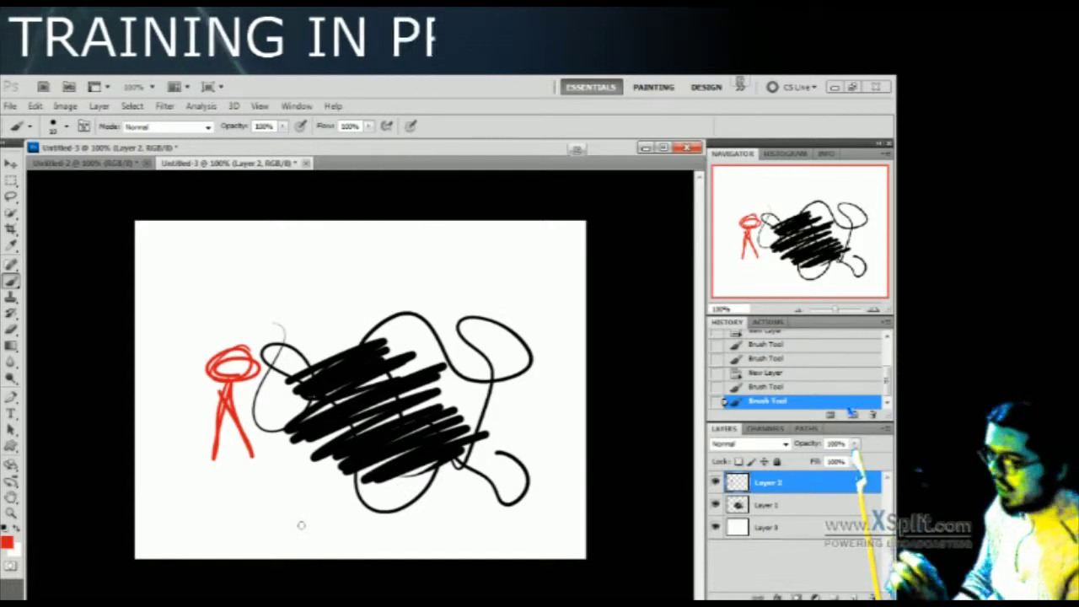
pyautogui.click(714, 504)
pyautogui.click(714, 504)
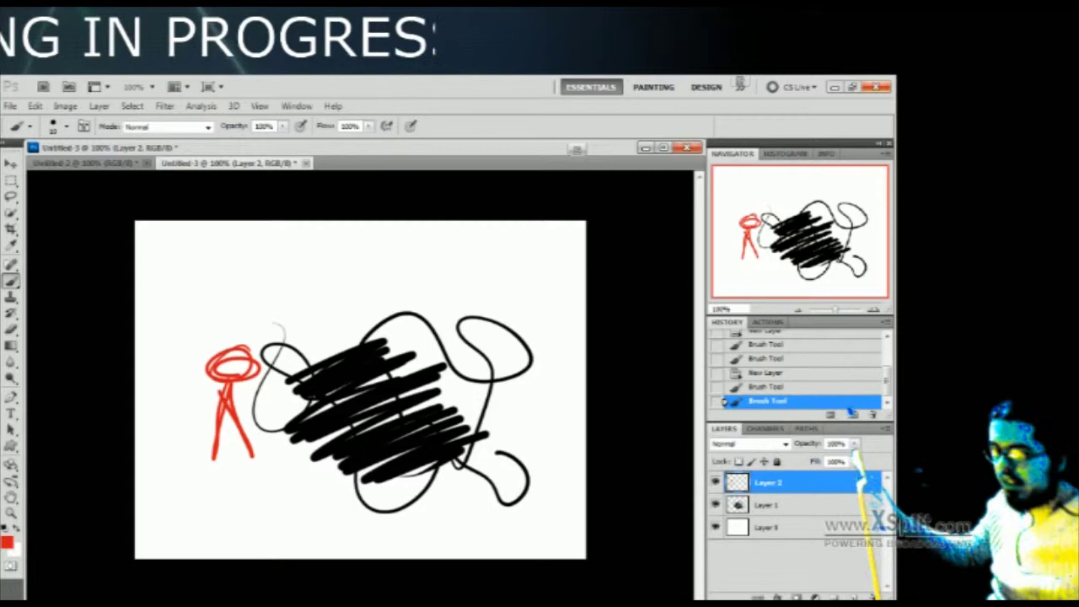
pyautogui.moveTo(923, 157)
pyautogui.mouseDown()
pyautogui.moveTo(928, 271)
pyautogui.moveTo(956, 271)
pyautogui.moveTo(964, 269)
pyautogui.moveTo(959, 153)
pyautogui.mouseUp()
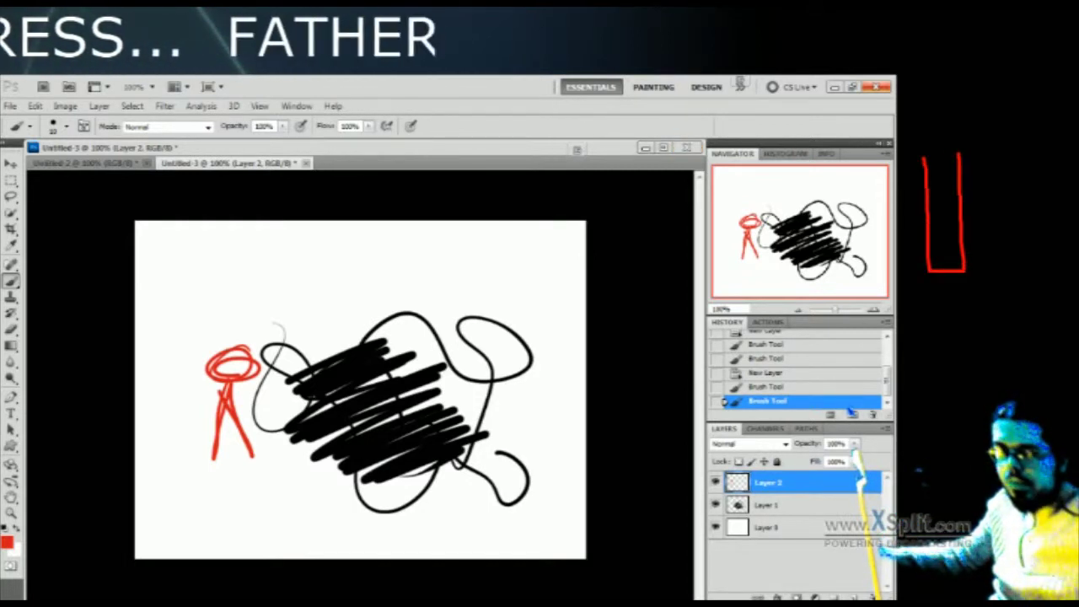
pyautogui.moveTo(978, 154)
pyautogui.mouseDown()
pyautogui.moveTo(1047, 153)
pyautogui.moveTo(977, 181)
pyautogui.mouseUp()
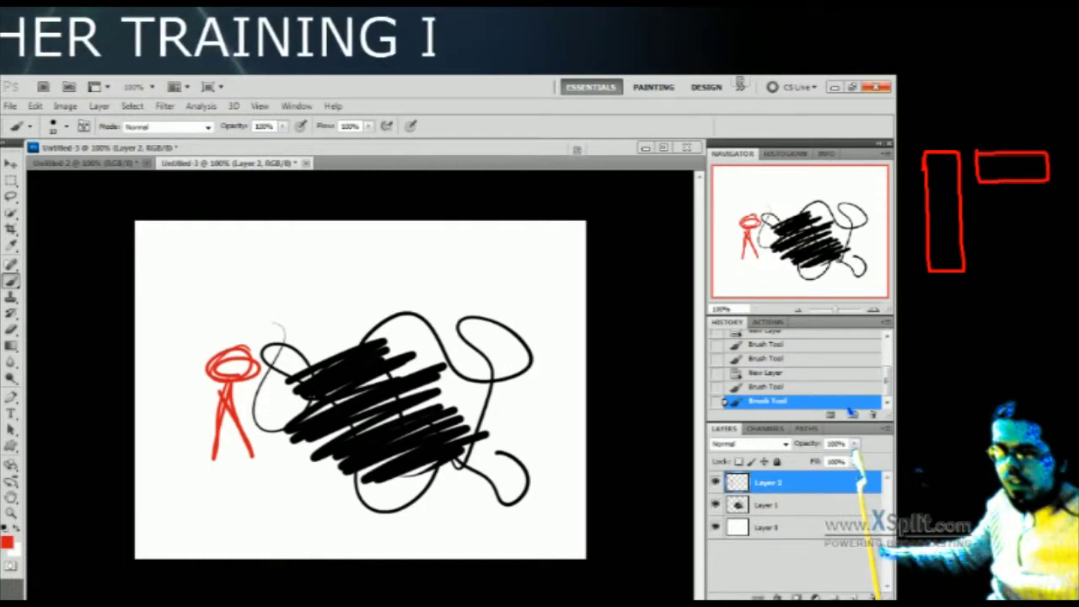
pyautogui.moveTo(979, 237)
pyautogui.mouseDown()
pyautogui.moveTo(1035, 236)
pyautogui.moveTo(1050, 251)
pyautogui.moveTo(983, 264)
pyautogui.moveTo(981, 239)
pyautogui.mouseUp()
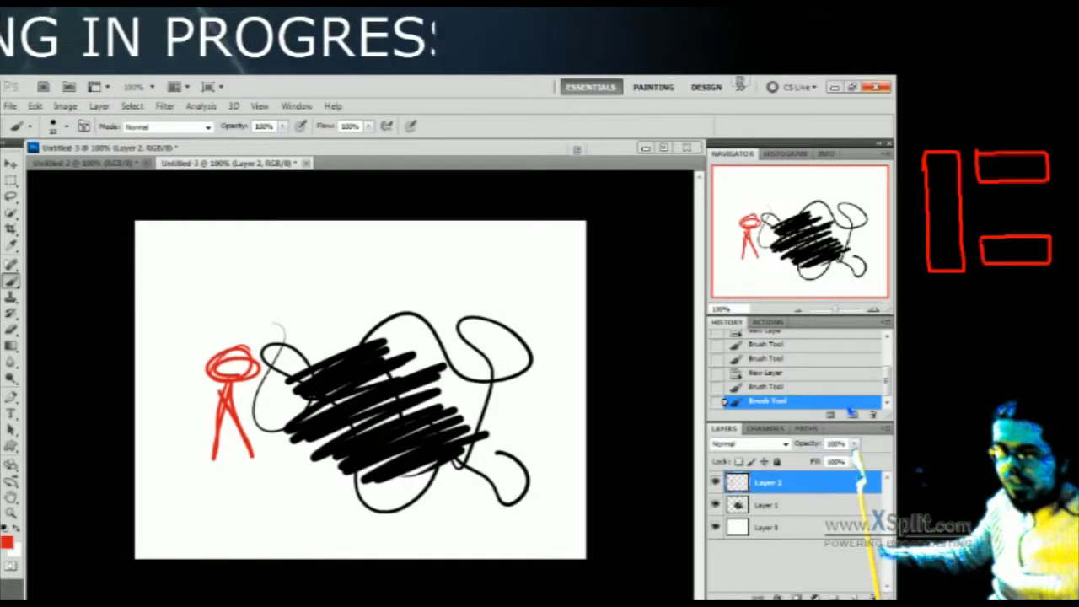
pyautogui.moveTo(979, 183)
pyautogui.mouseDown()
pyautogui.moveTo(986, 232)
pyautogui.moveTo(1005, 209)
pyautogui.mouseUp()
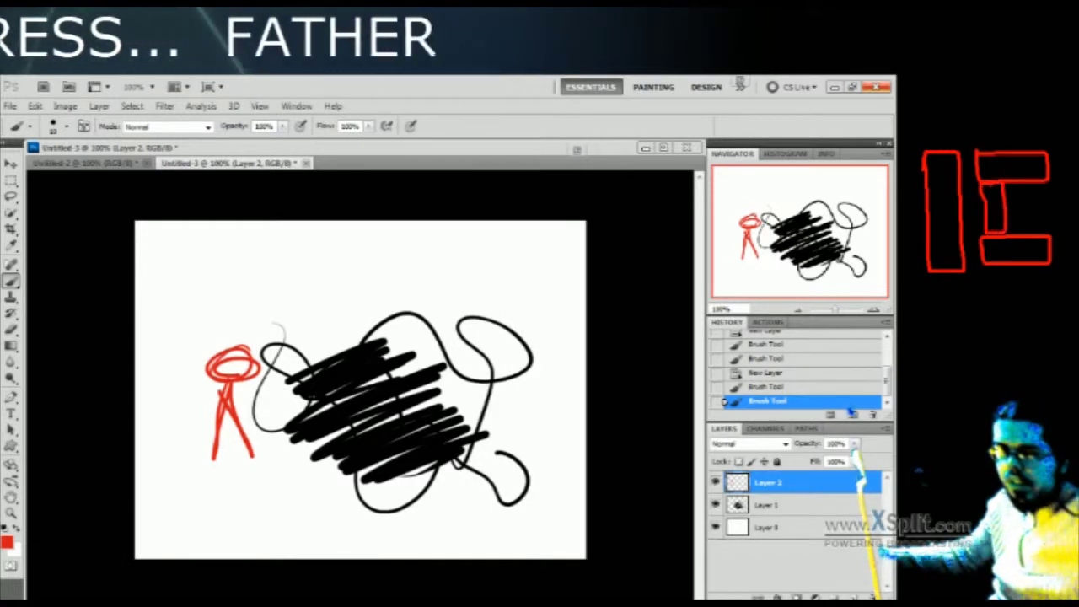
pyautogui.moveTo(1008, 187); pyautogui.dragTo(1031, 188)
pyautogui.moveTo(1013, 225); pyautogui.dragTo(1036, 220)
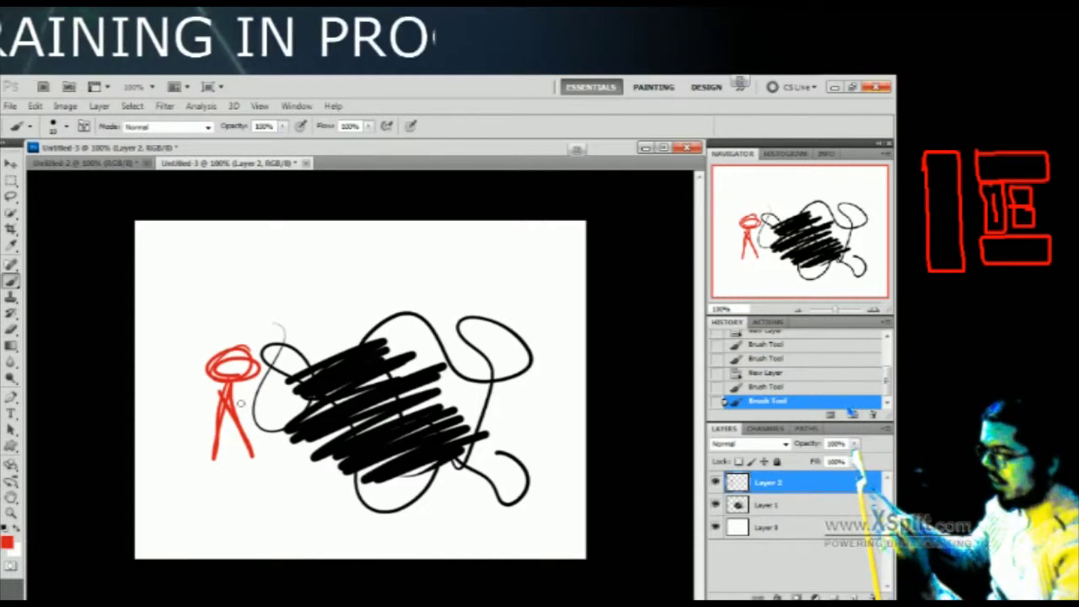
# Move the red stick figure around the canvas and paint a red arm and long looping strokes on the same layer
pyautogui.moveTo(229, 410)
pyautogui.mouseDown()
pyautogui.moveTo(396, 410)
pyautogui.moveTo(503, 459)
pyautogui.moveTo(436, 466)
pyautogui.moveTo(249, 438)
pyautogui.moveTo(449, 425)
pyautogui.moveTo(267, 431)
pyautogui.moveTo(385, 431)
pyautogui.moveTo(432, 445)
pyautogui.moveTo(409, 430)
pyautogui.moveTo(241, 431)
pyautogui.moveTo(433, 427)
pyautogui.moveTo(267, 484)
pyautogui.mouseUp()
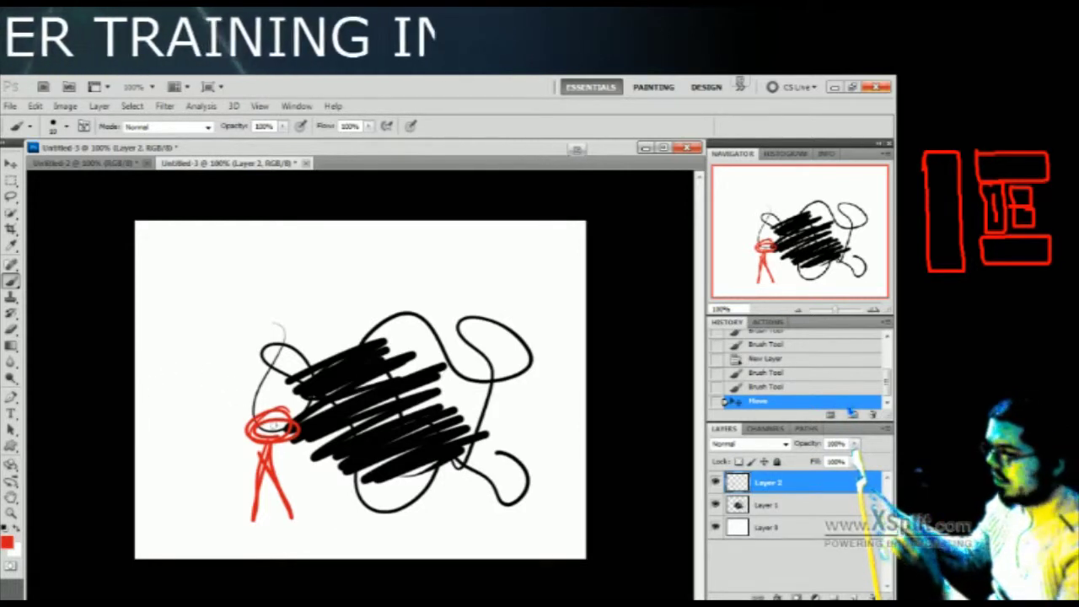
pyautogui.moveTo(268, 455)
pyautogui.mouseDown()
pyautogui.moveTo(472, 333)
pyautogui.moveTo(270, 354)
pyautogui.moveTo(282, 409)
pyautogui.moveTo(455, 397)
pyautogui.moveTo(467, 411)
pyautogui.moveTo(288, 381)
pyautogui.mouseUp()
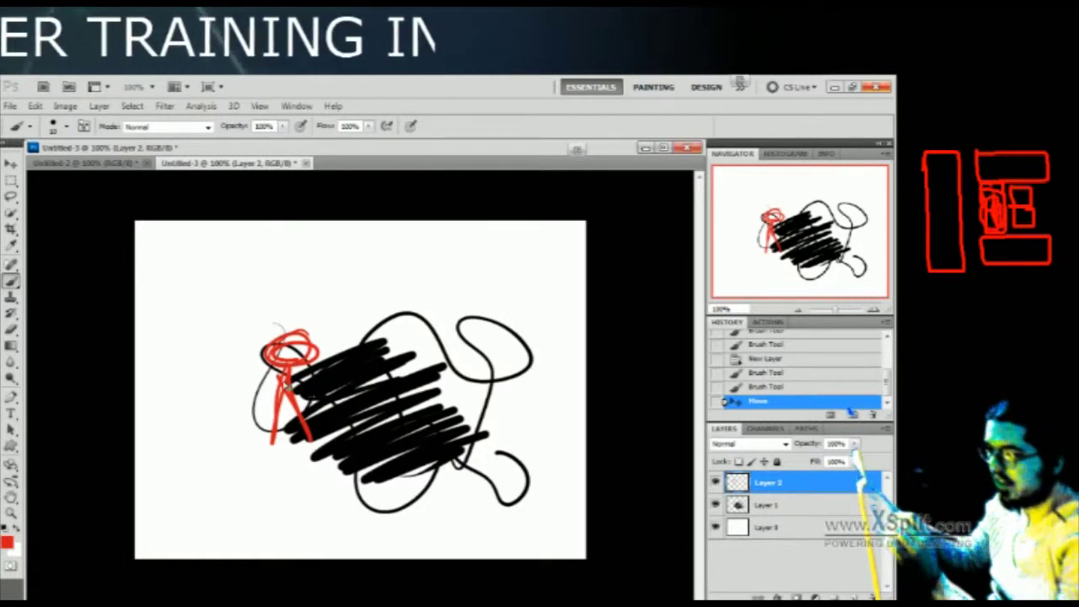
pyautogui.moveTo(293, 384)
pyautogui.mouseDown()
pyautogui.moveTo(359, 375)
pyautogui.moveTo(389, 357)
pyautogui.moveTo(338, 330)
pyautogui.moveTo(436, 449)
pyautogui.moveTo(314, 353)
pyautogui.moveTo(275, 374)
pyautogui.mouseUp()
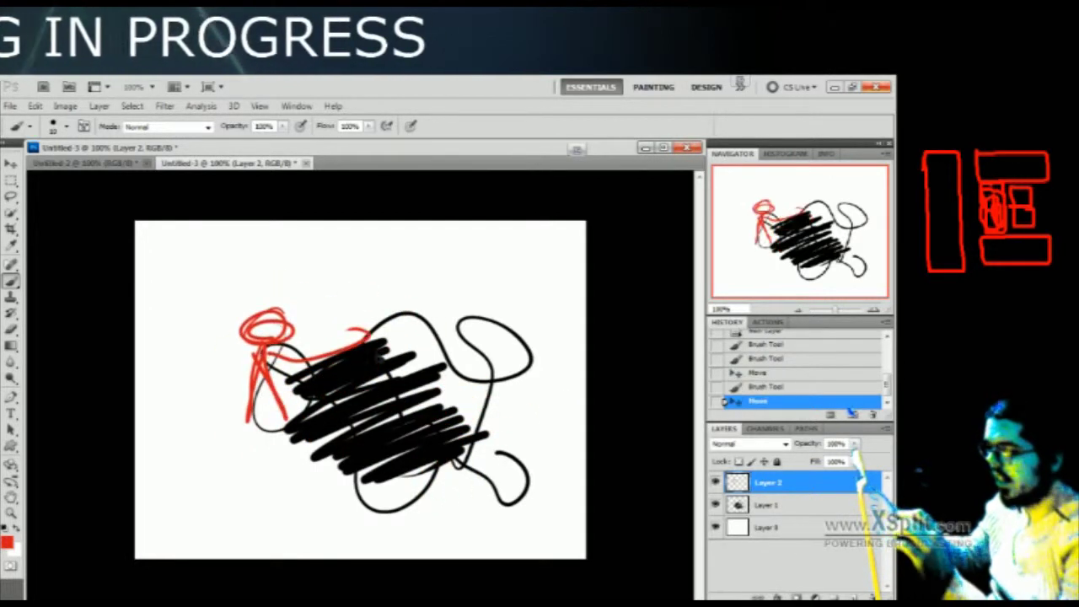
pyautogui.moveTo(371, 314)
pyautogui.mouseDown()
pyautogui.moveTo(396, 403)
pyautogui.moveTo(408, 366)
pyautogui.moveTo(354, 421)
pyautogui.moveTo(429, 396)
pyautogui.mouseUp()
pyautogui.moveTo(321, 393); pyautogui.dragTo(461, 367)
pyautogui.moveTo(455, 375); pyautogui.dragTo(421, 446)
pyautogui.moveTo(421, 405); pyautogui.dragTo(225, 404)
pyautogui.moveTo(363, 391)
pyautogui.mouseDown()
pyautogui.moveTo(392, 406)
pyautogui.moveTo(561, 421)
pyautogui.mouseUp()
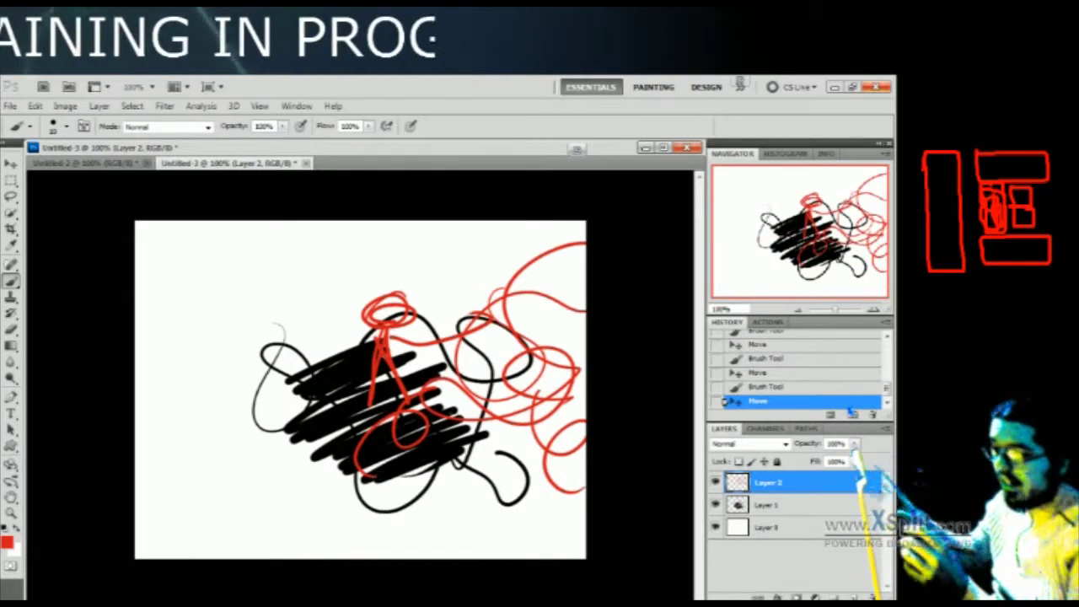
# Undo all the layer moves and added red strokes, back to the plain stick figure beside the scribble
pyautogui.hotkey('ctrl', 'alt', 'z')
pyautogui.hotkey('ctrl', 'alt', 'z')
pyautogui.hotkey('ctrl', 'alt', 'z')
pyautogui.hotkey('ctrl', 'alt', 'z')
pyautogui.hotkey('ctrl', 'alt', 'z')
pyautogui.hotkey('ctrl', 'alt', 'z')
pyautogui.hotkey('ctrl', 'alt', 'z')
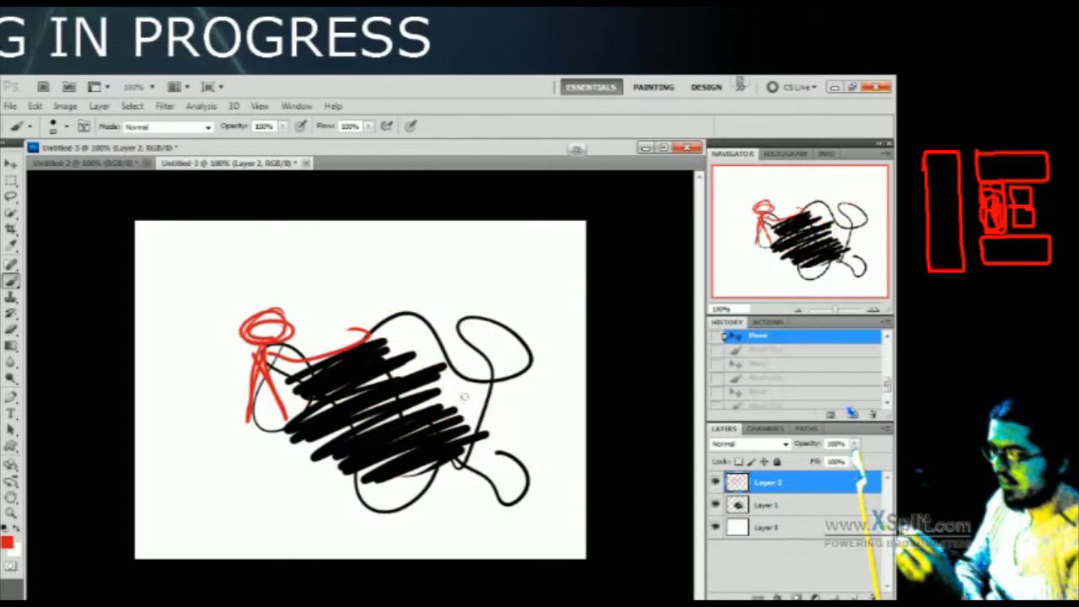
pyautogui.hotkey('ctrl', 'alt', 'z')
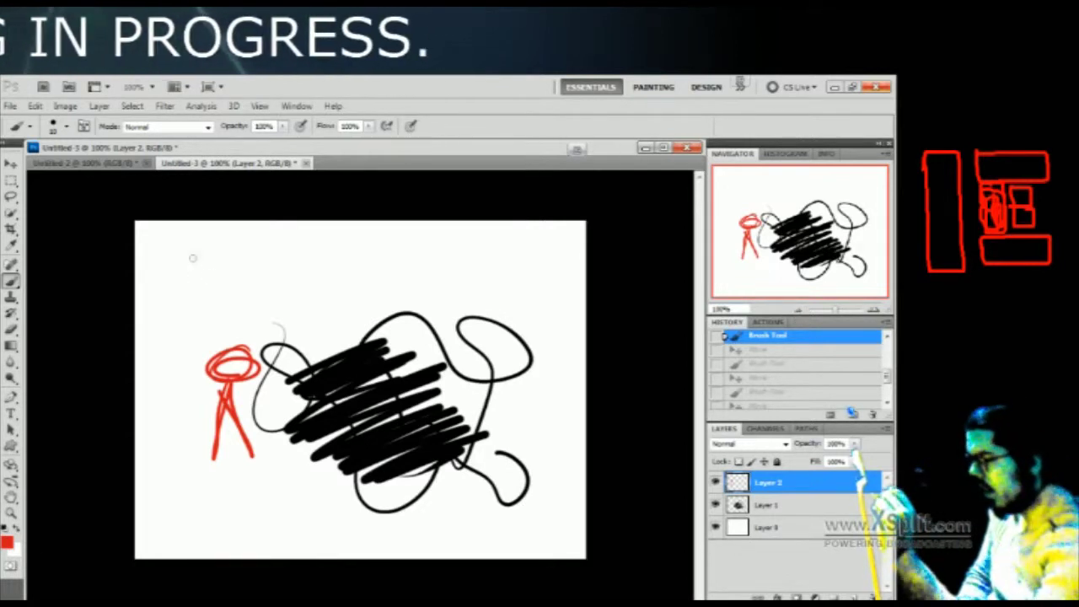
# Paint two small red peaks above the stick figure and two larger red peaks above the black scribble, undoing one stray stroke
pyautogui.moveTo(190, 288)
pyautogui.mouseDown()
pyautogui.moveTo(201, 270)
pyautogui.moveTo(221, 295)
pyautogui.moveTo(240, 275)
pyautogui.moveTo(256, 292)
pyautogui.mouseUp()
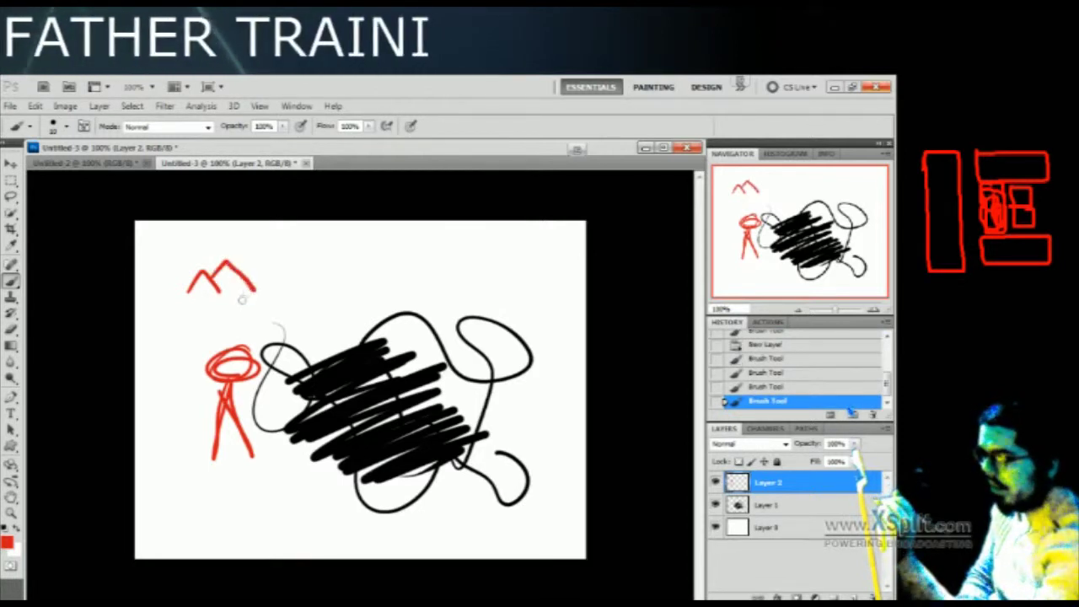
pyautogui.moveTo(225, 250)
pyautogui.mouseDown()
pyautogui.moveTo(185, 280)
pyautogui.moveTo(220, 246)
pyautogui.mouseUp()
pyautogui.hotkey('ctrl', 'z')
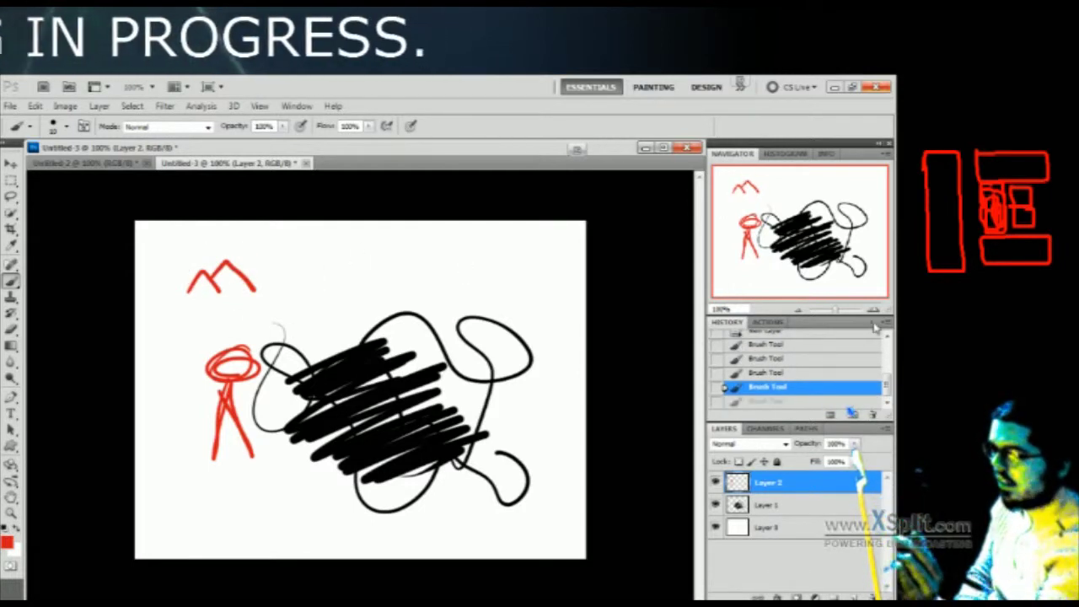
pyautogui.moveTo(362, 284)
pyautogui.mouseDown()
pyautogui.moveTo(404, 240)
pyautogui.moveTo(477, 290)
pyautogui.mouseUp()
pyautogui.moveTo(450, 254)
pyautogui.mouseDown()
pyautogui.moveTo(503, 220)
pyautogui.moveTo(569, 292)
pyautogui.mouseUp()
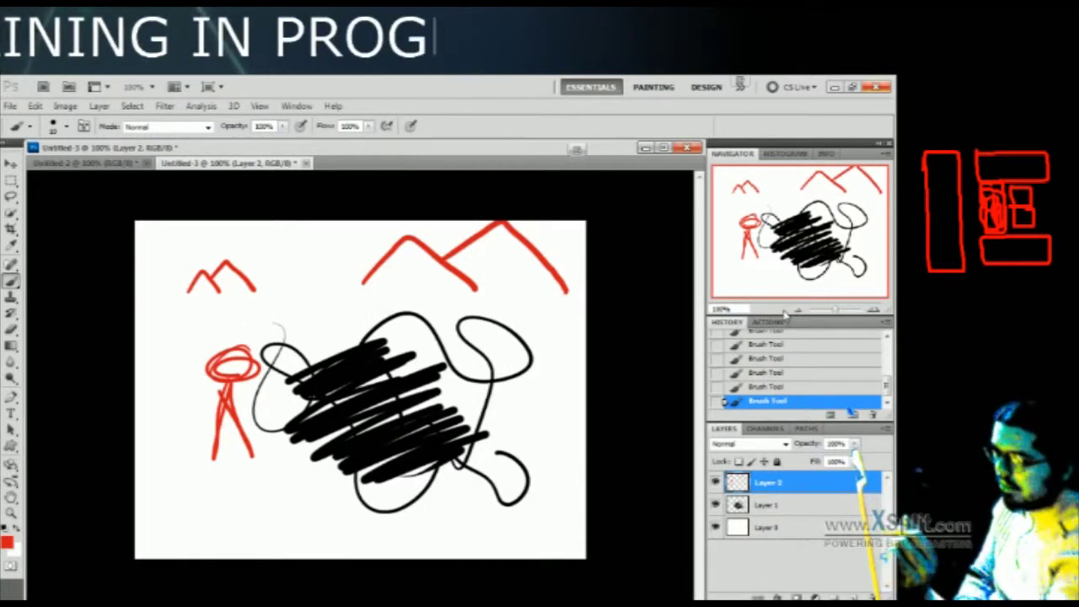
# Examine the whole drawing and its details at magnifications between 33.33% and 300%, finishing at 100%
pyautogui.click(797, 310)
pyautogui.click(797, 312)
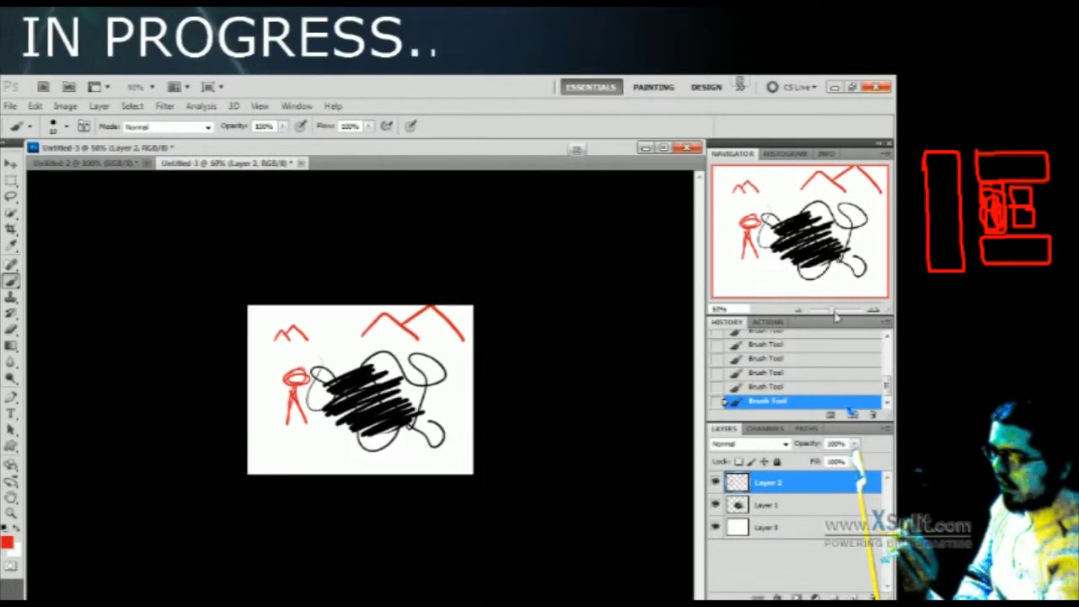
pyautogui.click(875, 311)
pyautogui.click(874, 311)
pyautogui.click(875, 311)
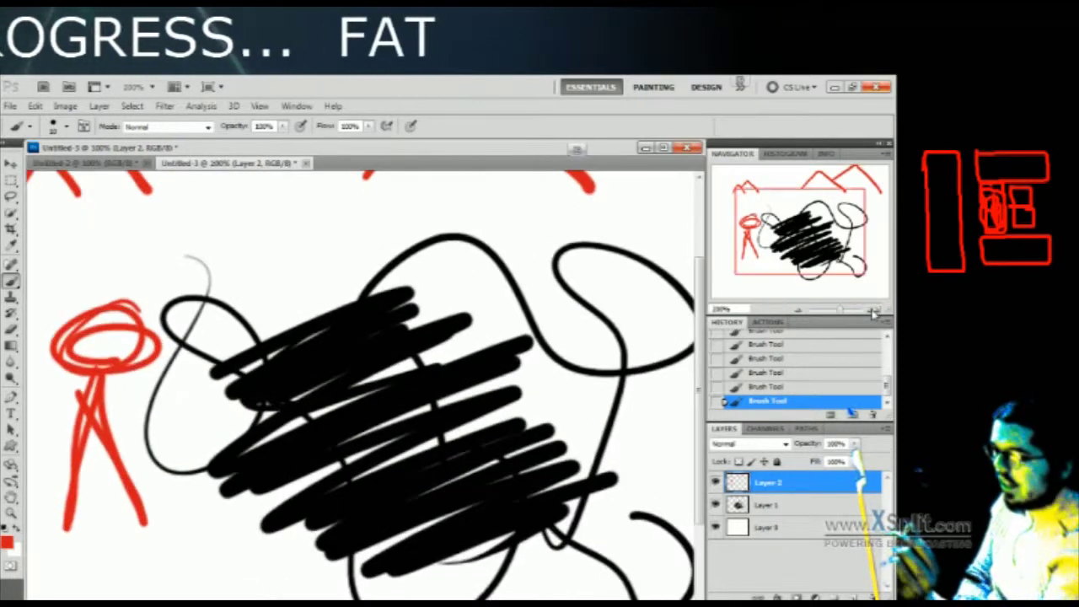
pyautogui.click(875, 311)
pyautogui.click(797, 312)
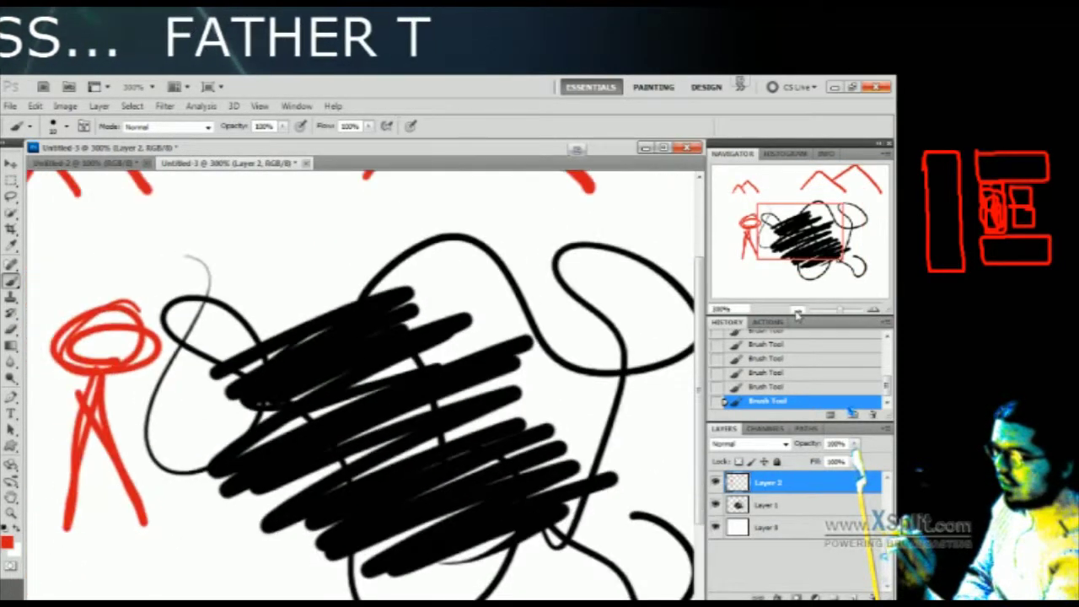
pyautogui.click(797, 312)
pyautogui.click(797, 312)
pyautogui.click(797, 312)
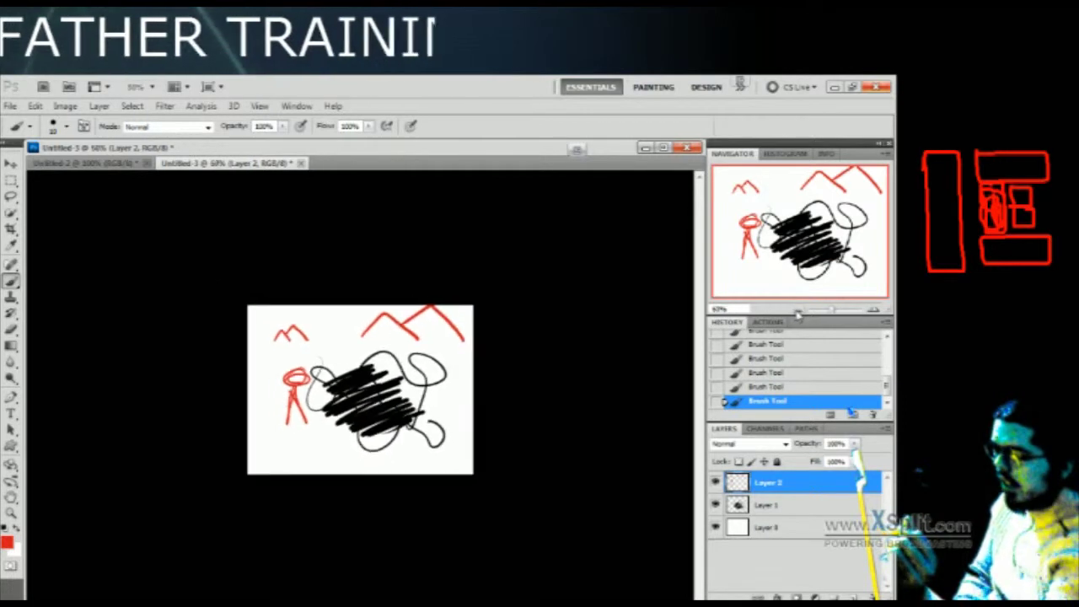
pyautogui.click(798, 311)
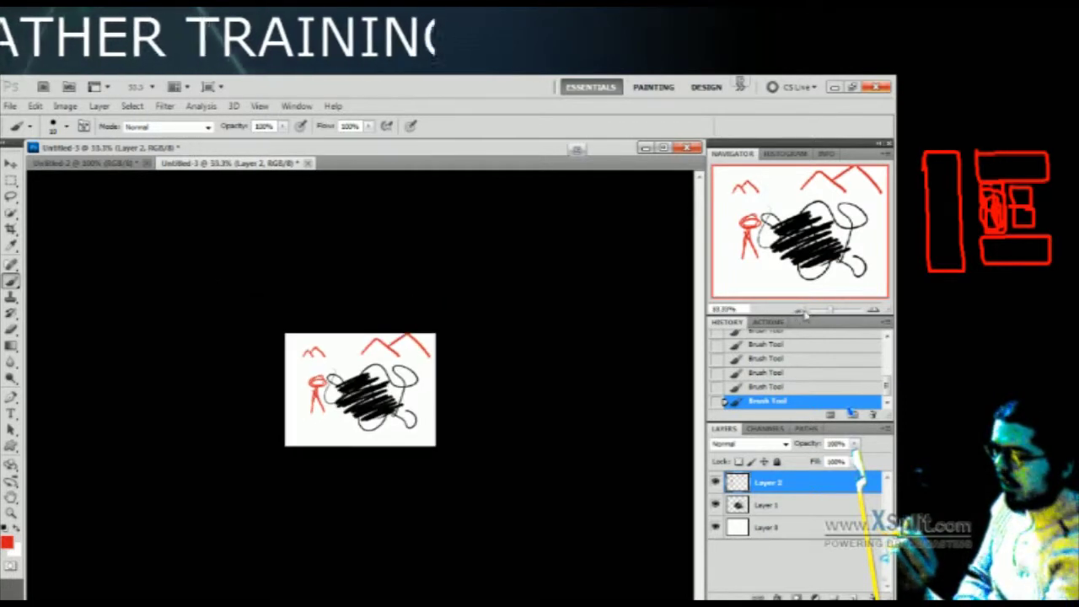
pyautogui.click(874, 312)
pyautogui.click(874, 312)
pyautogui.click(873, 313)
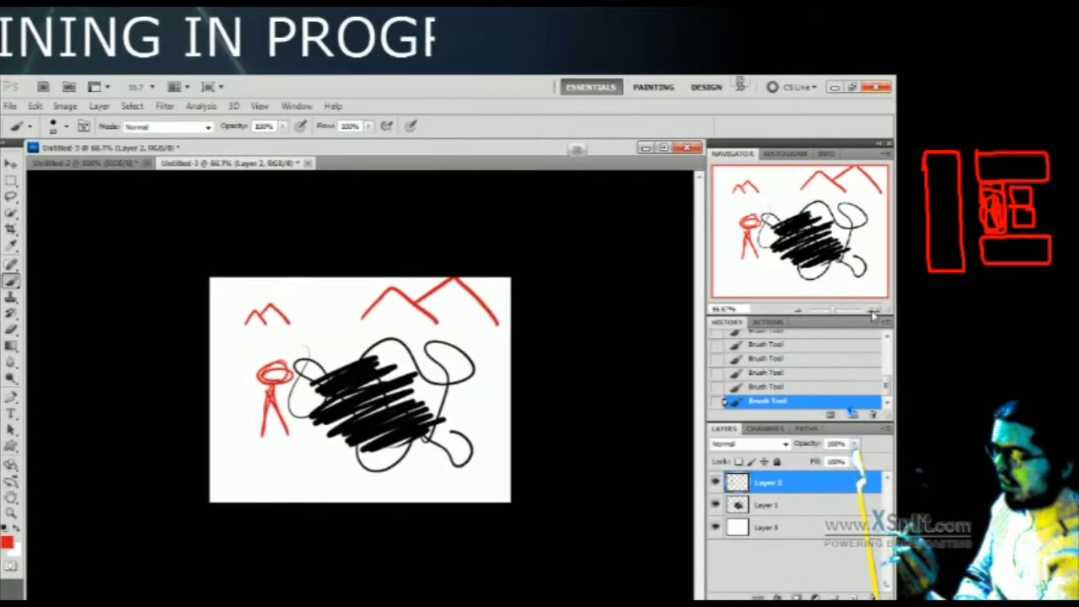
pyautogui.click(874, 313)
pyautogui.click(874, 312)
pyautogui.click(874, 313)
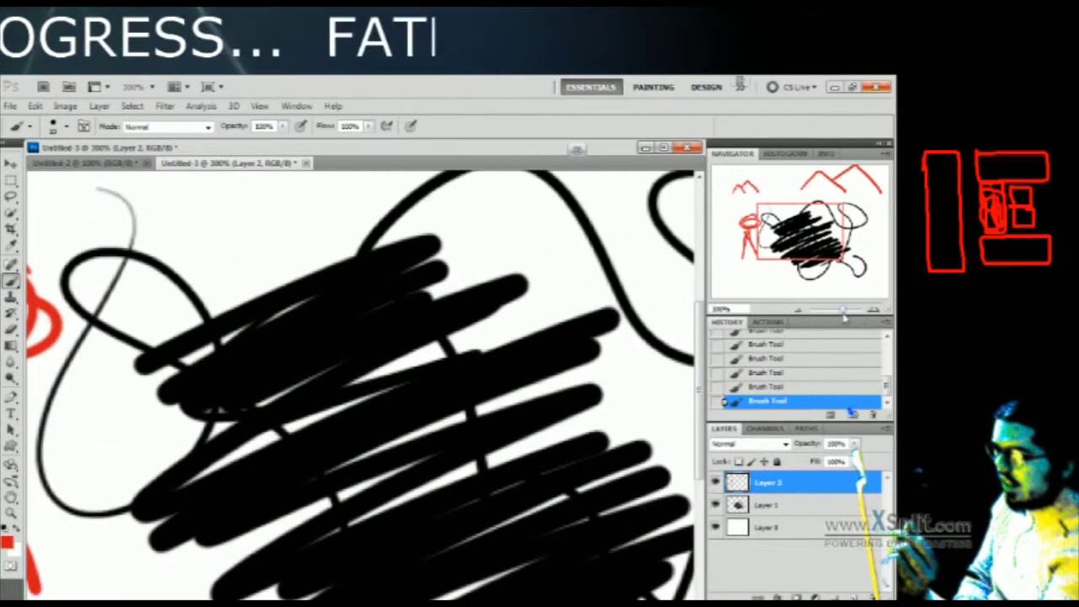
pyautogui.moveTo(804, 317); pyautogui.dragTo(797, 313)
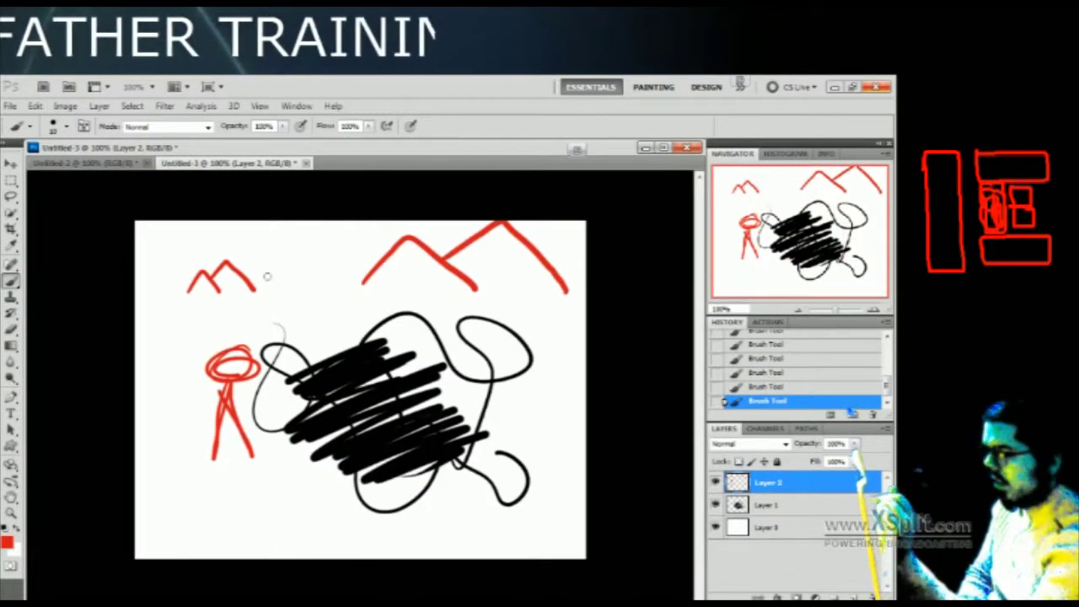
# Paint a short horizontal red line with a small square marker between the two sets of peaks, undoing the extra mark above it
pyautogui.moveTo(268, 274); pyautogui.dragTo(352, 274)
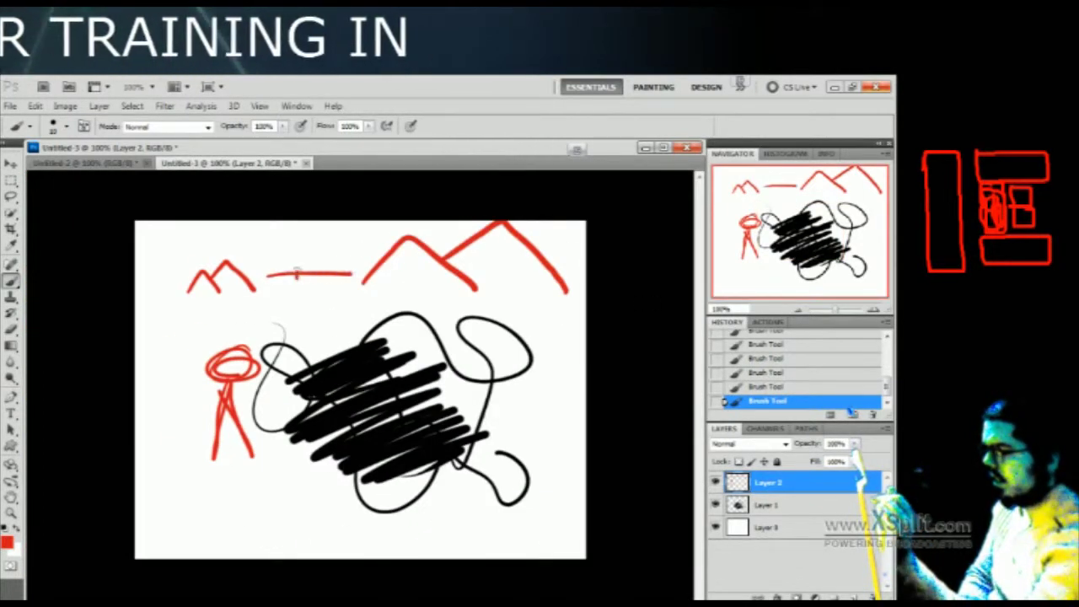
pyautogui.moveTo(299, 246); pyautogui.dragTo(298, 257)
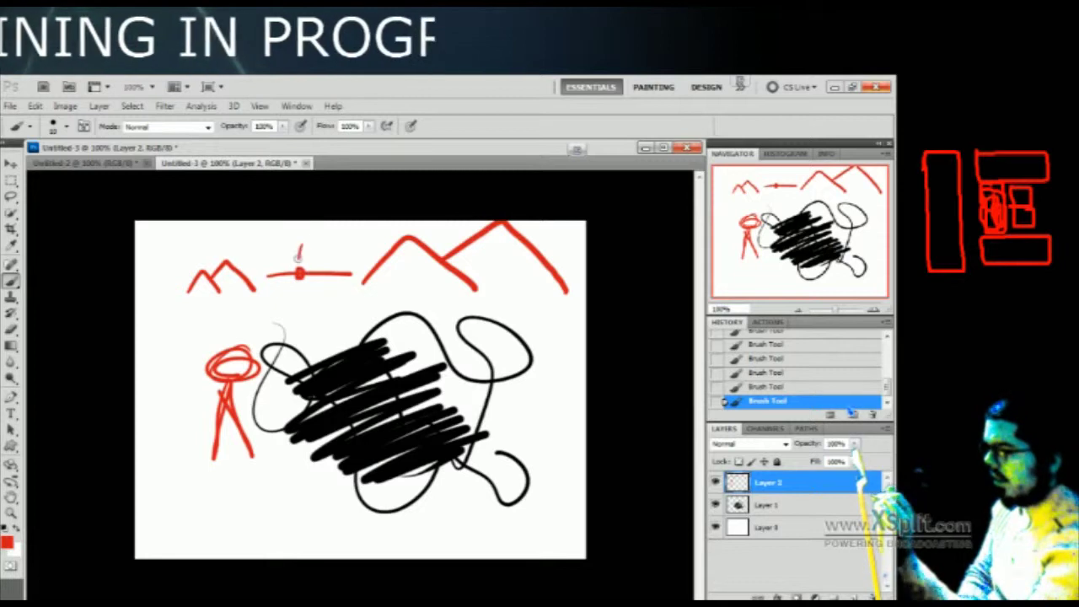
pyautogui.hotkey('ctrl', 'z')
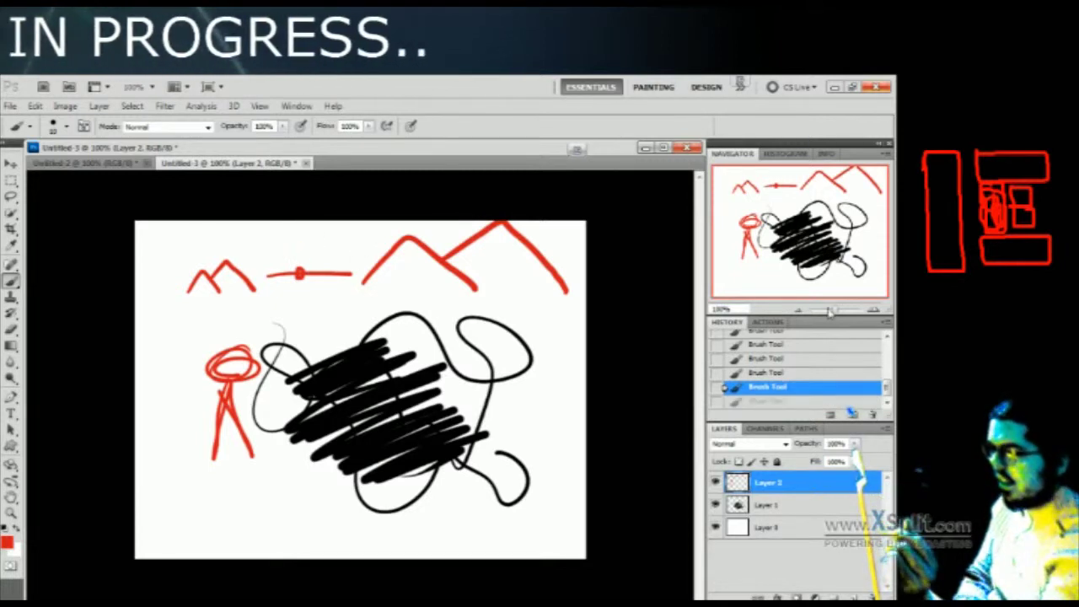
# At 3200% magnification, shrink the brush to 1 px and paint a few individual red pixels along a gap in the black scribble
pyautogui.moveTo(837, 312); pyautogui.dragTo(868, 327)
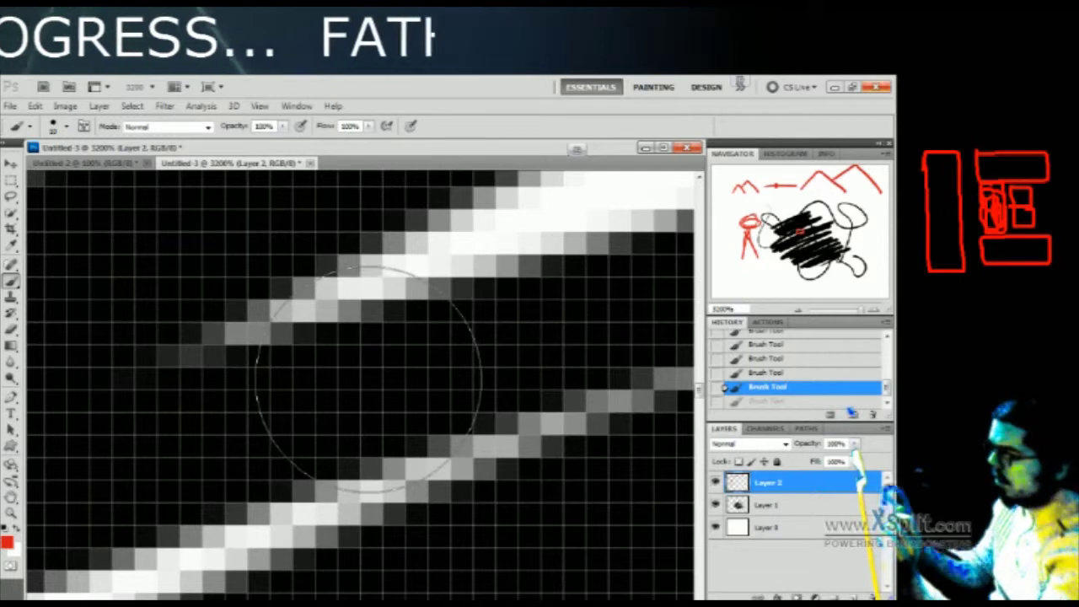
pyautogui.press('[')
pyautogui.press('[')
pyautogui.press('[')
pyautogui.press('[')
pyautogui.press('[')
pyautogui.press('[')
pyautogui.press('[')
pyautogui.press('[')
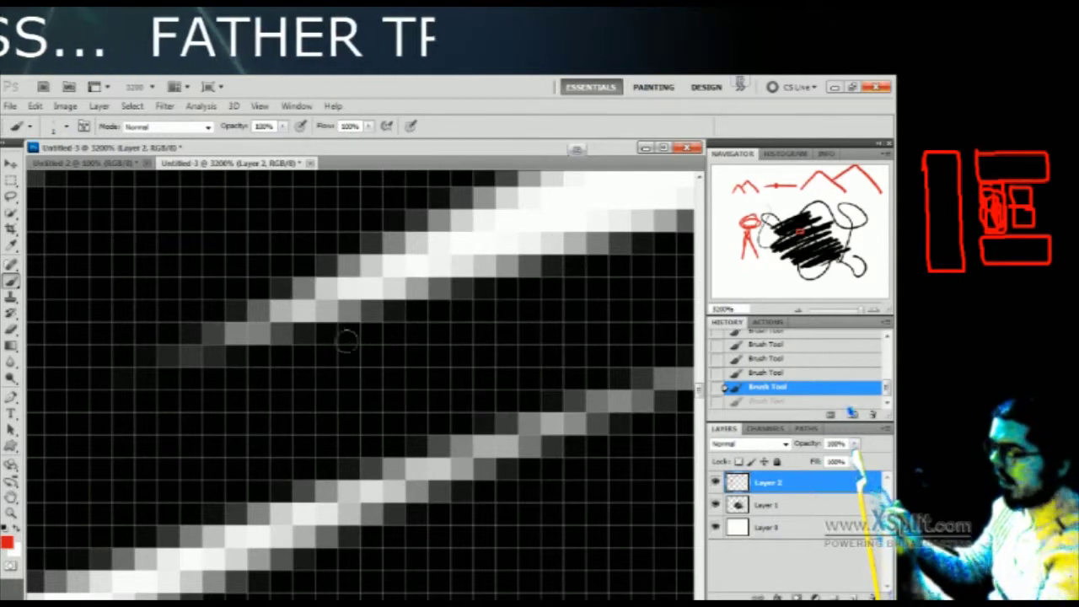
pyautogui.click(304, 339)
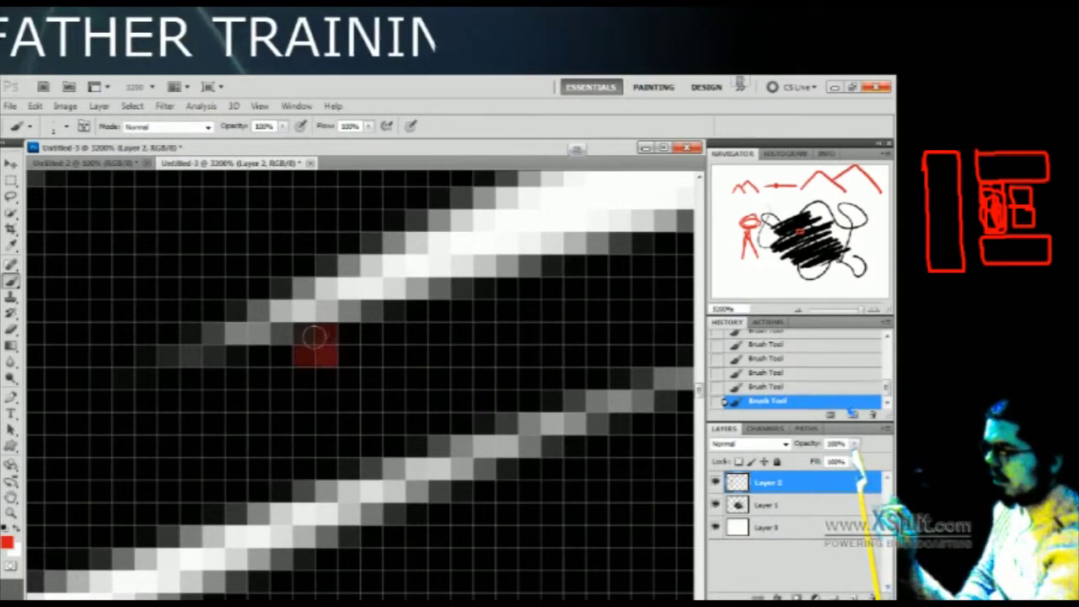
pyautogui.moveTo(359, 332)
pyautogui.mouseDown()
pyautogui.moveTo(490, 269)
pyautogui.moveTo(552, 268)
pyautogui.mouseUp()
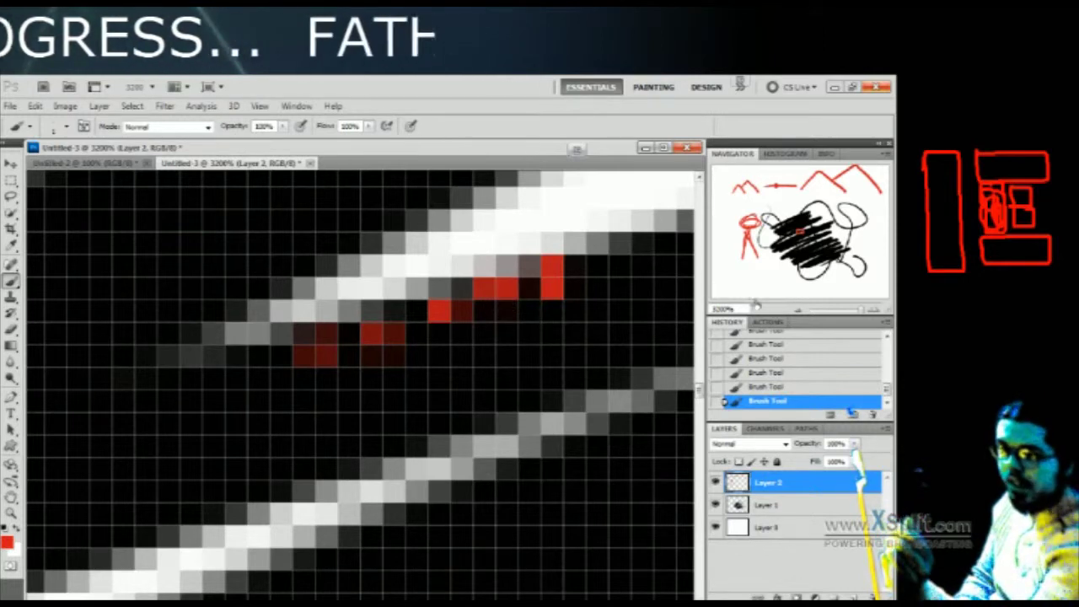
# Examine the tiny red pixel marks in the scribble at 50%, 100%, 200% and 400% magnification
pyautogui.moveTo(797, 313); pyautogui.dragTo(797, 314)
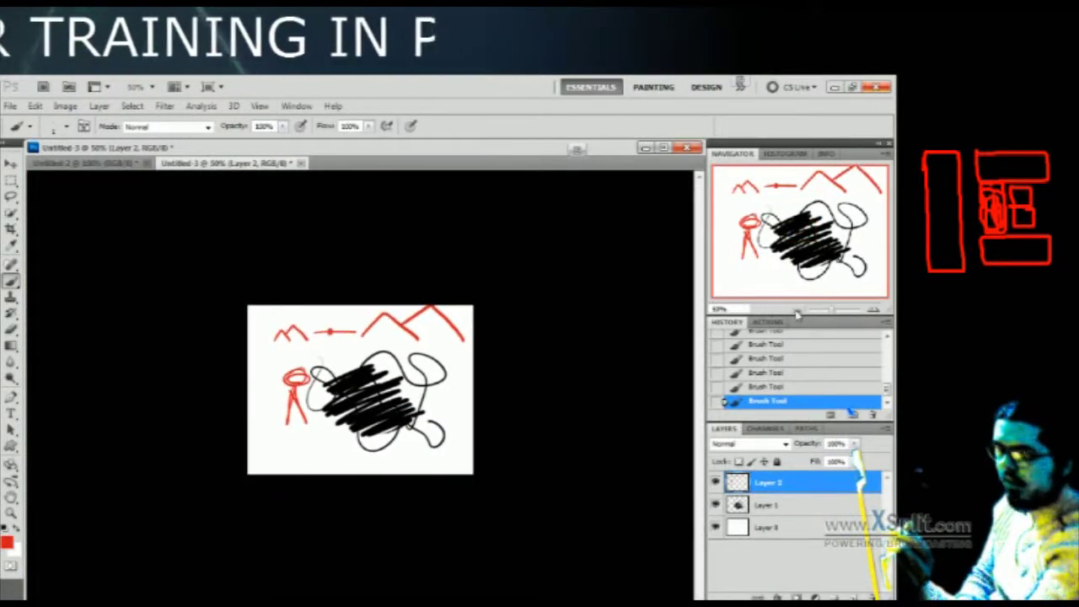
pyautogui.moveTo(839, 310); pyautogui.dragTo(832, 310)
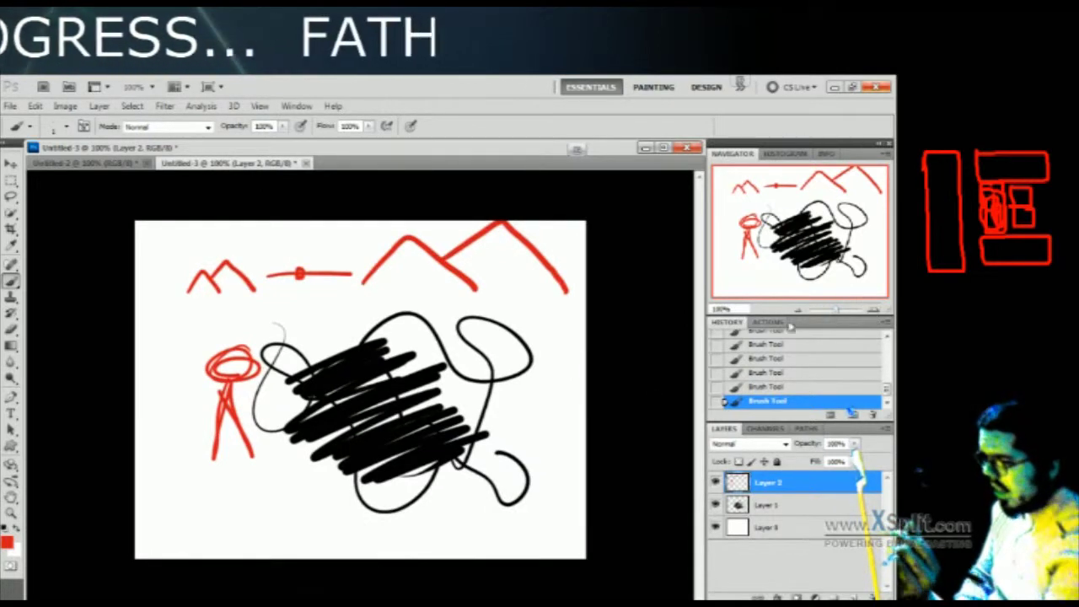
pyautogui.click(874, 314)
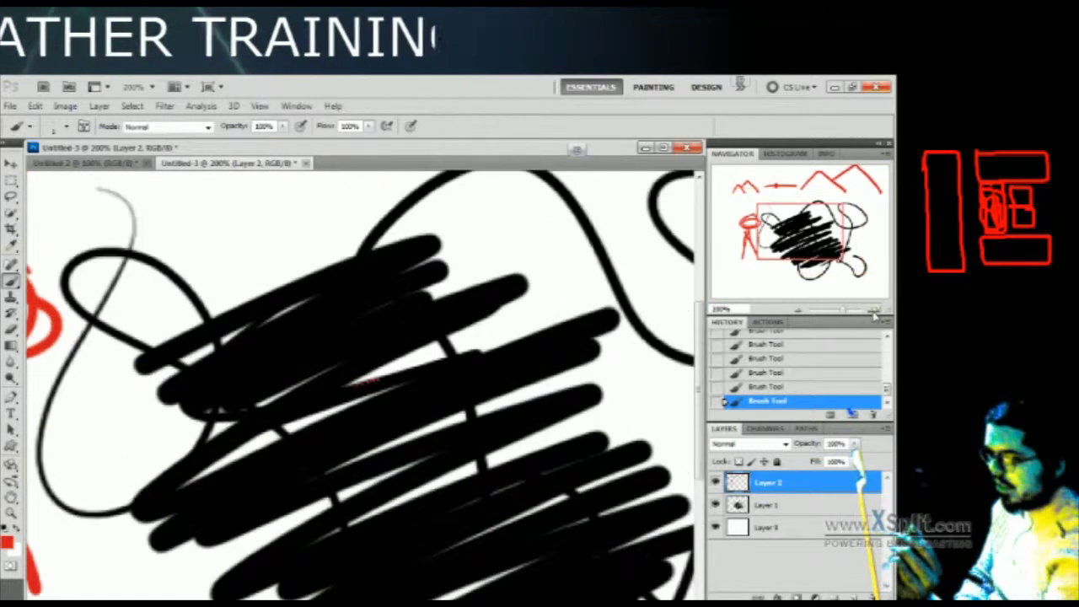
pyautogui.click(874, 313)
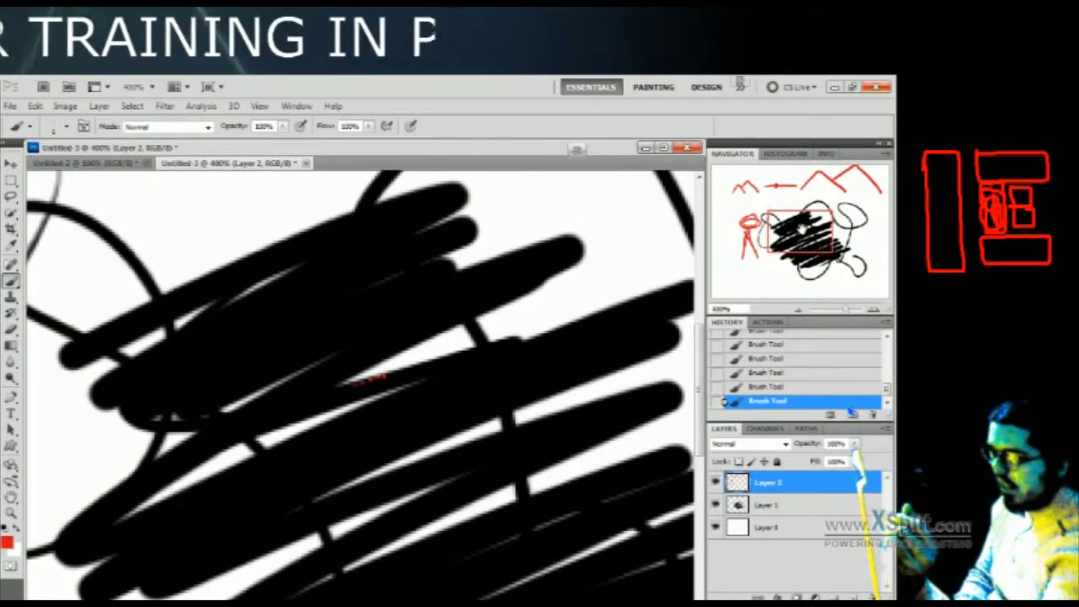
# Paint a small smiling face inside the red stick figure's head
pyautogui.moveTo(797, 229); pyautogui.dragTo(752, 221)
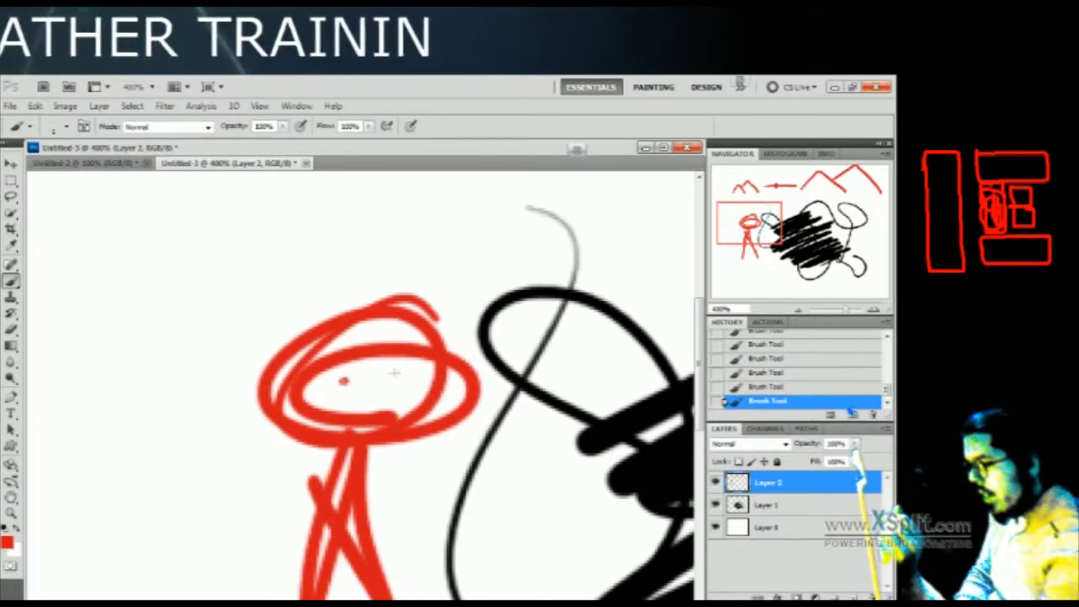
pyautogui.moveTo(354, 399); pyautogui.dragTo(387, 391)
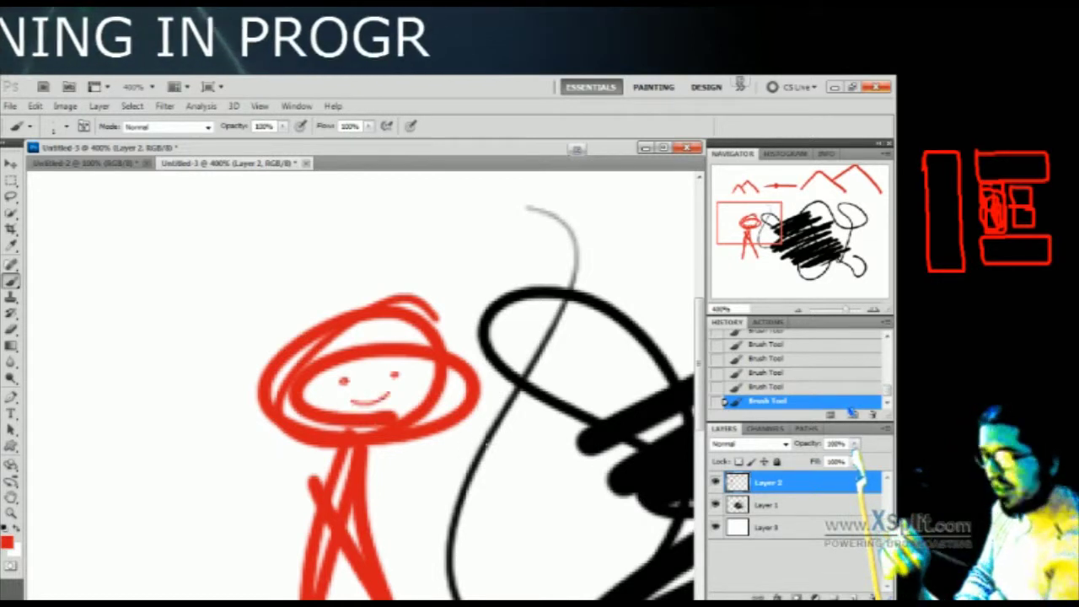
pyautogui.hotkey('ctrl', '1')
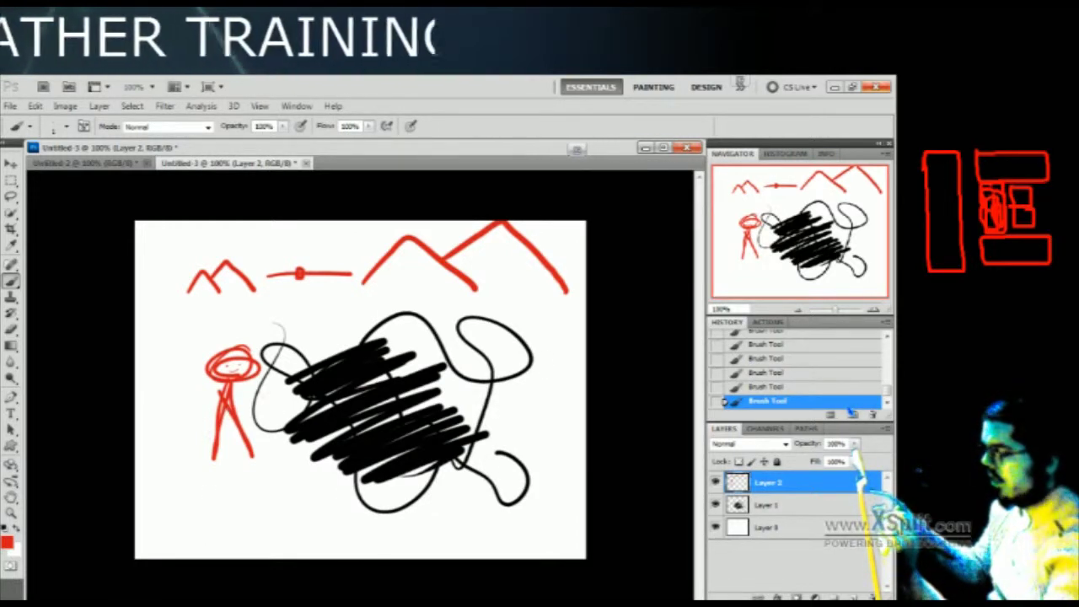
# Move Layer 2's red drawing slightly down and to the left, and paint large thin red ellipses across the figure and black scribble
pyautogui.moveTo(238, 376)
pyautogui.mouseDown()
pyautogui.moveTo(297, 396)
pyautogui.moveTo(371, 389)
pyautogui.moveTo(242, 406)
pyautogui.moveTo(228, 385)
pyautogui.moveTo(321, 375)
pyautogui.moveTo(228, 395)
pyautogui.moveTo(248, 380)
pyautogui.moveTo(302, 403)
pyautogui.moveTo(206, 390)
pyautogui.moveTo(223, 378)
pyautogui.mouseUp()
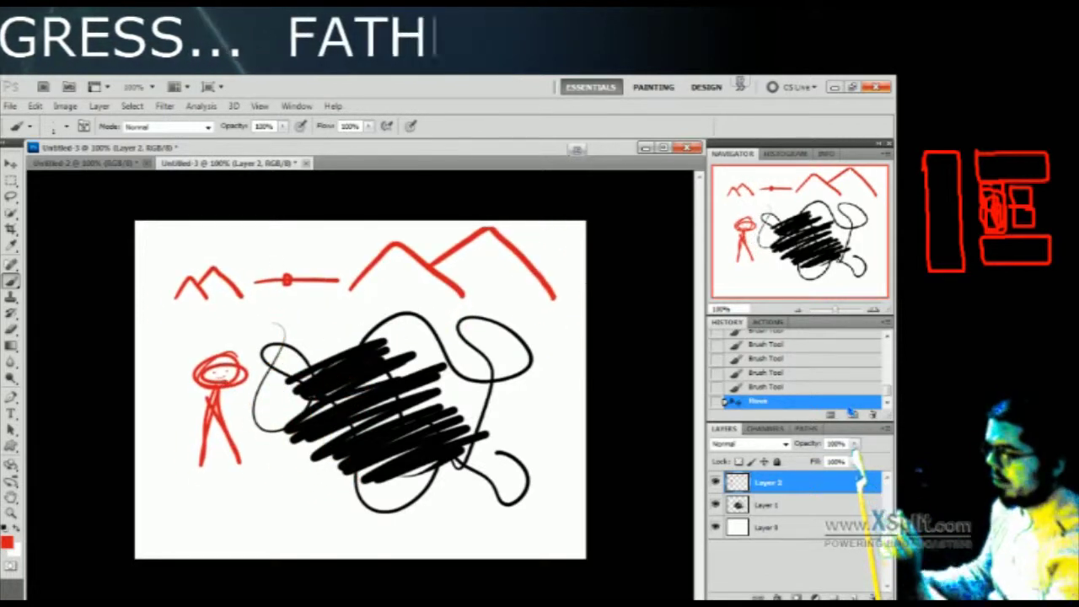
pyautogui.moveTo(202, 337)
pyautogui.mouseDown()
pyautogui.moveTo(278, 259)
pyautogui.moveTo(493, 353)
pyautogui.moveTo(210, 396)
pyautogui.mouseUp()
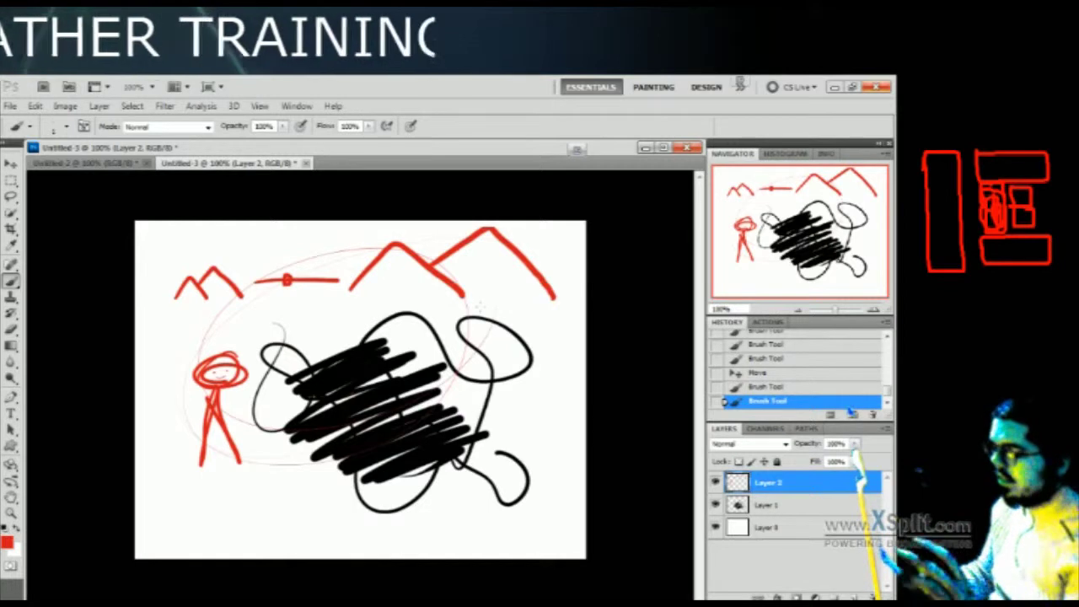
pyautogui.scroll(-2, 555, 174)
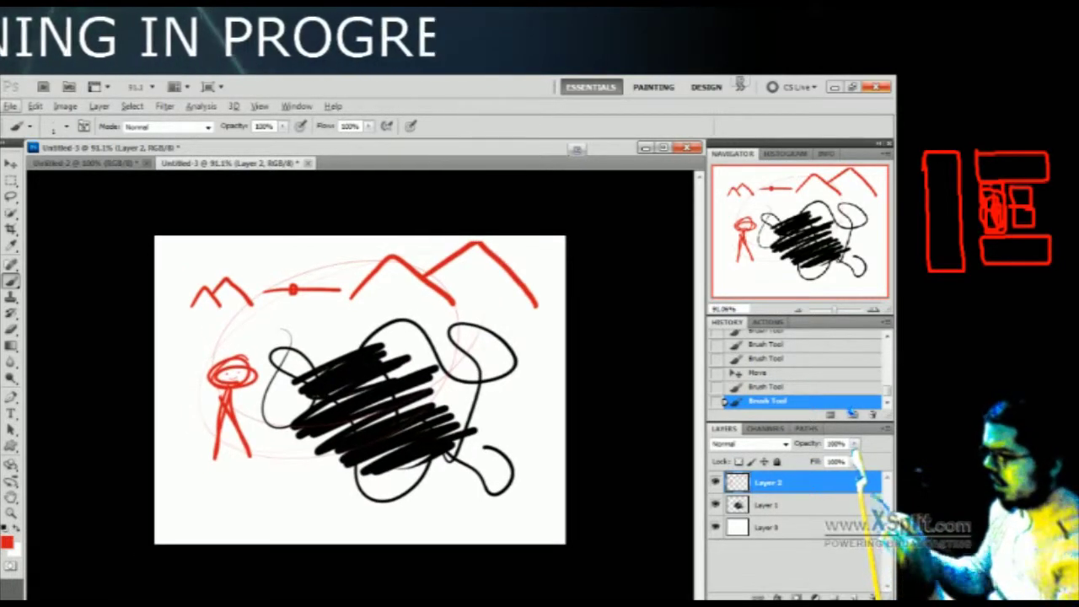
pyautogui.click(320, 364)
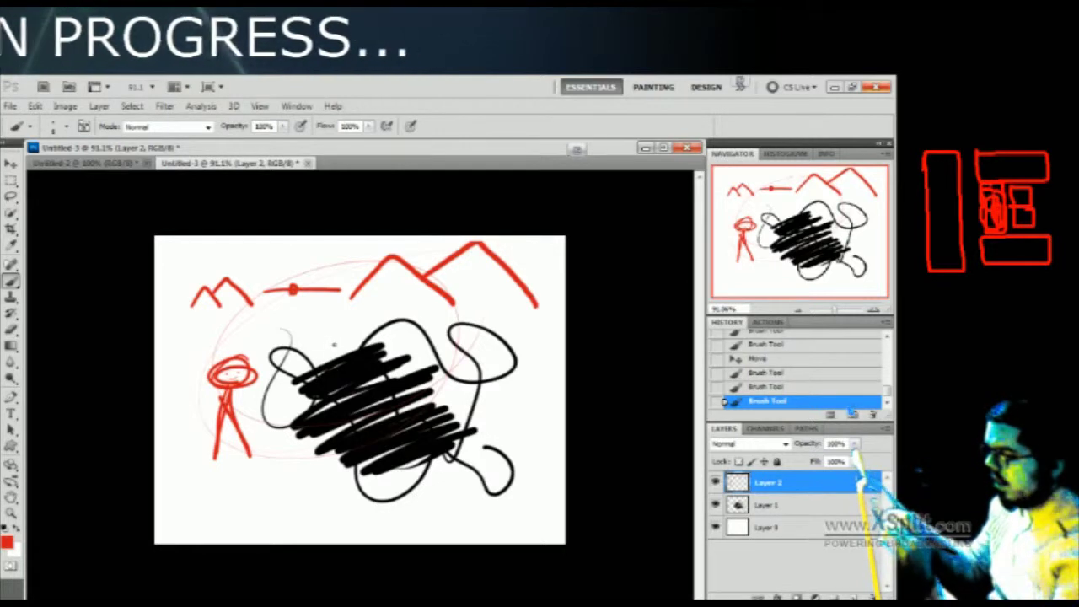
# Enlarge the brush and paint thick red scribbles over the stick figure's head, the peaks and the short horizontal line
pyautogui.press(']')
pyautogui.press(']')
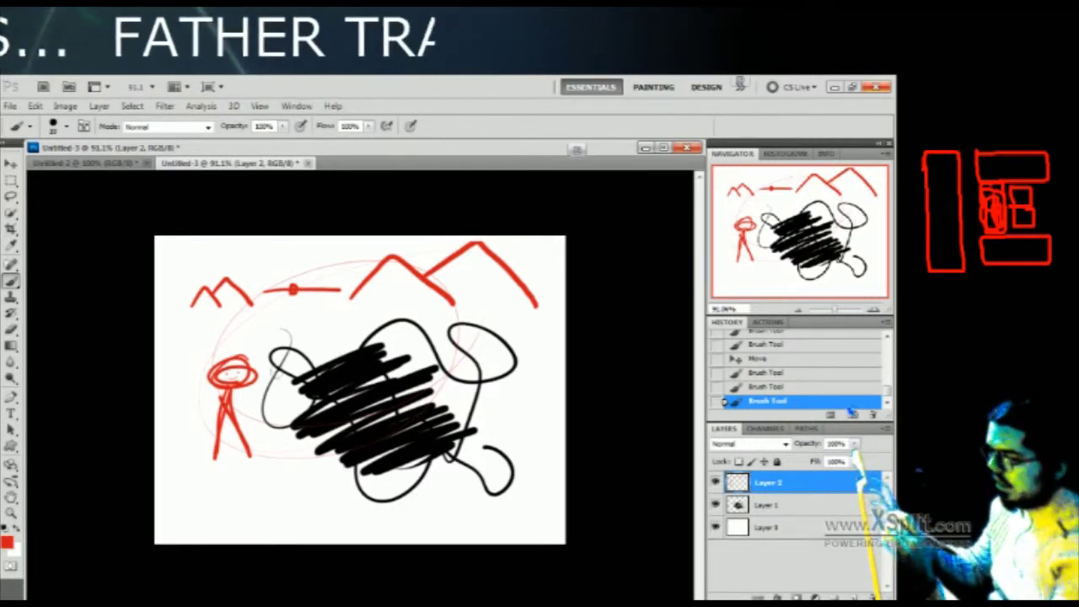
pyautogui.moveTo(246, 389)
pyautogui.mouseDown()
pyautogui.moveTo(221, 386)
pyautogui.moveTo(232, 383)
pyautogui.mouseUp()
pyautogui.moveTo(499, 270)
pyautogui.mouseDown()
pyautogui.moveTo(476, 286)
pyautogui.moveTo(493, 278)
pyautogui.mouseUp()
pyautogui.moveTo(227, 274); pyautogui.dragTo(202, 295)
pyautogui.moveTo(354, 282); pyautogui.dragTo(379, 284)
pyautogui.moveTo(291, 291); pyautogui.dragTo(363, 285)
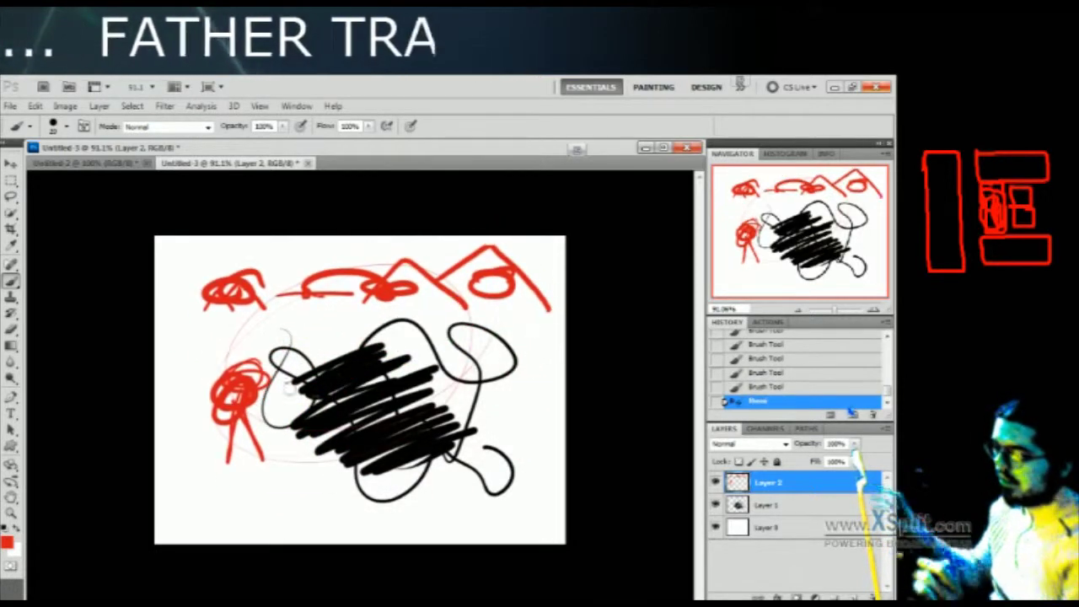
# On Layer 1, shrink the brush to 7 px and paint a small red arrow pointing left, level with the Brush tool
pyautogui.click(765, 527)
pyautogui.click(769, 504)
pyautogui.hotkey('ctrl', ']')
pyautogui.hotkey('ctrl', '[')
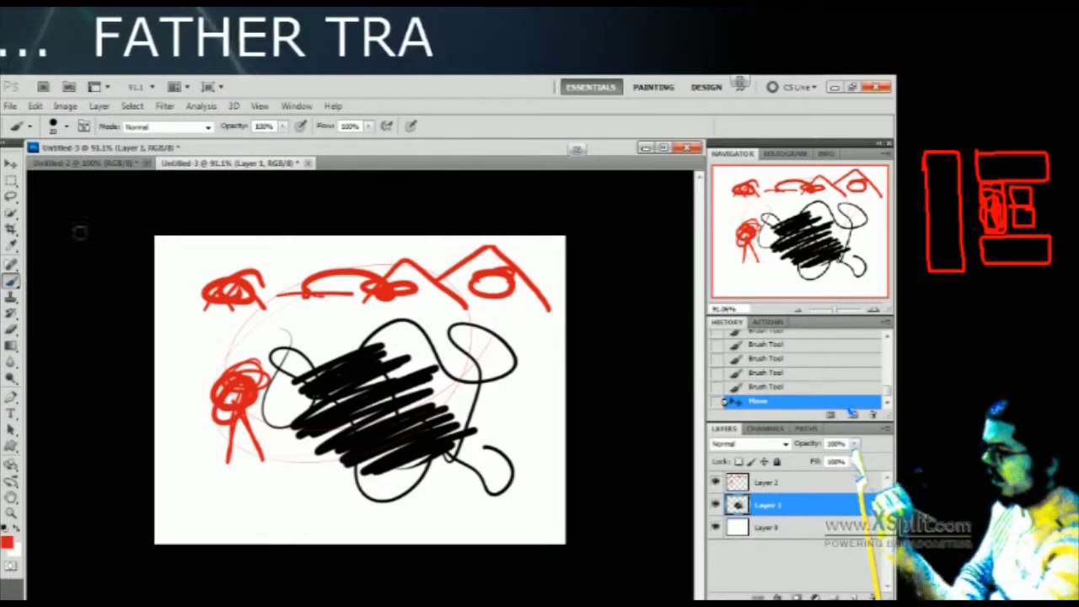
pyautogui.hotkey('ctrl', '+')
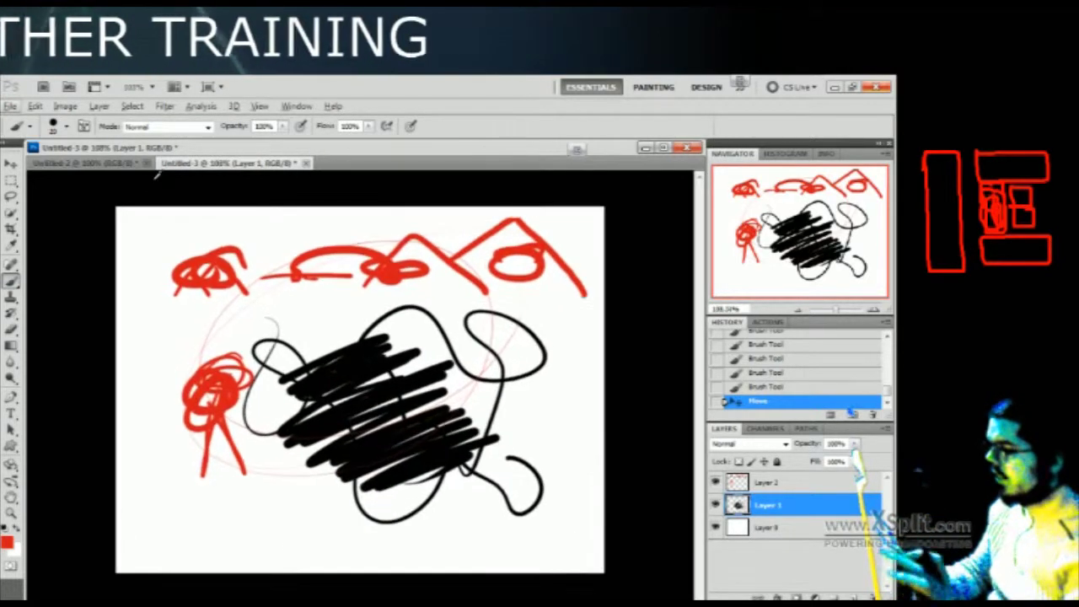
pyautogui.hotkey('ctrl', '+')
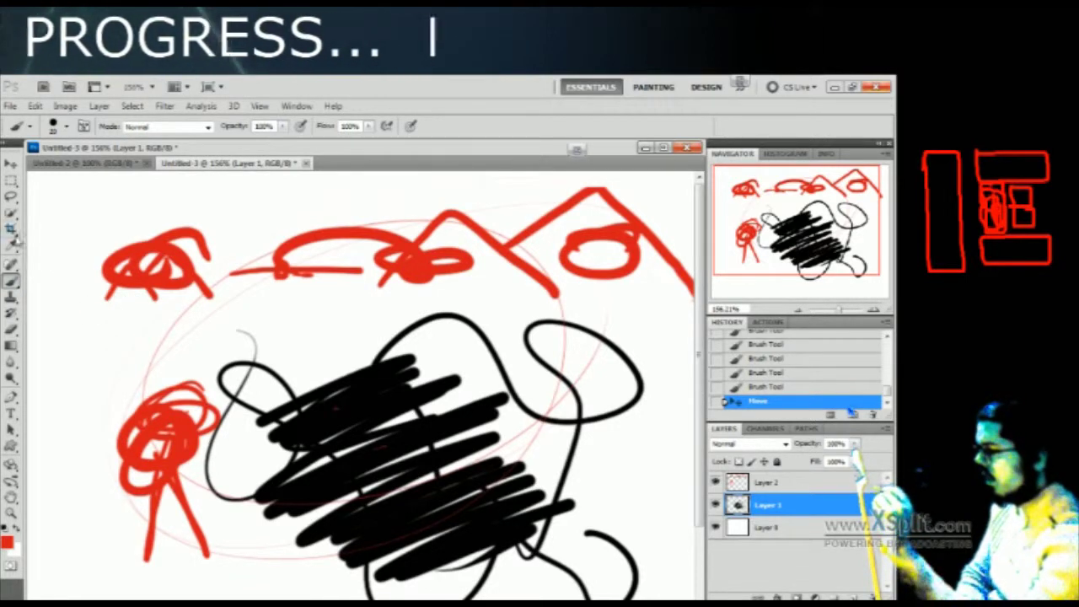
pyautogui.press('[')
pyautogui.press('[')
pyautogui.press('[')
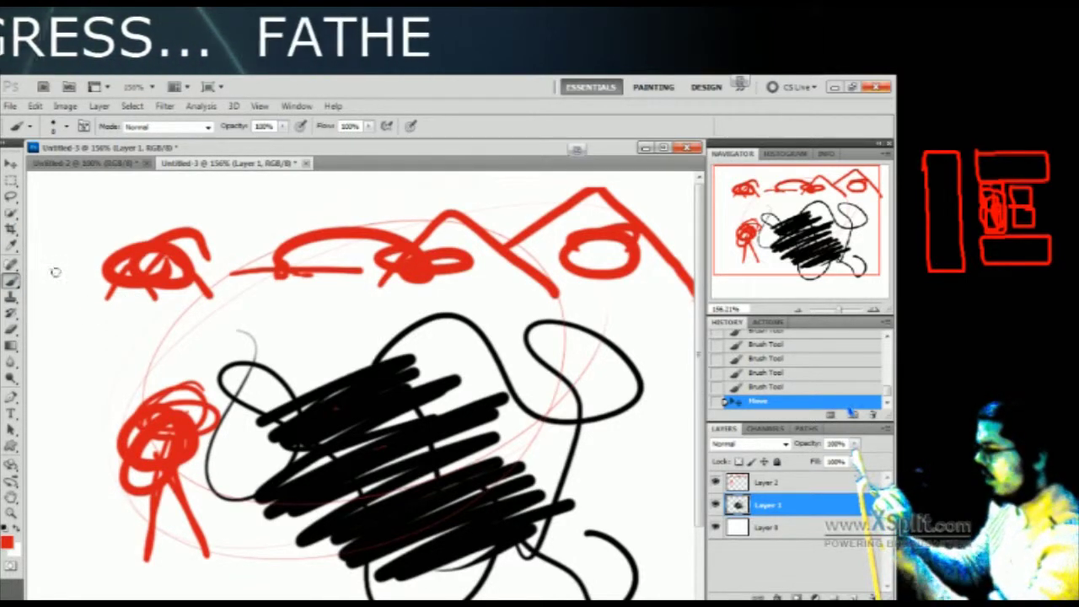
pyautogui.moveTo(38, 274)
pyautogui.mouseDown()
pyautogui.moveTo(55, 268)
pyautogui.moveTo(29, 275)
pyautogui.moveTo(34, 267)
pyautogui.moveTo(59, 271)
pyautogui.mouseUp()
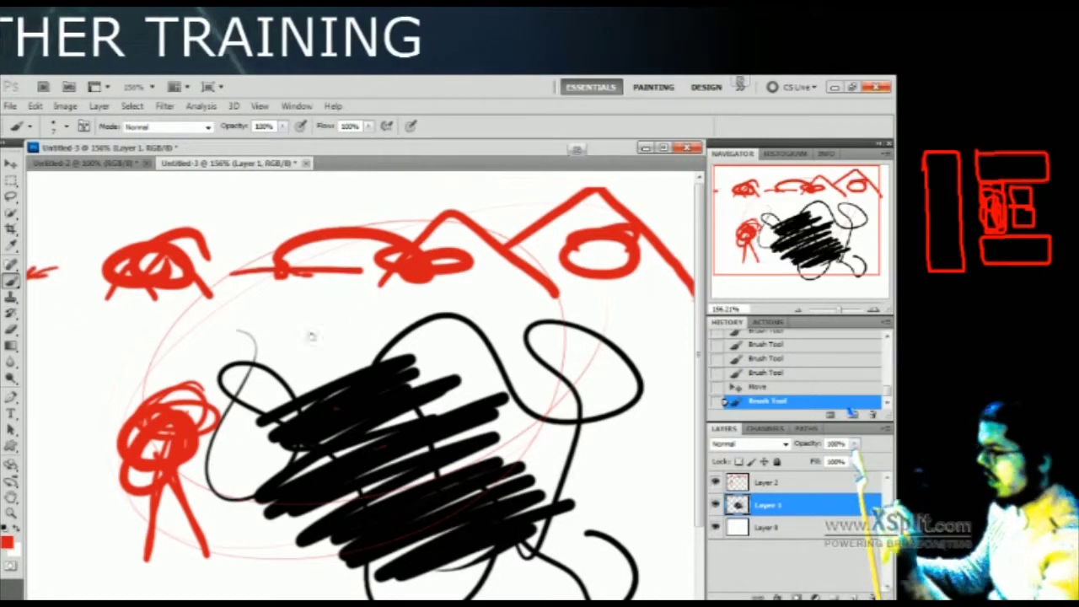
# With an enlarged eraser, erase most of the black scribble on Layer 1 and the red drawings on Layer 2
pyautogui.press('e')
pyautogui.press(']')
pyautogui.press(']')
pyautogui.press(']')
pyautogui.press(']')
pyautogui.press(']')
pyautogui.moveTo(438, 354)
pyautogui.mouseDown()
pyautogui.moveTo(209, 460)
pyautogui.moveTo(397, 482)
pyautogui.moveTo(494, 470)
pyautogui.moveTo(705, 516)
pyautogui.mouseUp()
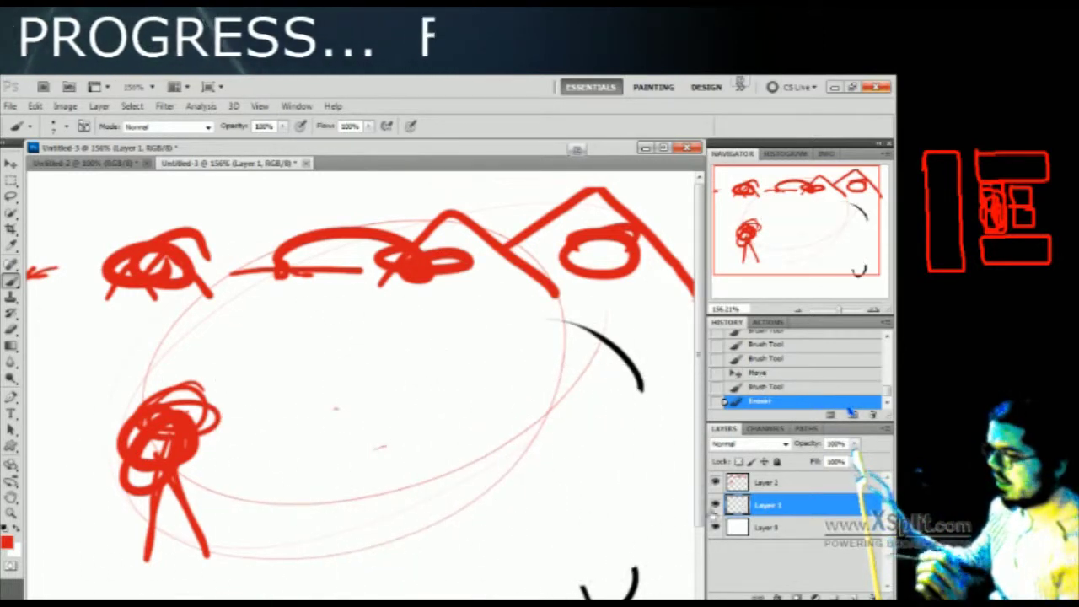
pyautogui.click(762, 482)
pyautogui.moveTo(202, 489)
pyautogui.mouseDown()
pyautogui.moveTo(253, 396)
pyautogui.moveTo(247, 305)
pyautogui.moveTo(430, 233)
pyautogui.moveTo(468, 322)
pyautogui.moveTo(607, 380)
pyautogui.moveTo(573, 457)
pyautogui.moveTo(477, 494)
pyautogui.mouseUp()
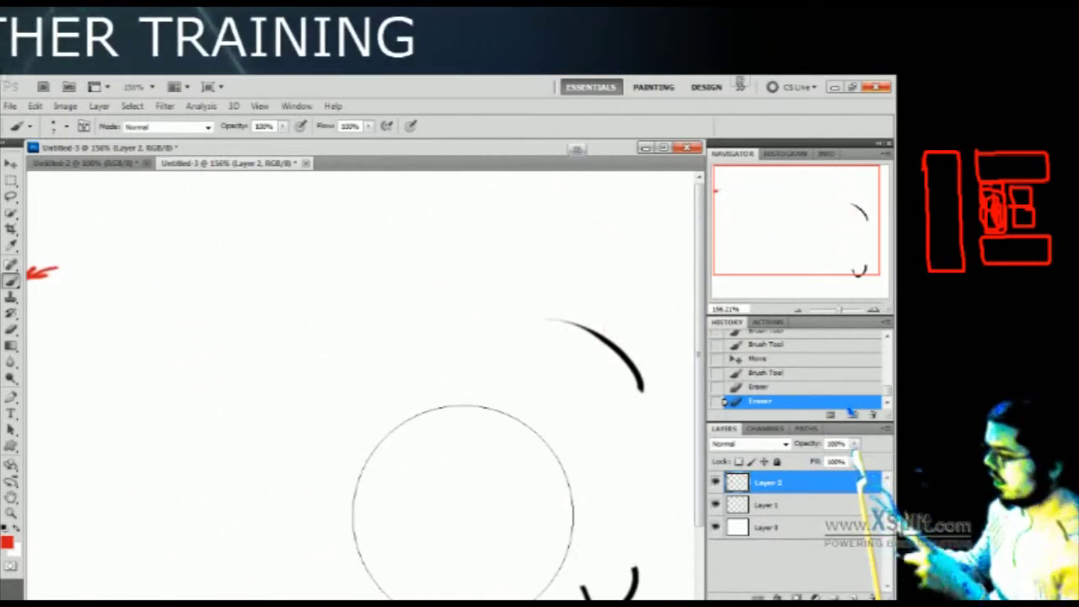
# Paint a red outline of a paintbrush on Layer 2 with the small brush
pyautogui.press('[')
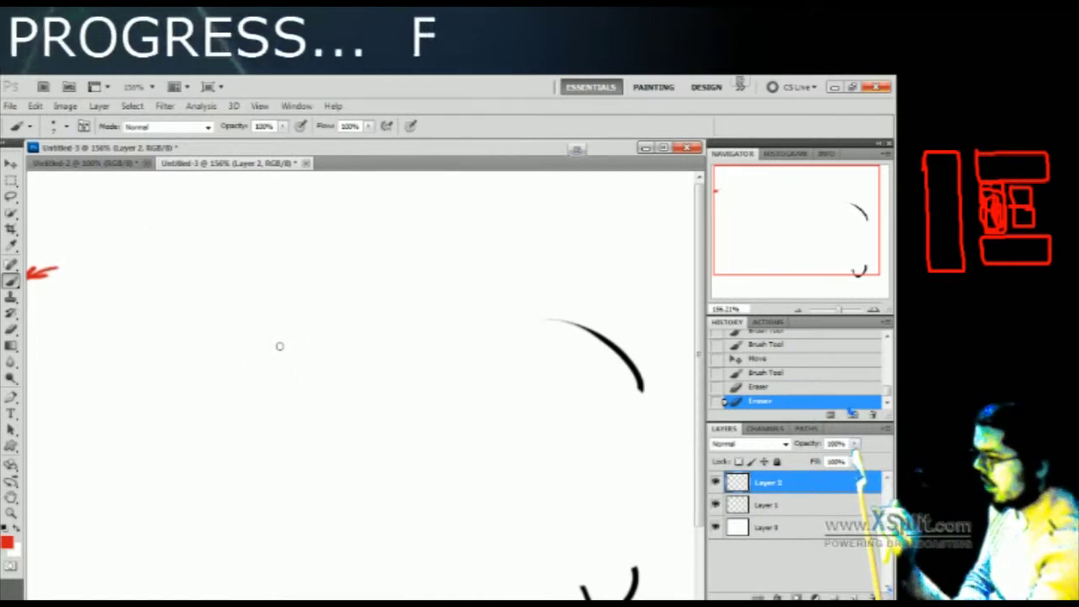
pyautogui.moveTo(288, 348)
pyautogui.mouseDown()
pyautogui.moveTo(246, 403)
pyautogui.moveTo(304, 387)
pyautogui.moveTo(308, 350)
pyautogui.moveTo(289, 345)
pyautogui.moveTo(349, 268)
pyautogui.moveTo(375, 263)
pyautogui.moveTo(346, 324)
pyautogui.moveTo(307, 358)
pyautogui.mouseUp()
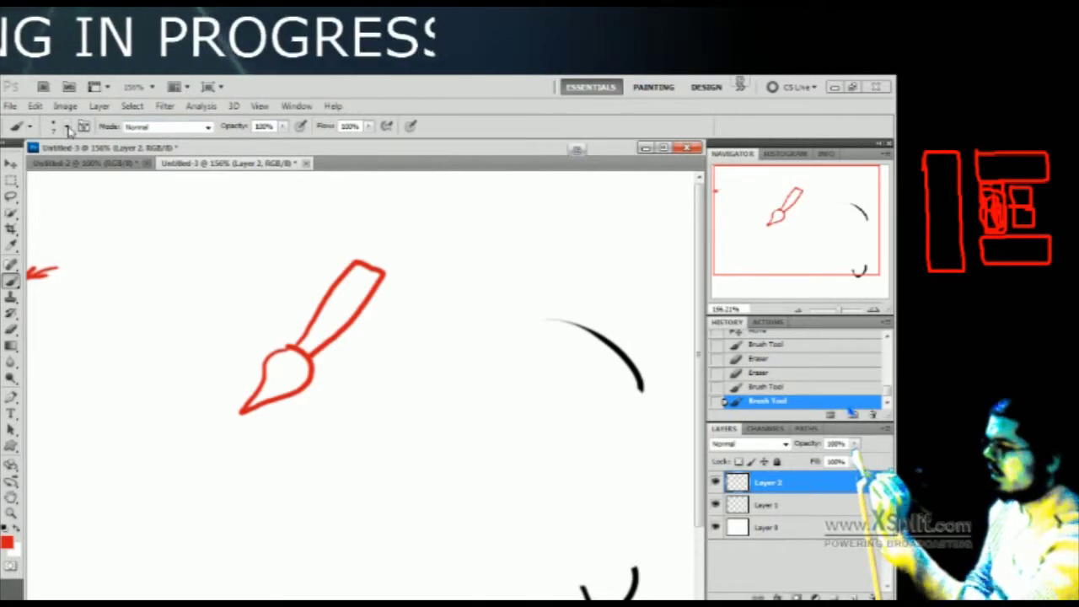
# Enlarge the brush to about 229 px, dab a large red circle beside the paintbrush drawing, and reduce the brush size again
pyautogui.click(68, 129)
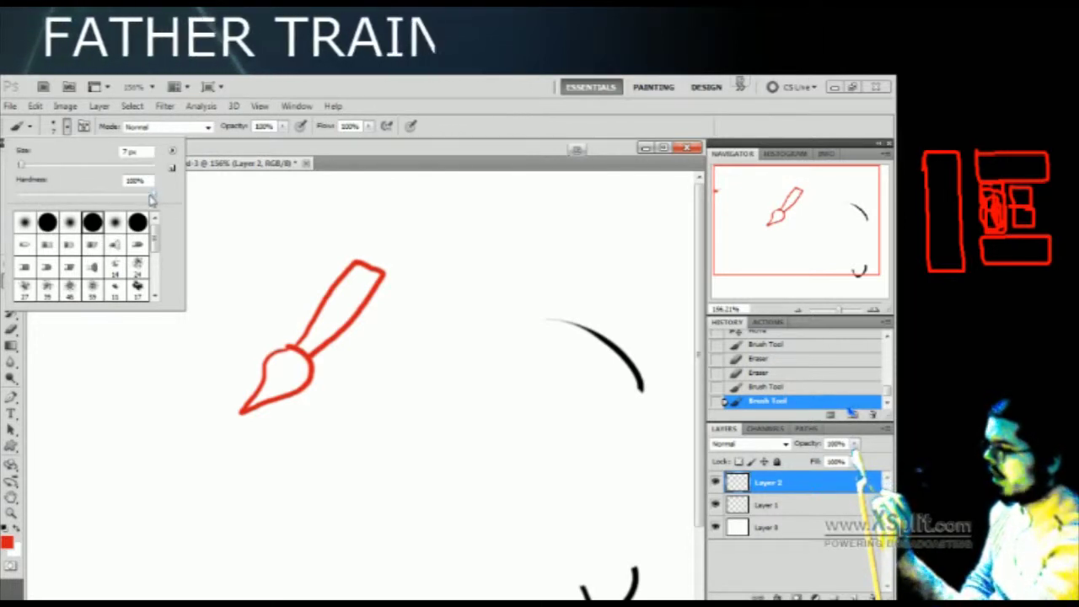
pyautogui.moveTo(22, 166)
pyautogui.mouseDown()
pyautogui.moveTo(139, 167)
pyautogui.moveTo(128, 166)
pyautogui.mouseUp()
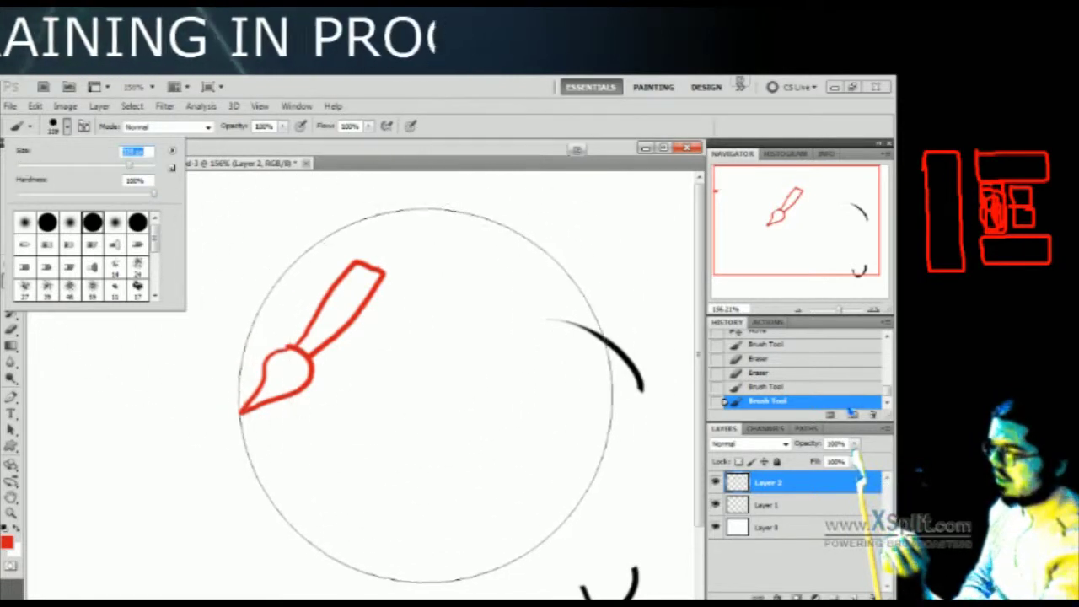
pyautogui.click(473, 415)
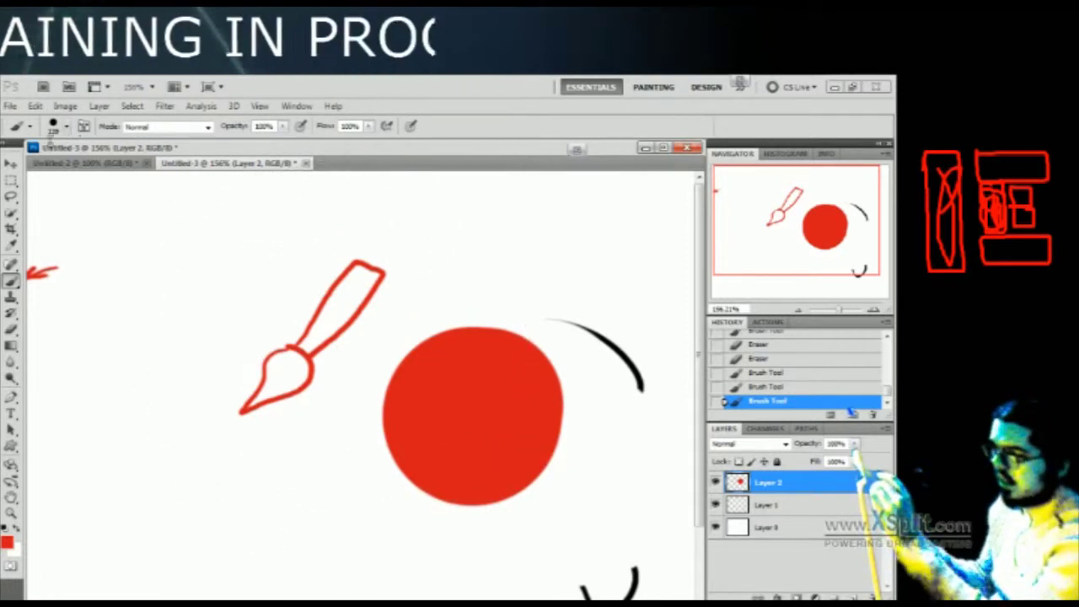
pyautogui.press('[')
pyautogui.press('[')
pyautogui.press('[')
pyautogui.press('[')
pyautogui.press('[')
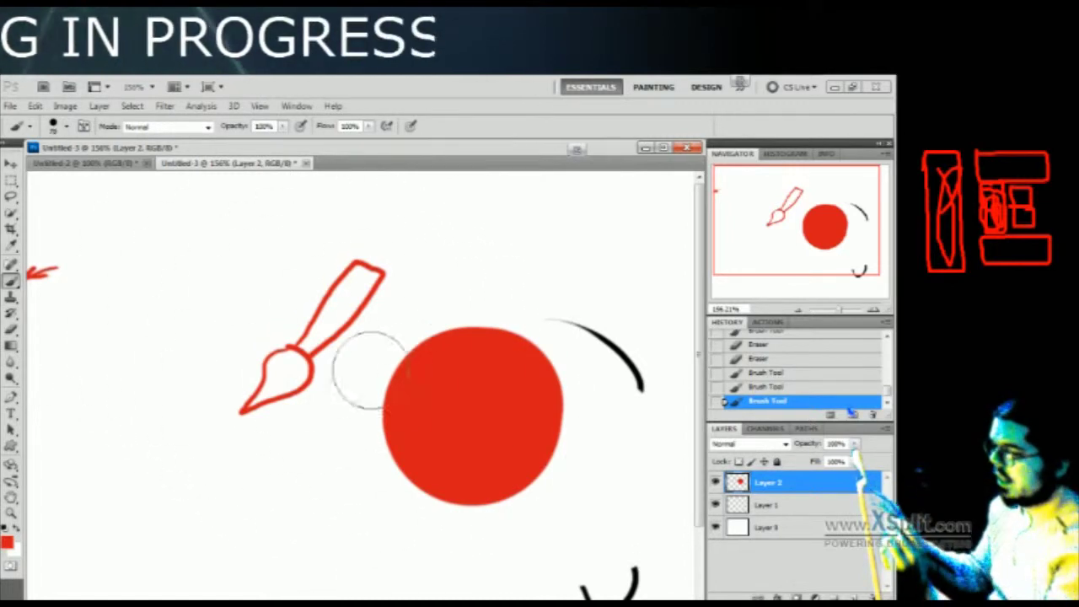
# Set the brush size to 2500 px and cover the canvas in red
pyautogui.click(66, 125)
pyautogui.moveTo(70, 168)
pyautogui.mouseDown()
pyautogui.moveTo(148, 168)
pyautogui.moveTo(183, 202)
pyautogui.mouseUp()
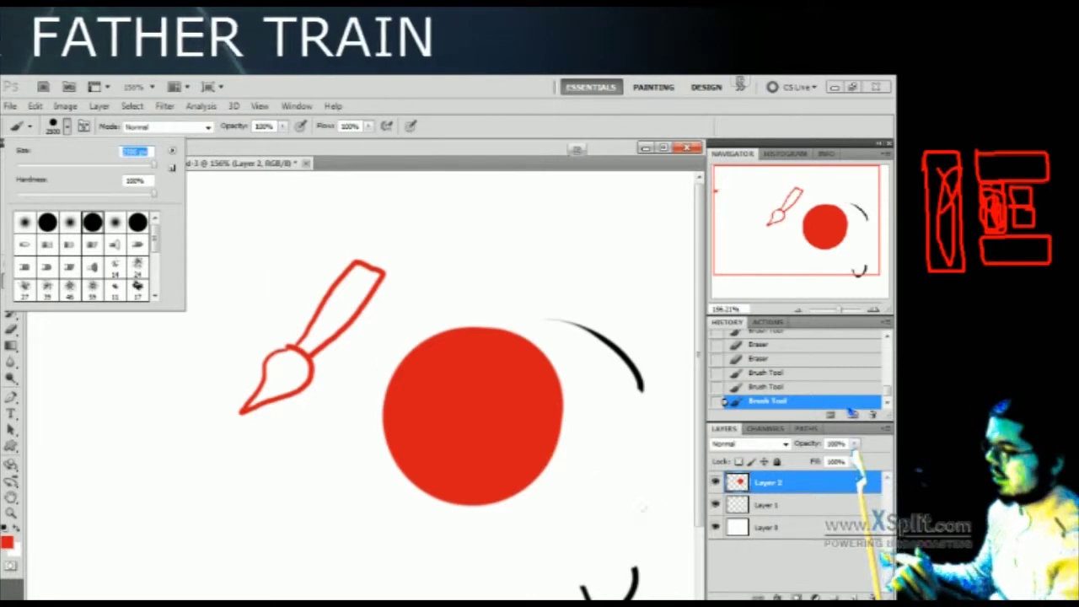
pyautogui.press('Return')
pyautogui.click(477, 399)
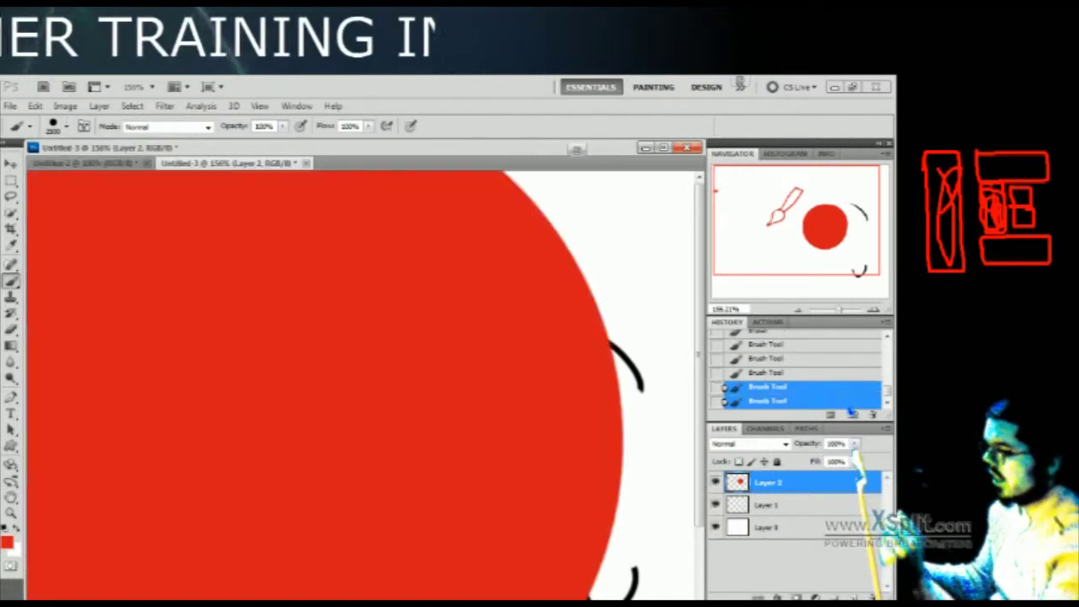
pyautogui.click(606, 404)
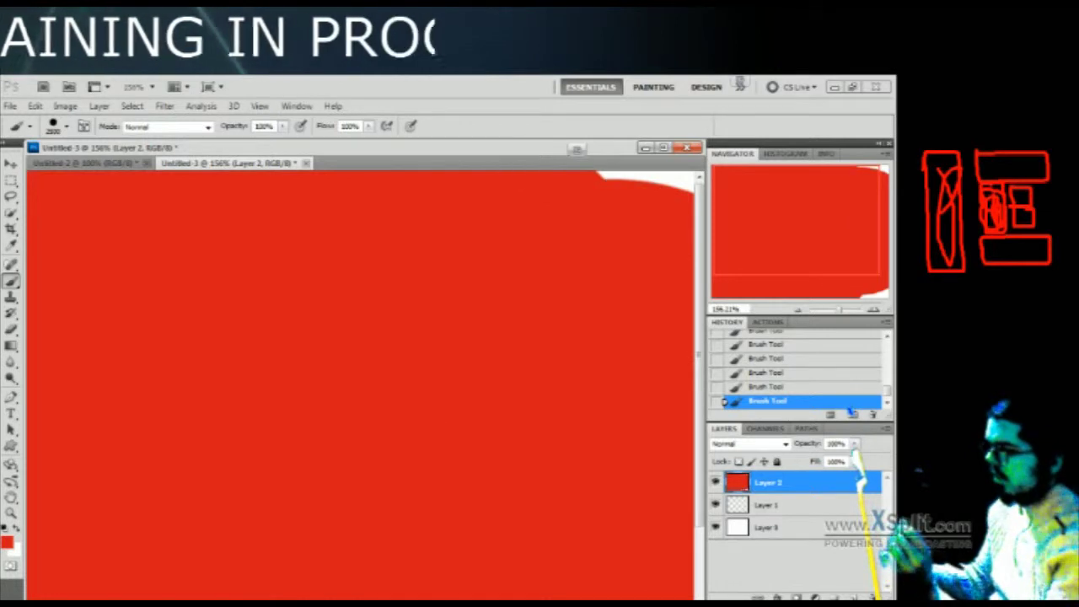
# Undo the oversized red dabs and the large red circle
pyautogui.hotkey('ctrl', 'alt', 'z')
pyautogui.hotkey('ctrl', 'alt', 'z')
pyautogui.hotkey('ctrl', 'alt', 'z')
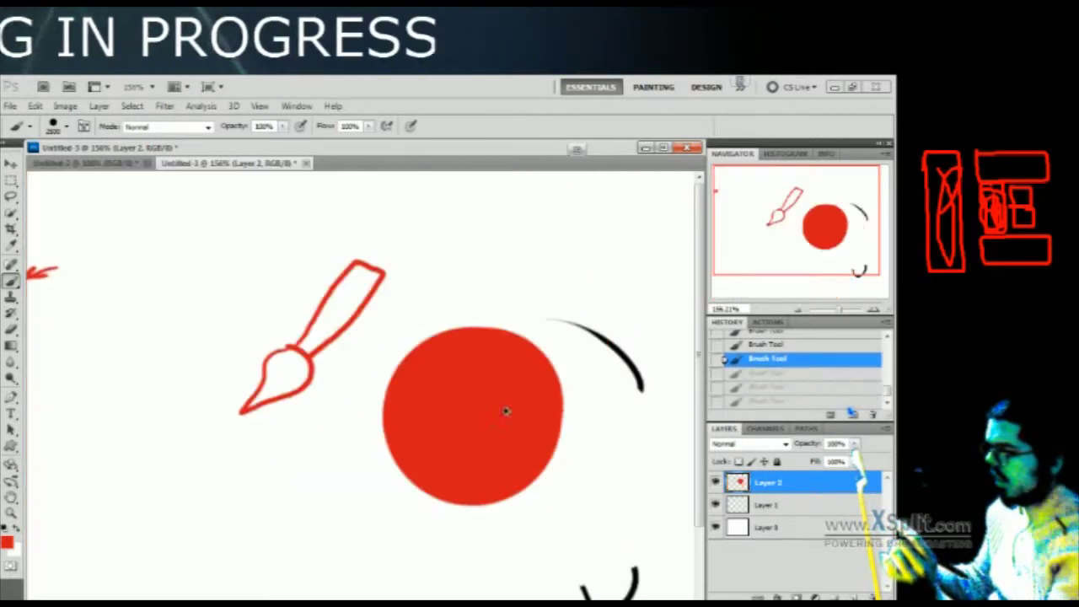
pyautogui.hotkey('ctrl', 'alt', 'z')
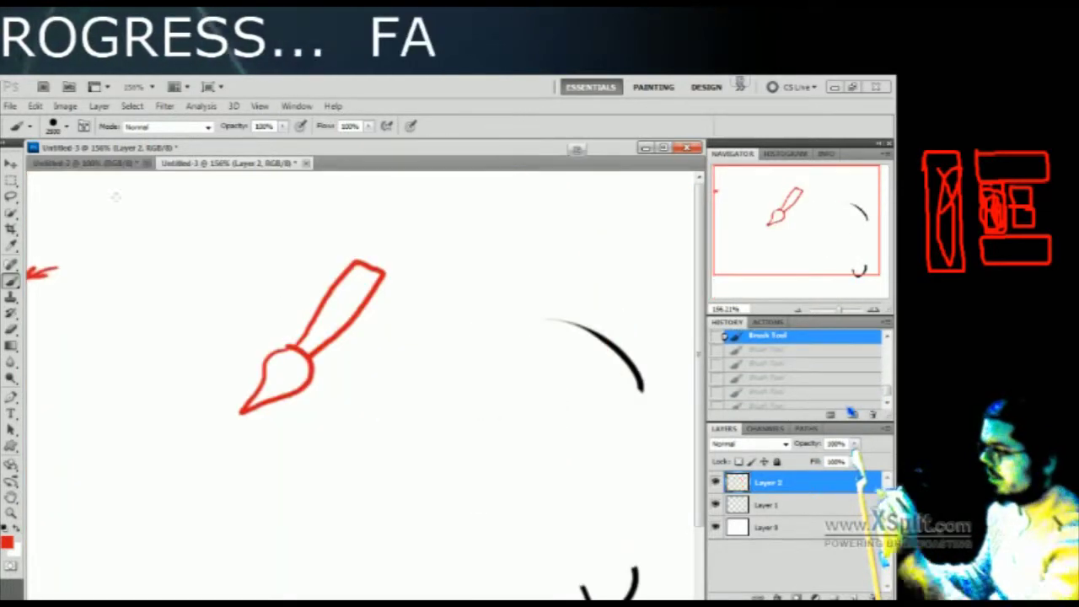
# Reduce the brush size to 77 px and paint a red dot and a larger blob beside the paintbrush drawing
pyautogui.click(68, 126)
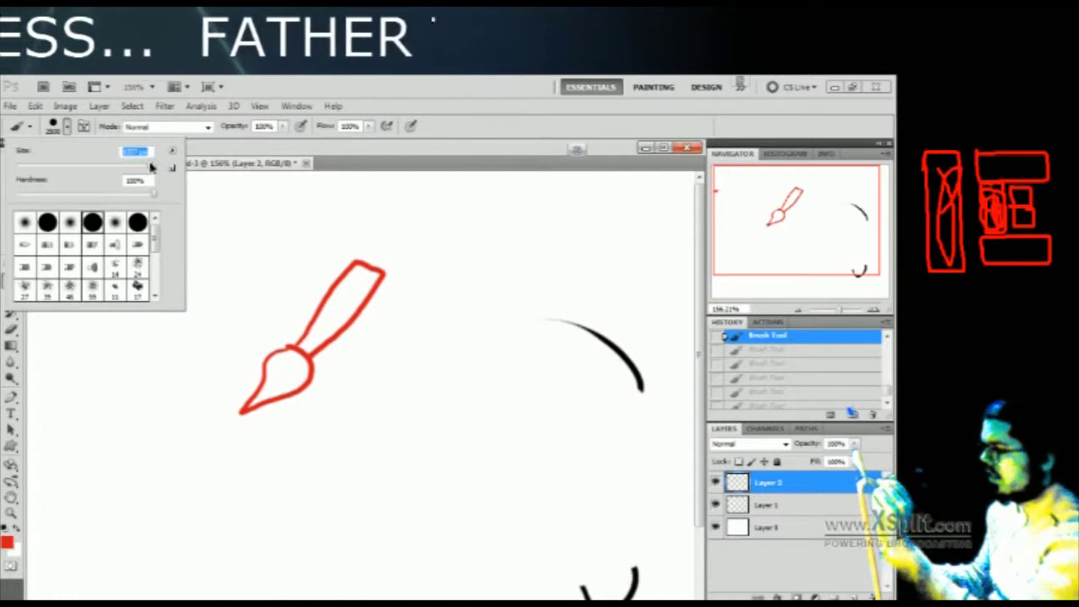
pyautogui.moveTo(152, 167); pyautogui.dragTo(2, 177)
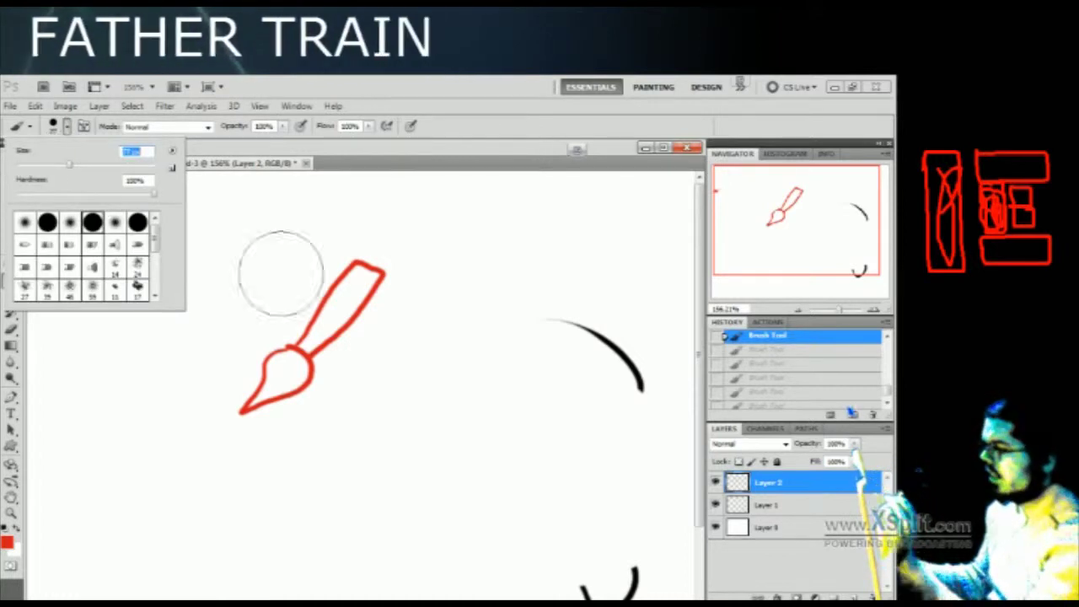
pyautogui.click(455, 408)
pyautogui.moveTo(501, 365); pyautogui.dragTo(458, 409)
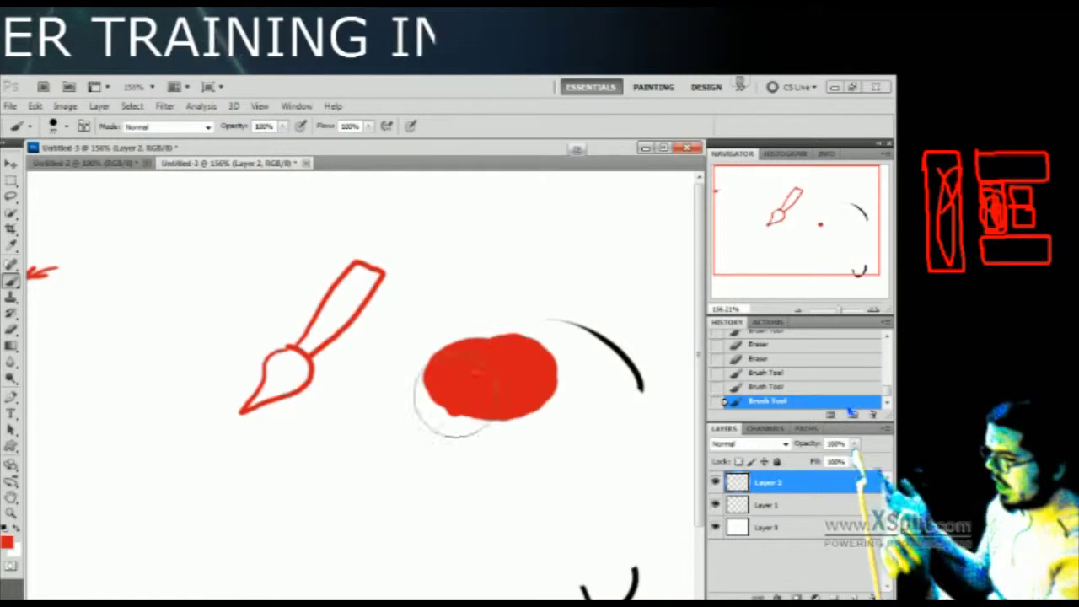
# Shrink the brush to 10 px, try a diagonal stroke, and undo it together with the red blob
pyautogui.press('[')
pyautogui.press('[')
pyautogui.press('[')
pyautogui.moveTo(488, 283)
pyautogui.mouseDown()
pyautogui.moveTo(464, 284)
pyautogui.moveTo(385, 349)
pyautogui.mouseUp()
pyautogui.hotkey('ctrl', 'alt', 'z')
pyautogui.hotkey('ctrl', 'alt', 'z')
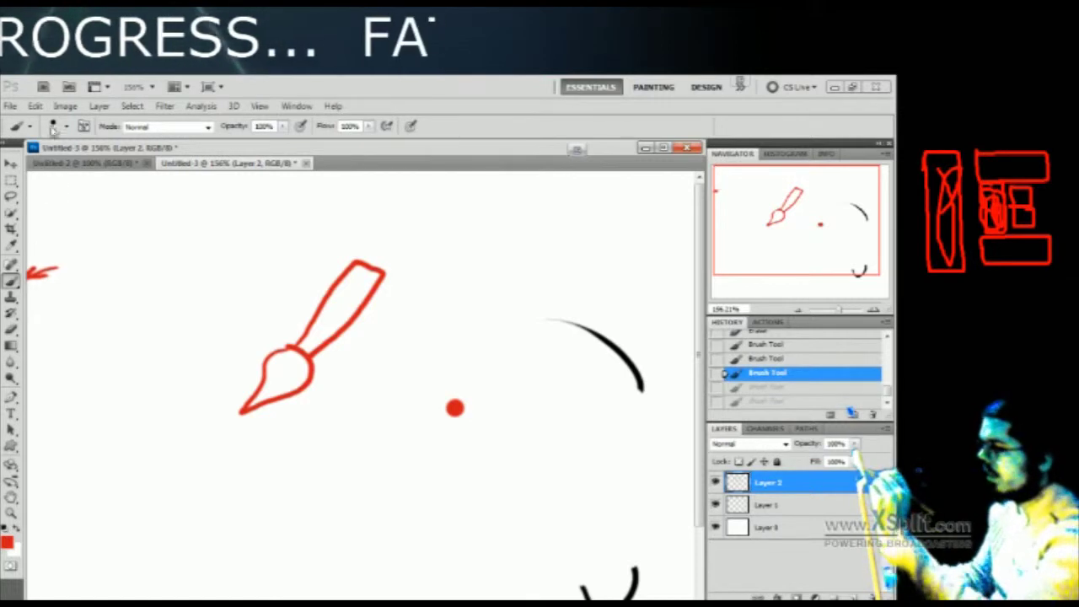
# Paint a long diagonal red stroke between the paintbrush drawing and the red dot with the 10 px brush
pyautogui.click(68, 129)
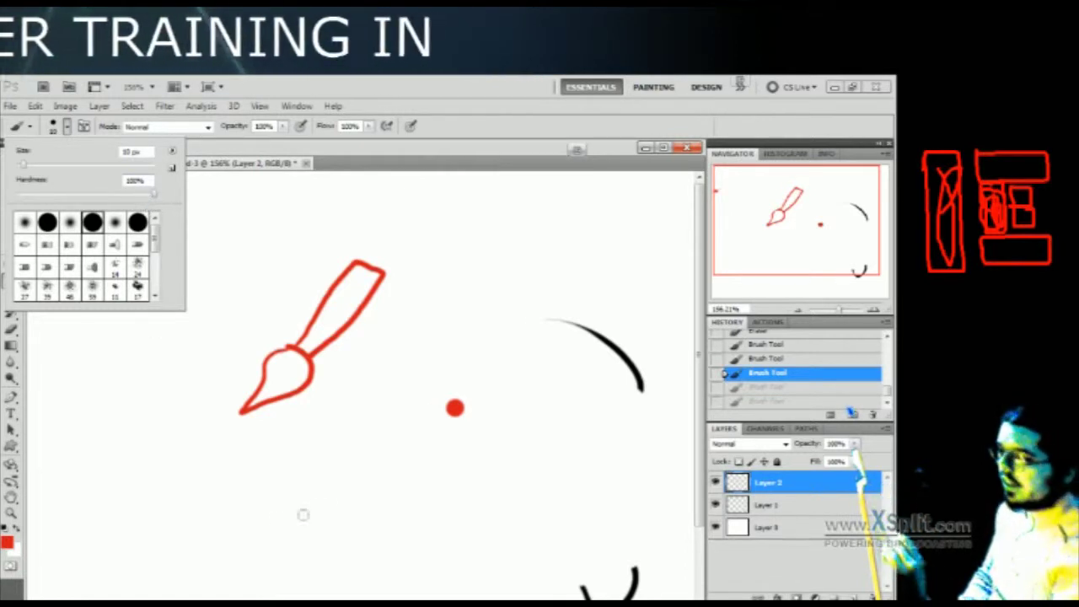
pyautogui.click(244, 517)
pyautogui.moveTo(242, 520); pyautogui.dragTo(464, 312)
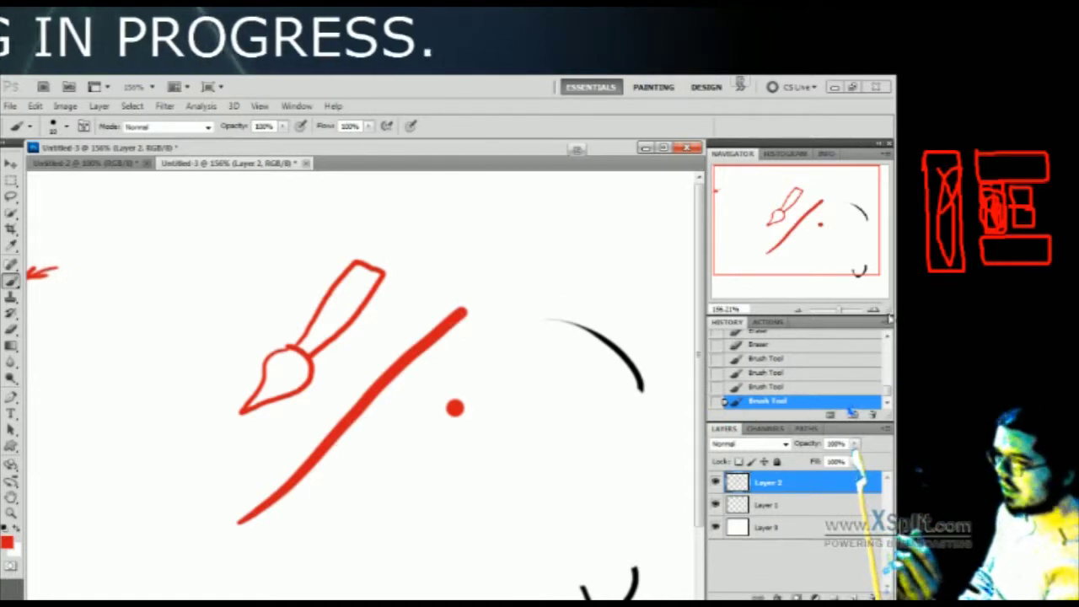
# At 700% magnification, paint a thin red arrow pointing at the edge of the diagonal stroke
pyautogui.click(872, 310)
pyautogui.click(872, 310)
pyautogui.click(872, 310)
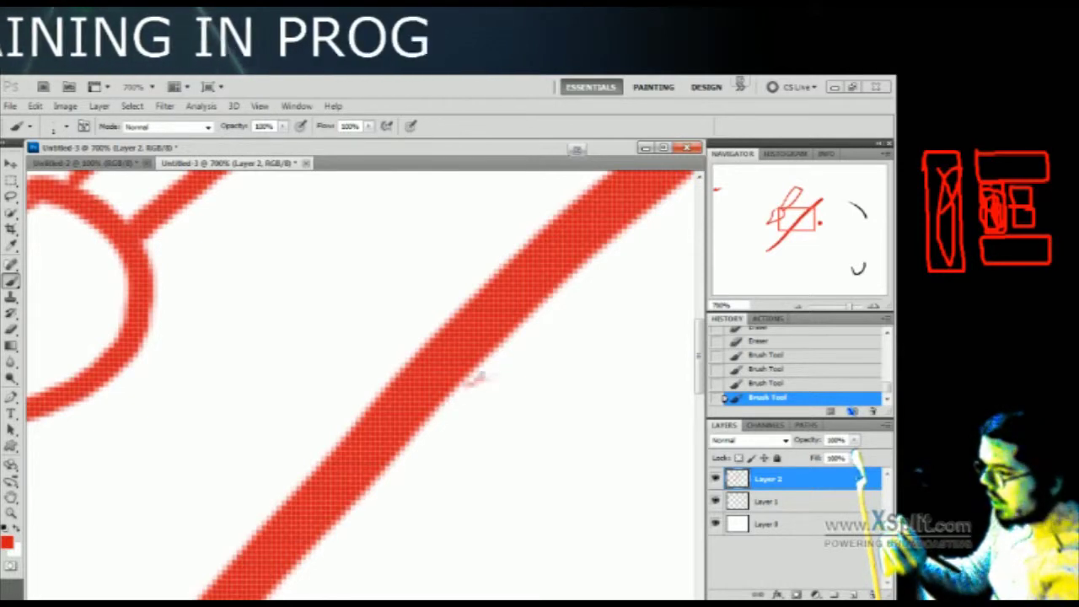
pyautogui.moveTo(505, 381); pyautogui.dragTo(572, 383)
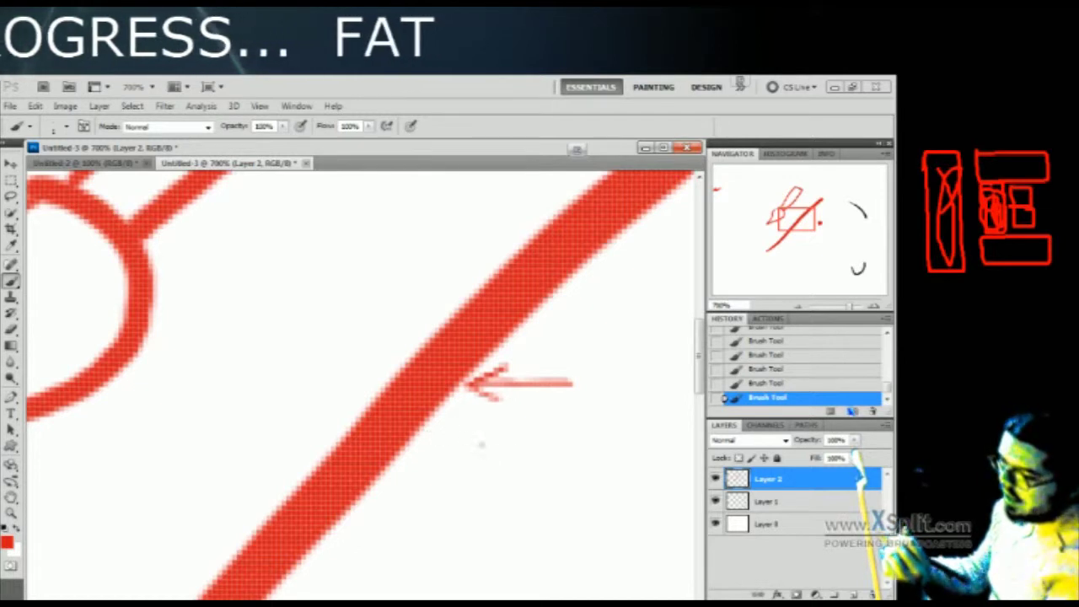
# Paint a thin red circle beside the diagonal stroke, and undo it together with the arrow strokes
pyautogui.moveTo(419, 439); pyautogui.dragTo(452, 435)
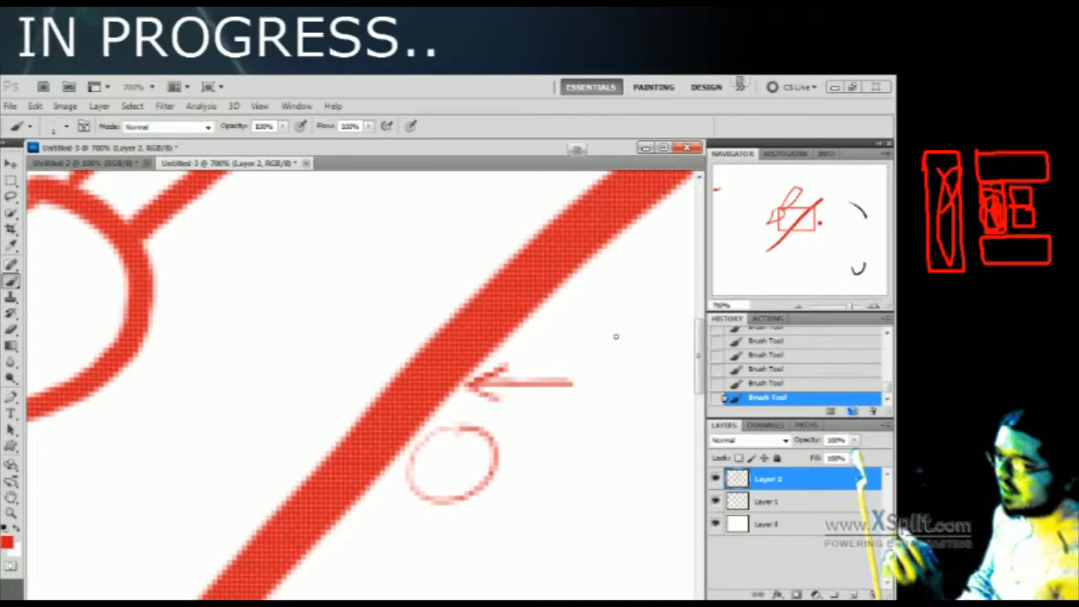
pyautogui.hotkey('ctrl', 'alt', 'z')
pyautogui.hotkey('ctrl', 'alt', 'z')
pyautogui.hotkey('ctrl', 'alt', 'z')
pyautogui.moveTo(809, 309); pyautogui.dragTo(791, 311)
# Set the brush hardness to 100% and paint a thick, hard-edged red diagonal stroke below the red dot
pyautogui.click(68, 127)
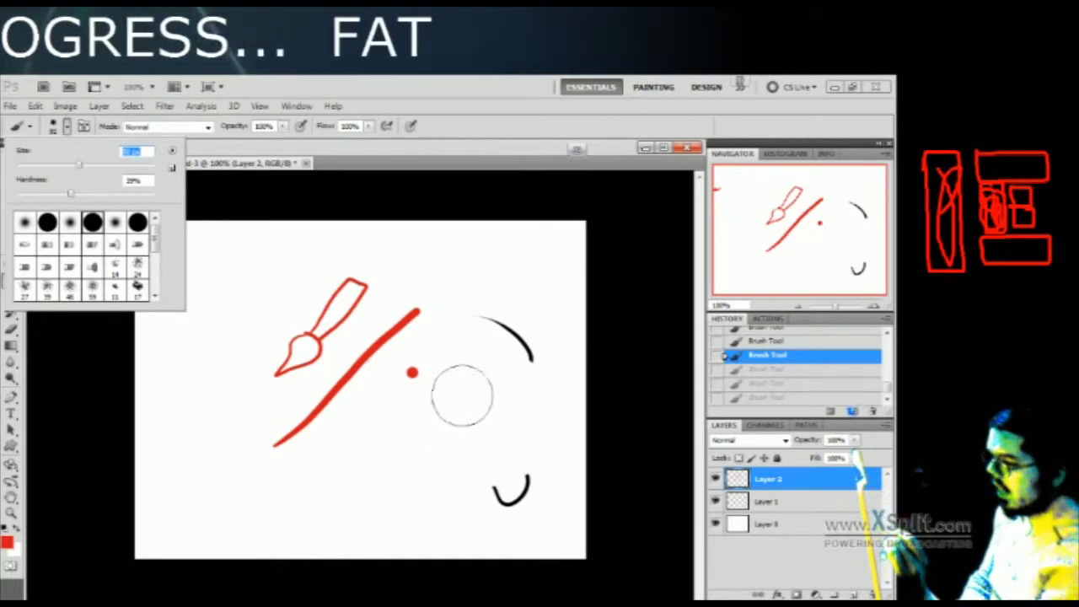
pyautogui.moveTo(73, 195); pyautogui.dragTo(155, 195)
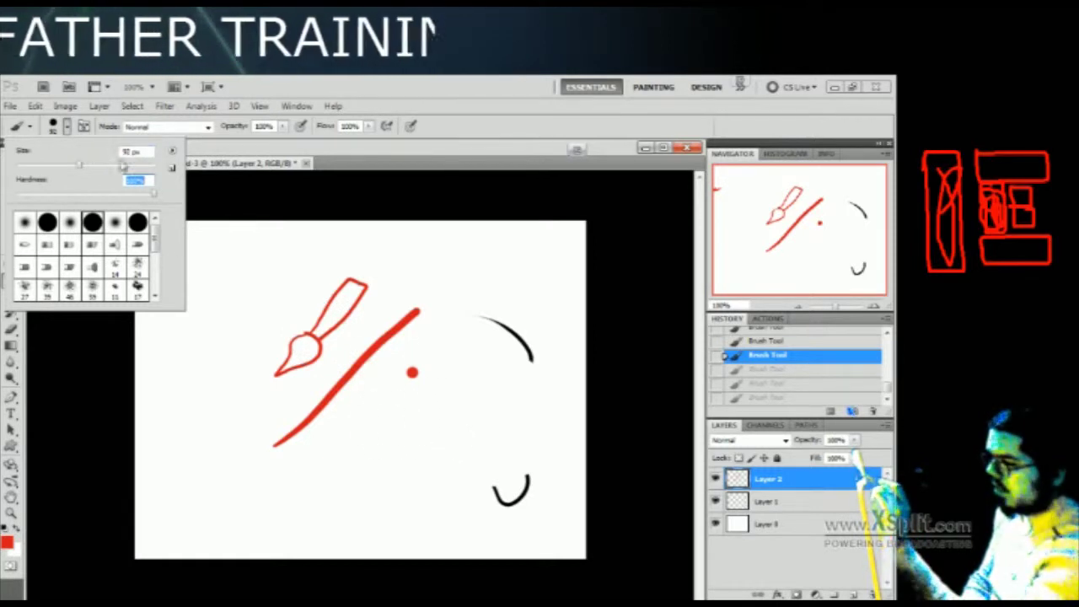
pyautogui.moveTo(471, 395); pyautogui.dragTo(333, 491)
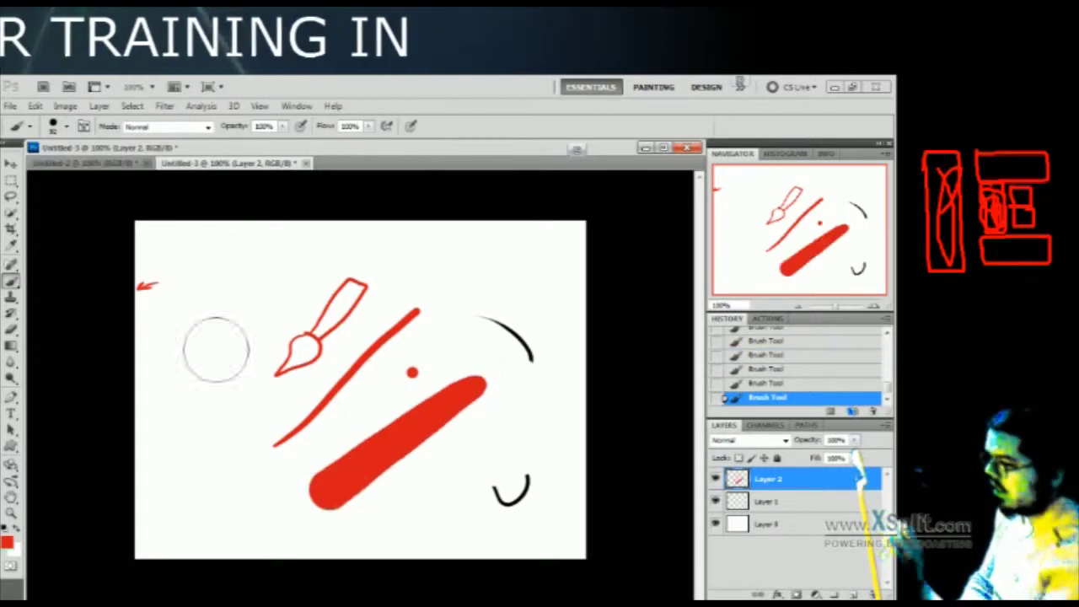
# Set the brush hardness to 48% and paint two softer red diagonal strokes, a short one and a long one across the canvas
pyautogui.click(66, 126)
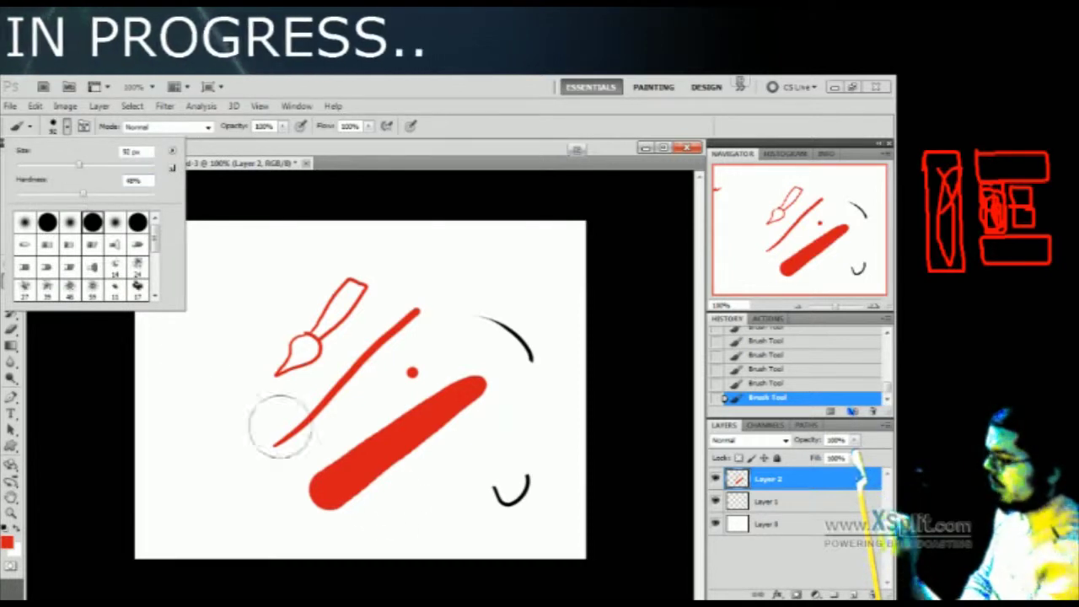
pyautogui.click(504, 428)
pyautogui.moveTo(498, 429)
pyautogui.mouseDown()
pyautogui.moveTo(432, 491)
pyautogui.moveTo(378, 522)
pyautogui.mouseUp()
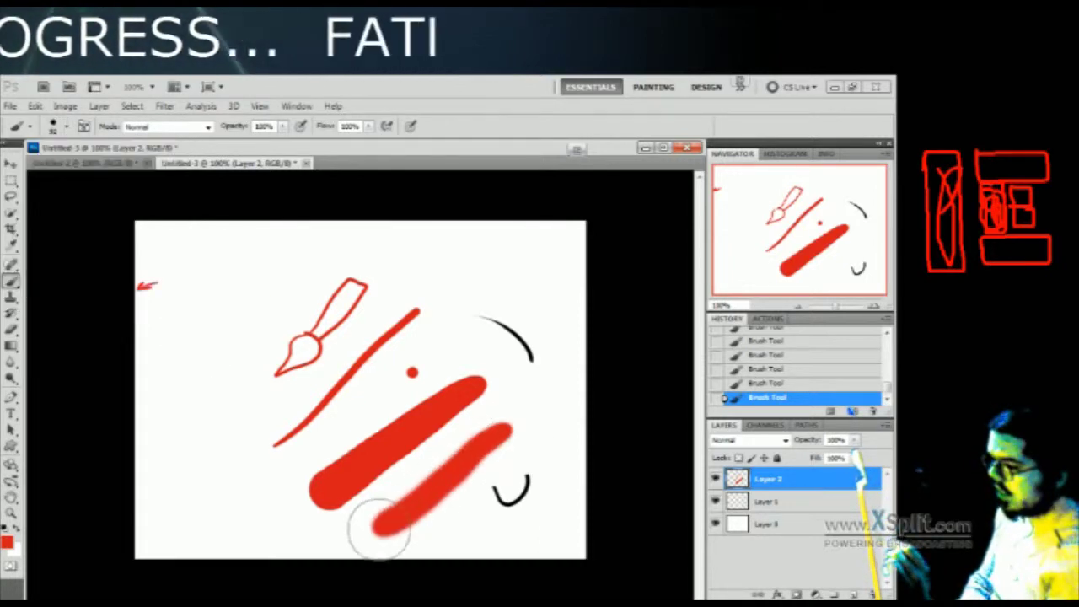
pyautogui.moveTo(514, 271)
pyautogui.mouseDown()
pyautogui.moveTo(316, 432)
pyautogui.moveTo(177, 512)
pyautogui.mouseUp()
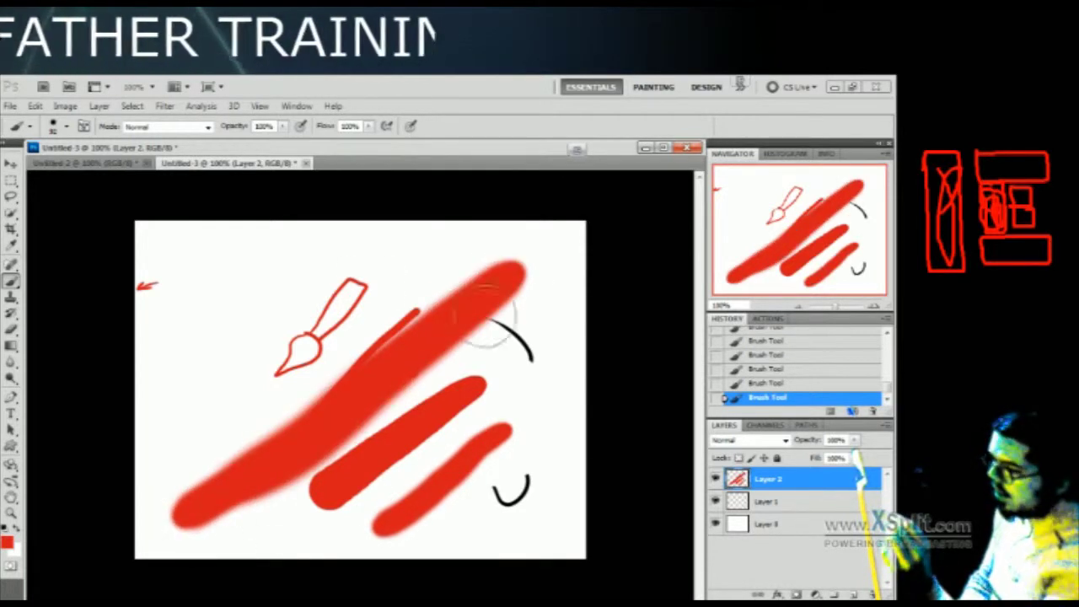
# Lower the brush hardness to 11% and paint a long winding soft-edged red stroke across the existing drawings
pyautogui.click(66, 127)
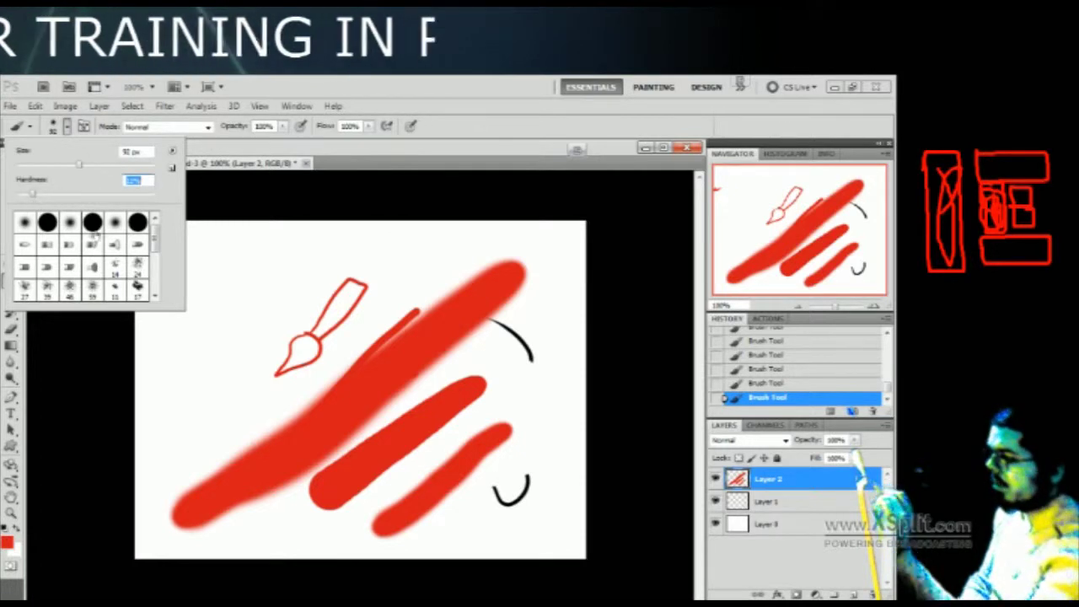
pyautogui.click(278, 285)
pyautogui.moveTo(288, 274)
pyautogui.mouseDown()
pyautogui.moveTo(179, 364)
pyautogui.moveTo(199, 397)
pyautogui.moveTo(253, 366)
pyautogui.moveTo(297, 320)
pyautogui.moveTo(320, 350)
pyautogui.moveTo(250, 414)
pyautogui.moveTo(293, 440)
pyautogui.moveTo(468, 358)
pyautogui.moveTo(550, 438)
pyautogui.moveTo(320, 522)
pyautogui.mouseUp()
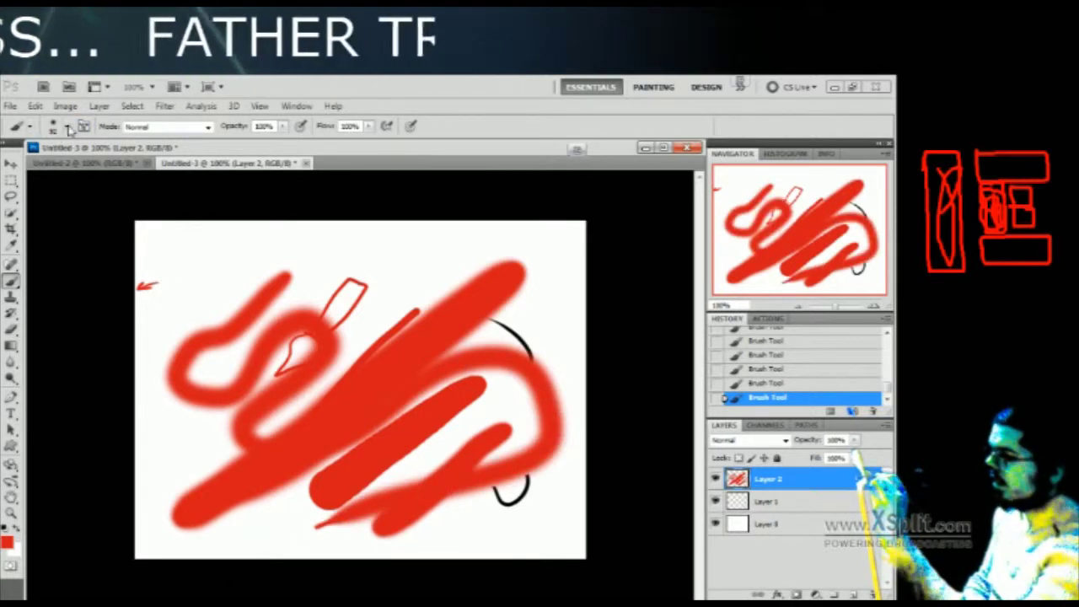
# Choose the Hard Round Pressure Size brush and paint a short test stroke above the winding red stroke
pyautogui.click(67, 127)
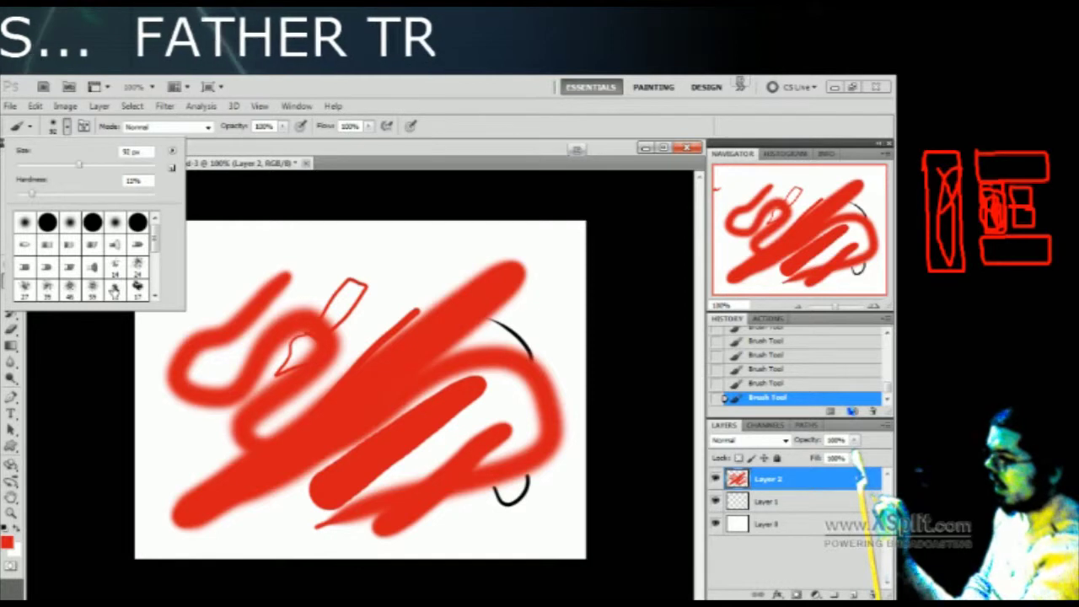
pyautogui.click(92, 221)
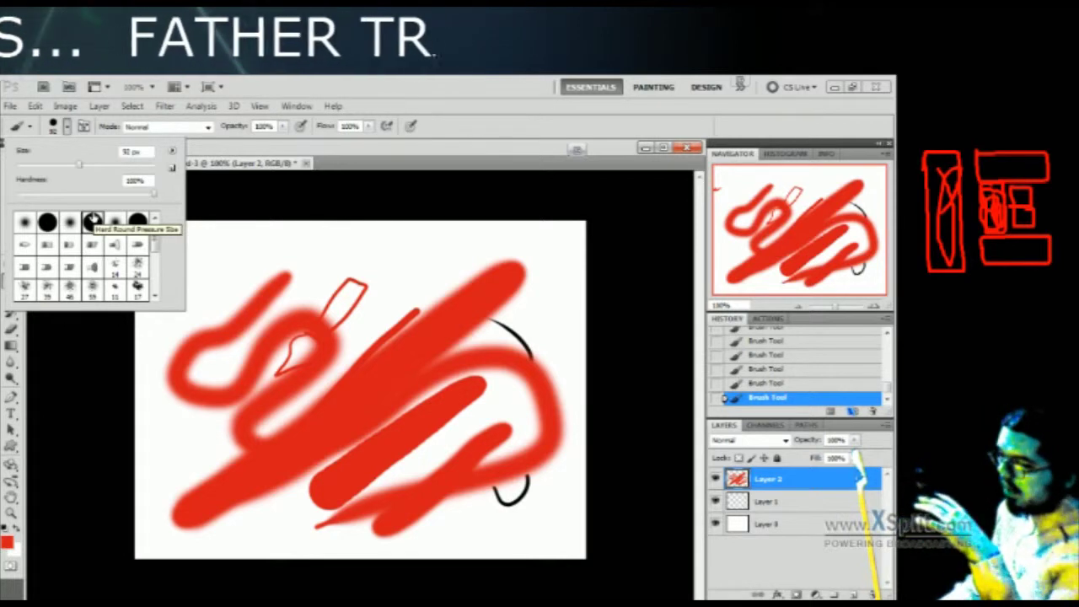
pyautogui.click(241, 248)
pyautogui.moveTo(244, 266)
pyautogui.mouseDown()
pyautogui.moveTo(410, 245)
pyautogui.moveTo(252, 319)
pyautogui.mouseUp()
# Undo the test stroke and the thick and soft strokes, back to the paintbrush drawing, thin diagonal stroke and dot
pyautogui.hotkey('ctrl', 'alt', 'z')
pyautogui.hotkey('ctrl', 'alt', 'z')
pyautogui.hotkey('ctrl', 'alt', 'z')
pyautogui.hotkey('ctrl', 'alt', 'z')
pyautogui.hotkey('ctrl', 'alt', 'z')
pyautogui.hotkey('ctrl', 'alt', 'z')
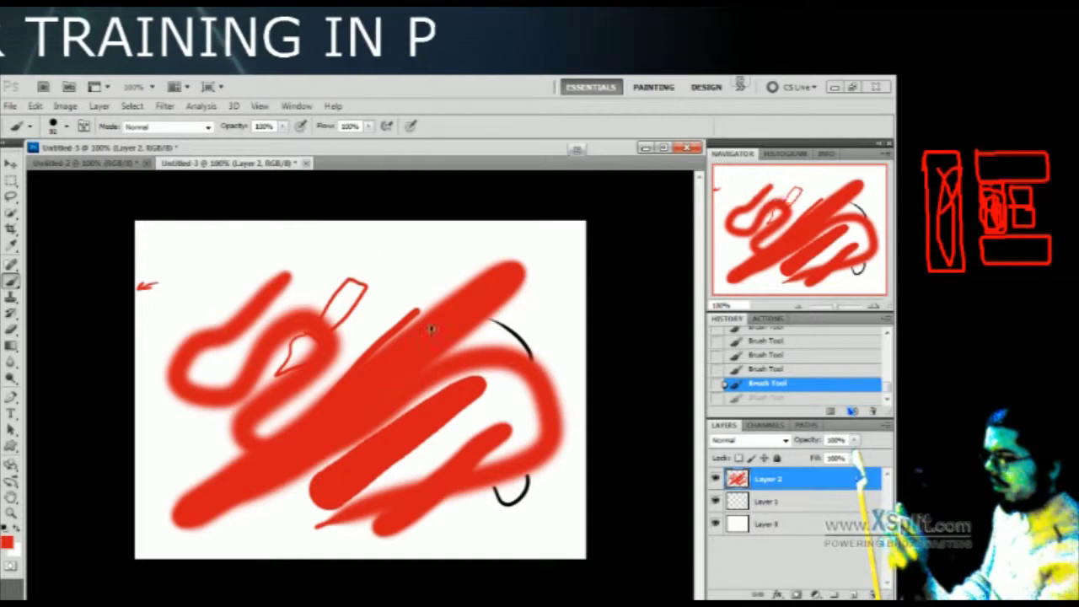
# Paint several sweeping curved and wavy red strokes of varying thickness across the canvas with the hard pressure-size brush
pyautogui.moveTo(452, 386)
pyautogui.mouseDown()
pyautogui.moveTo(424, 427)
pyautogui.moveTo(244, 556)
pyautogui.mouseUp()
pyautogui.moveTo(532, 396); pyautogui.dragTo(371, 345)
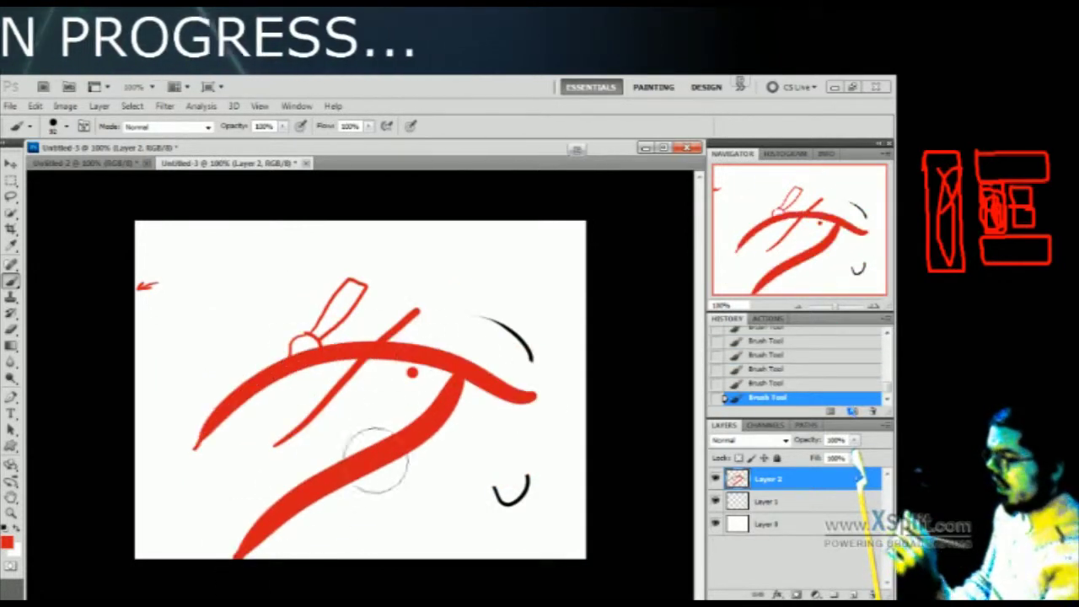
pyautogui.moveTo(501, 287)
pyautogui.mouseDown()
pyautogui.moveTo(266, 281)
pyautogui.moveTo(238, 438)
pyautogui.mouseUp()
pyautogui.moveTo(485, 322); pyautogui.dragTo(264, 494)
pyautogui.click(352, 521)
pyautogui.moveTo(377, 522); pyautogui.dragTo(487, 358)
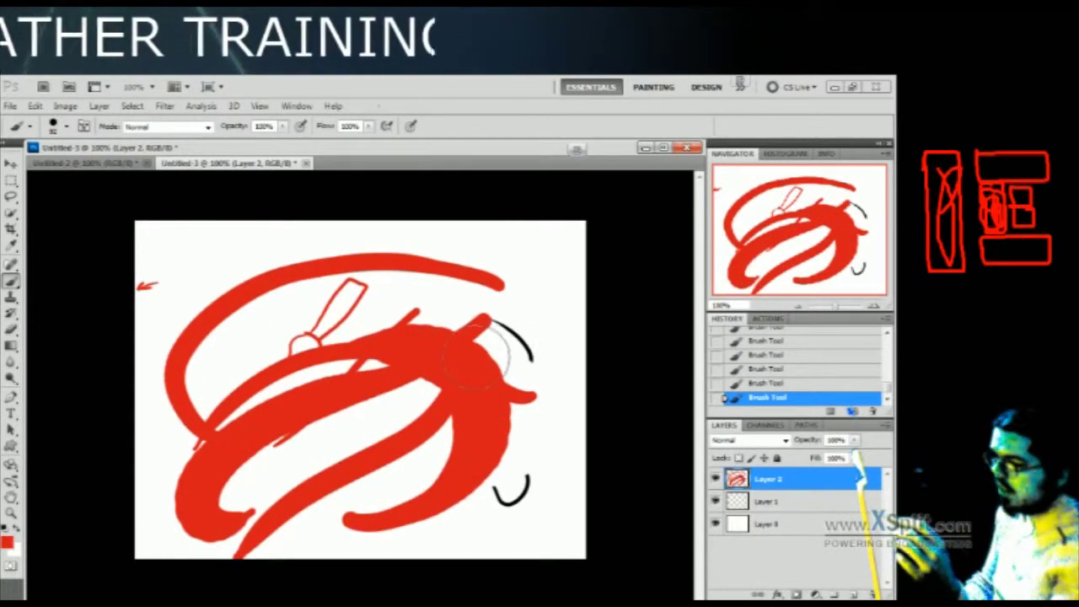
pyautogui.moveTo(229, 349)
pyautogui.mouseDown()
pyautogui.moveTo(358, 307)
pyautogui.moveTo(493, 313)
pyautogui.moveTo(559, 264)
pyautogui.moveTo(337, 232)
pyautogui.moveTo(178, 314)
pyautogui.mouseUp()
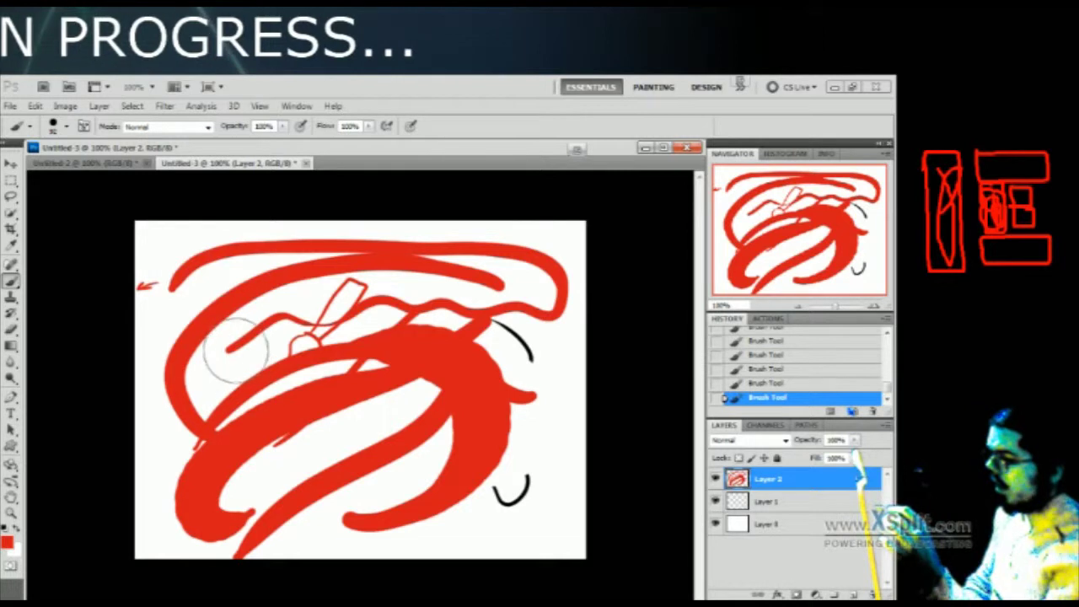
pyautogui.moveTo(157, 337)
pyautogui.mouseDown()
pyautogui.moveTo(442, 291)
pyautogui.moveTo(408, 396)
pyautogui.moveTo(455, 506)
pyautogui.moveTo(383, 463)
pyautogui.mouseUp()
# Undo all the sweeping strokes along with the paintbrush drawing, diagonal stroke and red dot
pyautogui.hotkey('ctrl', 'alt', 'z')
pyautogui.hotkey('ctrl', 'alt', 'z')
pyautogui.hotkey('ctrl', 'alt', 'z')
pyautogui.hotkey('ctrl', 'alt', 'z')
pyautogui.hotkey('ctrl', 'alt', 'z')
pyautogui.hotkey('ctrl', 'alt', 'z')
pyautogui.hotkey('ctrl', 'alt', 'z')
pyautogui.hotkey('ctrl', 'alt', 'z')
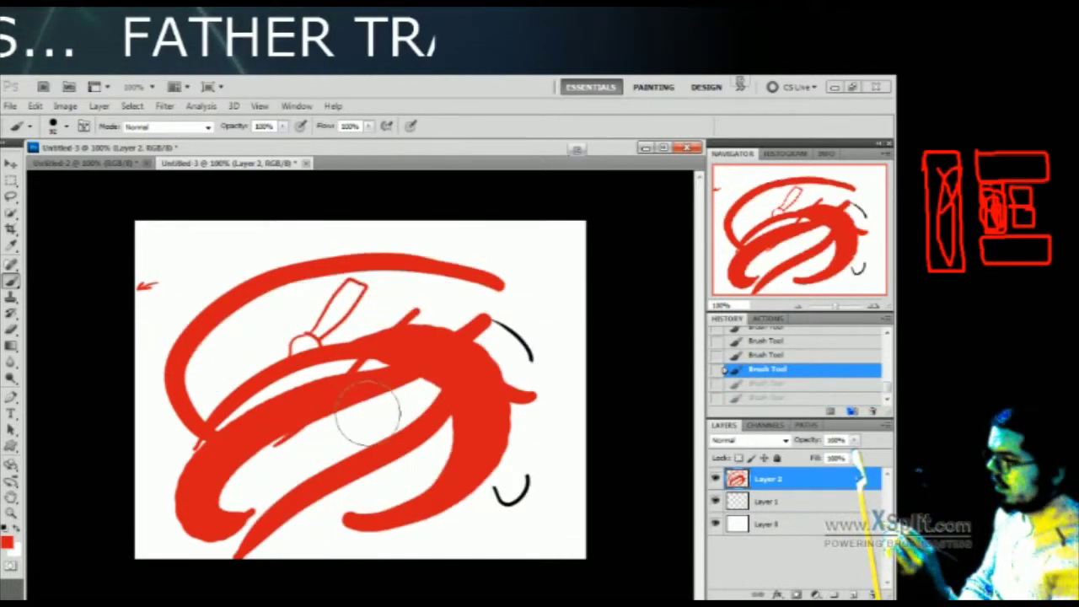
pyautogui.hotkey('ctrl', 'alt', 'z')
pyautogui.hotkey('ctrl', 'alt', 'z')
pyautogui.hotkey('ctrl', 'alt', 'z')
pyautogui.hotkey('ctrl', 'alt', 'z')
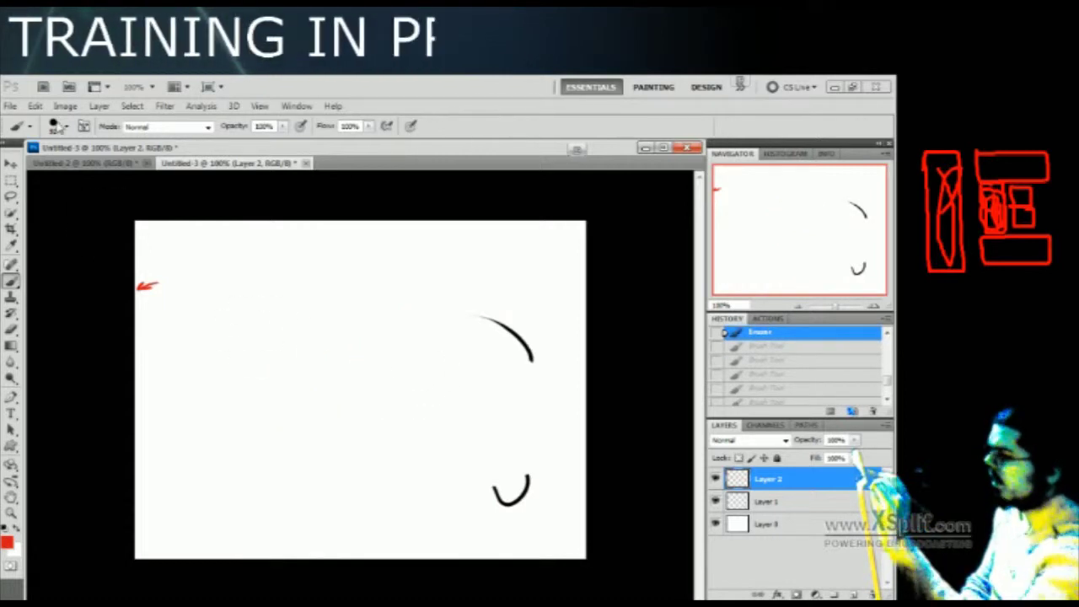
# Choose the soft round brush preset with 0% hardness and paint faint overlapping red strokes, building up a denser diagonal patch
pyautogui.click(67, 126)
pyautogui.click(115, 222)
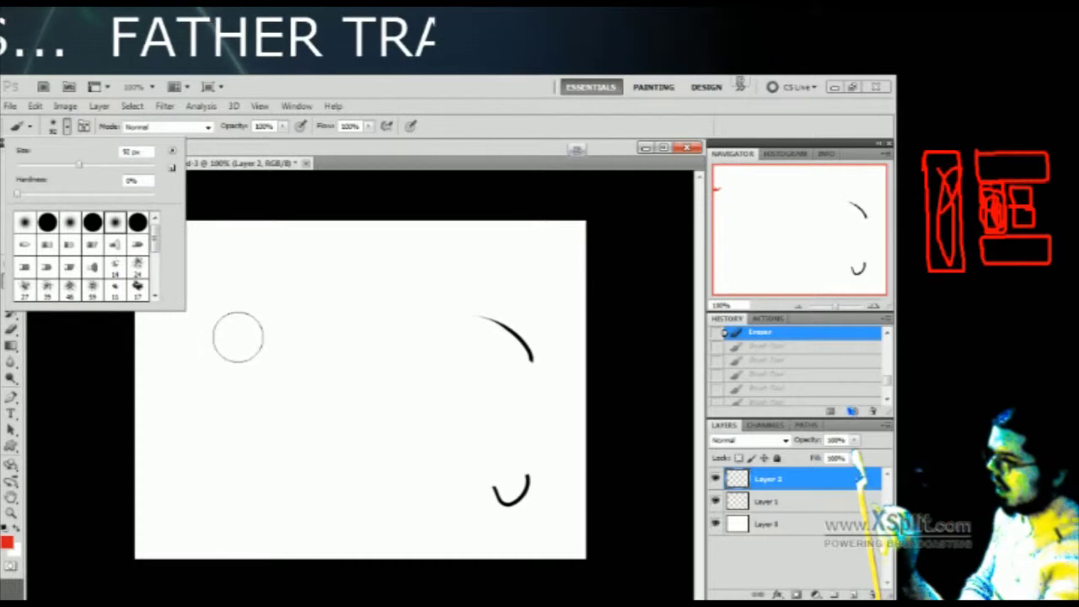
pyautogui.click(193, 400)
pyautogui.moveTo(193, 400)
pyautogui.mouseDown()
pyautogui.moveTo(242, 375)
pyautogui.moveTo(352, 353)
pyautogui.moveTo(438, 391)
pyautogui.moveTo(431, 440)
pyautogui.moveTo(233, 475)
pyautogui.moveTo(240, 502)
pyautogui.moveTo(335, 516)
pyautogui.moveTo(439, 502)
pyautogui.moveTo(492, 458)
pyautogui.moveTo(490, 383)
pyautogui.moveTo(424, 324)
pyautogui.moveTo(328, 275)
pyautogui.moveTo(481, 261)
pyautogui.mouseUp()
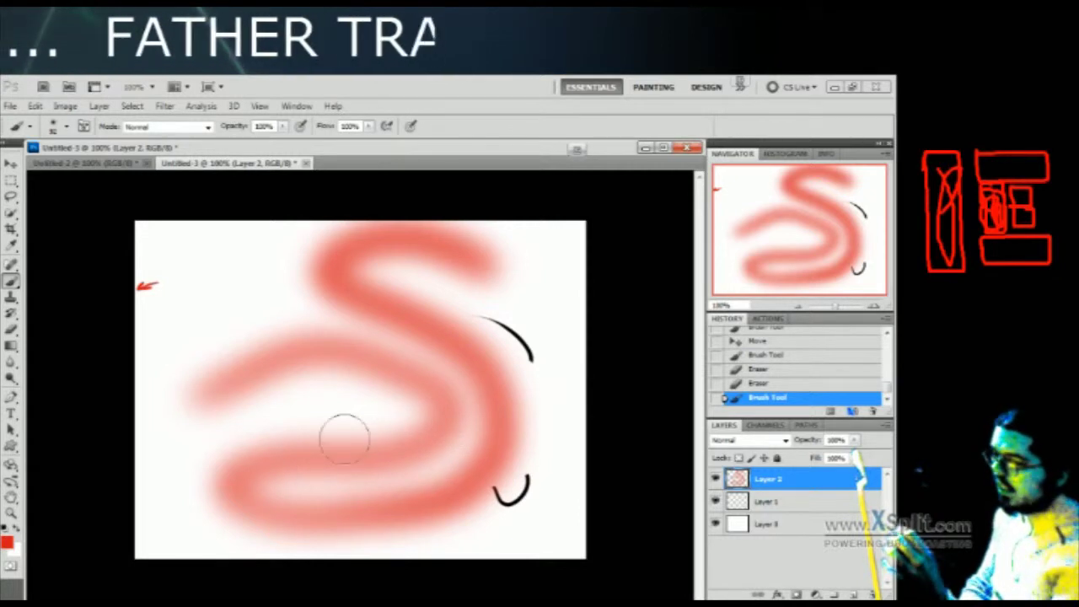
pyautogui.moveTo(548, 304)
pyautogui.mouseDown()
pyautogui.moveTo(366, 414)
pyautogui.moveTo(346, 440)
pyautogui.mouseUp()
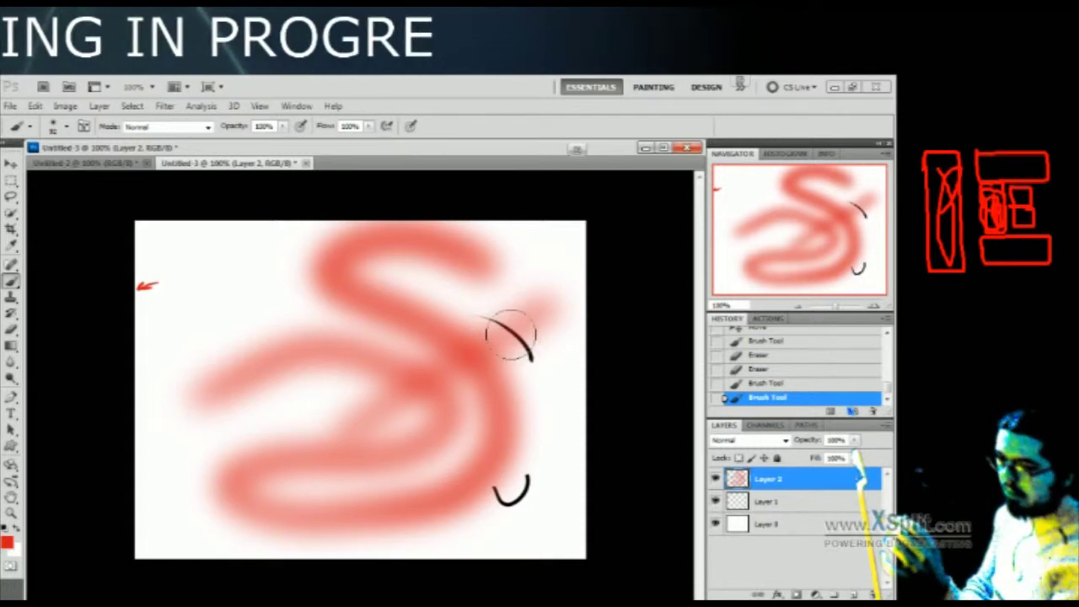
pyautogui.moveTo(506, 342)
pyautogui.mouseDown()
pyautogui.moveTo(519, 321)
pyautogui.moveTo(510, 311)
pyautogui.moveTo(527, 303)
pyautogui.moveTo(468, 329)
pyautogui.moveTo(540, 337)
pyautogui.moveTo(434, 408)
pyautogui.mouseUp()
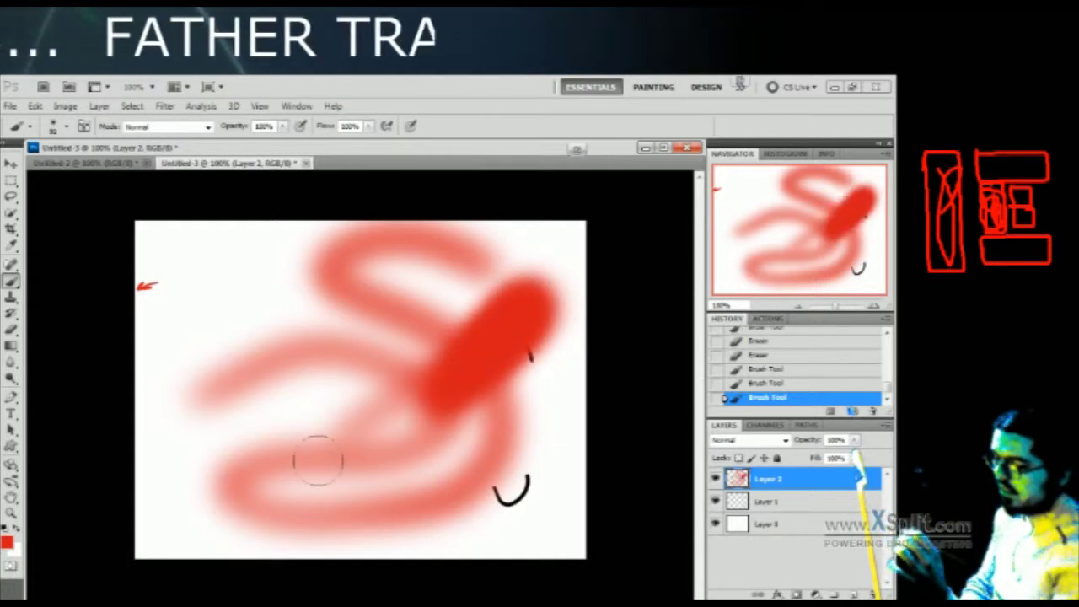
# Undo the soft strokes and keep stepping back through the earlier erasing, moving and painting on both layers
pyautogui.hotkey('ctrl', 'alt', 'z')
pyautogui.hotkey('ctrl', 'alt', 'z')
pyautogui.hotkey('ctrl', 'alt', 'z')
pyautogui.hotkey('ctrl', 'alt', 'z')
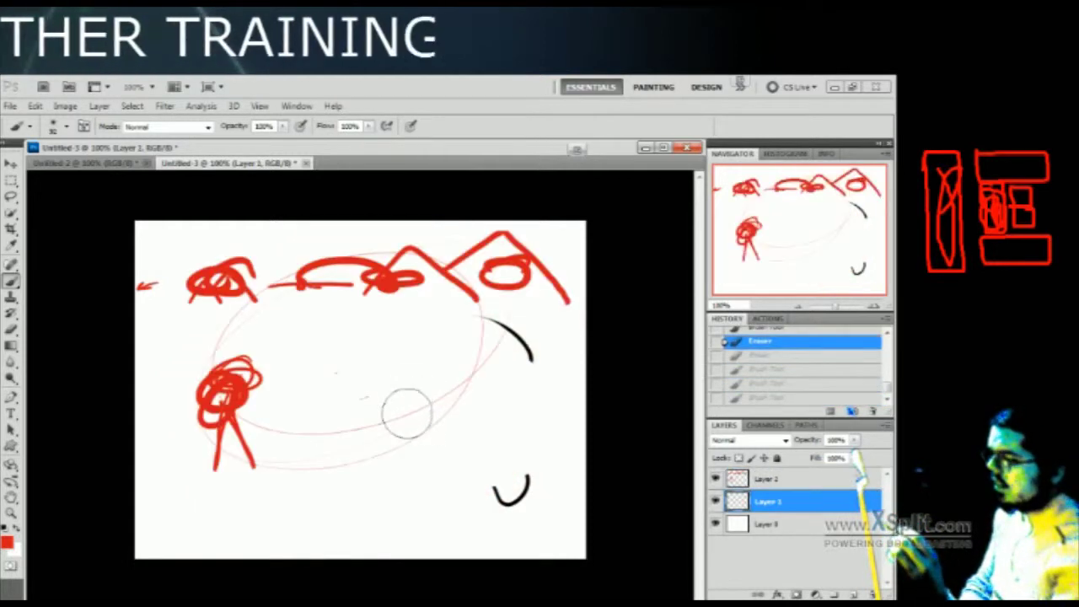
pyautogui.hotkey('ctrl', 'alt', 'z')
pyautogui.hotkey('ctrl', 'alt', 'z')
pyautogui.hotkey('ctrl', 'alt', 'z')
pyautogui.hotkey('ctrl', 'alt', 'z')
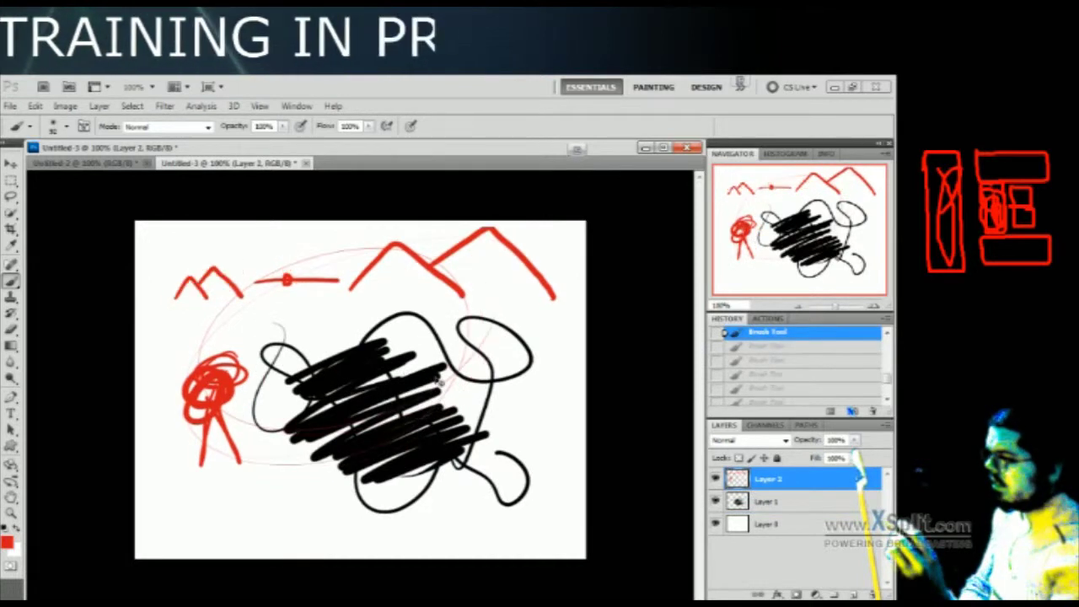
pyautogui.hotkey('ctrl', 'alt', 'z')
pyautogui.hotkey('ctrl', 'alt', 'z')
pyautogui.hotkey('ctrl', 'alt', 'z')
# Erase the remaining artwork from Layer 2 and Layer 1 to leave a blank canvas
pyautogui.press('e')
pyautogui.moveTo(278, 464)
pyautogui.mouseDown()
pyautogui.moveTo(193, 469)
pyautogui.moveTo(157, 337)
pyautogui.moveTo(600, 244)
pyautogui.moveTo(160, 433)
pyautogui.moveTo(582, 465)
pyautogui.moveTo(503, 291)
pyautogui.moveTo(377, 516)
pyautogui.moveTo(446, 492)
pyautogui.mouseUp()
pyautogui.click(785, 503)
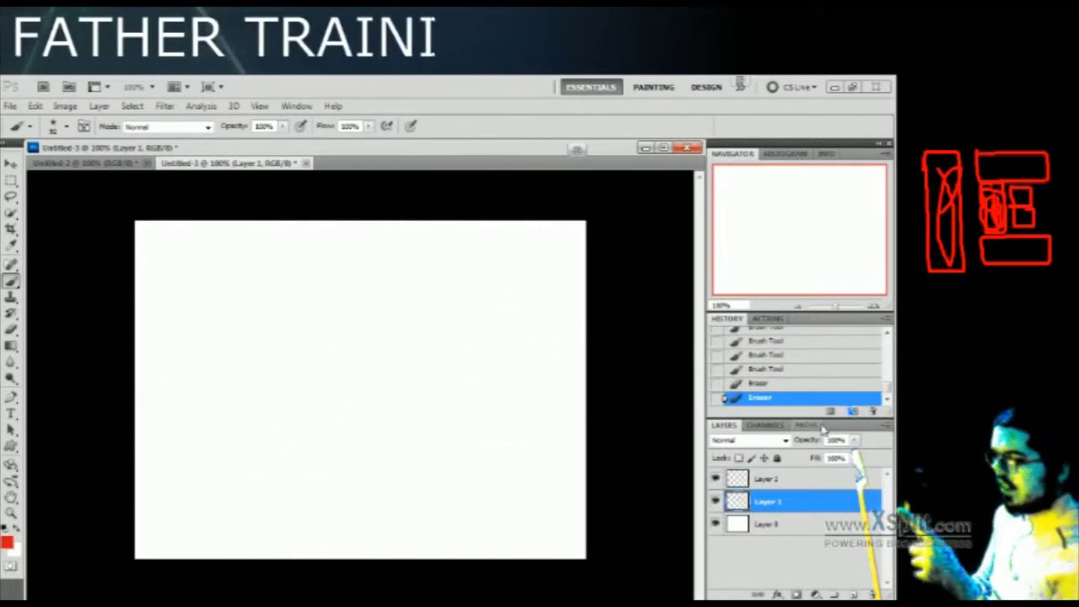
# Try the Airbrush Soft Round 50% Flow tool preset with a stroke on Layer 1, and undo the stroke
pyautogui.click(31, 128)
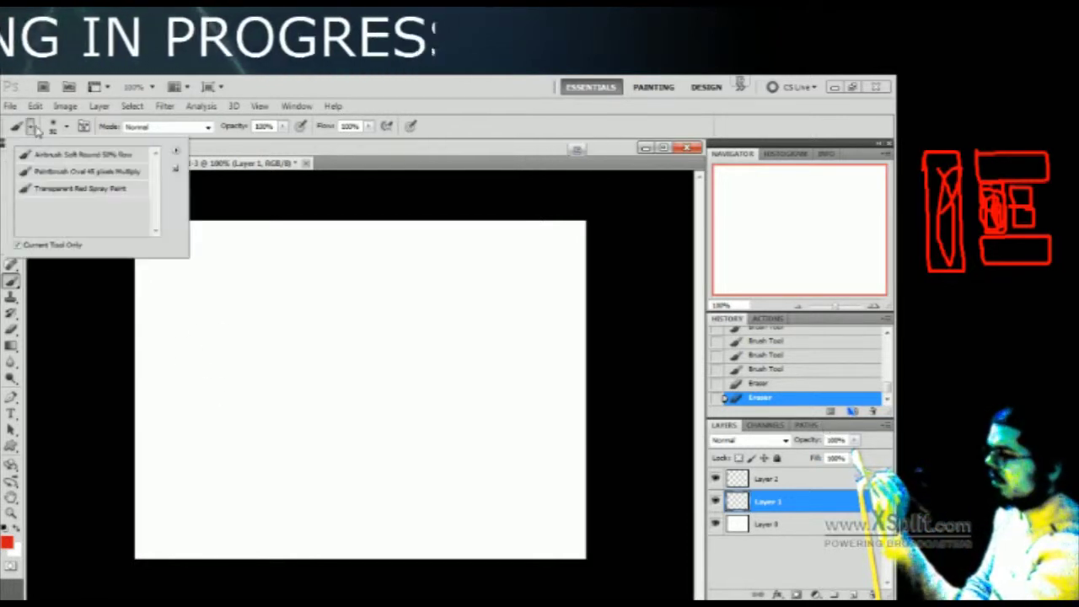
pyautogui.click(94, 156)
pyautogui.click(255, 385)
pyautogui.moveTo(255, 385)
pyautogui.mouseDown()
pyautogui.moveTo(272, 431)
pyautogui.moveTo(371, 494)
pyautogui.moveTo(552, 389)
pyautogui.moveTo(315, 494)
pyautogui.moveTo(474, 294)
pyautogui.moveTo(396, 363)
pyautogui.moveTo(351, 325)
pyautogui.mouseUp()
pyautogui.hotkey('ctrl', 'z')
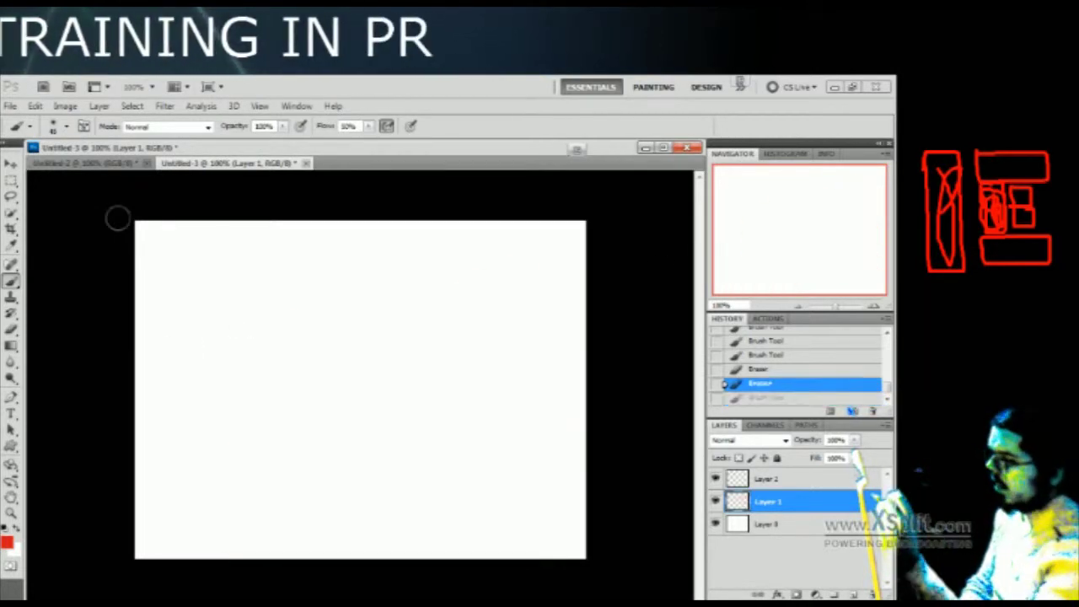
# Load the Transparent Red Spray Paint tool preset, paint a broad zigzag stroke on Layer 1, and undo the stroke
pyautogui.click(30, 125)
pyautogui.click(61, 172)
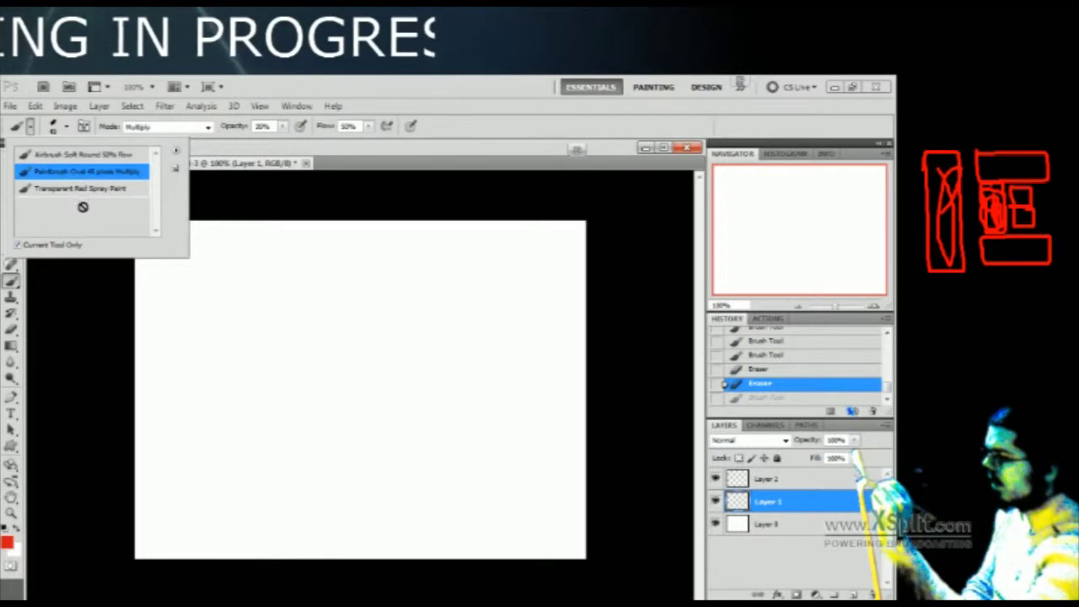
pyautogui.click(93, 189)
pyautogui.moveTo(294, 361)
pyautogui.mouseDown()
pyautogui.moveTo(442, 425)
pyautogui.moveTo(354, 506)
pyautogui.moveTo(496, 384)
pyautogui.moveTo(176, 380)
pyautogui.moveTo(257, 447)
pyautogui.moveTo(240, 543)
pyautogui.mouseUp()
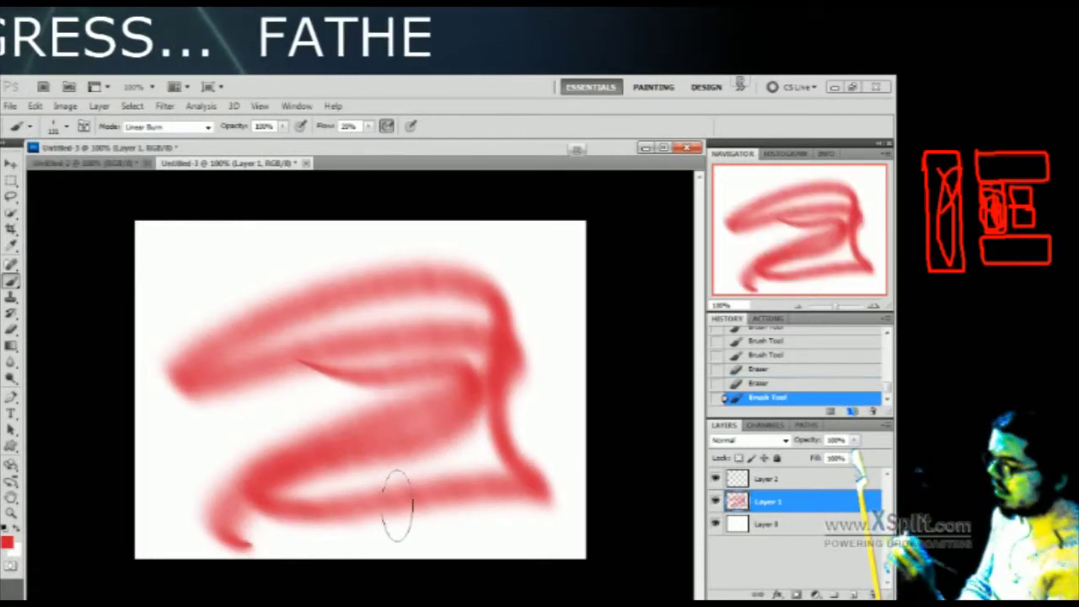
pyautogui.hotkey('ctrl', 'z')
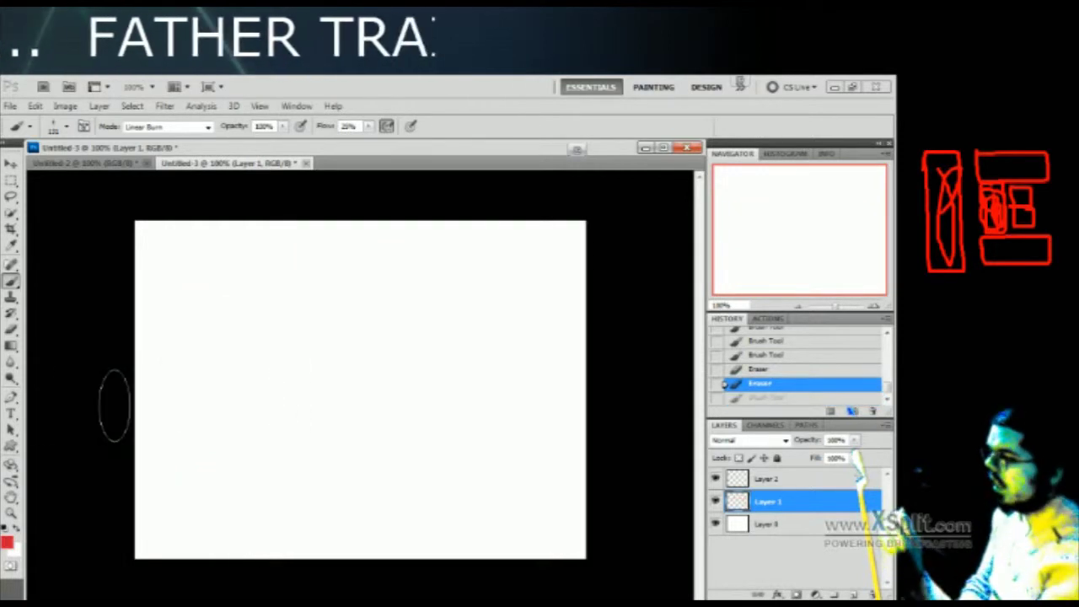
# Choose the 17 px textured brush tip and paint several curved and zigzag red strokes on Layer 1
pyautogui.click(63, 126)
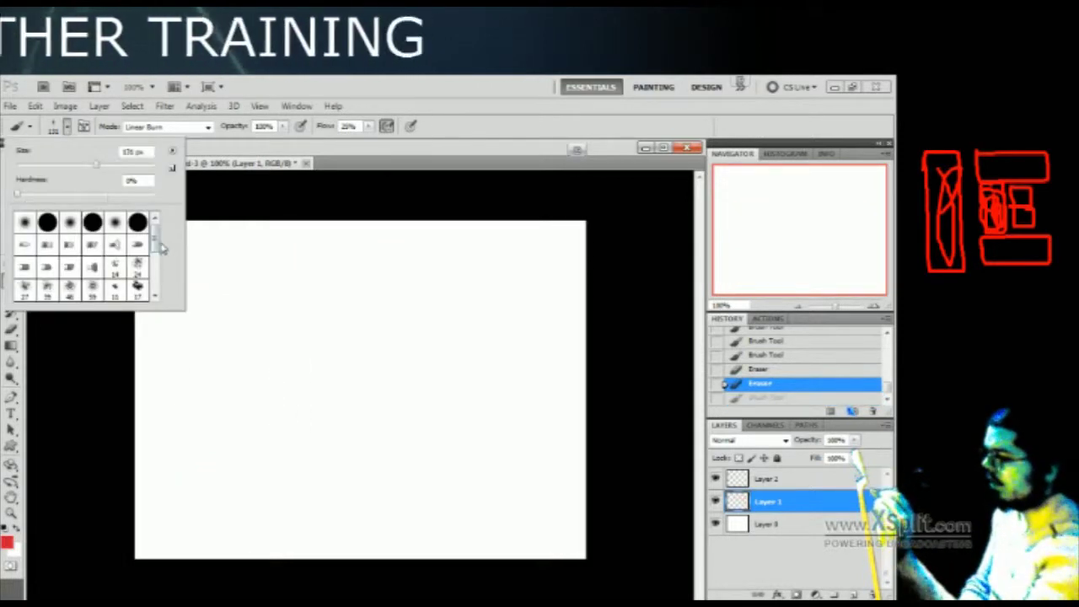
pyautogui.moveTo(157, 250)
pyautogui.mouseDown()
pyautogui.moveTo(164, 289)
pyautogui.moveTo(159, 234)
pyautogui.mouseUp()
pyautogui.click(137, 288)
pyautogui.click(222, 332)
pyautogui.moveTo(304, 373)
pyautogui.mouseDown()
pyautogui.moveTo(375, 367)
pyautogui.moveTo(291, 475)
pyautogui.moveTo(526, 456)
pyautogui.mouseUp()
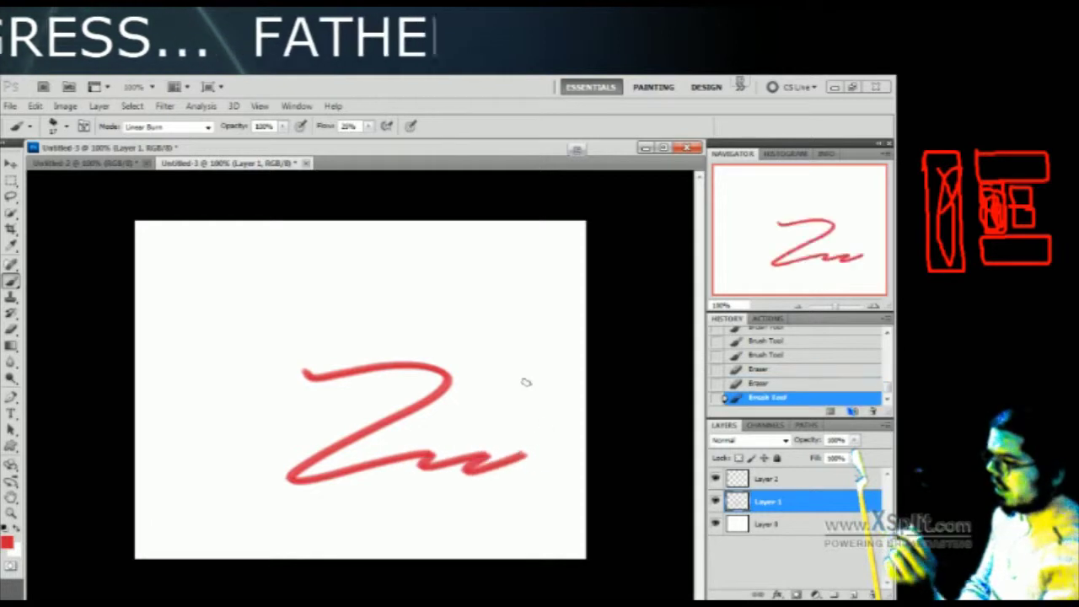
pyautogui.moveTo(206, 413); pyautogui.dragTo(532, 339)
pyautogui.moveTo(482, 372)
pyautogui.mouseDown()
pyautogui.moveTo(508, 429)
pyautogui.moveTo(563, 465)
pyautogui.moveTo(546, 402)
pyautogui.mouseUp()
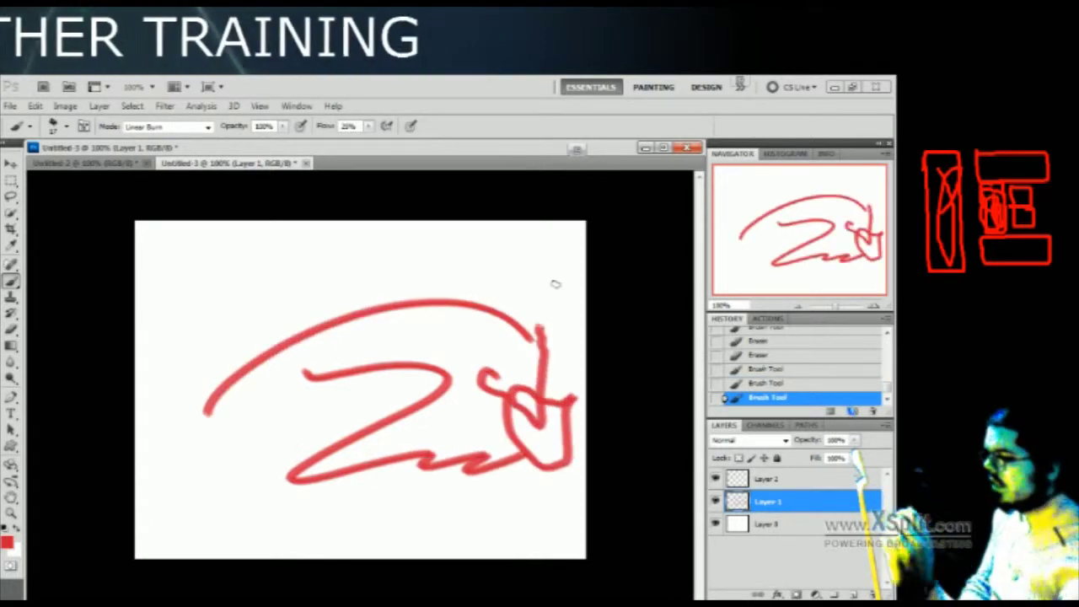
pyautogui.moveTo(567, 277); pyautogui.dragTo(475, 318)
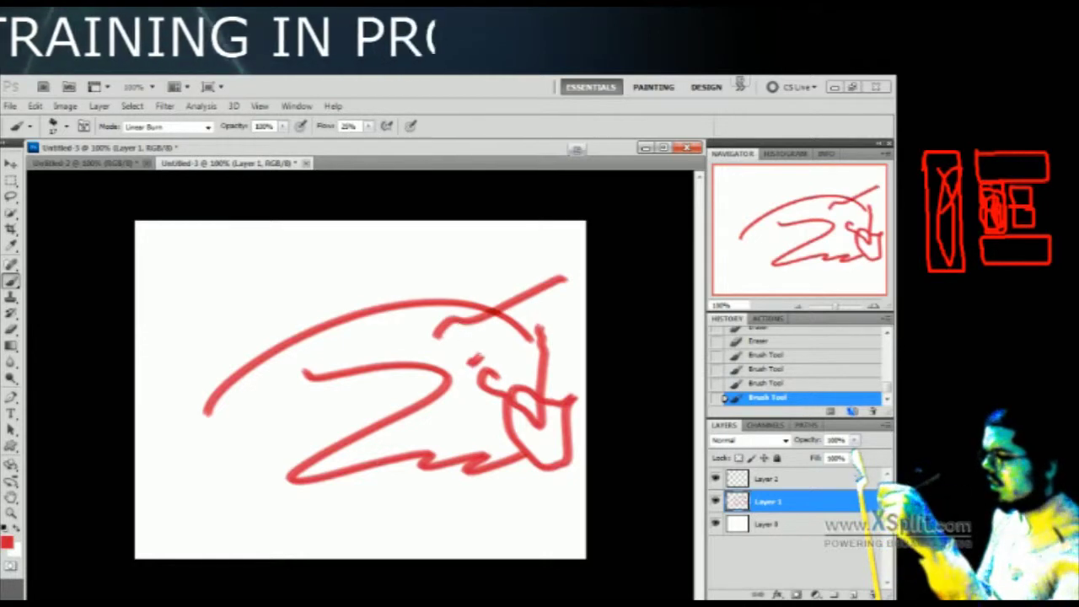
# Choose the flat fan-shaped bristle brush tip and dab a faint red mark above the large curve on Layer 1
pyautogui.click(57, 127)
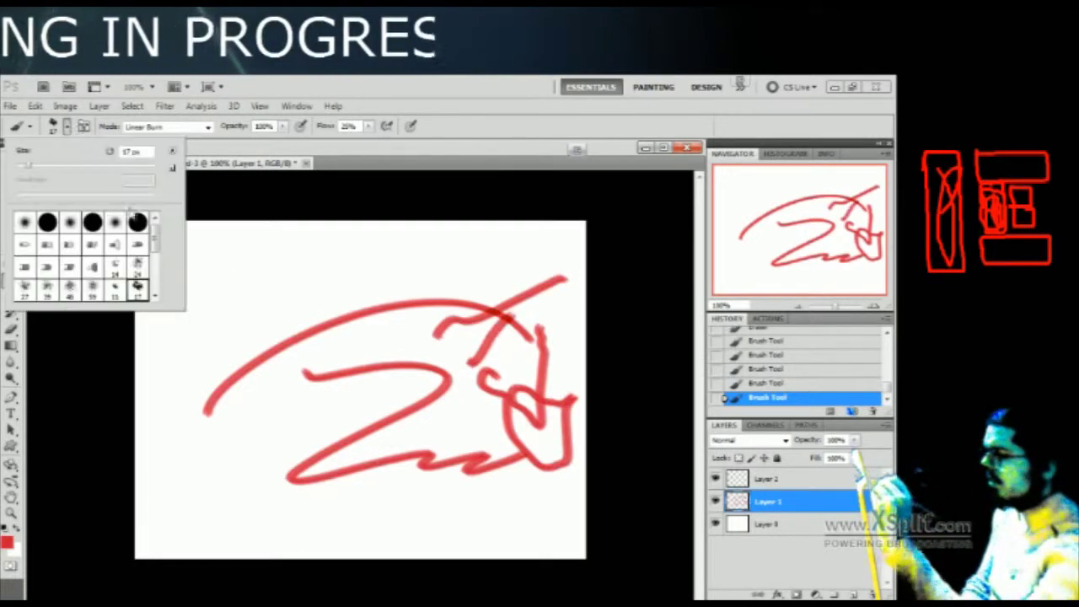
pyautogui.moveTo(155, 227)
pyautogui.mouseDown()
pyautogui.moveTo(161, 263)
pyautogui.moveTo(155, 244)
pyautogui.mouseUp()
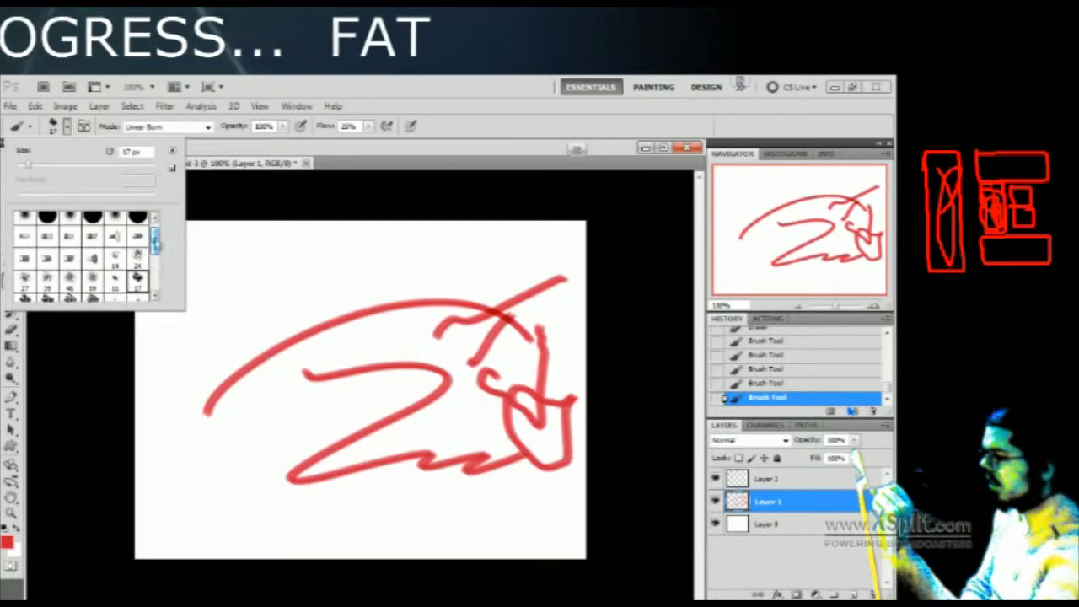
pyautogui.click(91, 256)
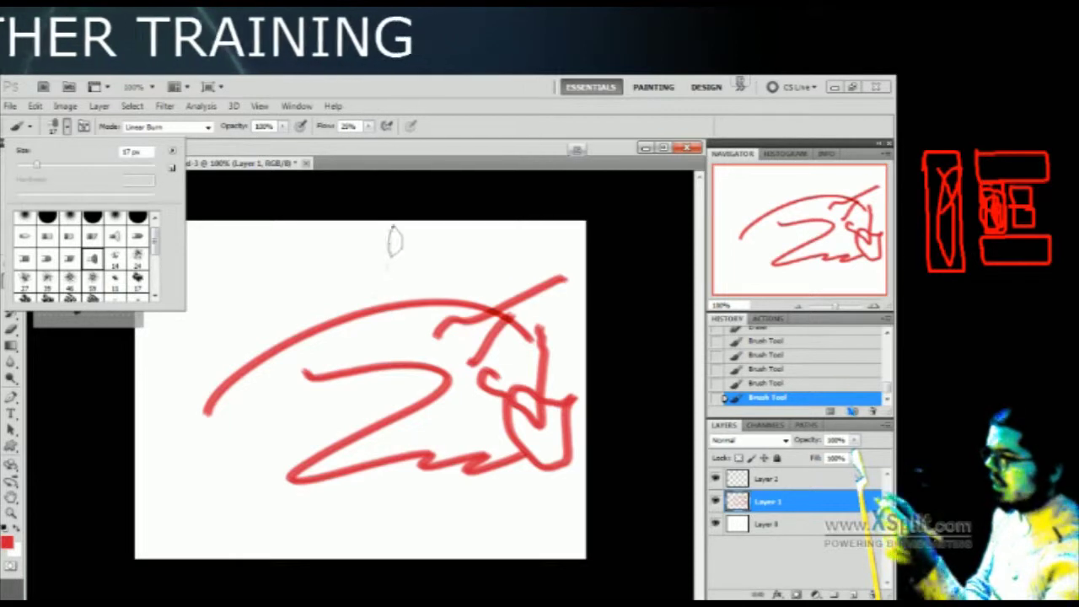
pyautogui.click(296, 308)
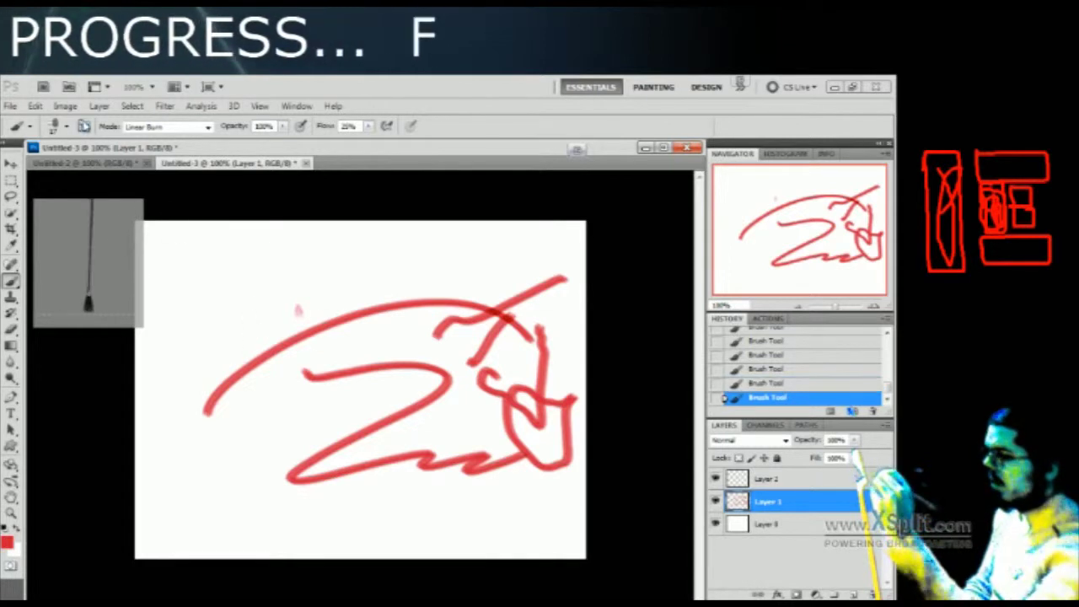
# Try the other round and flat bristle tips in the brush presets and return to the fan-shaped bristle tip
pyautogui.click(71, 126)
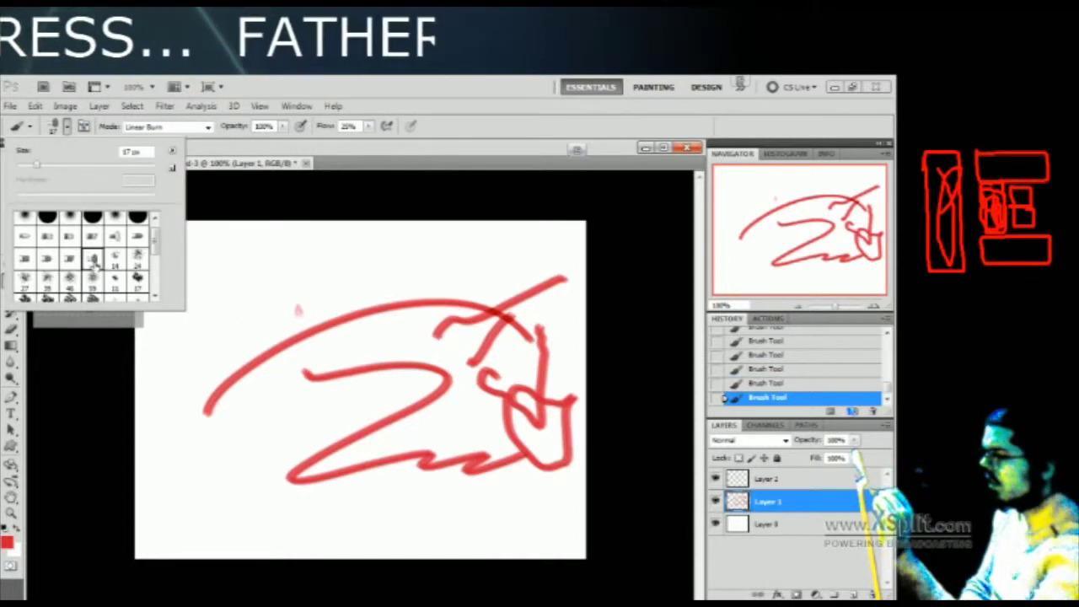
pyautogui.click(69, 260)
pyautogui.click(24, 236)
pyautogui.click(46, 236)
pyautogui.click(70, 236)
pyautogui.click(91, 236)
pyautogui.click(115, 237)
pyautogui.click(136, 240)
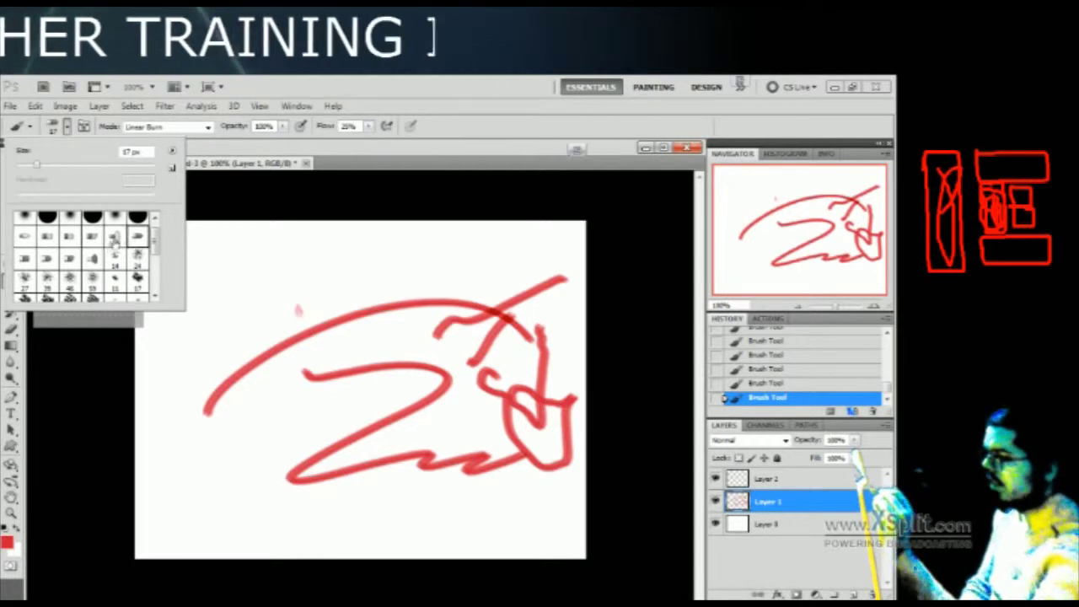
pyautogui.click(93, 259)
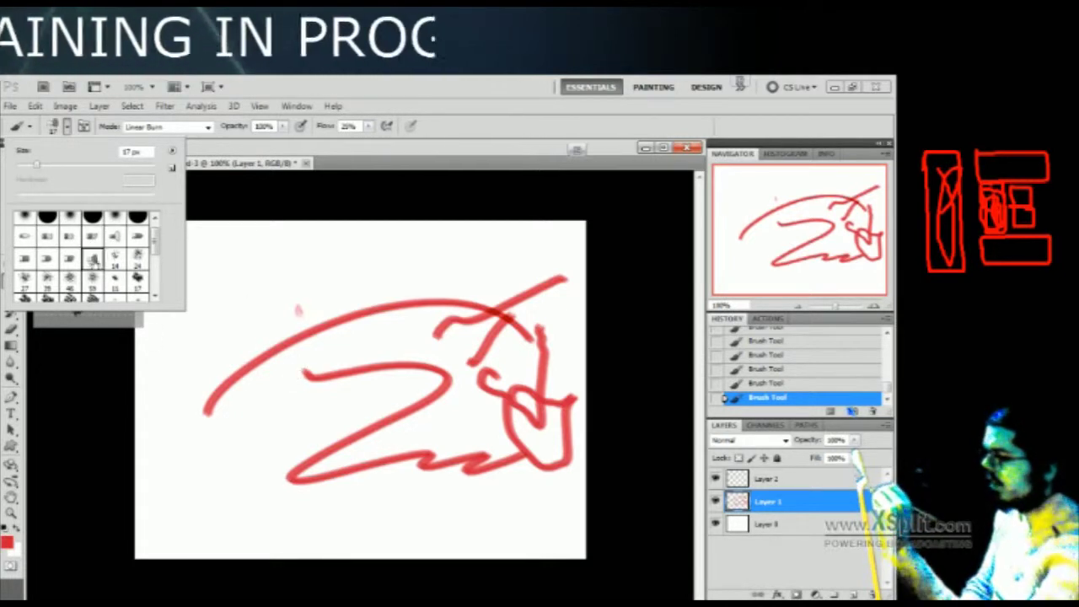
pyautogui.click(308, 187)
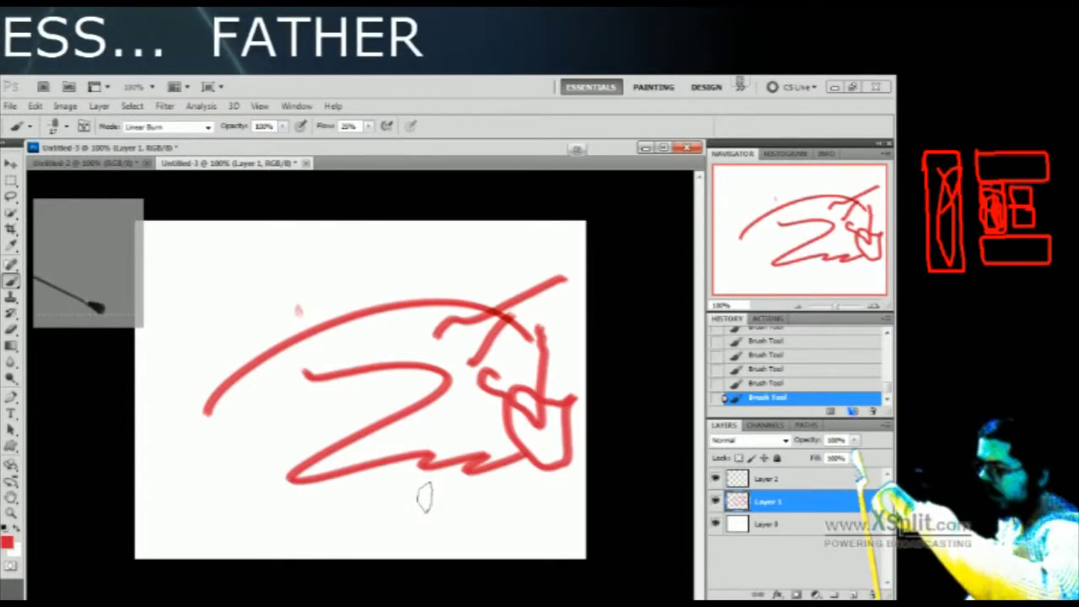
# Dab with the fan bristle brush, enlarge it to 70 px, and paint broad overlapping red strokes across Layer 1
pyautogui.click(381, 493)
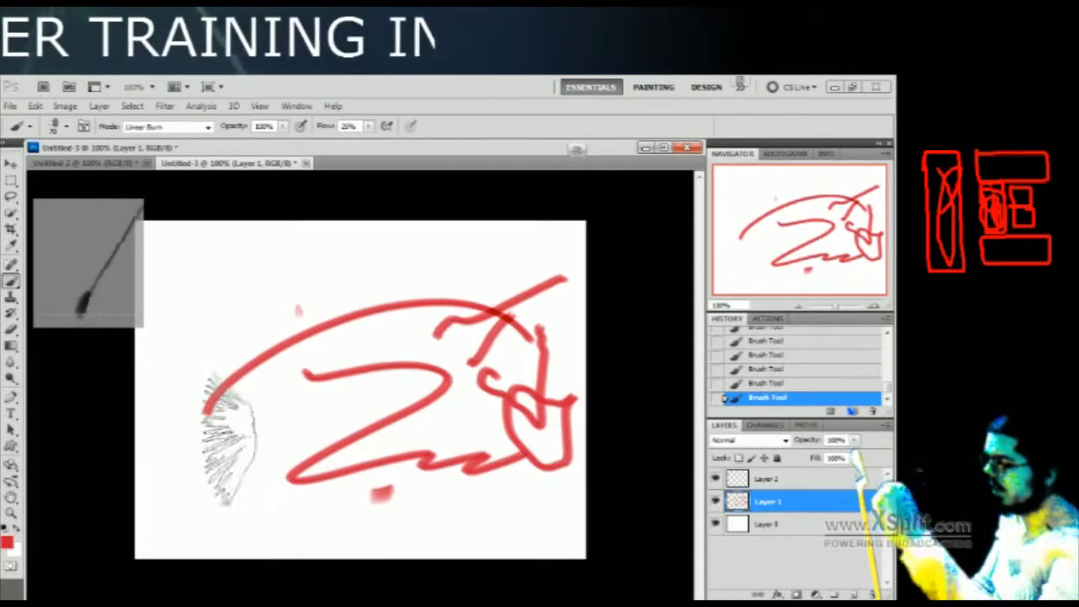
pyautogui.moveTo(185, 480)
pyautogui.mouseDown()
pyautogui.moveTo(325, 396)
pyautogui.moveTo(514, 396)
pyautogui.moveTo(544, 422)
pyautogui.mouseUp()
pyautogui.moveTo(221, 337)
pyautogui.mouseDown()
pyautogui.moveTo(405, 278)
pyautogui.moveTo(421, 459)
pyautogui.moveTo(474, 373)
pyautogui.moveTo(371, 497)
pyautogui.moveTo(450, 304)
pyautogui.moveTo(181, 489)
pyautogui.mouseUp()
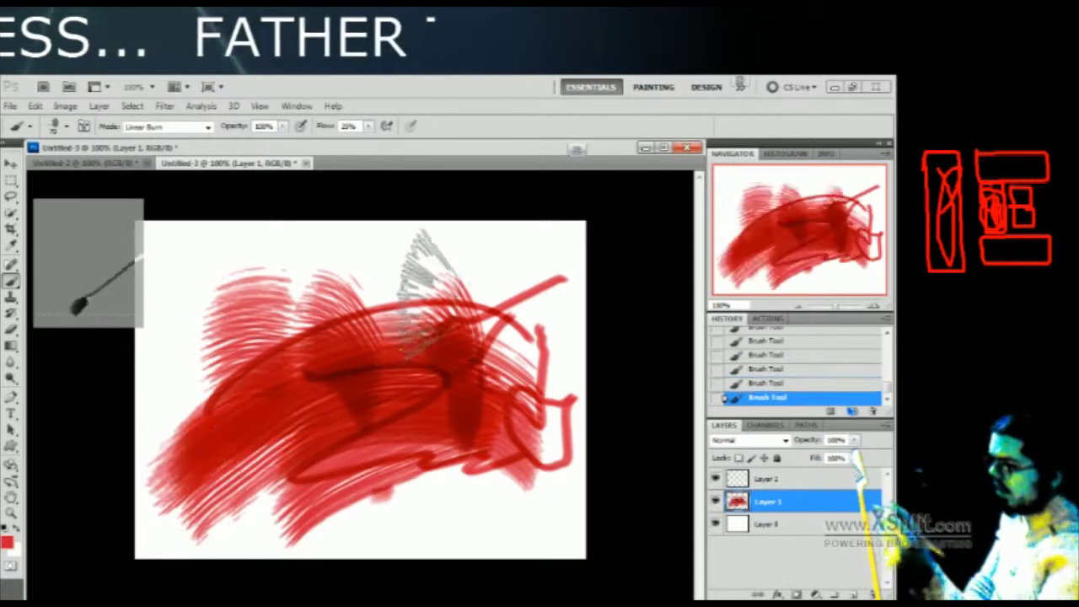
pyautogui.moveTo(400, 244)
pyautogui.mouseDown()
pyautogui.moveTo(403, 328)
pyautogui.moveTo(430, 388)
pyautogui.moveTo(527, 316)
pyautogui.moveTo(550, 261)
pyautogui.moveTo(496, 312)
pyautogui.moveTo(497, 429)
pyautogui.moveTo(514, 482)
pyautogui.moveTo(464, 523)
pyautogui.moveTo(387, 464)
pyautogui.moveTo(425, 438)
pyautogui.moveTo(400, 421)
pyautogui.moveTo(270, 447)
pyautogui.moveTo(186, 488)
pyautogui.moveTo(221, 522)
pyautogui.moveTo(198, 443)
pyautogui.moveTo(221, 321)
pyautogui.moveTo(397, 345)
pyautogui.moveTo(442, 405)
pyautogui.moveTo(246, 346)
pyautogui.moveTo(168, 387)
pyautogui.moveTo(210, 421)
pyautogui.moveTo(198, 311)
pyautogui.moveTo(304, 253)
pyautogui.moveTo(341, 455)
pyautogui.moveTo(295, 279)
pyautogui.moveTo(422, 363)
pyautogui.moveTo(148, 447)
pyautogui.moveTo(318, 396)
pyautogui.moveTo(468, 261)
pyautogui.moveTo(305, 312)
pyautogui.moveTo(227, 548)
pyautogui.moveTo(337, 565)
pyautogui.moveTo(464, 396)
pyautogui.moveTo(510, 362)
pyautogui.moveTo(274, 497)
pyautogui.moveTo(276, 465)
pyautogui.moveTo(215, 561)
pyautogui.moveTo(240, 311)
pyautogui.moveTo(329, 295)
pyautogui.moveTo(447, 379)
pyautogui.moveTo(434, 573)
pyautogui.moveTo(249, 446)
pyautogui.moveTo(341, 367)
pyautogui.moveTo(539, 379)
pyautogui.moveTo(493, 388)
pyautogui.moveTo(497, 405)
pyautogui.moveTo(447, 375)
pyautogui.moveTo(291, 354)
pyautogui.moveTo(303, 362)
pyautogui.moveTo(236, 409)
pyautogui.moveTo(253, 353)
pyautogui.moveTo(477, 295)
pyautogui.mouseUp()
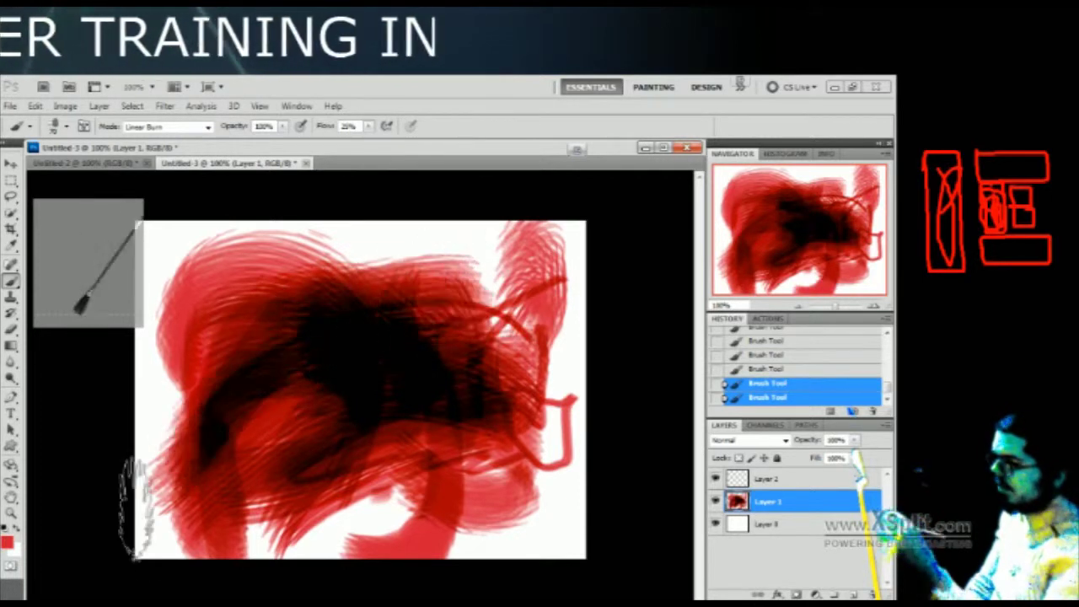
# Step back through the history past the bristle strokes to the earlier drawing of red mountains, stick figure and black scribble
pyautogui.hotkey('ctrl', 'z')
pyautogui.hotkey('ctrl', 'alt', 'z')
pyautogui.hotkey('ctrl', 'alt', 'z')
pyautogui.hotkey('ctrl', 'alt', 'z')
pyautogui.hotkey('ctrl', 'alt', 'z')
pyautogui.hotkey('ctrl', 'alt', 'z')
pyautogui.hotkey('ctrl', 'alt', 'z')
pyautogui.hotkey('ctrl', 'alt', 'z')
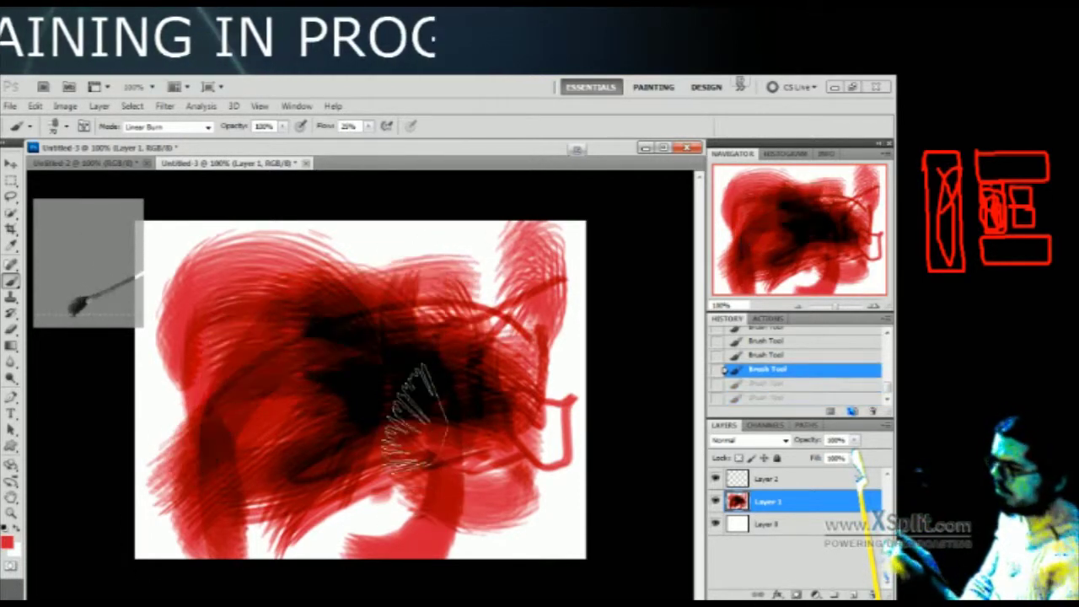
pyautogui.hotkey('ctrl', 'alt', 'z')
pyautogui.hotkey('ctrl', 'alt', 'z')
pyautogui.hotkey('ctrl', 'alt', 'z')
pyautogui.hotkey('ctrl', 'alt', 'z')
pyautogui.hotkey('ctrl', 'alt', 'z')
pyautogui.hotkey('ctrl', 'alt', 'z')
pyautogui.hotkey('ctrl', 'alt', 'z')
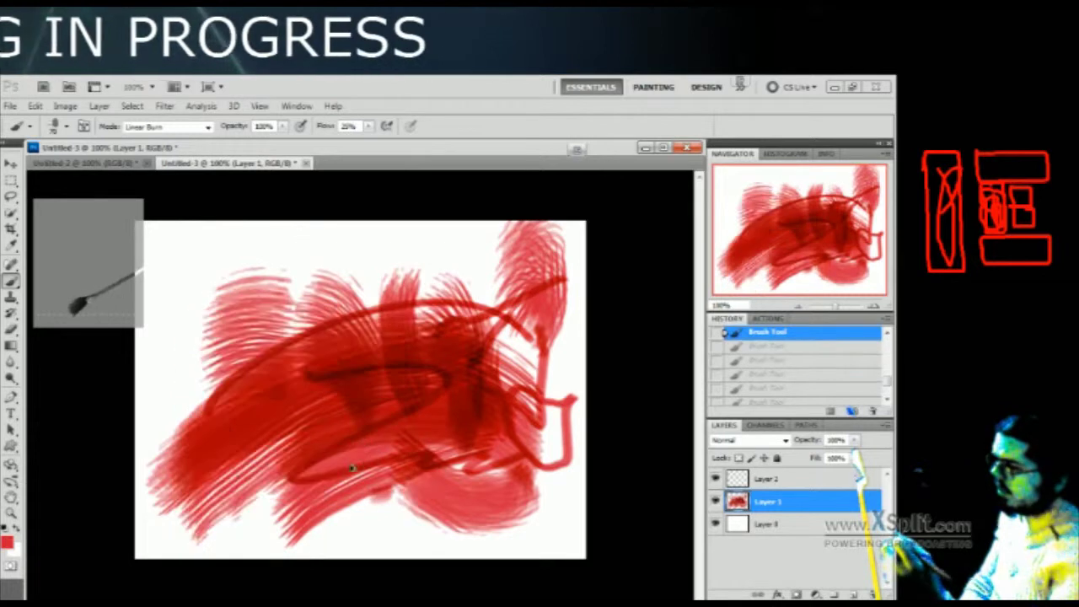
pyautogui.hotkey('ctrl', 'alt', 'z')
pyautogui.hotkey('ctrl', 'alt', 'z')
pyautogui.hotkey('ctrl', 'alt', 'z')
pyautogui.hotkey('ctrl', 'alt', 'z')
pyautogui.hotkey('ctrl', 'alt', 'z')
pyautogui.hotkey('ctrl', 'alt', 'z')
pyautogui.hotkey('ctrl', 'alt', 'z')
pyautogui.hotkey('ctrl', 'alt', 'z')
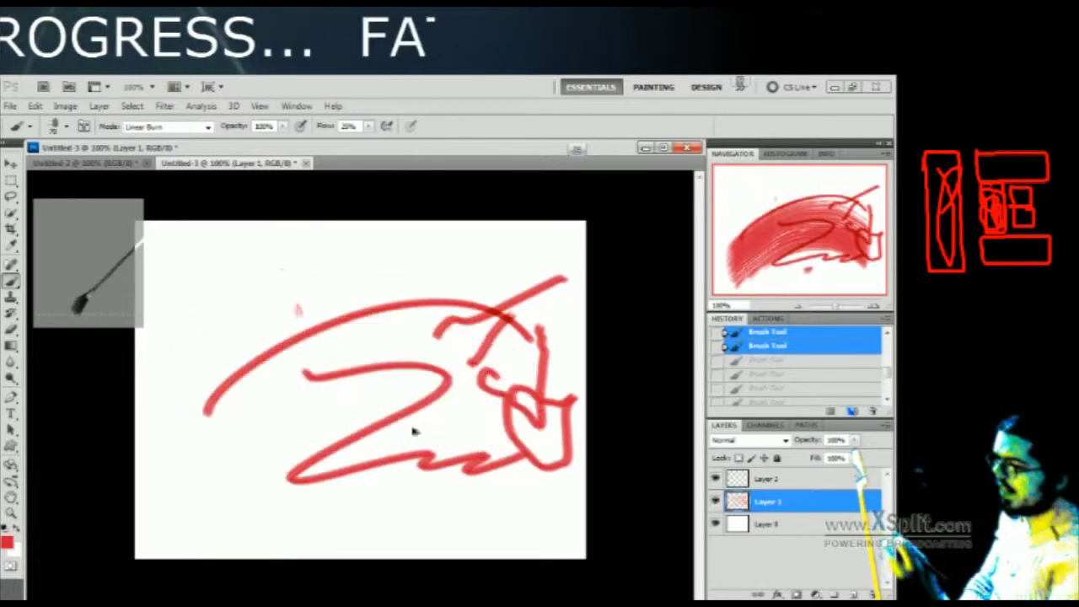
pyautogui.hotkey('ctrl', 'shift', 'z')
pyautogui.hotkey('ctrl', 'shift', 'z')
pyautogui.hotkey('ctrl', 'shift', 'z')
pyautogui.hotkey('ctrl', 'shift', 'z')
pyautogui.hotkey('ctrl', 'shift', 'z')
pyautogui.hotkey('ctrl', 'shift', 'z')
pyautogui.hotkey('ctrl', 'shift', 'z')
pyautogui.hotkey('ctrl', 'shift', 'z')
pyautogui.hotkey('ctrl', 'shift', 'z')
pyautogui.hotkey('ctrl', 'shift', 'z')
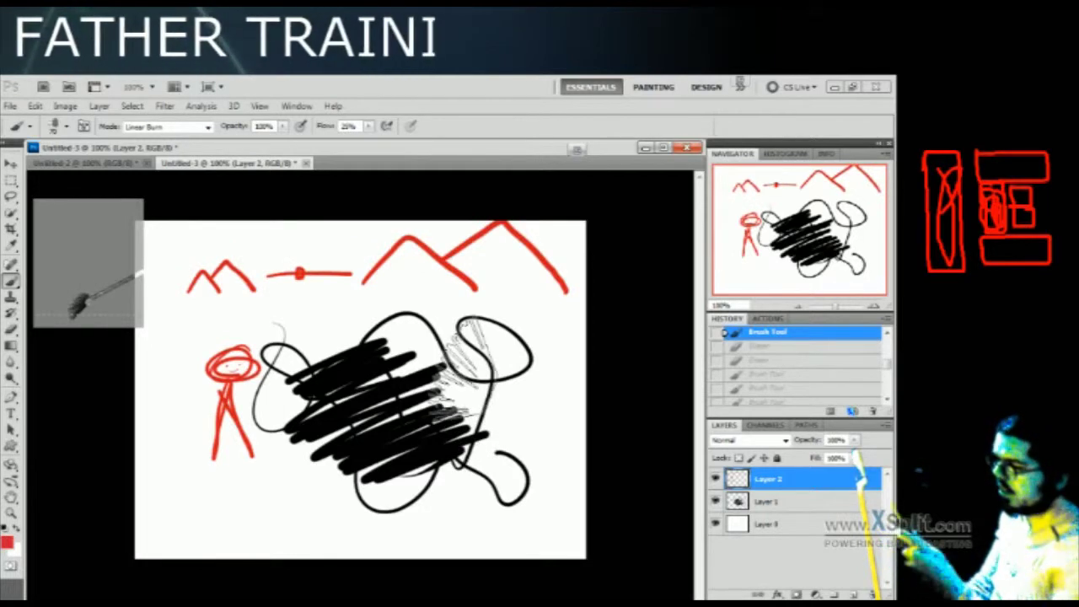
pyautogui.hotkey('ctrl', 'alt', 'z')
pyautogui.hotkey('ctrl', 'alt', 'z')
pyautogui.hotkey('ctrl', 'alt', 'z')
pyautogui.hotkey('ctrl', 'alt', 'z')
pyautogui.hotkey('ctrl', 'alt', 'z')
pyautogui.hotkey('ctrl', 'alt', 'z')
pyautogui.hotkey('ctrl', 'alt', 'z')
pyautogui.hotkey('ctrl', 'alt', 'z')
# Erase the red mountains and stick figure from Layer 2, and the black scribble from Layer 1
pyautogui.moveTo(443, 295)
pyautogui.mouseDown()
pyautogui.moveTo(299, 373)
pyautogui.moveTo(230, 458)
pyautogui.moveTo(253, 405)
pyautogui.moveTo(223, 397)
pyautogui.mouseUp()
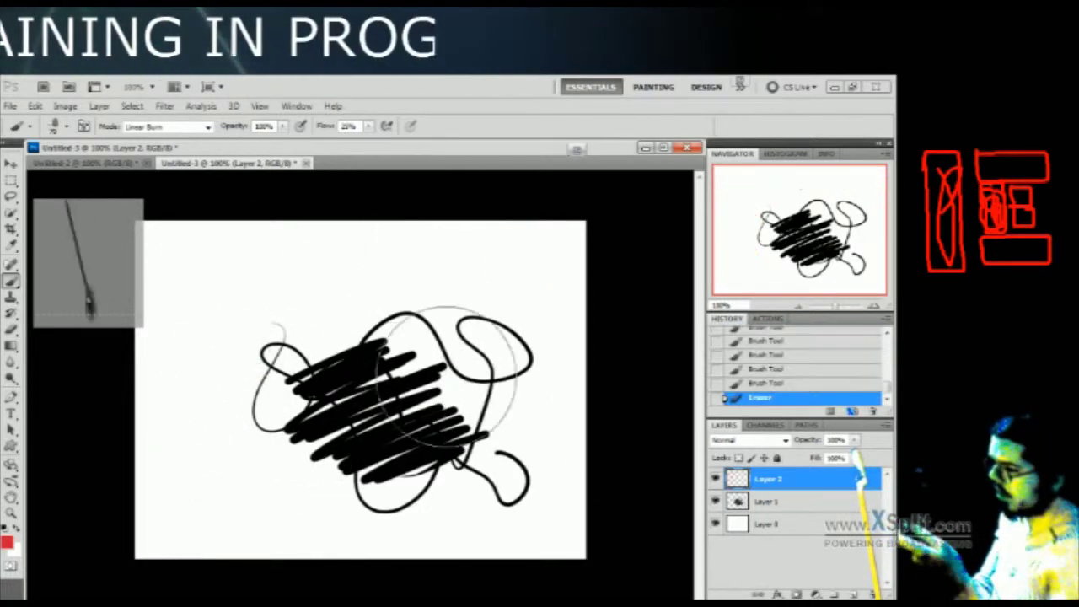
pyautogui.click(767, 502)
pyautogui.moveTo(404, 388)
pyautogui.mouseDown()
pyautogui.moveTo(487, 325)
pyautogui.moveTo(239, 396)
pyautogui.moveTo(504, 355)
pyautogui.moveTo(412, 311)
pyautogui.moveTo(115, 393)
pyautogui.moveTo(444, 301)
pyautogui.moveTo(389, 412)
pyautogui.moveTo(203, 459)
pyautogui.moveTo(442, 437)
pyautogui.moveTo(579, 448)
pyautogui.moveTo(391, 462)
pyautogui.mouseUp()
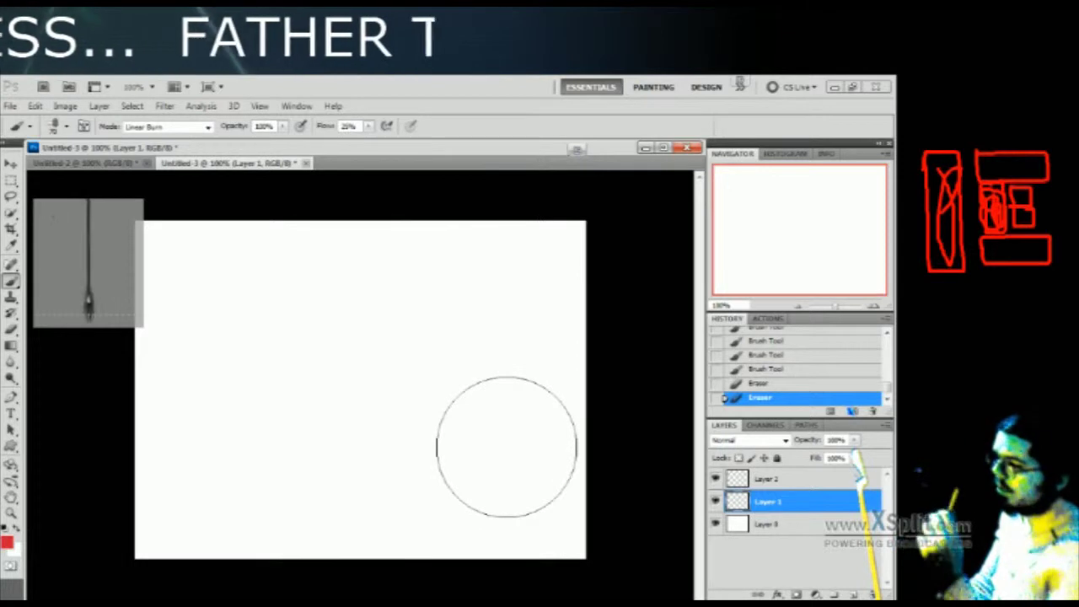
pyautogui.press('space')
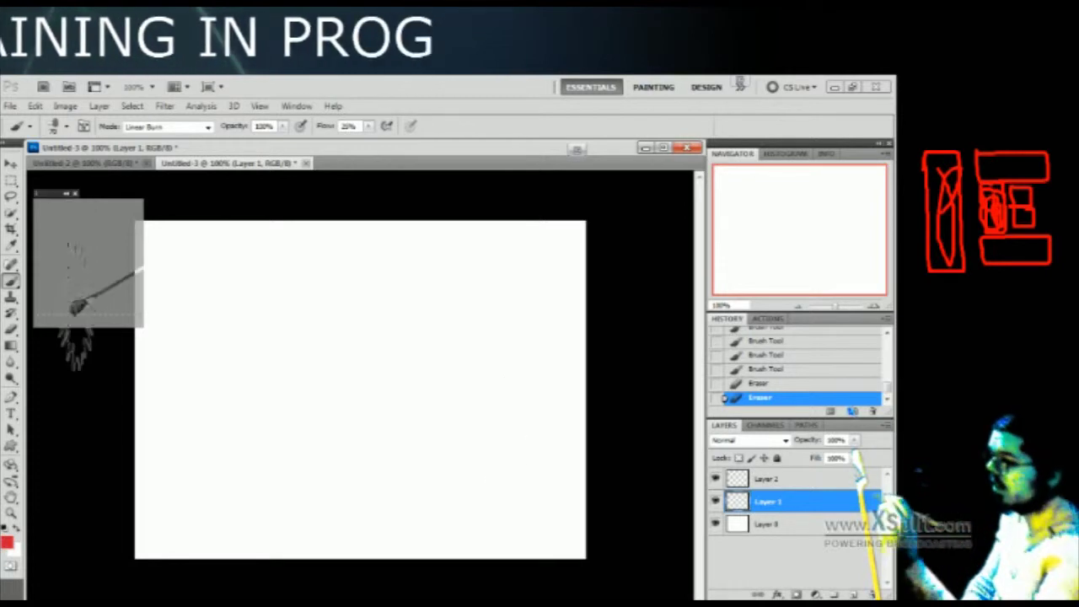
# Choose a hard round brush tip at 70 px and 100% hardness, and paint a broad red zigzag on Layer 1
pyautogui.click(68, 126)
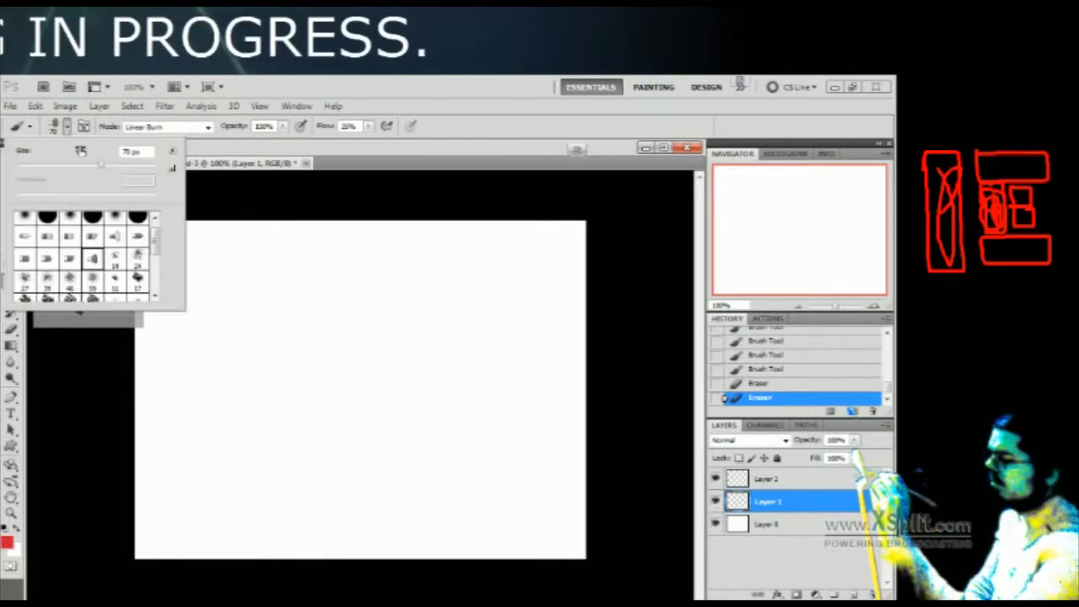
pyautogui.scroll(2, 160, 238)
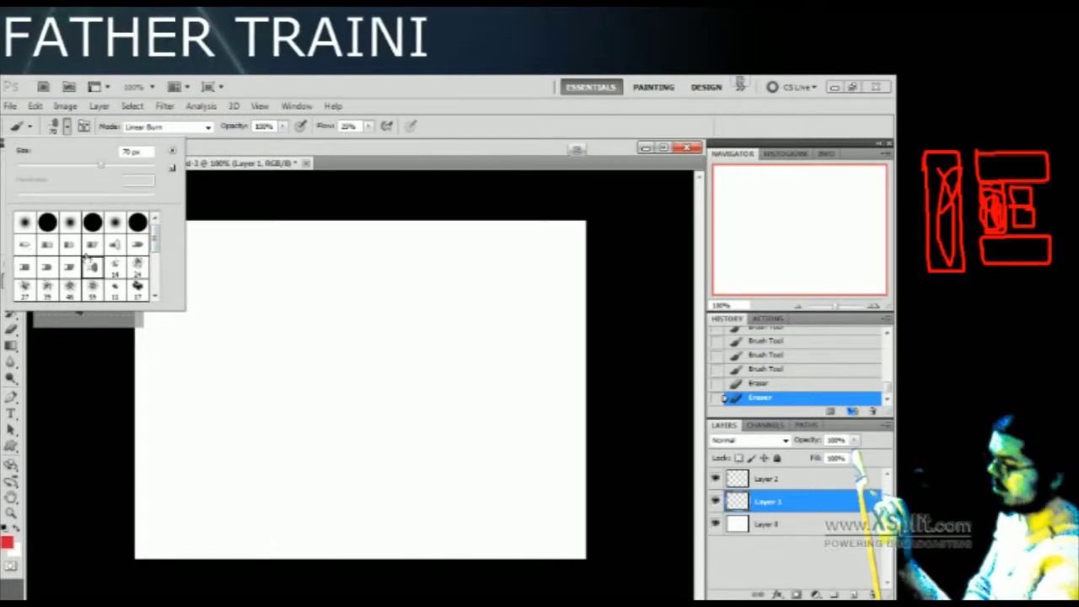
pyautogui.click(48, 222)
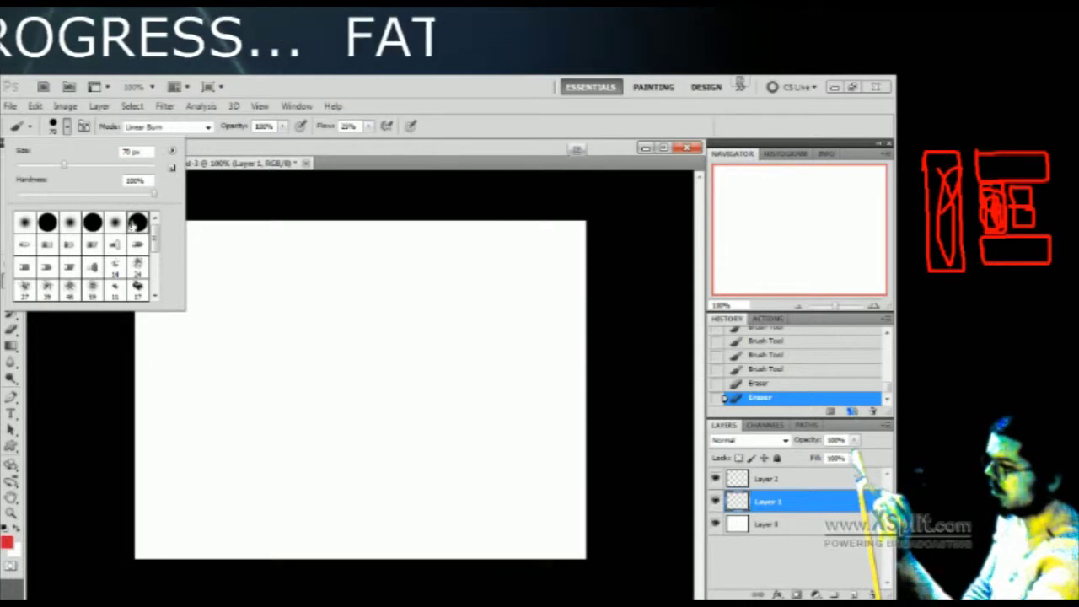
pyautogui.click(245, 337)
pyautogui.moveTo(243, 363)
pyautogui.mouseDown()
pyautogui.moveTo(373, 354)
pyautogui.moveTo(439, 451)
pyautogui.mouseUp()
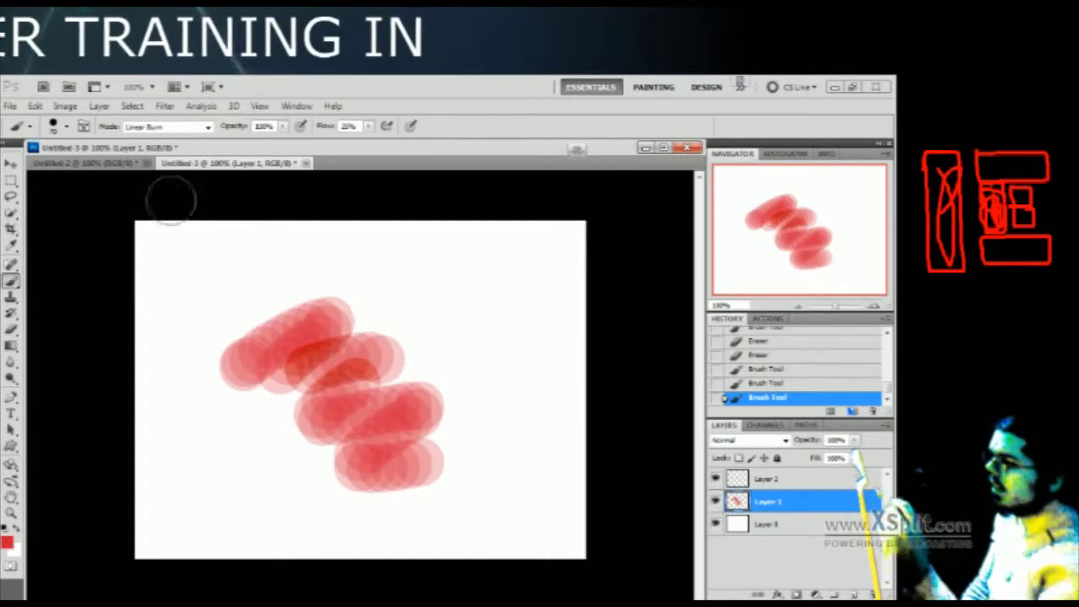
# Set the brush flow to 100% and paint small red dots and a short diagonal stroke over the zigzag
pyautogui.click(65, 128)
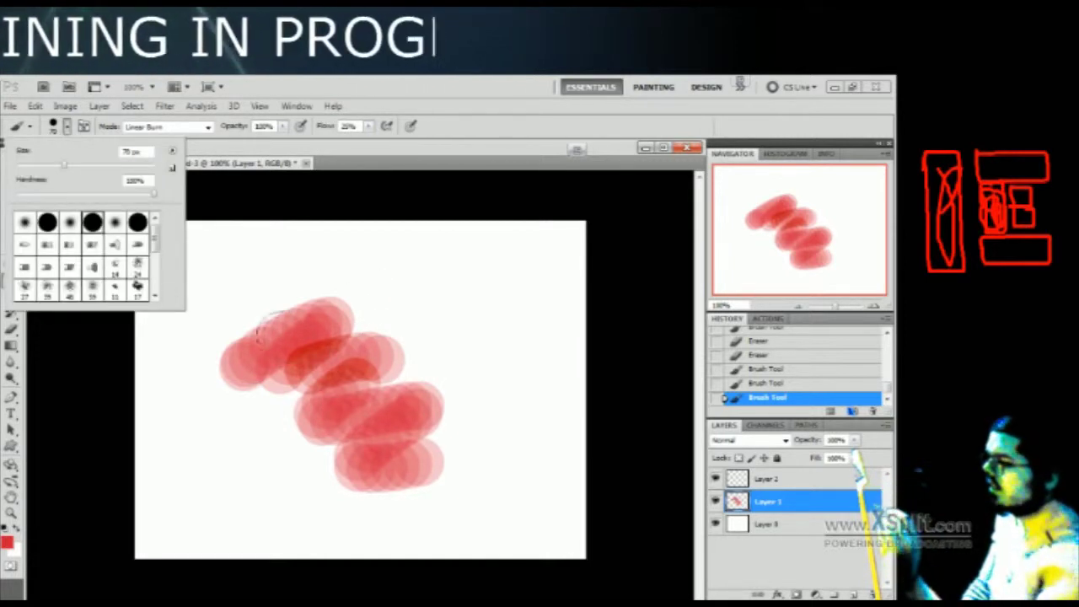
pyautogui.click(357, 286)
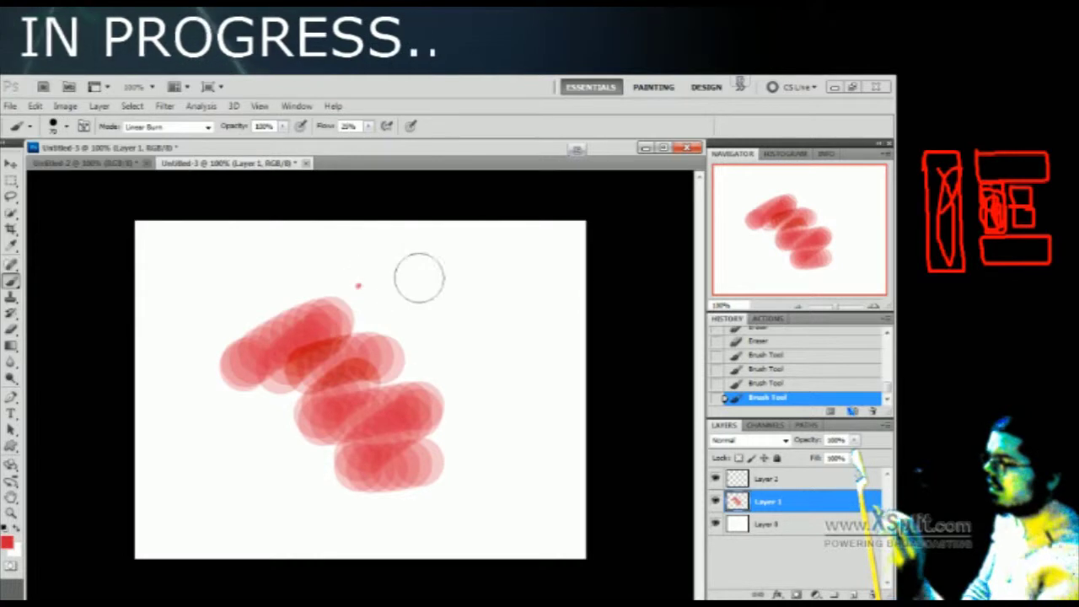
pyautogui.click(372, 299)
pyautogui.moveTo(463, 344); pyautogui.dragTo(358, 372)
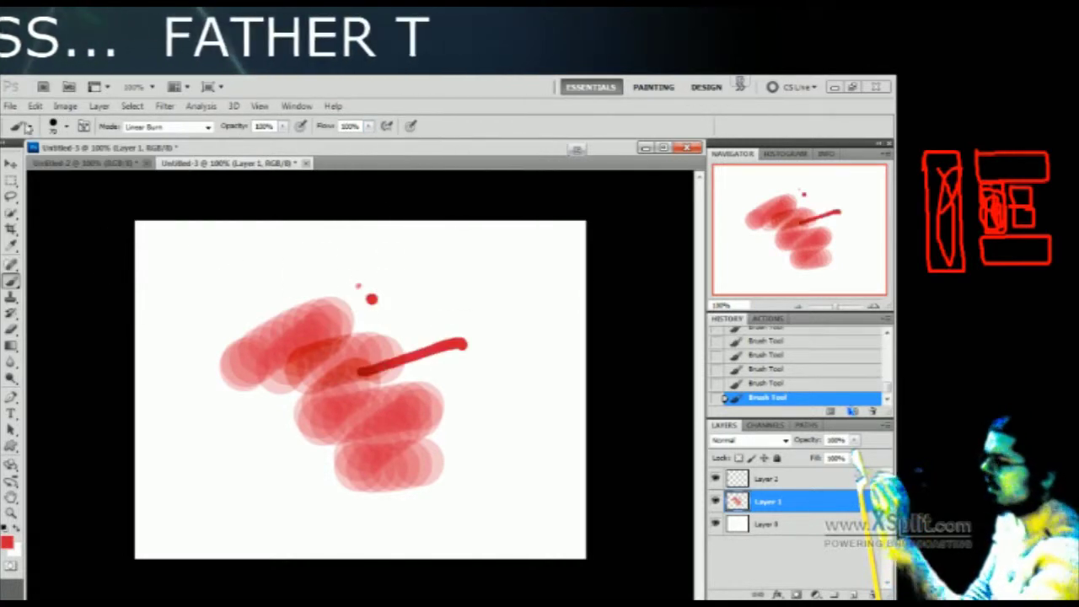
# Load the Airbrush Soft Round 50% Flow tool preset and paint a soft wavy red stroke beside the zigzag
pyautogui.click(32, 126)
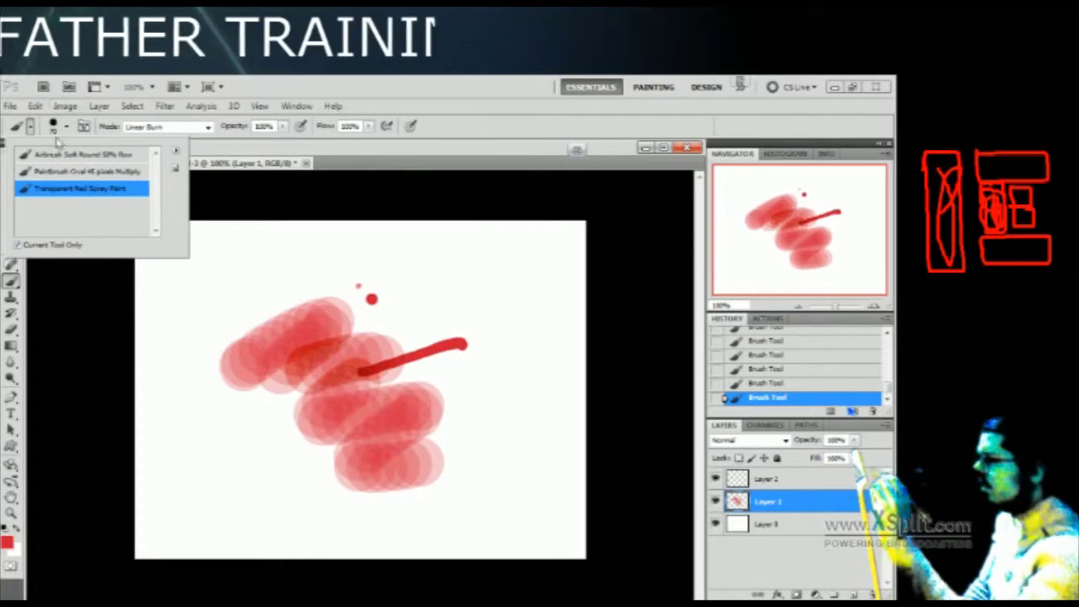
pyautogui.click(93, 157)
pyautogui.click(408, 381)
pyautogui.moveTo(457, 293)
pyautogui.mouseDown()
pyautogui.moveTo(532, 475)
pyautogui.moveTo(552, 473)
pyautogui.mouseUp()
# Raise the airbrush flow to 100% and paint more soft red strokes over the zigzag on Layer 1
pyautogui.click(369, 127)
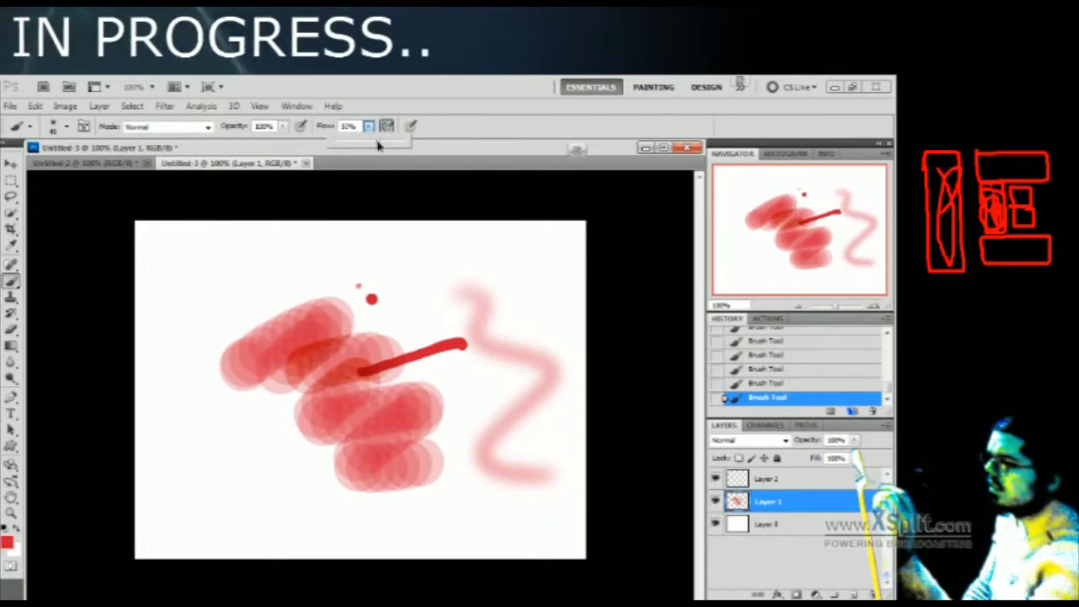
pyautogui.moveTo(458, 328)
pyautogui.mouseDown()
pyautogui.moveTo(233, 330)
pyautogui.moveTo(232, 311)
pyautogui.moveTo(364, 253)
pyautogui.mouseUp()
pyautogui.moveTo(417, 295)
pyautogui.mouseDown()
pyautogui.moveTo(379, 354)
pyautogui.moveTo(396, 417)
pyautogui.moveTo(497, 425)
pyautogui.mouseUp()
# Switch to a hard round brush tip, try a red stroke over the existing paint, and undo it
pyautogui.click(66, 128)
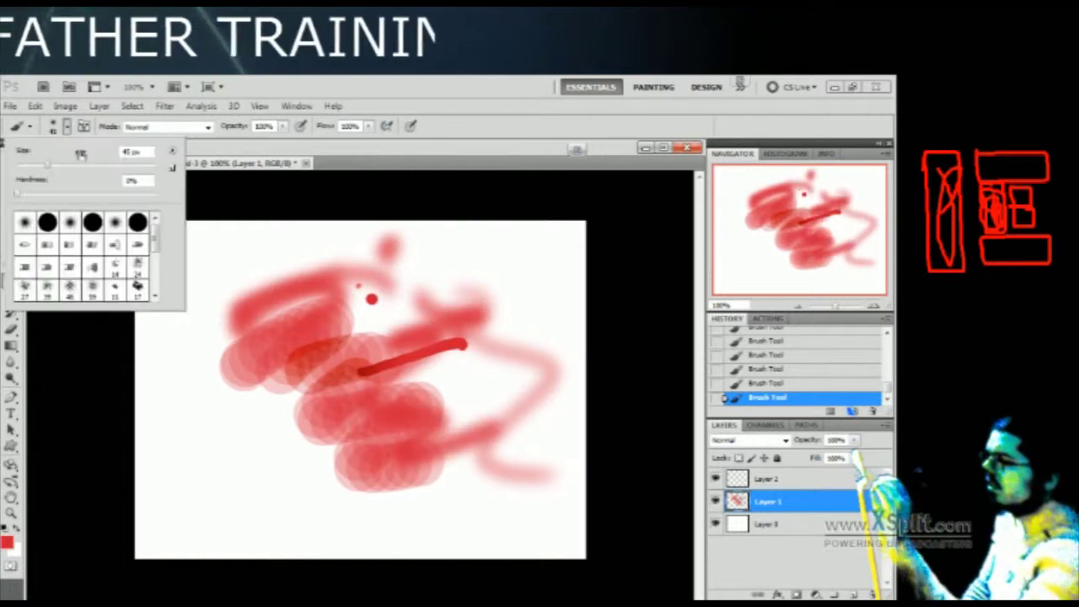
pyautogui.click(367, 368)
pyautogui.moveTo(396, 358)
pyautogui.mouseDown()
pyautogui.moveTo(200, 511)
pyautogui.moveTo(502, 428)
pyautogui.mouseUp()
pyautogui.hotkey('ctrl', 'z')
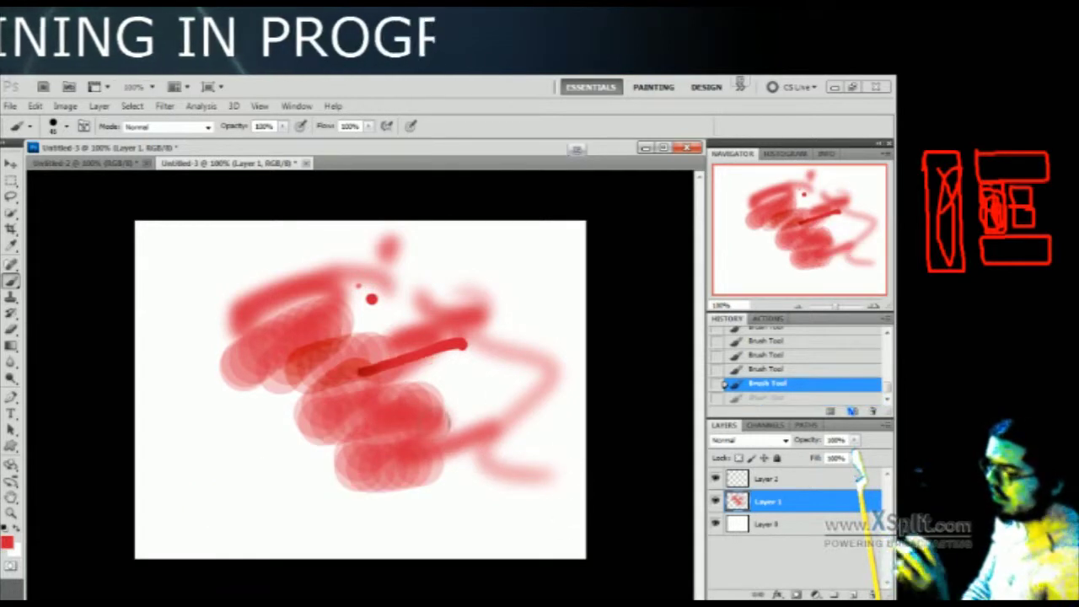
# Erase all the red strokes from Layer 1 to leave the canvas blank
pyautogui.moveTo(423, 374)
pyautogui.mouseDown()
pyautogui.moveTo(252, 281)
pyautogui.moveTo(173, 374)
pyautogui.moveTo(517, 301)
pyautogui.moveTo(579, 367)
pyautogui.moveTo(445, 508)
pyautogui.mouseUp()
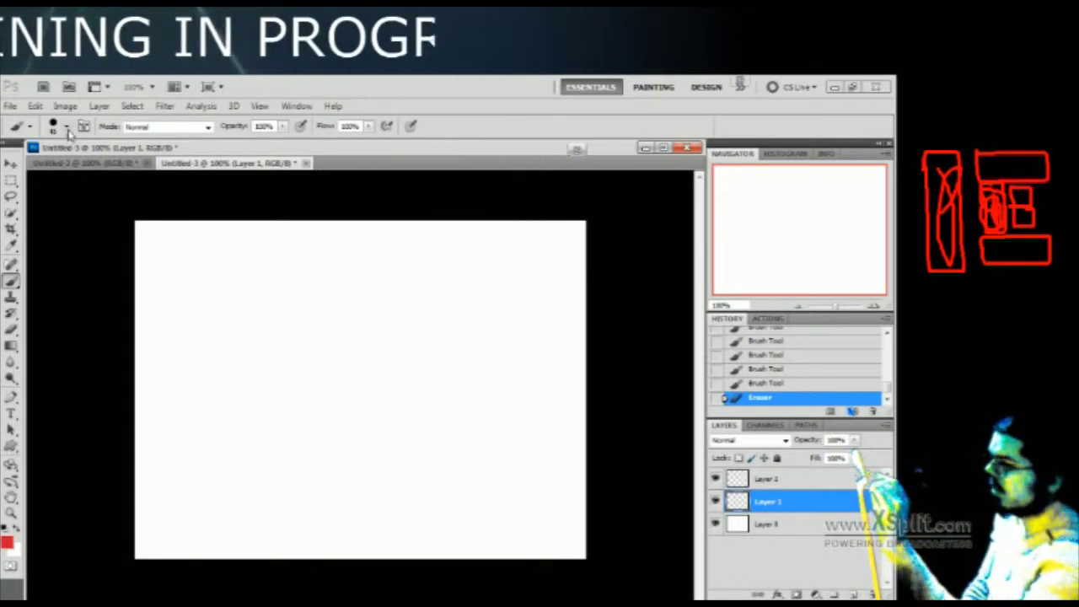
pyautogui.click(66, 127)
pyautogui.click(448, 126)
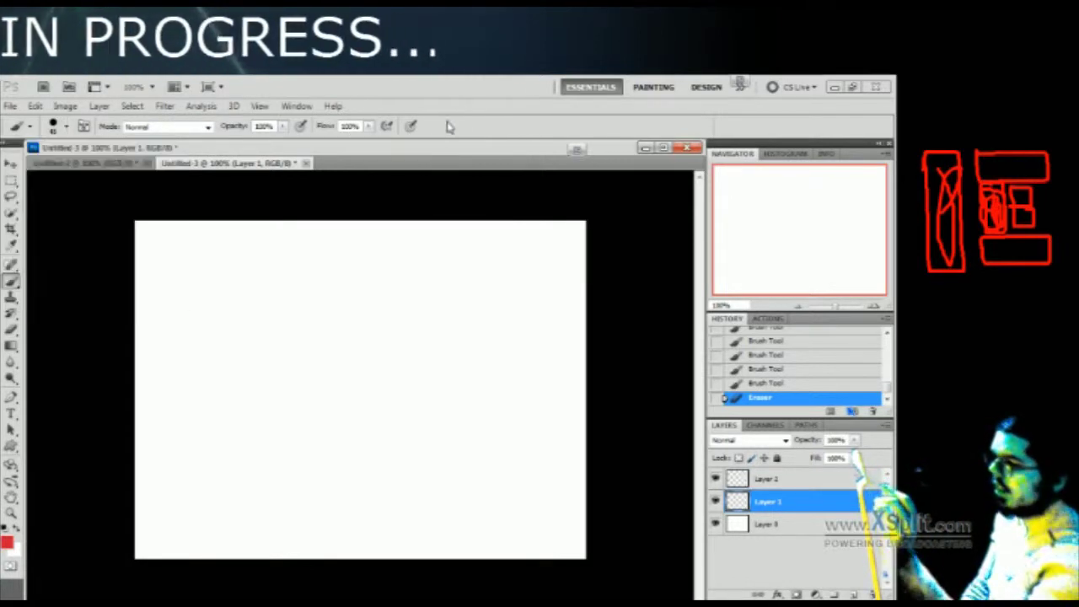
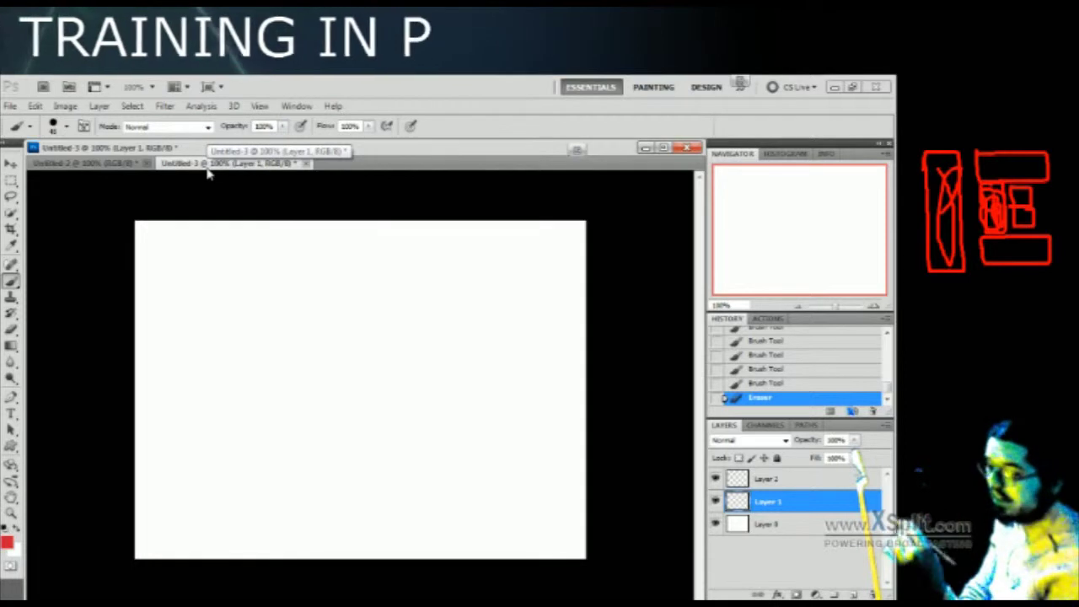
# Paint a broad diagonal red stroke and a small squiggle on Layer 1, and cross the squiggle with a diagonal stroke in default black
pyautogui.moveTo(182, 479)
pyautogui.mouseDown()
pyautogui.moveTo(284, 393)
pyautogui.moveTo(487, 277)
pyautogui.mouseUp()
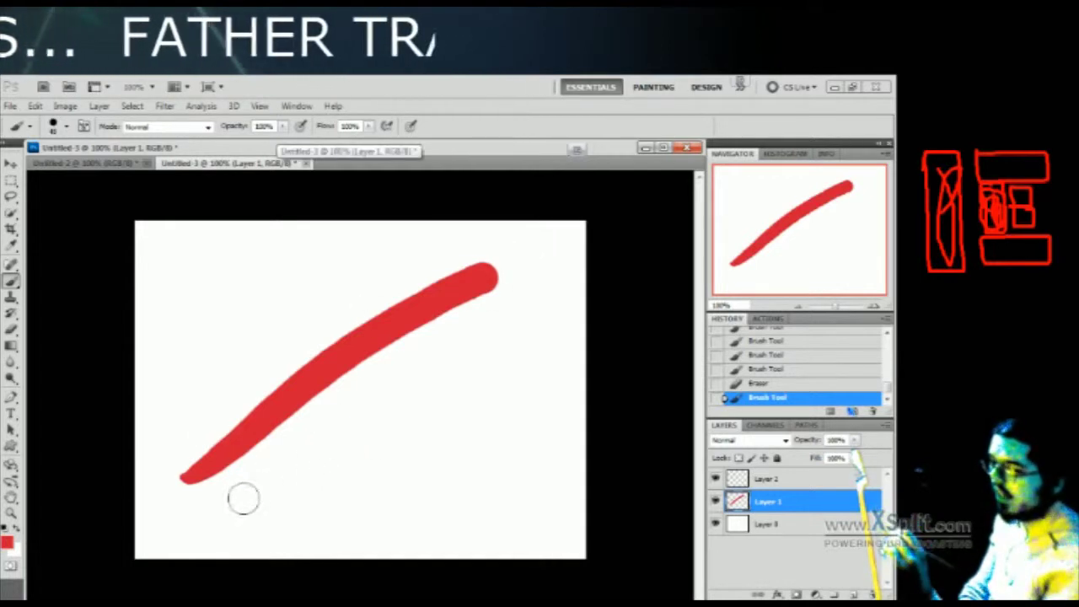
pyautogui.moveTo(377, 410); pyautogui.dragTo(470, 461)
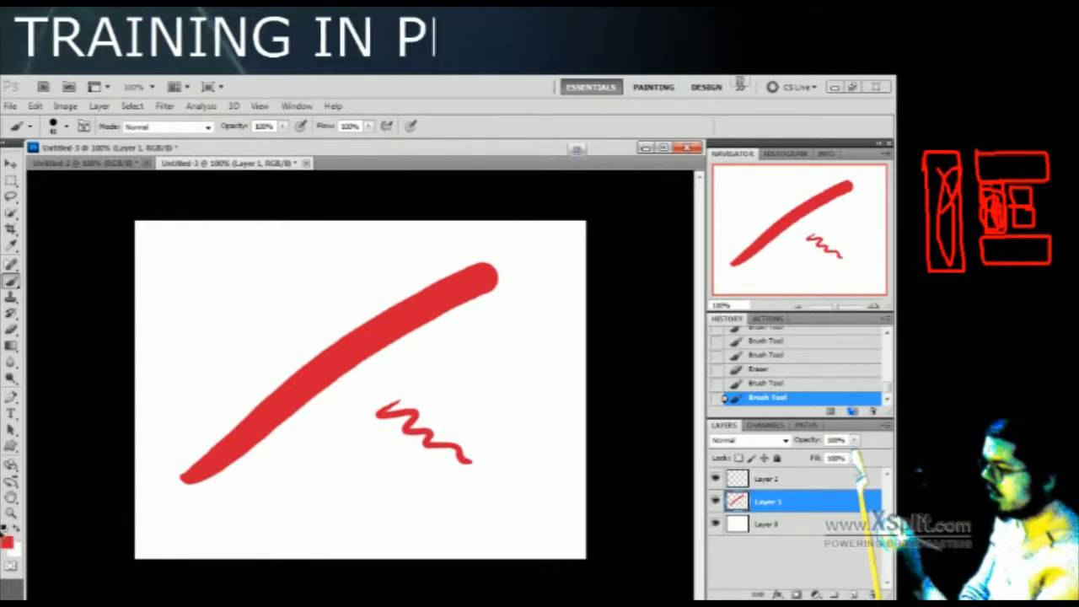
pyautogui.click(8, 529)
pyautogui.moveTo(297, 512); pyautogui.dragTo(548, 371)
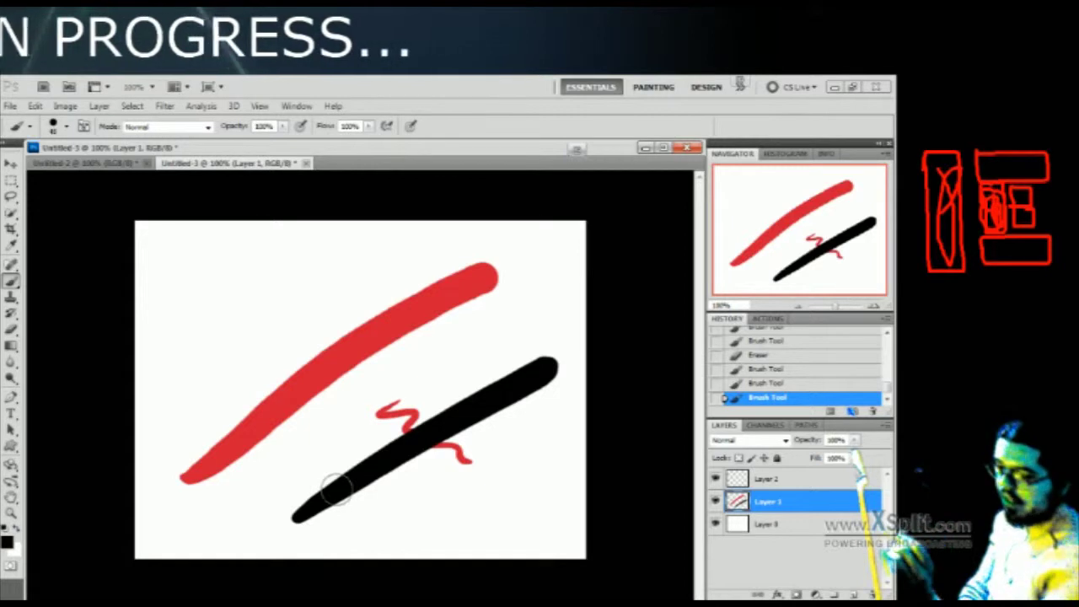
# Paint a small black arrow below the thick black stroke, and add a translucent black stroke above it at 22% brush opacity
pyautogui.moveTo(416, 506)
pyautogui.mouseDown()
pyautogui.moveTo(421, 468)
pyautogui.moveTo(430, 485)
pyautogui.mouseUp()
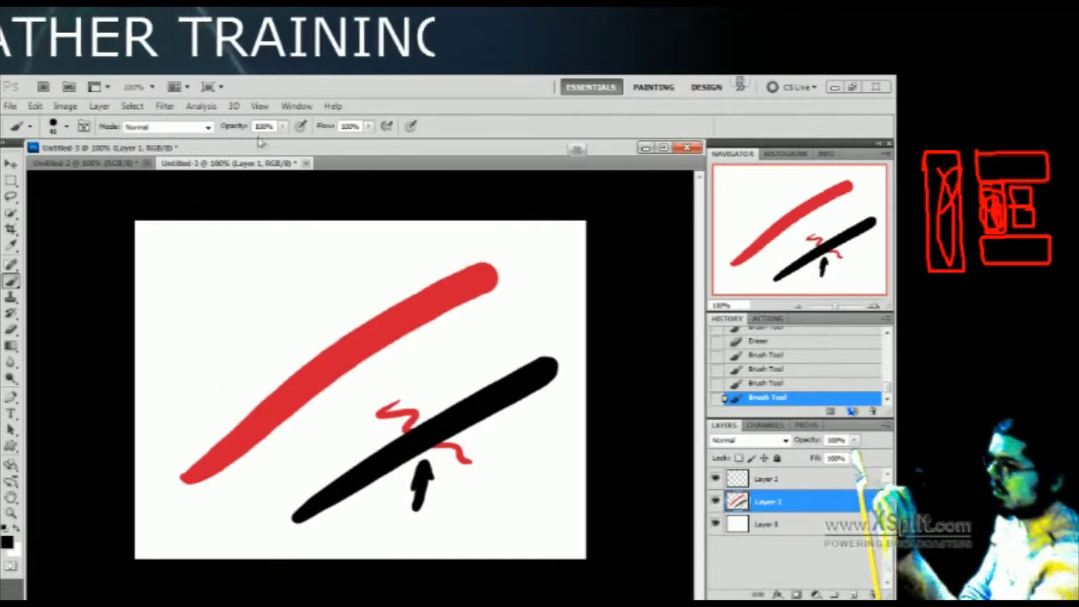
pyautogui.click(283, 126)
pyautogui.click(227, 147)
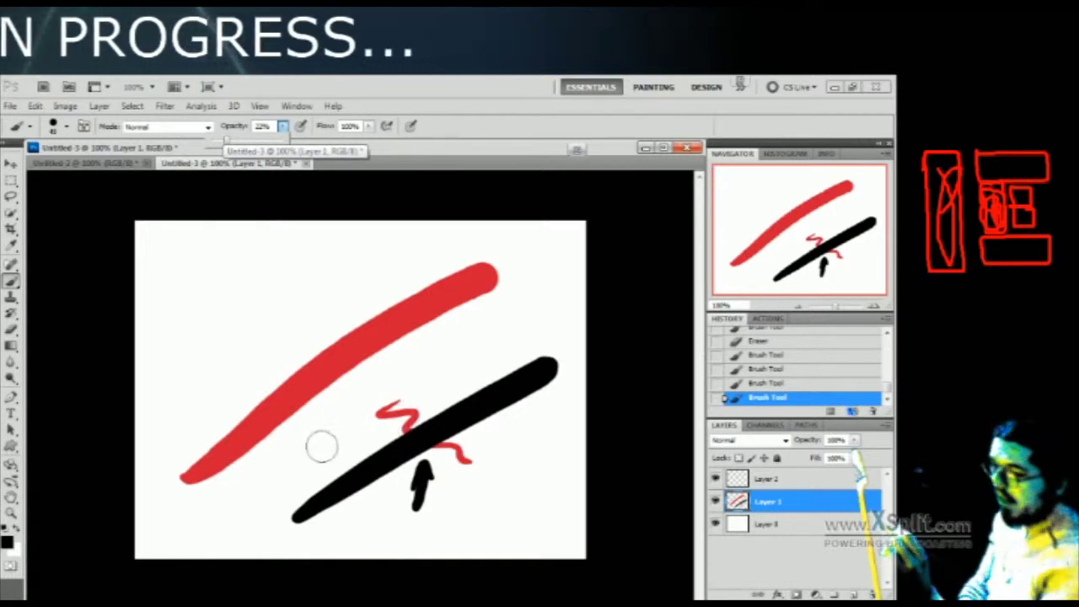
pyautogui.moveTo(287, 469); pyautogui.dragTo(525, 360)
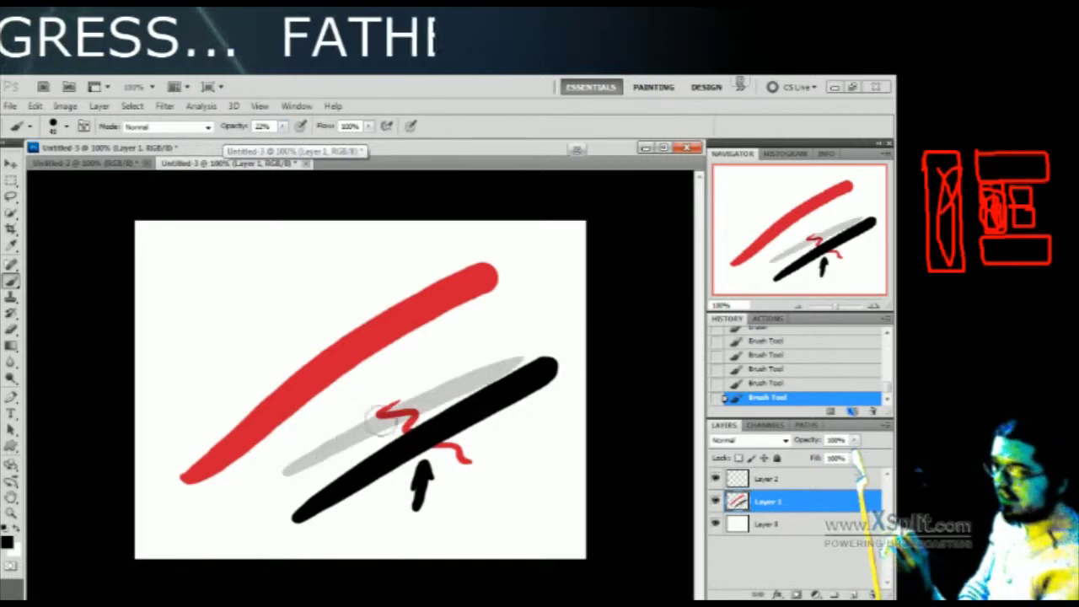
# Layer many translucent strokes over the red and black paint, sampling blended colours from the canvas between strokes
pyautogui.moveTo(437, 345)
pyautogui.mouseDown()
pyautogui.moveTo(351, 396)
pyautogui.moveTo(358, 411)
pyautogui.moveTo(400, 392)
pyautogui.moveTo(337, 453)
pyautogui.moveTo(369, 386)
pyautogui.moveTo(312, 466)
pyautogui.moveTo(355, 406)
pyautogui.moveTo(316, 455)
pyautogui.moveTo(331, 459)
pyautogui.moveTo(371, 434)
pyautogui.moveTo(295, 454)
pyautogui.moveTo(337, 468)
pyautogui.moveTo(358, 462)
pyautogui.moveTo(282, 442)
pyautogui.moveTo(291, 465)
pyautogui.moveTo(350, 468)
pyautogui.moveTo(283, 440)
pyautogui.moveTo(303, 457)
pyautogui.moveTo(300, 480)
pyautogui.moveTo(308, 476)
pyautogui.moveTo(290, 472)
pyautogui.moveTo(286, 489)
pyautogui.moveTo(228, 473)
pyautogui.moveTo(221, 492)
pyautogui.moveTo(257, 489)
pyautogui.moveTo(210, 514)
pyautogui.moveTo(267, 453)
pyautogui.moveTo(358, 480)
pyautogui.moveTo(358, 468)
pyautogui.moveTo(234, 520)
pyautogui.moveTo(261, 520)
pyautogui.moveTo(324, 463)
pyautogui.moveTo(308, 465)
pyautogui.moveTo(321, 454)
pyautogui.moveTo(313, 434)
pyautogui.moveTo(333, 442)
pyautogui.moveTo(316, 417)
pyautogui.moveTo(337, 415)
pyautogui.moveTo(257, 430)
pyautogui.moveTo(224, 456)
pyautogui.moveTo(346, 396)
pyautogui.mouseUp()
pyautogui.keyDown('alt'); pyautogui.click(284, 439); pyautogui.keyUp('alt')
pyautogui.keyDown('alt'); pyautogui.click(300, 394); pyautogui.keyUp('alt')
pyautogui.moveTo(295, 413)
pyautogui.mouseDown()
pyautogui.moveTo(379, 388)
pyautogui.moveTo(359, 396)
pyautogui.moveTo(370, 371)
pyautogui.moveTo(413, 363)
pyautogui.mouseUp()
pyautogui.moveTo(362, 396)
pyautogui.mouseDown()
pyautogui.moveTo(421, 383)
pyautogui.moveTo(472, 421)
pyautogui.moveTo(488, 417)
pyautogui.mouseUp()
pyautogui.keyDown('alt'); pyautogui.click(303, 448); pyautogui.keyUp('alt')
pyautogui.moveTo(304, 449)
pyautogui.mouseDown()
pyautogui.moveTo(375, 411)
pyautogui.moveTo(261, 468)
pyautogui.moveTo(314, 414)
pyautogui.mouseUp()
pyautogui.moveTo(278, 472)
pyautogui.mouseDown()
pyautogui.moveTo(316, 452)
pyautogui.moveTo(326, 487)
pyautogui.moveTo(388, 441)
pyautogui.moveTo(299, 470)
pyautogui.mouseUp()
pyautogui.moveTo(337, 438)
pyautogui.mouseDown()
pyautogui.moveTo(304, 468)
pyautogui.moveTo(362, 404)
pyautogui.moveTo(261, 472)
pyautogui.moveTo(253, 379)
pyautogui.moveTo(194, 543)
pyautogui.moveTo(224, 396)
pyautogui.moveTo(206, 417)
pyautogui.moveTo(253, 472)
pyautogui.moveTo(312, 304)
pyautogui.moveTo(270, 337)
pyautogui.moveTo(270, 468)
pyautogui.mouseUp()
pyautogui.moveTo(240, 378); pyautogui.dragTo(359, 518)
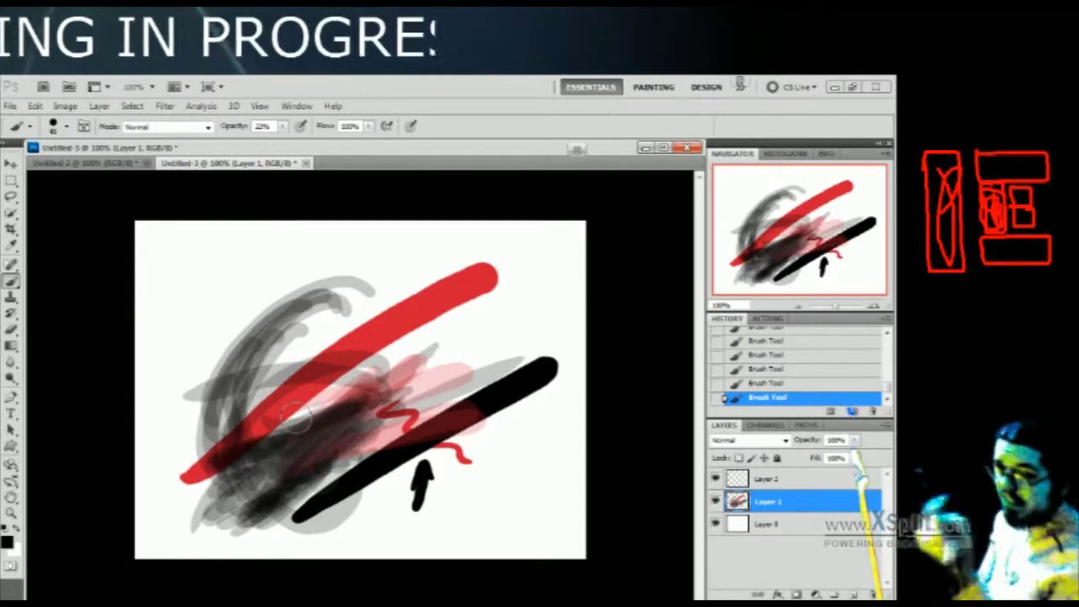
# Restore the brush opacity to 100% and paint a solid black dot and a curved stroke over the blended area
pyautogui.click(283, 126)
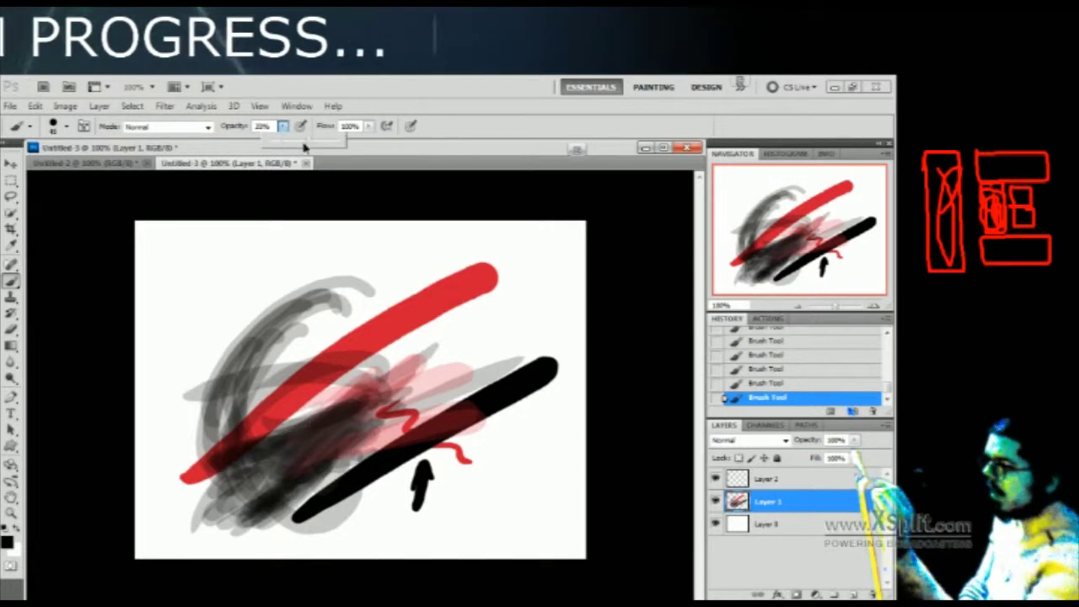
pyautogui.press('0')
pyautogui.click(385, 370)
pyautogui.moveTo(529, 324)
pyautogui.mouseDown()
pyautogui.moveTo(337, 370)
pyautogui.moveTo(253, 455)
pyautogui.mouseUp()
# Erase everything painted on Layer 1 with an enlarged eraser
pyautogui.press(']')
pyautogui.press(']')
pyautogui.press(']')
pyautogui.moveTo(375, 329)
pyautogui.mouseDown()
pyautogui.moveTo(518, 282)
pyautogui.moveTo(258, 349)
pyautogui.moveTo(197, 452)
pyautogui.moveTo(593, 426)
pyautogui.mouseUp()
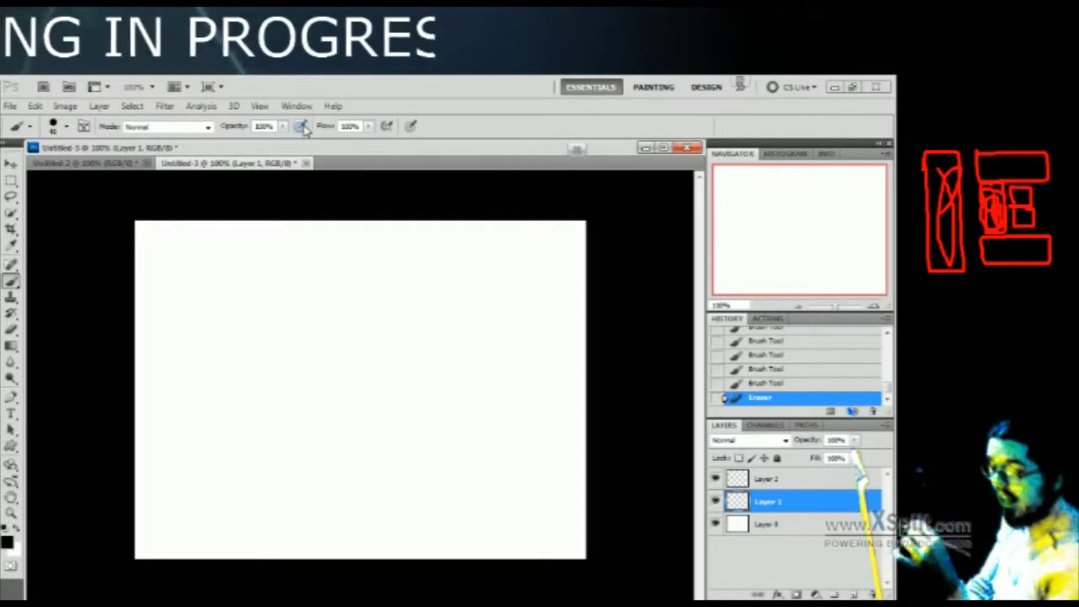
# Turn on pen-pressure control for opacity and paint a heavy black loop and a light gray looping stroke on Layer 1
pyautogui.click(300, 127)
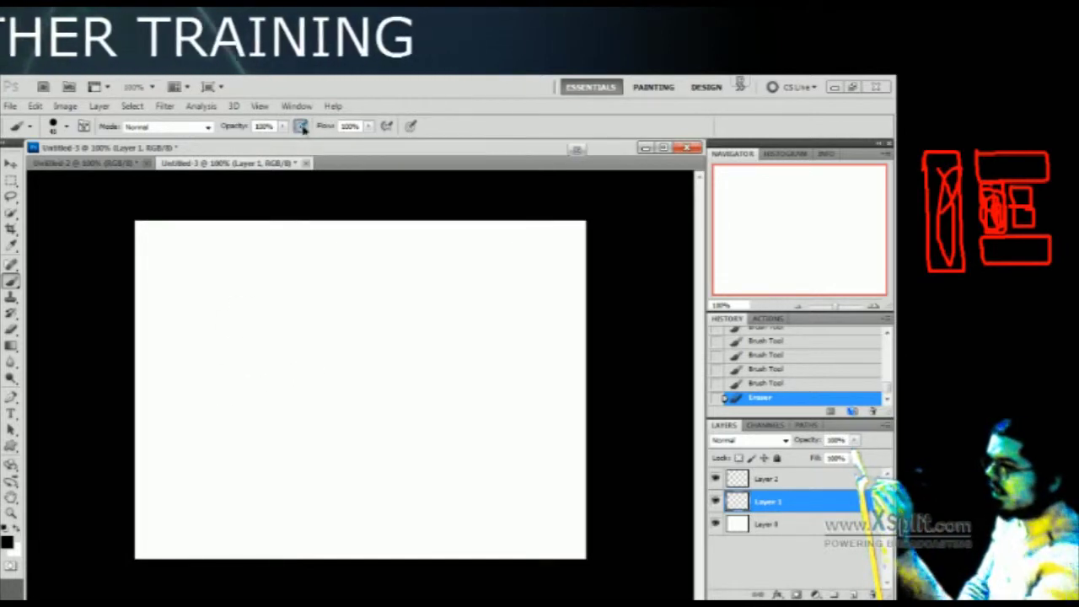
pyautogui.click(301, 126)
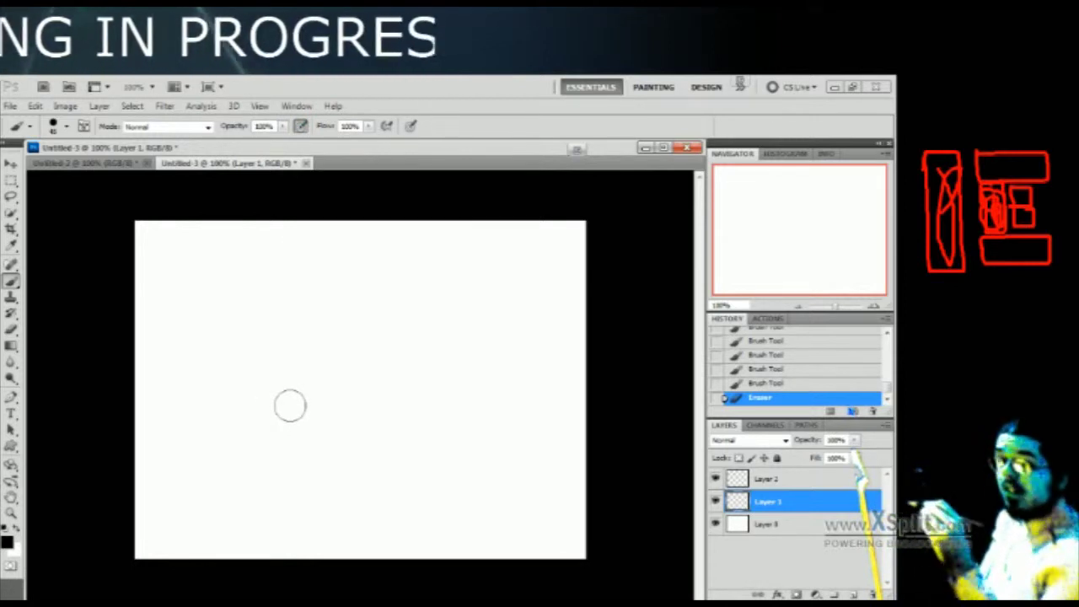
pyautogui.moveTo(206, 478)
pyautogui.mouseDown()
pyautogui.moveTo(274, 391)
pyautogui.moveTo(388, 418)
pyautogui.moveTo(497, 354)
pyautogui.moveTo(380, 391)
pyautogui.moveTo(313, 505)
pyautogui.moveTo(270, 493)
pyautogui.mouseUp()
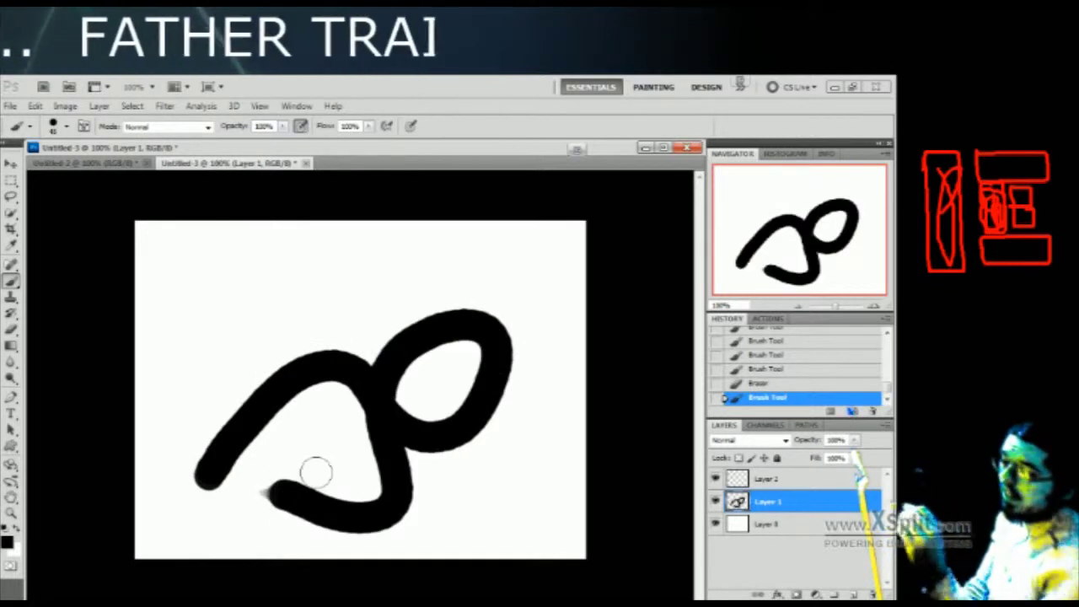
pyautogui.moveTo(177, 362)
pyautogui.mouseDown()
pyautogui.moveTo(267, 320)
pyautogui.moveTo(372, 295)
pyautogui.moveTo(308, 248)
pyautogui.moveTo(241, 329)
pyautogui.moveTo(260, 429)
pyautogui.moveTo(375, 352)
pyautogui.moveTo(500, 294)
pyautogui.moveTo(429, 451)
pyautogui.moveTo(238, 509)
pyautogui.moveTo(455, 491)
pyautogui.mouseUp()
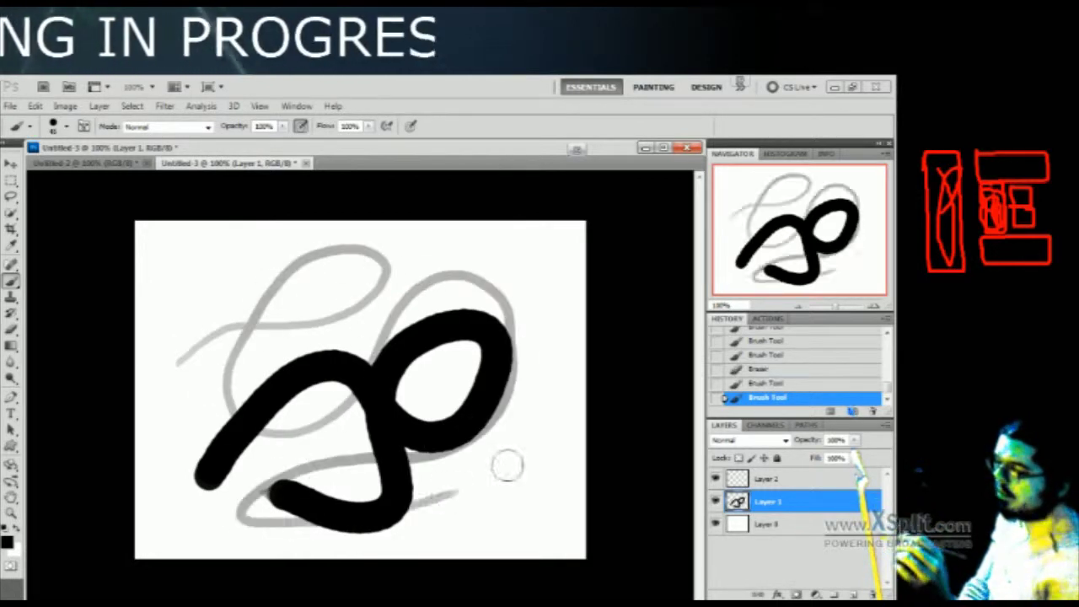
# Undo both loops, try one winding stroke with pen pressure varying its opacity from faint gray to black, and undo it
pyautogui.hotkey('ctrl', 'alt', 'z')
pyautogui.hotkey('ctrl', 'alt', 'z')
pyautogui.moveTo(160, 536)
pyautogui.mouseDown()
pyautogui.moveTo(263, 489)
pyautogui.moveTo(398, 487)
pyautogui.moveTo(470, 509)
pyautogui.moveTo(526, 484)
pyautogui.moveTo(536, 460)
pyautogui.moveTo(526, 440)
pyautogui.moveTo(498, 430)
pyautogui.moveTo(425, 450)
pyautogui.moveTo(195, 471)
pyautogui.moveTo(164, 442)
pyautogui.moveTo(197, 414)
pyautogui.moveTo(406, 408)
pyautogui.moveTo(467, 385)
pyautogui.moveTo(480, 357)
pyautogui.moveTo(436, 337)
pyautogui.moveTo(272, 360)
pyautogui.moveTo(193, 355)
pyautogui.moveTo(159, 324)
pyautogui.moveTo(200, 288)
pyautogui.moveTo(454, 289)
pyautogui.moveTo(516, 276)
pyautogui.moveTo(528, 246)
pyautogui.mouseUp()
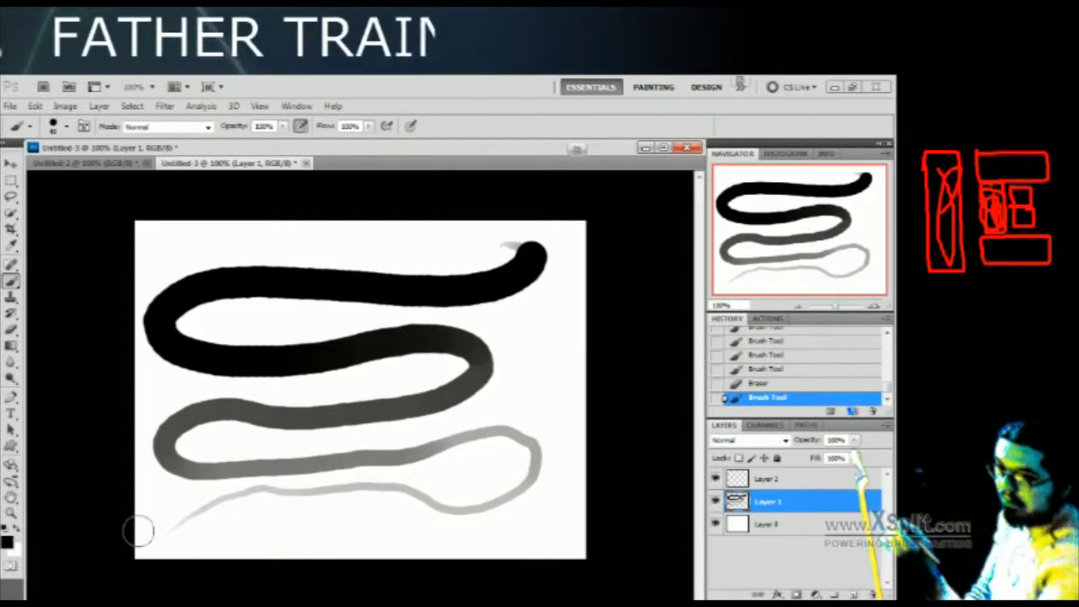
pyautogui.hotkey('ctrl', 'z')
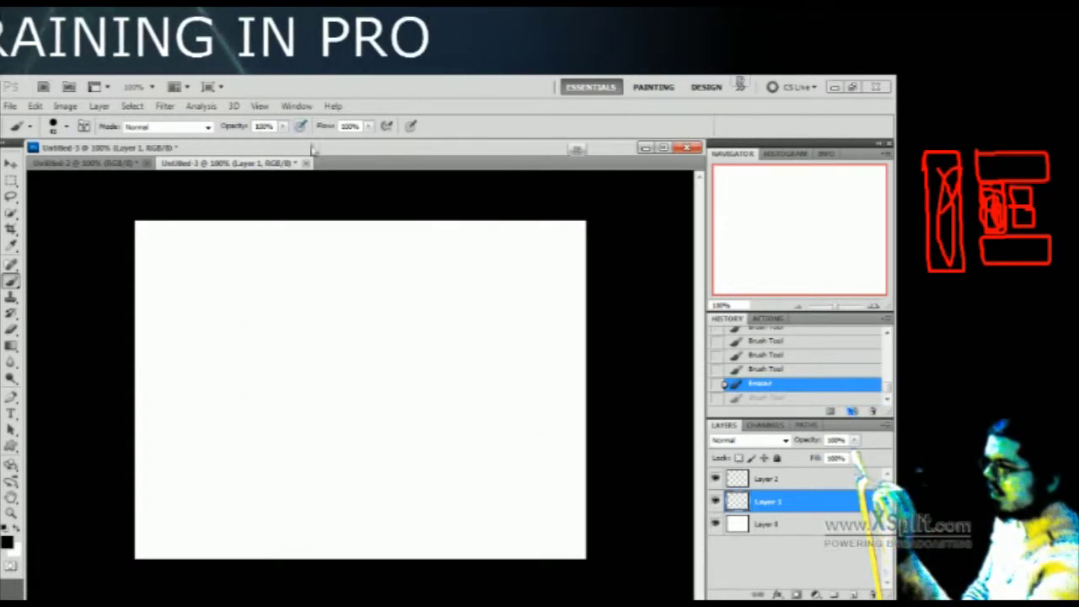
# Try several solid black strokes with opacity pressure off, and step back through the history to before the canvas was erased
pyautogui.moveTo(184, 440)
pyautogui.mouseDown()
pyautogui.moveTo(329, 445)
pyautogui.moveTo(498, 356)
pyautogui.moveTo(279, 419)
pyautogui.moveTo(270, 556)
pyautogui.mouseUp()
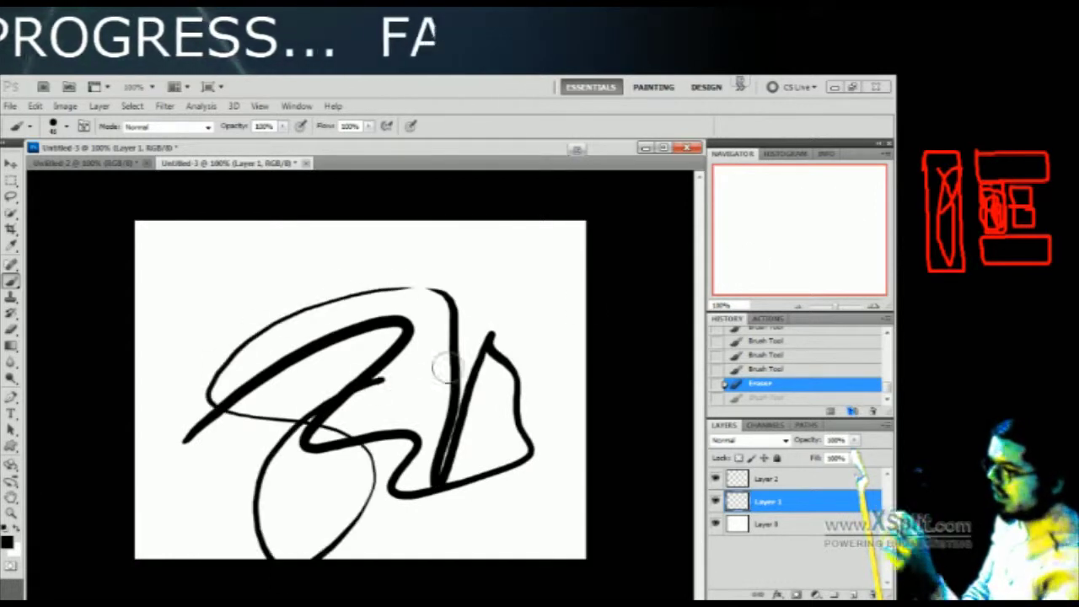
pyautogui.moveTo(444, 367); pyautogui.dragTo(459, 365)
pyautogui.moveTo(184, 528); pyautogui.dragTo(460, 455)
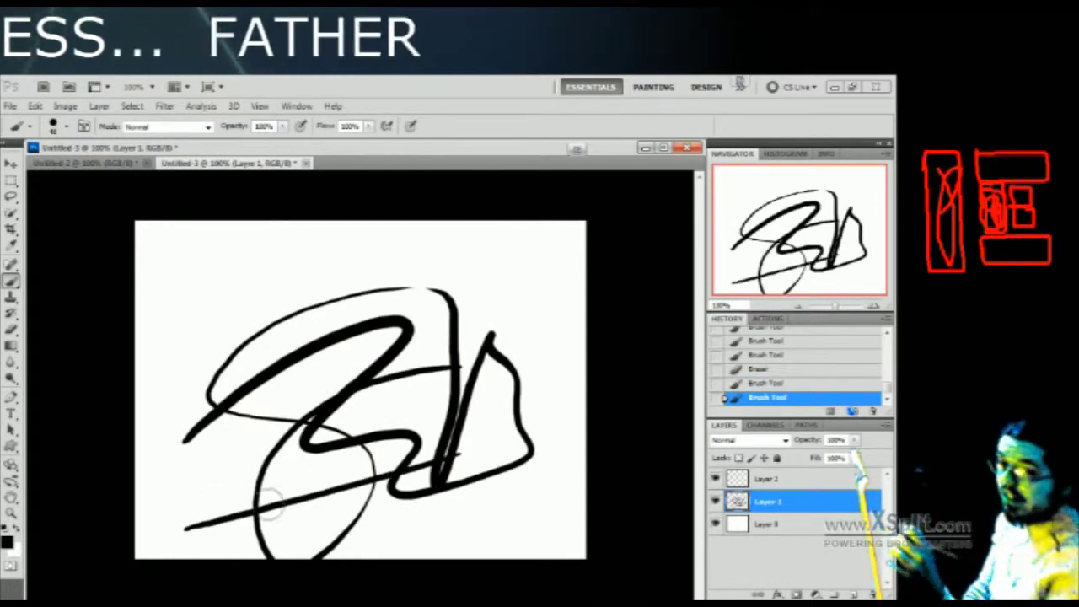
pyautogui.hotkey('ctrl', 'alt', 'z')
pyautogui.hotkey('ctrl', 'alt', 'z')
pyautogui.hotkey('ctrl', 'alt', 'z')
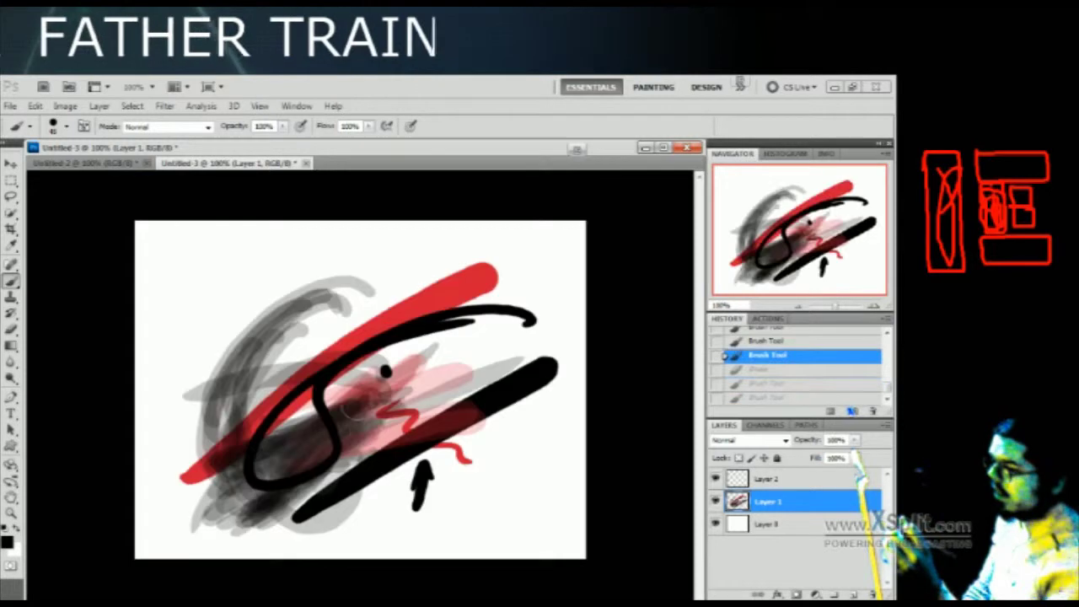
# Enlarge the eraser, wipe all the paint off Layer 1, and reduce the eraser size again
pyautogui.press(']')
pyautogui.press(']')
pyautogui.press(']')
pyautogui.moveTo(401, 333)
pyautogui.mouseDown()
pyautogui.moveTo(445, 241)
pyautogui.moveTo(450, 325)
pyautogui.moveTo(638, 385)
pyautogui.moveTo(595, 455)
pyautogui.moveTo(635, 423)
pyautogui.mouseUp()
pyautogui.press('[')
pyautogui.press('[')
pyautogui.press('[')
pyautogui.press('[')
pyautogui.press('[')
pyautogui.press('[')
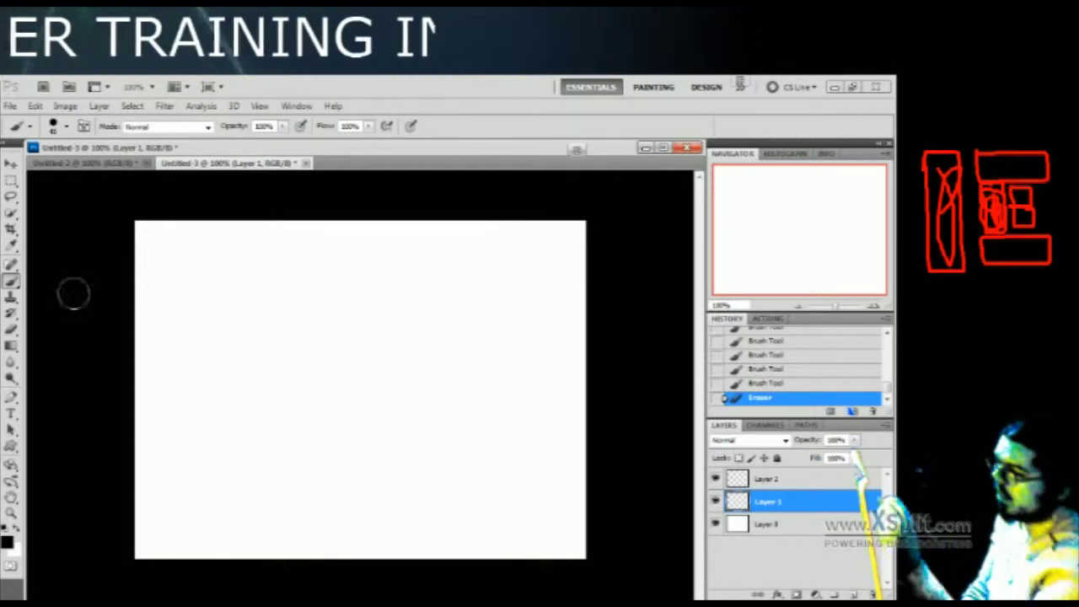
pyautogui.click(66, 126)
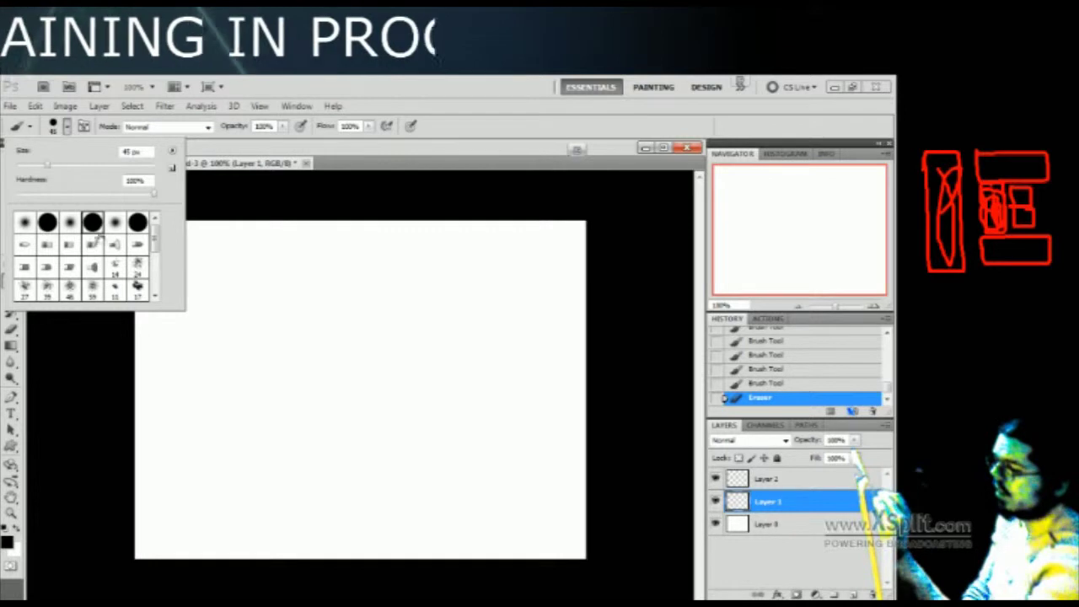
pyautogui.click(66, 128)
pyautogui.click(28, 126)
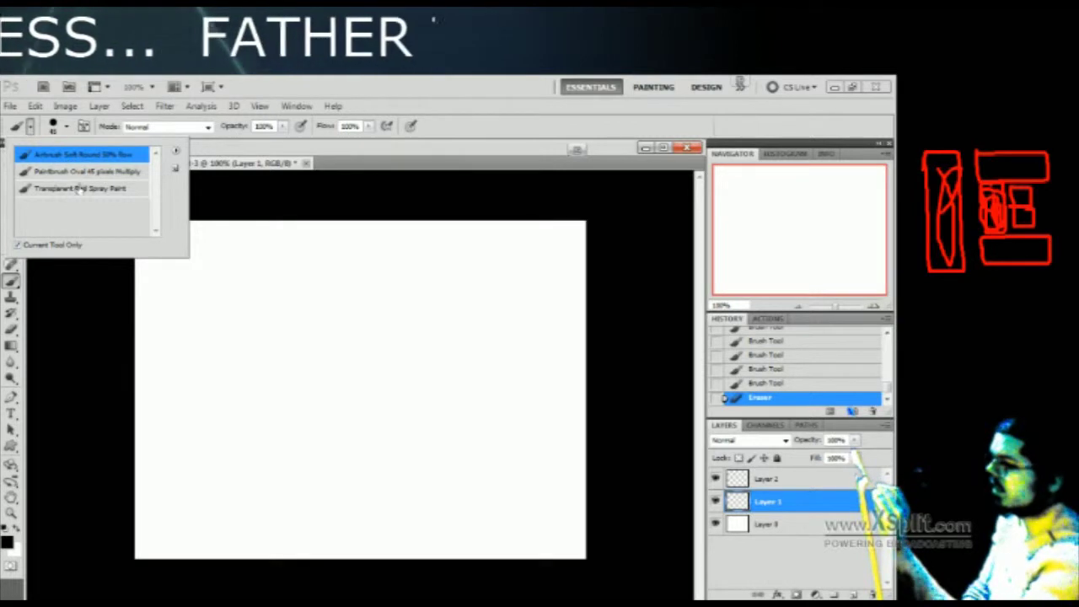
pyautogui.click(28, 156)
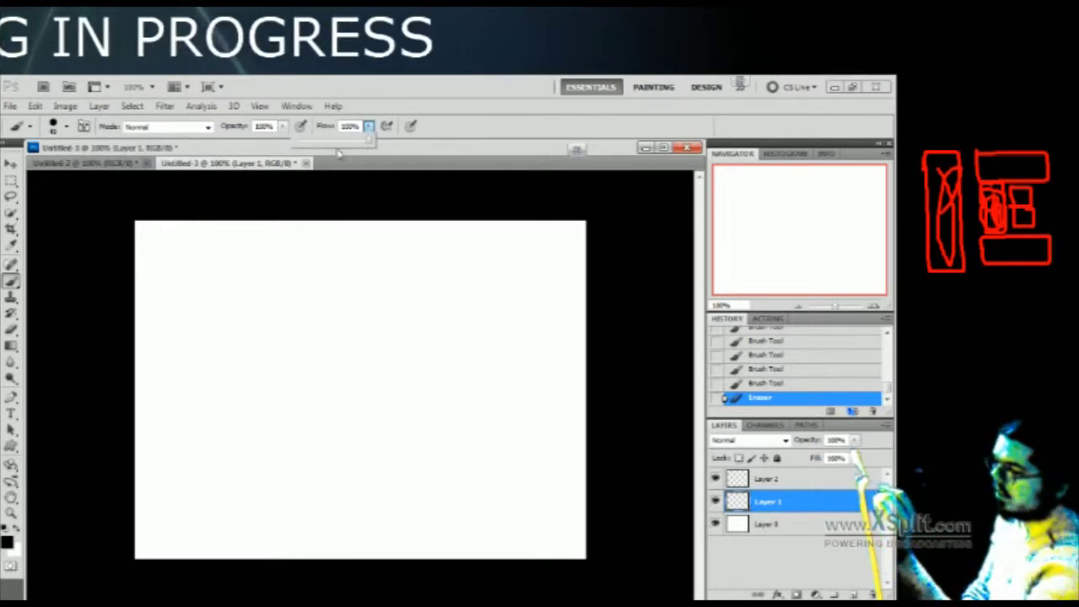
# Lower the brush flow to 36% and scribble overlapping black strokes across Layer 1
pyautogui.moveTo(251, 357)
pyautogui.mouseDown()
pyautogui.moveTo(289, 330)
pyautogui.moveTo(298, 378)
pyautogui.moveTo(396, 424)
pyautogui.moveTo(249, 537)
pyautogui.moveTo(479, 355)
pyautogui.moveTo(434, 322)
pyautogui.moveTo(461, 483)
pyautogui.moveTo(471, 488)
pyautogui.moveTo(539, 413)
pyautogui.moveTo(278, 436)
pyautogui.moveTo(291, 348)
pyautogui.moveTo(390, 373)
pyautogui.moveTo(209, 464)
pyautogui.moveTo(165, 439)
pyautogui.moveTo(187, 344)
pyautogui.moveTo(223, 319)
pyautogui.moveTo(296, 287)
pyautogui.moveTo(463, 281)
pyautogui.moveTo(489, 266)
pyautogui.moveTo(166, 400)
pyautogui.moveTo(333, 361)
pyautogui.moveTo(417, 437)
pyautogui.moveTo(403, 499)
pyautogui.moveTo(458, 522)
pyautogui.moveTo(539, 516)
pyautogui.moveTo(557, 416)
pyautogui.moveTo(369, 300)
pyautogui.moveTo(231, 248)
pyautogui.moveTo(465, 300)
pyautogui.mouseUp()
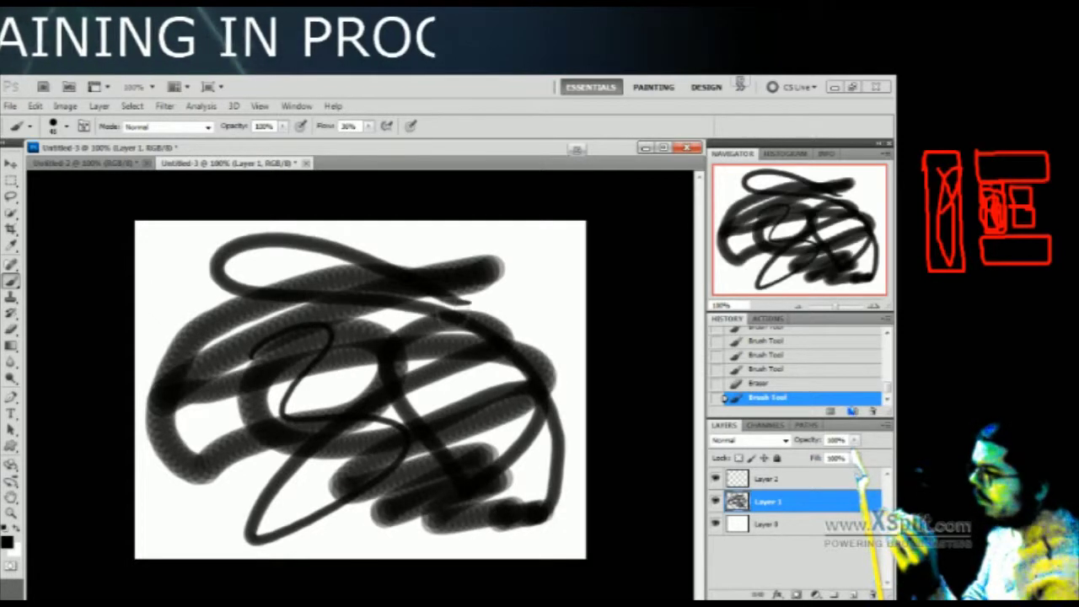
pyautogui.moveTo(184, 527)
pyautogui.mouseDown()
pyautogui.moveTo(261, 476)
pyautogui.moveTo(240, 472)
pyautogui.mouseUp()
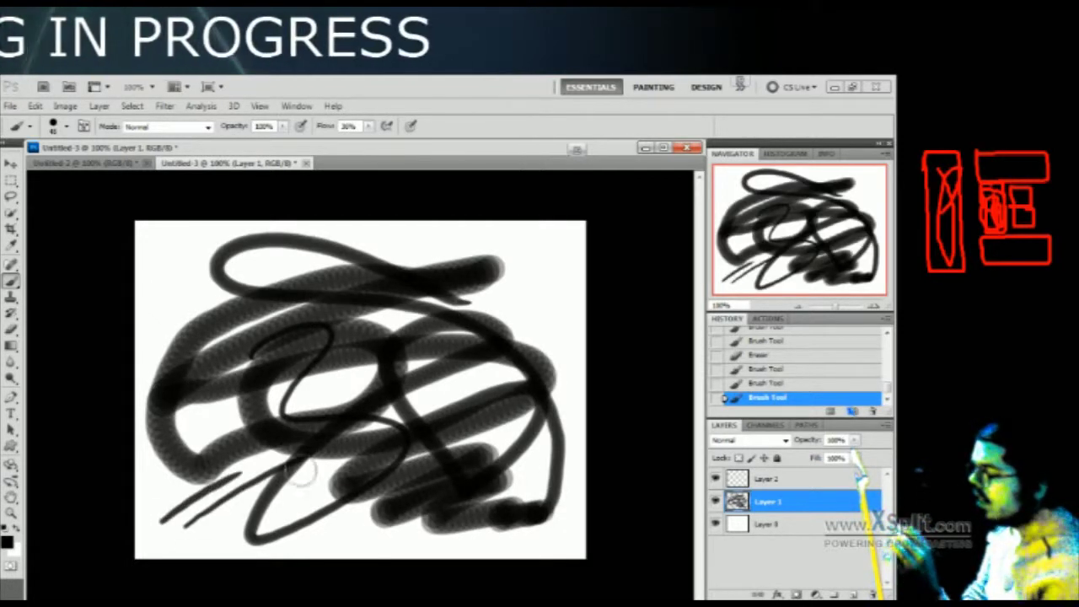
pyautogui.moveTo(206, 529)
pyautogui.mouseDown()
pyautogui.moveTo(358, 445)
pyautogui.moveTo(232, 529)
pyautogui.moveTo(396, 493)
pyautogui.moveTo(383, 462)
pyautogui.moveTo(443, 499)
pyautogui.moveTo(426, 518)
pyautogui.mouseUp()
# Undo all the scribbles, try a single thin arched stroke at the same flow, and undo it
pyautogui.hotkey('ctrl', 'z')
pyautogui.hotkey('ctrl', 'alt', 'z')
pyautogui.hotkey('ctrl', 'alt', 'z')
pyautogui.hotkey('ctrl', 'alt', 'z')
pyautogui.hotkey('ctrl', 'alt', 'z')
pyautogui.hotkey('ctrl', 'alt', 'z')
pyautogui.hotkey('ctrl', 'alt', 'z')
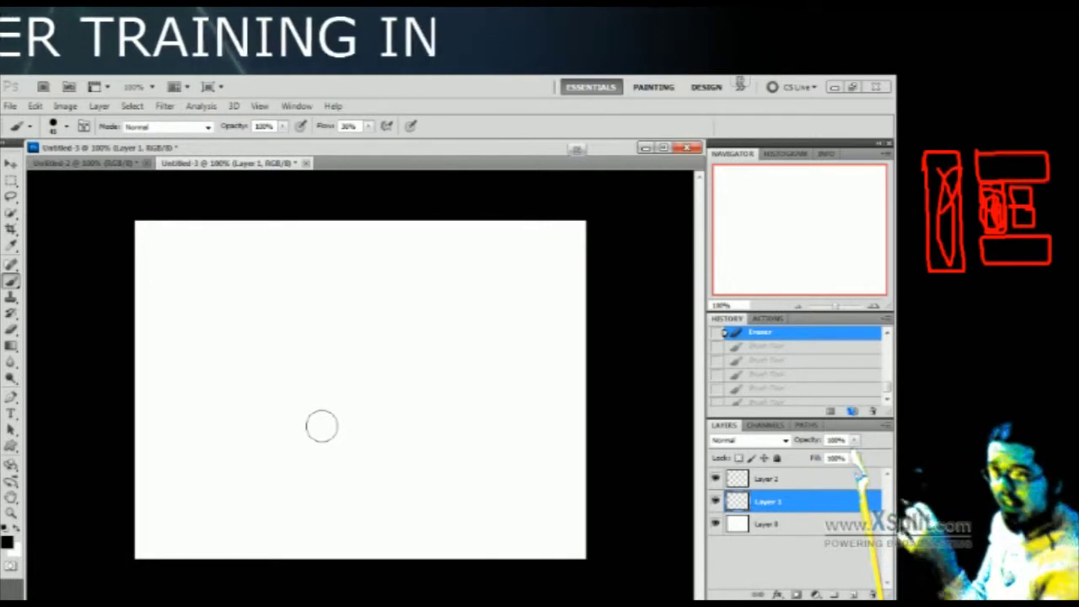
pyautogui.moveTo(177, 499)
pyautogui.mouseDown()
pyautogui.moveTo(195, 496)
pyautogui.moveTo(328, 356)
pyautogui.moveTo(446, 404)
pyautogui.moveTo(323, 513)
pyautogui.mouseUp()
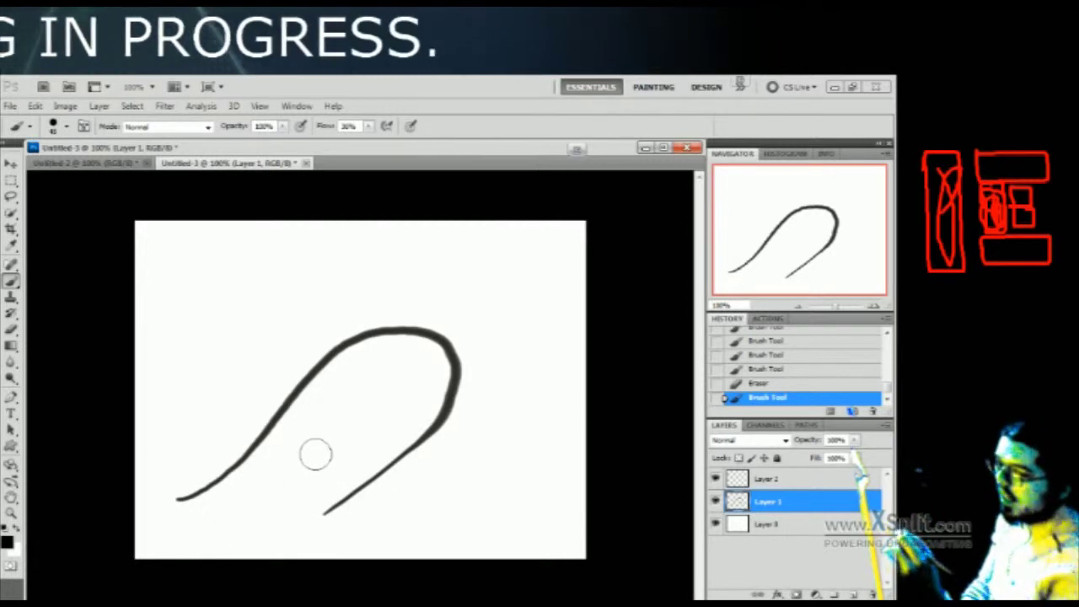
pyautogui.hotkey('ctrl', 'z')
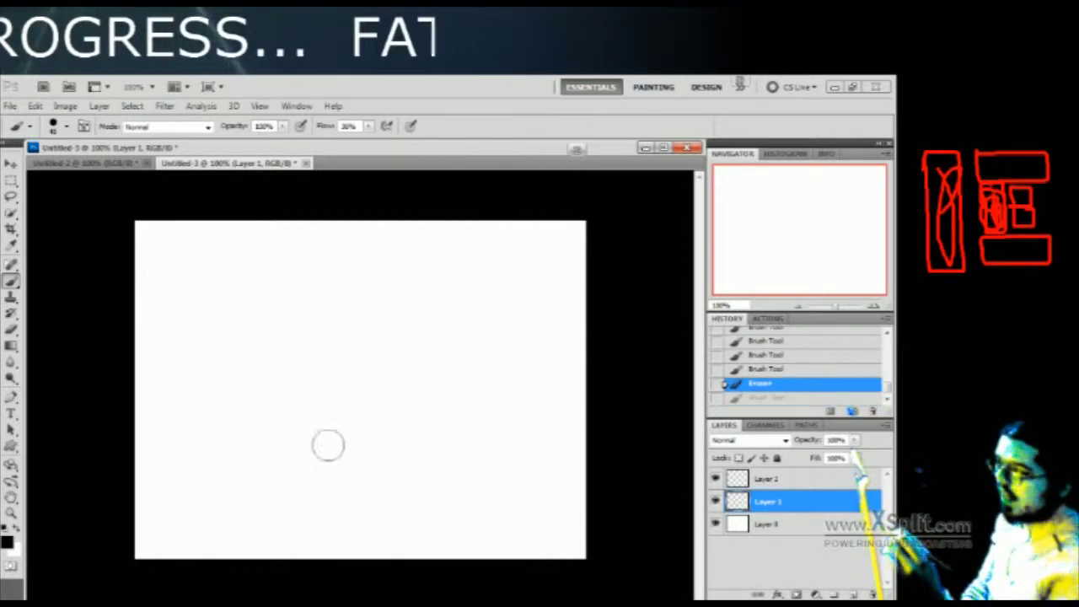
# Lower the brush flow to 9% and paint a translucent looping stroke with a row of dots above it
pyautogui.click(370, 126)
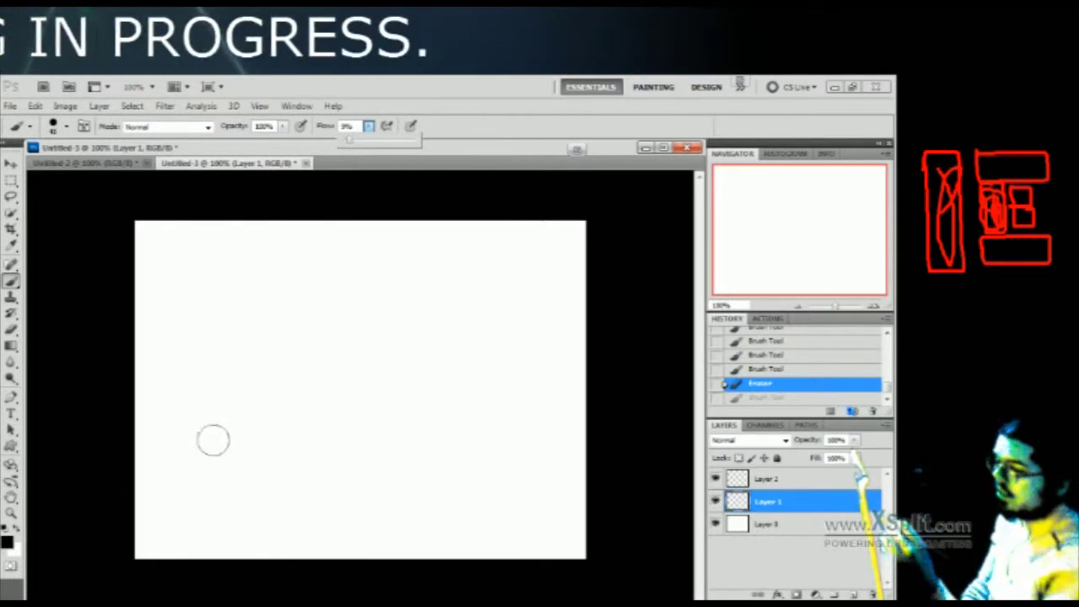
pyautogui.moveTo(167, 486)
pyautogui.mouseDown()
pyautogui.moveTo(210, 453)
pyautogui.moveTo(424, 349)
pyautogui.moveTo(313, 325)
pyautogui.moveTo(515, 403)
pyautogui.moveTo(532, 433)
pyautogui.mouseUp()
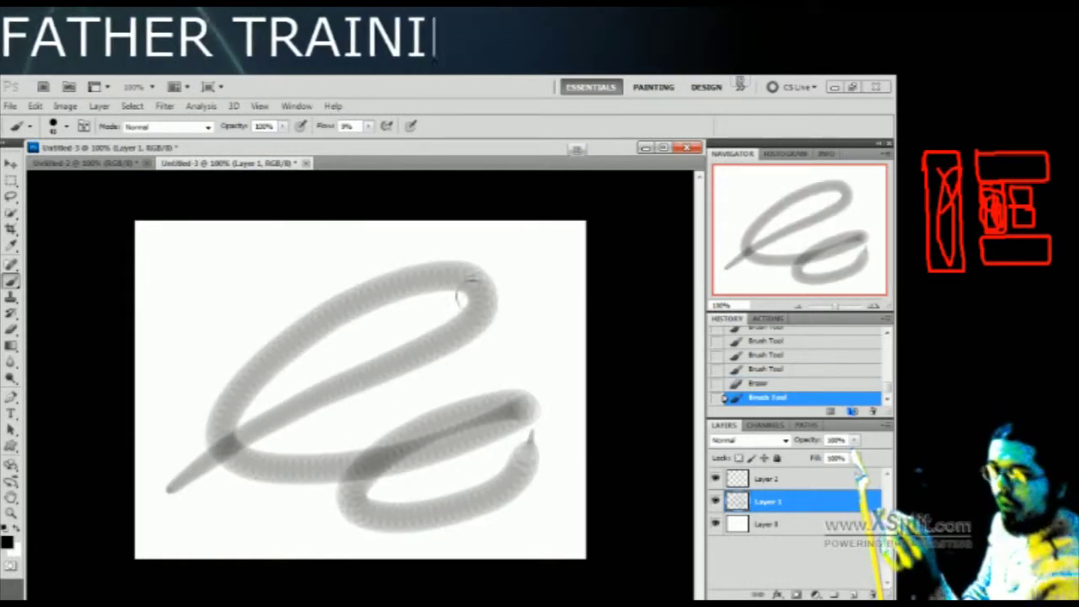
pyautogui.moveTo(200, 303)
pyautogui.mouseDown()
pyautogui.moveTo(344, 256)
pyautogui.moveTo(436, 247)
pyautogui.mouseUp()
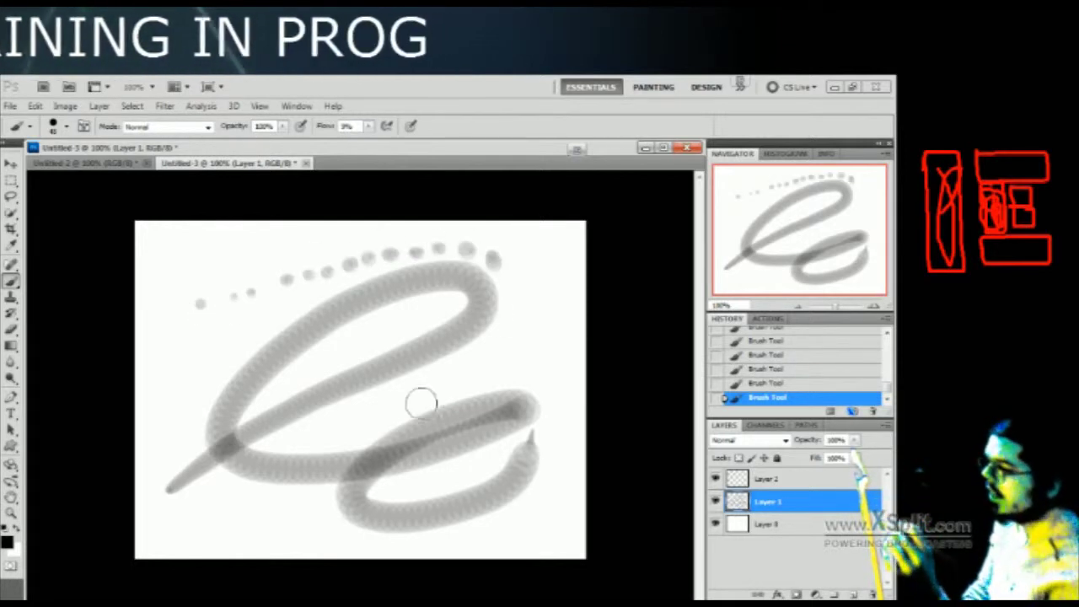
# Undo the row of dots and the looping stroke until Layer 1 is blank
pyautogui.hotkey('ctrl', 'alt', 'z')
pyautogui.hotkey('ctrl', 'alt', 'z')
pyautogui.hotkey('ctrl', 'alt', 'z')
pyautogui.hotkey('ctrl', 'alt', 'z')
pyautogui.hotkey('ctrl', 'alt', 'z')
pyautogui.hotkey('ctrl', 'alt', 'z')
pyautogui.hotkey('ctrl', 'alt', 'z')
pyautogui.hotkey('ctrl', 'alt', 'z')
pyautogui.hotkey('ctrl', 'alt', 'z')
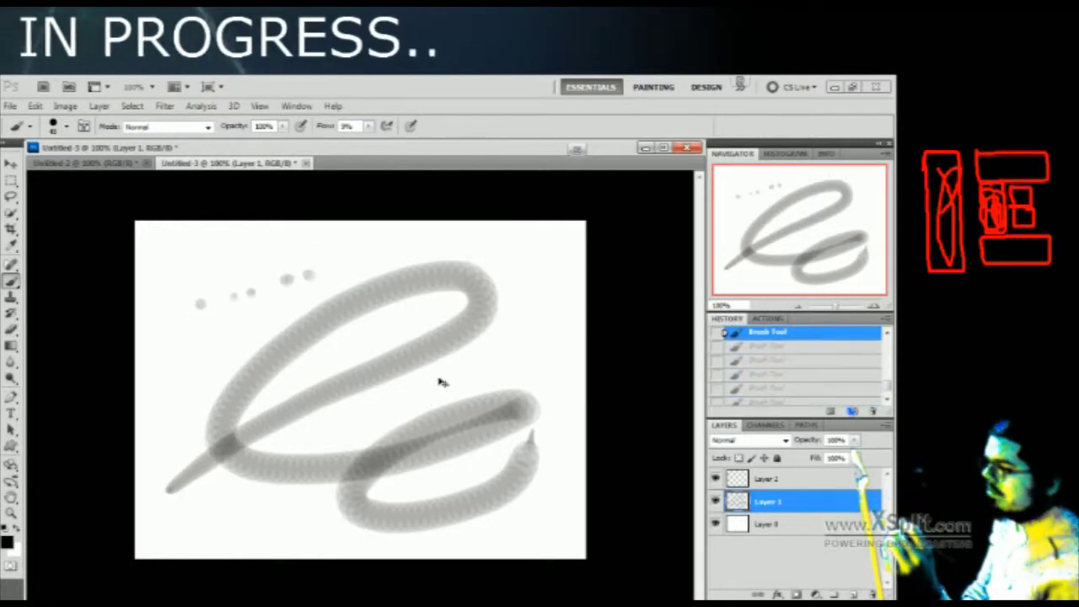
pyautogui.hotkey('ctrl', 'alt', 'z')
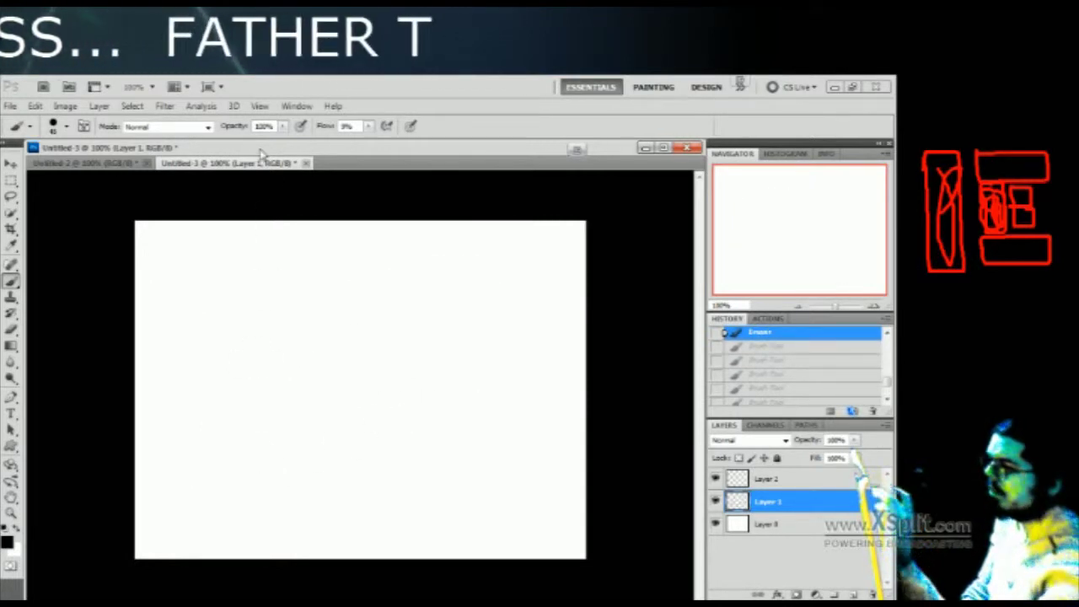
# Raise the flow to 100%, enable airbrush mode, and paint winding and curved black strokes on Layer 1
pyautogui.click(368, 126)
pyautogui.click(397, 102)
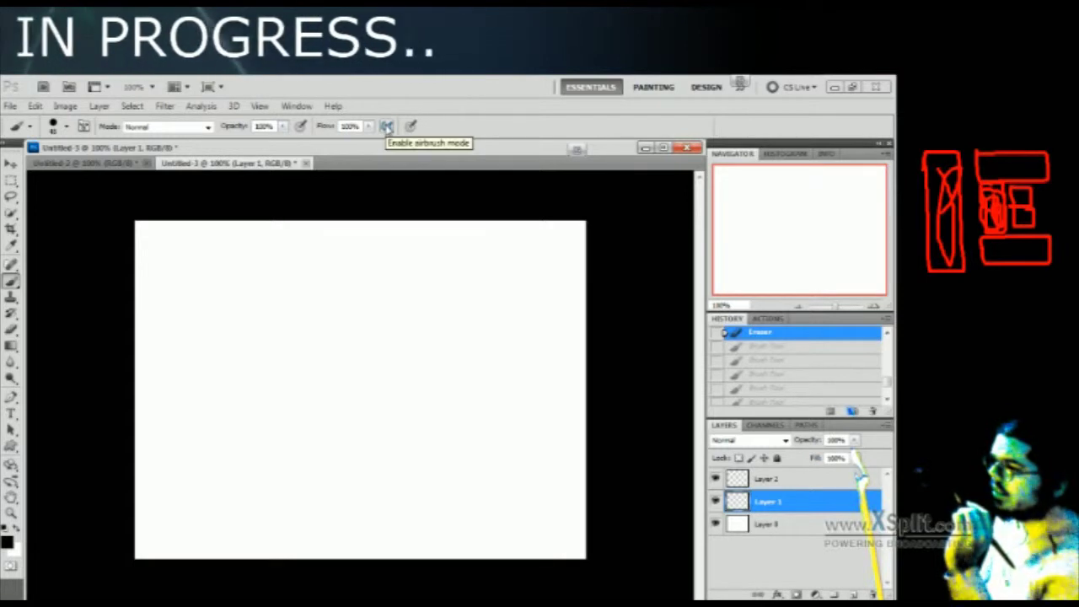
pyautogui.click(386, 127)
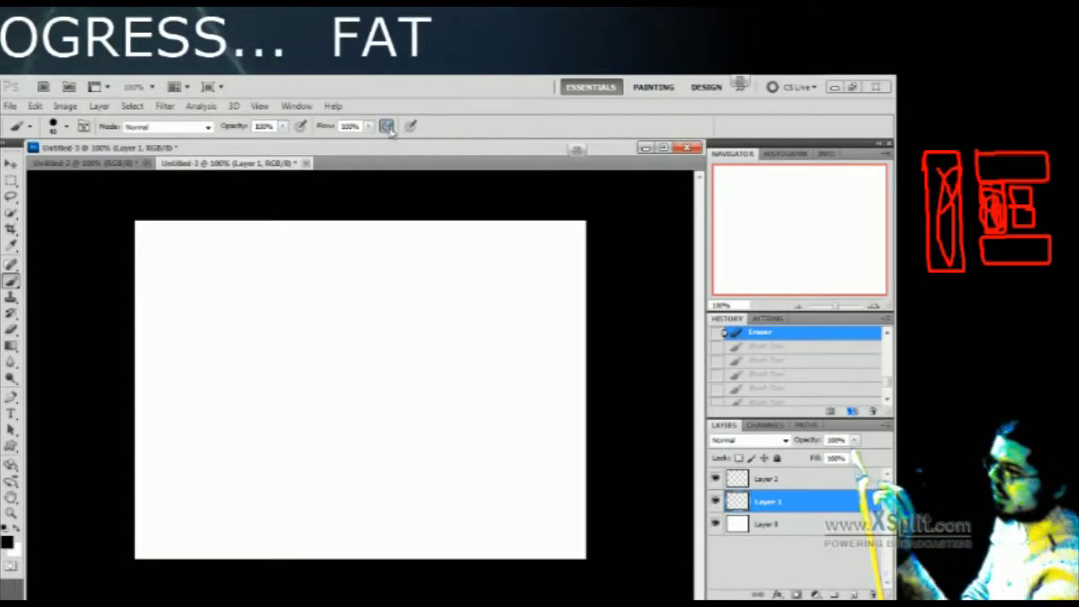
pyautogui.moveTo(173, 485)
pyautogui.mouseDown()
pyautogui.moveTo(334, 361)
pyautogui.moveTo(465, 385)
pyautogui.moveTo(378, 469)
pyautogui.moveTo(265, 513)
pyautogui.moveTo(455, 498)
pyautogui.mouseUp()
pyautogui.moveTo(396, 283)
pyautogui.mouseDown()
pyautogui.moveTo(298, 289)
pyautogui.moveTo(179, 390)
pyautogui.mouseUp()
# Lower the airbrush flow to 4%, try a stroke across the existing curves, and undo it
pyautogui.click(368, 125)
pyautogui.moveTo(351, 146); pyautogui.dragTo(297, 159)
pyautogui.moveTo(220, 327)
pyautogui.mouseDown()
pyautogui.moveTo(318, 284)
pyautogui.moveTo(339, 334)
pyautogui.moveTo(383, 374)
pyautogui.moveTo(469, 287)
pyautogui.moveTo(530, 319)
pyautogui.moveTo(403, 448)
pyautogui.moveTo(465, 501)
pyautogui.moveTo(530, 380)
pyautogui.mouseUp()
pyautogui.hotkey('ctrl', 'z')
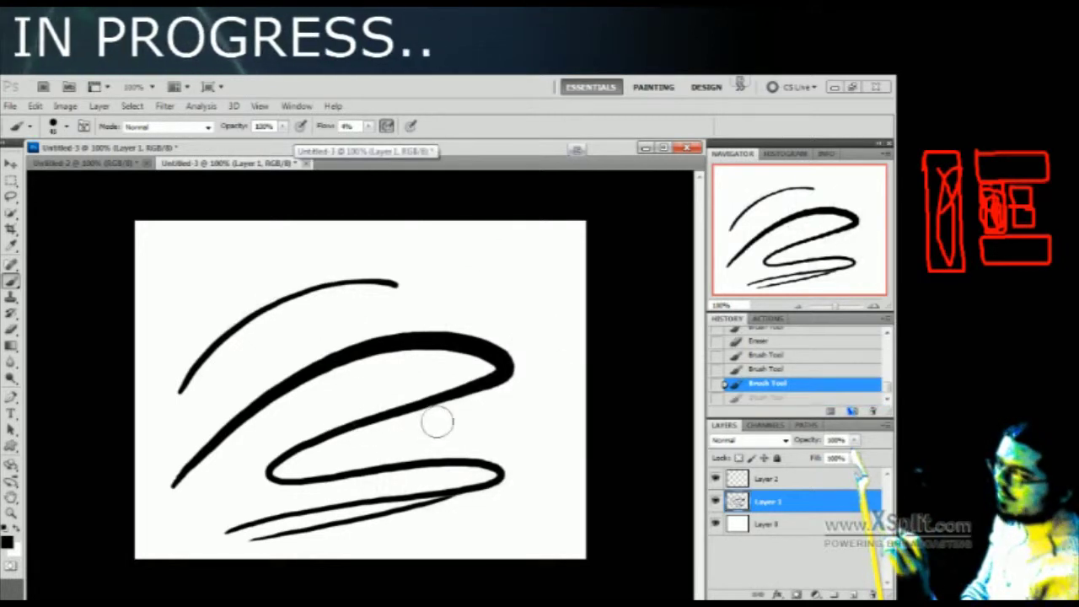
# Undo the remaining curves, try a winding black stroke in airbrush mode at 100% flow, and undo it
pyautogui.hotkey('ctrl', 'alt', 'z')
pyautogui.hotkey('ctrl', 'alt', 'z')
pyautogui.hotkey('ctrl', 'alt', 'z')
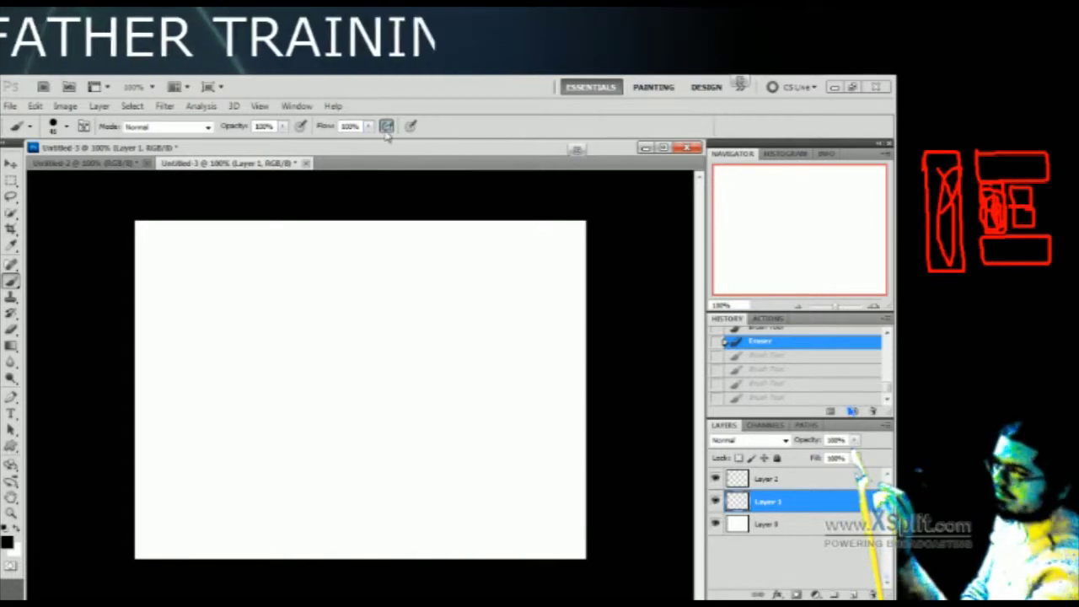
pyautogui.moveTo(217, 393)
pyautogui.mouseDown()
pyautogui.moveTo(396, 307)
pyautogui.moveTo(272, 426)
pyautogui.moveTo(451, 400)
pyautogui.moveTo(516, 442)
pyautogui.moveTo(156, 530)
pyautogui.mouseUp()
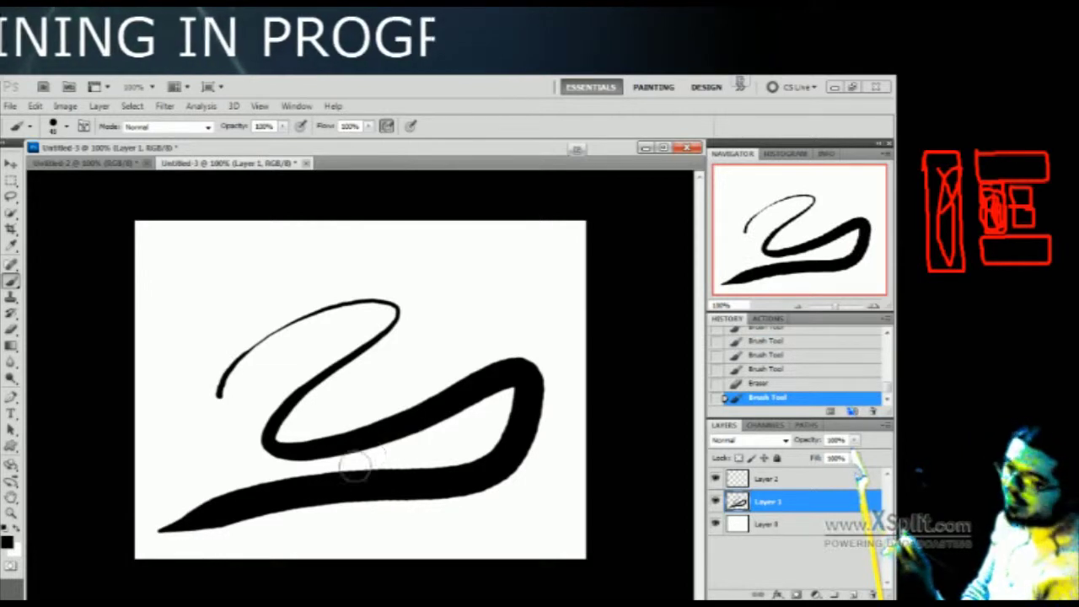
pyautogui.hotkey('ctrl', 'z')
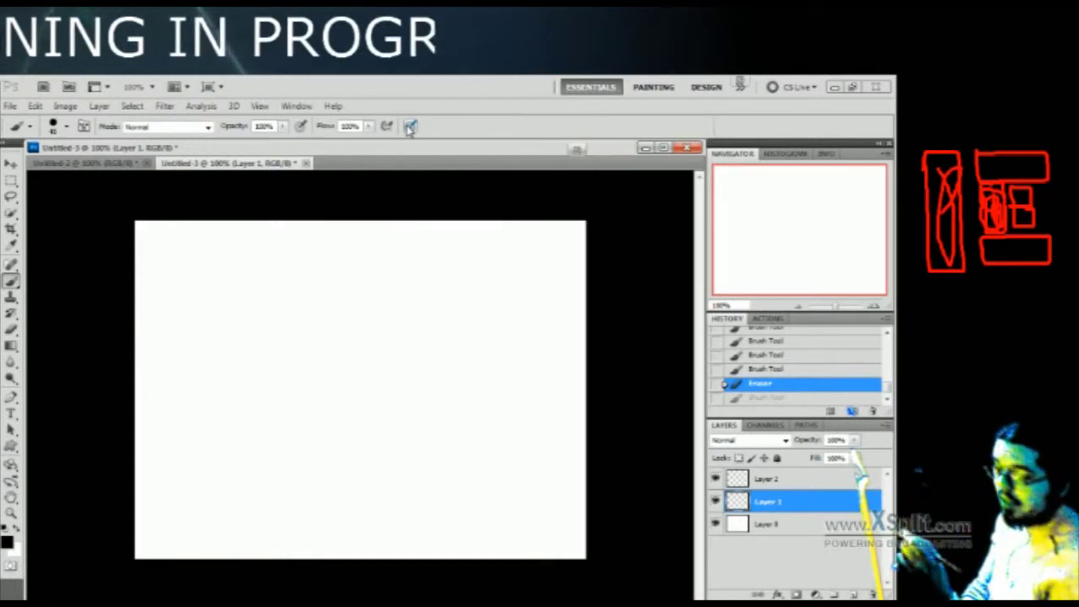
# Paint a black figure-eight loop, several thin slanted strokes and one thick arc across Layer 1
pyautogui.moveTo(176, 489)
pyautogui.mouseDown()
pyautogui.moveTo(233, 450)
pyautogui.moveTo(376, 469)
pyautogui.moveTo(466, 373)
pyautogui.moveTo(250, 496)
pyautogui.moveTo(279, 405)
pyautogui.moveTo(461, 371)
pyautogui.mouseUp()
pyautogui.moveTo(437, 316); pyautogui.dragTo(168, 438)
pyautogui.moveTo(363, 337); pyautogui.dragTo(476, 294)
pyautogui.moveTo(396, 301); pyautogui.dragTo(191, 371)
pyautogui.moveTo(293, 349); pyautogui.dragTo(382, 310)
pyautogui.moveTo(202, 339); pyautogui.dragTo(408, 292)
pyautogui.moveTo(513, 268)
pyautogui.mouseDown()
pyautogui.moveTo(439, 261)
pyautogui.moveTo(262, 296)
pyautogui.moveTo(132, 366)
pyautogui.mouseUp()
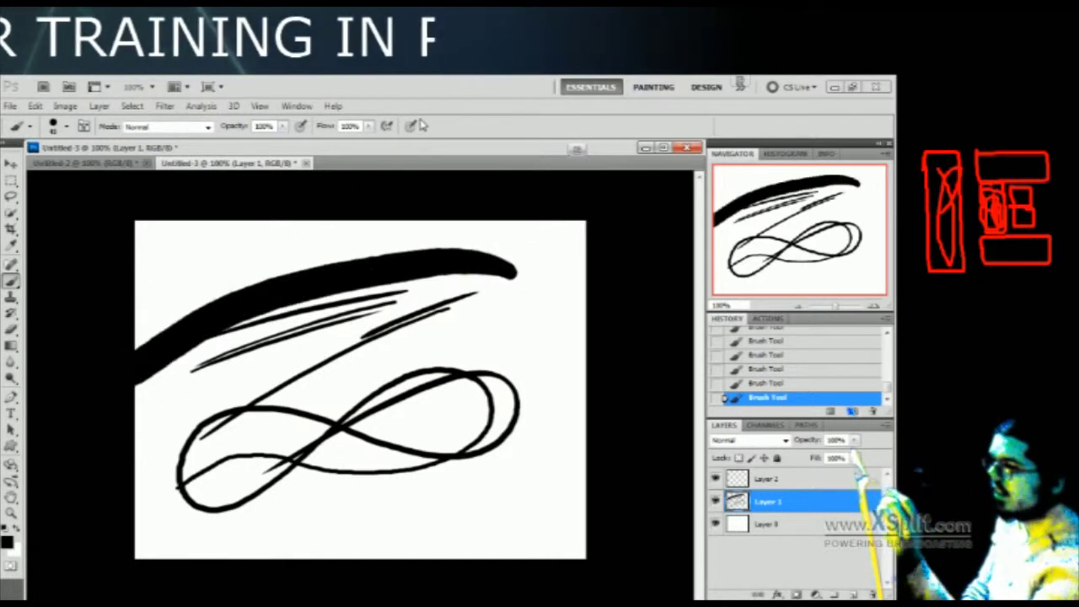
# Add winding curves, short marks, long slanted lines and a thick diagonal band over the existing strokes on Layer 1
pyautogui.moveTo(336, 406)
pyautogui.mouseDown()
pyautogui.moveTo(439, 344)
pyautogui.moveTo(544, 345)
pyautogui.moveTo(502, 325)
pyautogui.moveTo(443, 428)
pyautogui.moveTo(301, 463)
pyautogui.moveTo(417, 505)
pyautogui.moveTo(547, 504)
pyautogui.mouseUp()
pyautogui.moveTo(542, 455); pyautogui.dragTo(511, 477)
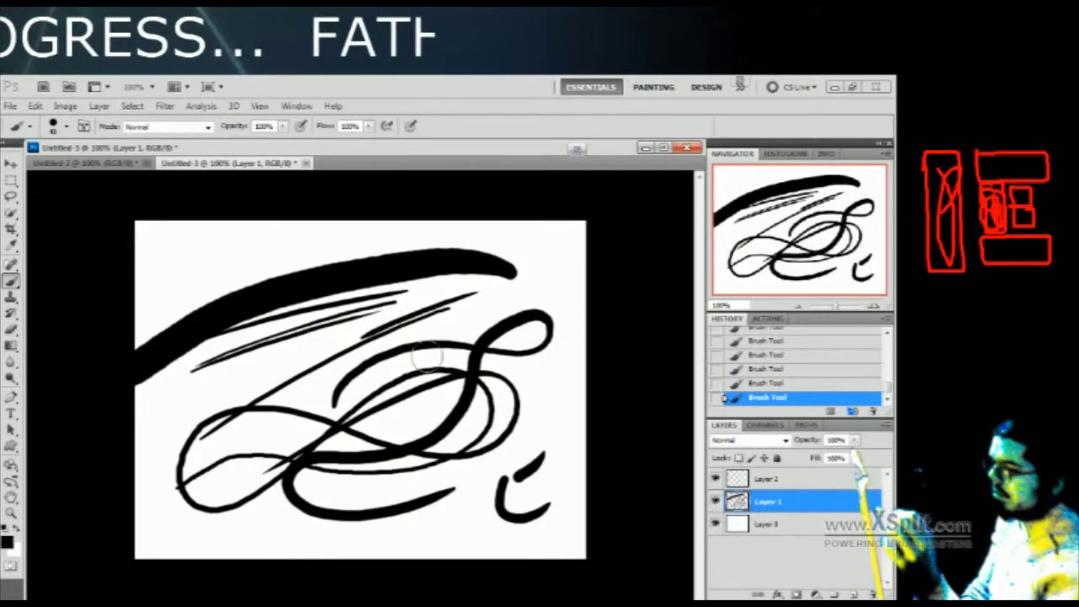
pyautogui.moveTo(426, 358); pyautogui.dragTo(253, 510)
pyautogui.moveTo(413, 478); pyautogui.dragTo(483, 473)
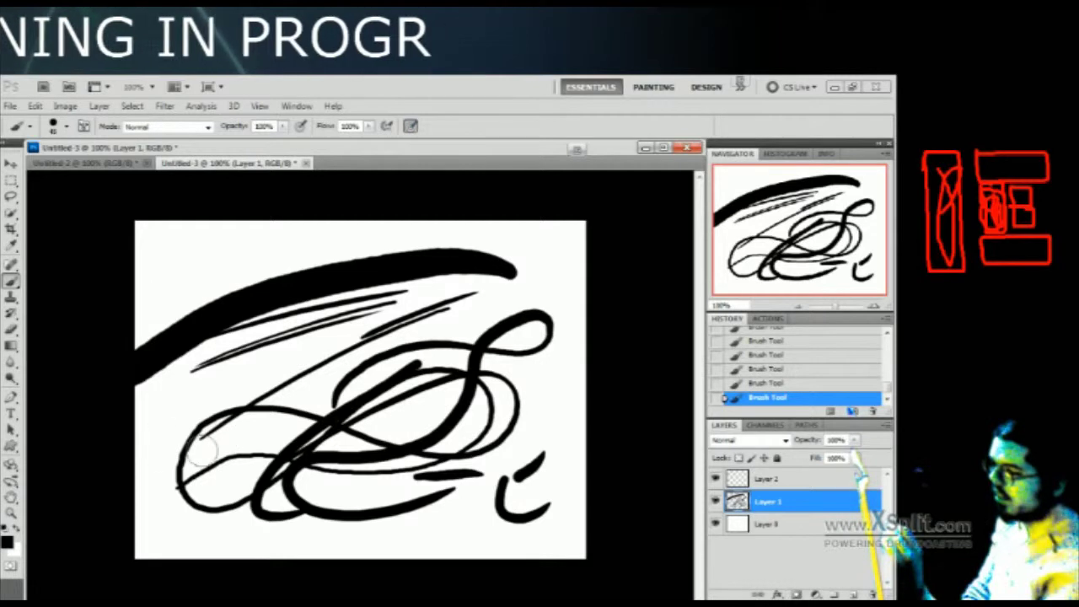
pyautogui.moveTo(184, 401); pyautogui.dragTo(300, 347)
pyautogui.moveTo(147, 448)
pyautogui.mouseDown()
pyautogui.moveTo(307, 357)
pyautogui.moveTo(502, 319)
pyautogui.mouseUp()
pyautogui.moveTo(244, 442); pyautogui.dragTo(553, 387)
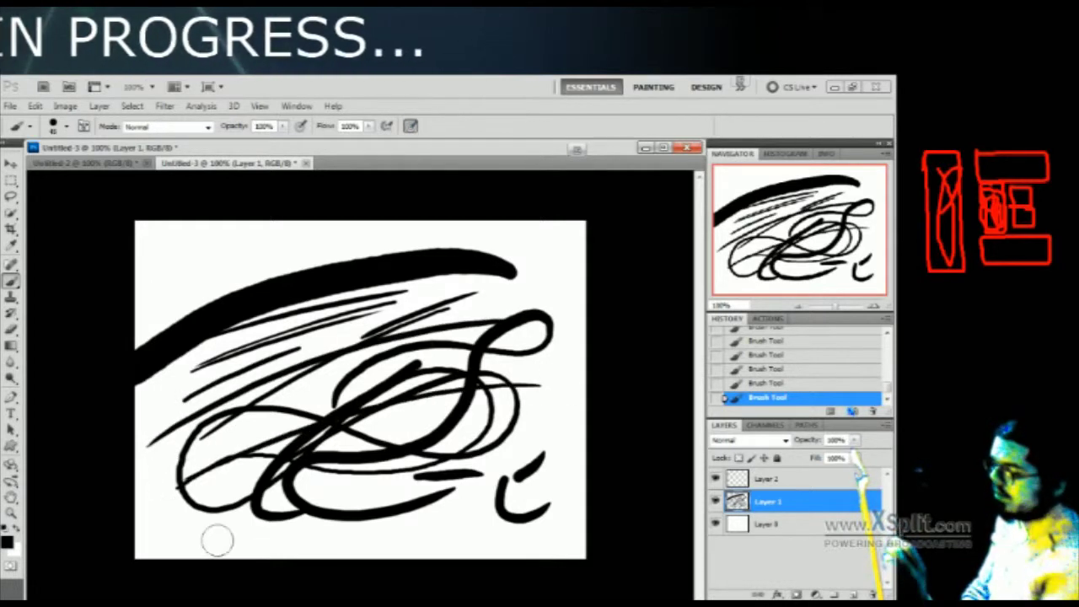
pyautogui.moveTo(218, 540); pyautogui.dragTo(567, 476)
pyautogui.moveTo(538, 408); pyautogui.dragTo(139, 510)
pyautogui.moveTo(300, 456); pyautogui.dragTo(540, 405)
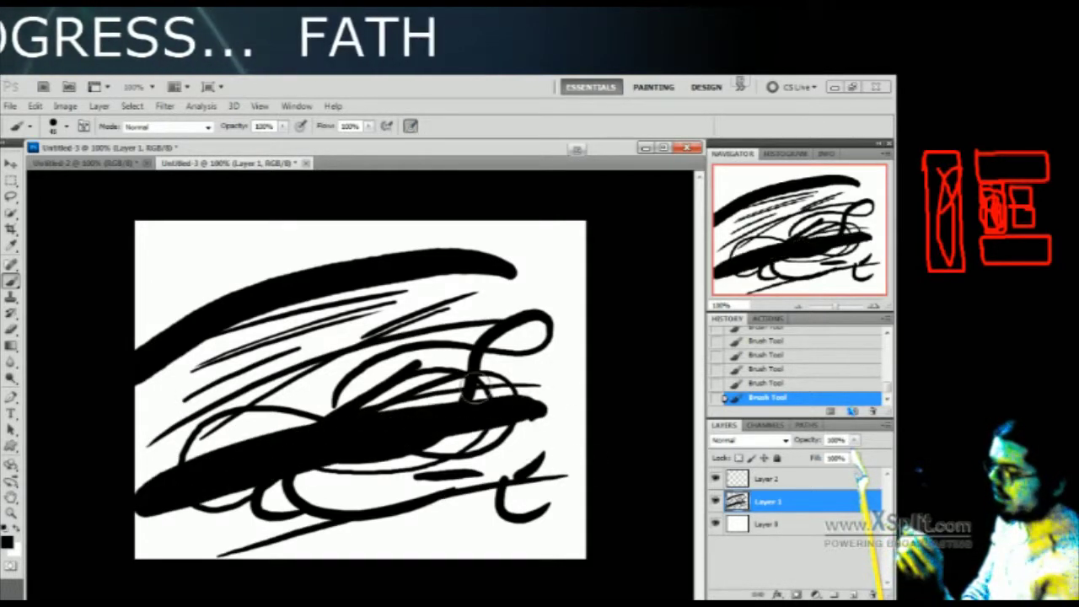
pyautogui.moveTo(513, 313)
pyautogui.mouseDown()
pyautogui.moveTo(358, 359)
pyautogui.moveTo(203, 459)
pyautogui.mouseUp()
# Erase all strokes from Layer 1, try a thick winding black stroke, and undo it
pyautogui.press('e')
pyautogui.moveTo(253, 250)
pyautogui.mouseDown()
pyautogui.moveTo(236, 303)
pyautogui.moveTo(588, 270)
pyautogui.moveTo(337, 345)
pyautogui.moveTo(497, 357)
pyautogui.moveTo(562, 481)
pyautogui.moveTo(636, 516)
pyautogui.mouseUp()
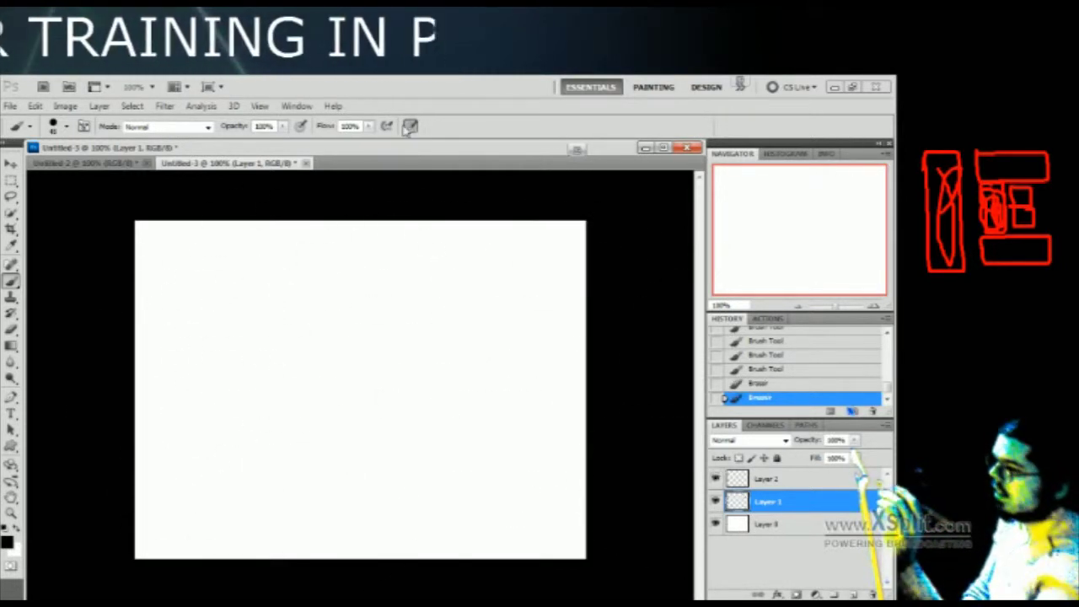
pyautogui.moveTo(218, 486)
pyautogui.mouseDown()
pyautogui.moveTo(467, 365)
pyautogui.moveTo(272, 327)
pyautogui.moveTo(266, 346)
pyautogui.moveTo(495, 239)
pyautogui.moveTo(489, 465)
pyautogui.moveTo(254, 511)
pyautogui.moveTo(261, 385)
pyautogui.moveTo(400, 455)
pyautogui.moveTo(505, 432)
pyautogui.moveTo(562, 449)
pyautogui.moveTo(484, 368)
pyautogui.moveTo(227, 413)
pyautogui.moveTo(391, 341)
pyautogui.moveTo(439, 350)
pyautogui.mouseUp()
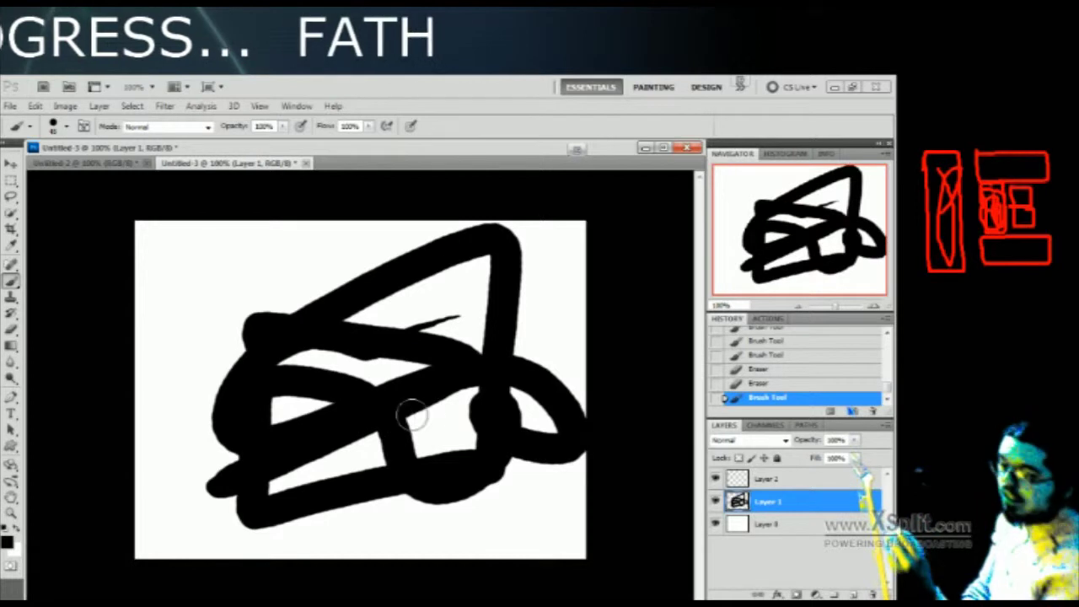
pyautogui.hotkey('ctrl', 'z')
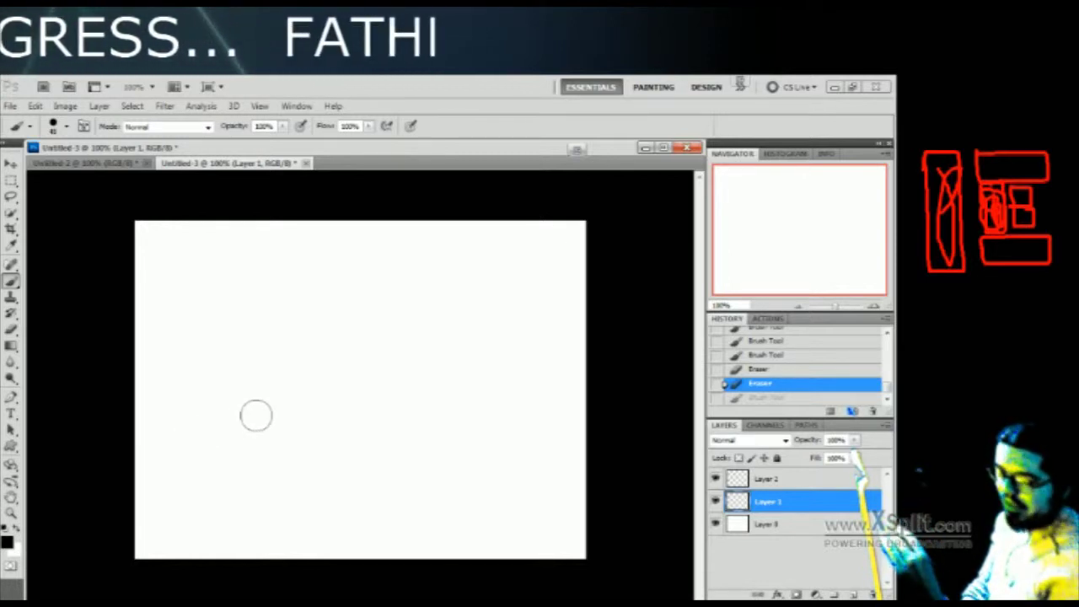
# Paint a series of thin, tapered, sweeping black strokes with curved ends on Layer 1
pyautogui.moveTo(294, 384)
pyautogui.mouseDown()
pyautogui.moveTo(366, 393)
pyautogui.moveTo(250, 472)
pyautogui.mouseUp()
pyautogui.moveTo(312, 476); pyautogui.dragTo(521, 415)
pyautogui.moveTo(464, 339)
pyautogui.mouseDown()
pyautogui.moveTo(231, 390)
pyautogui.moveTo(183, 429)
pyautogui.mouseUp()
pyautogui.moveTo(258, 397)
pyautogui.mouseDown()
pyautogui.moveTo(433, 337)
pyautogui.moveTo(317, 434)
pyautogui.mouseUp()
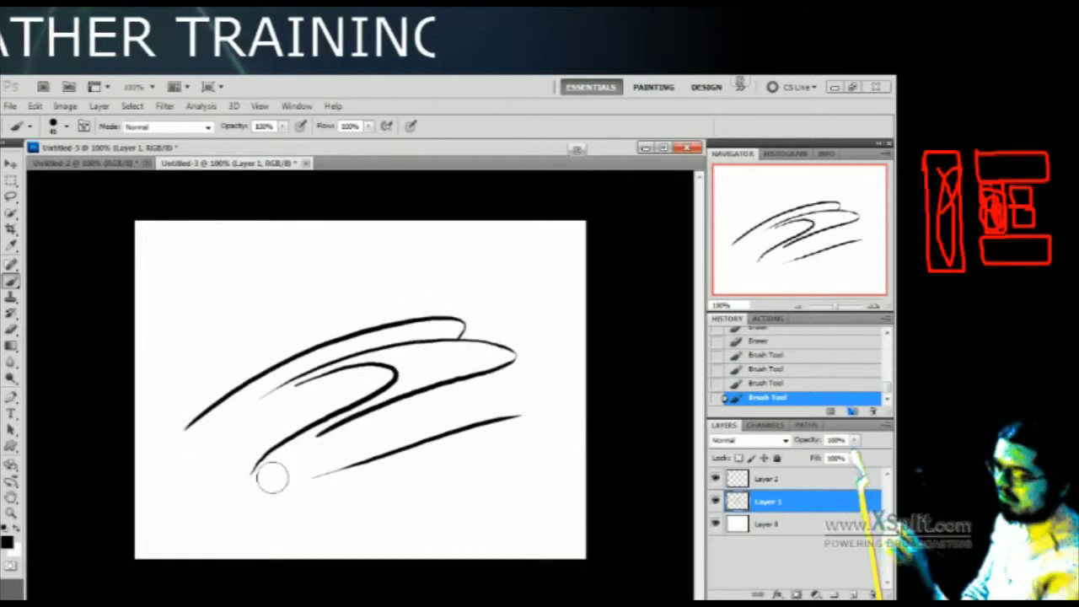
pyautogui.moveTo(396, 427); pyautogui.dragTo(449, 439)
pyautogui.moveTo(278, 509); pyautogui.dragTo(472, 459)
pyautogui.moveTo(337, 504); pyautogui.dragTo(508, 445)
pyautogui.moveTo(270, 538); pyautogui.dragTo(531, 460)
pyautogui.moveTo(363, 515); pyautogui.dragTo(564, 462)
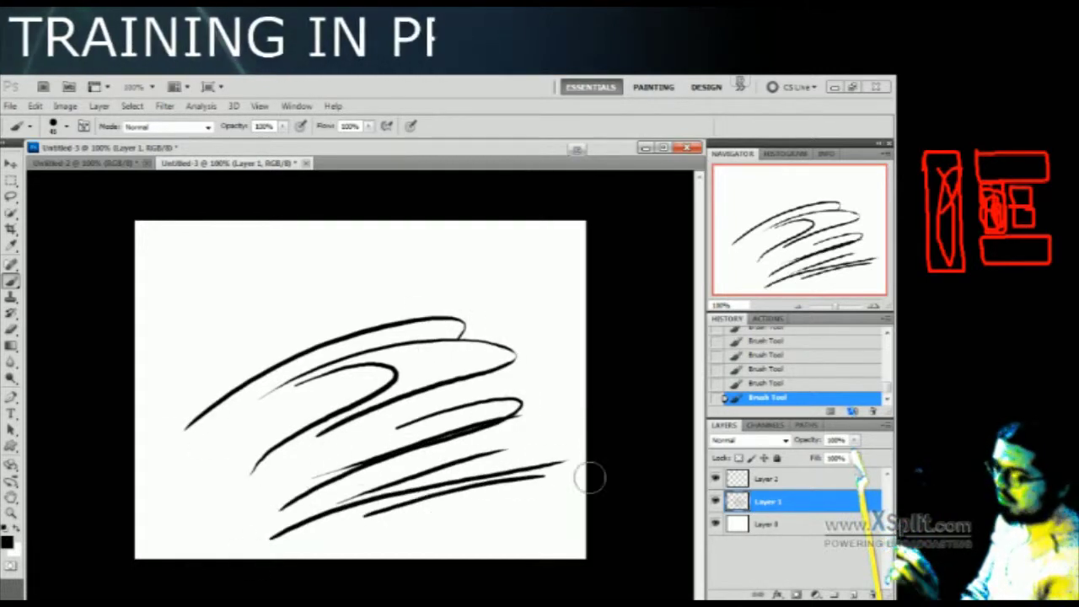
pyautogui.moveTo(395, 513); pyautogui.dragTo(413, 497)
# Step back through the history until all the sweeping strokes on Layer 1 are removed
pyautogui.hotkey('ctrl', 'alt', 'z')
pyautogui.hotkey('ctrl', 'alt', 'z')
pyautogui.hotkey('ctrl', 'alt', 'z')
pyautogui.hotkey('ctrl', 'alt', 'z')
pyautogui.hotkey('ctrl', 'alt', 'z')
pyautogui.hotkey('ctrl', 'alt', 'z')
pyautogui.hotkey('ctrl', 'alt', 'z')
pyautogui.hotkey('ctrl', 'alt', 'z')
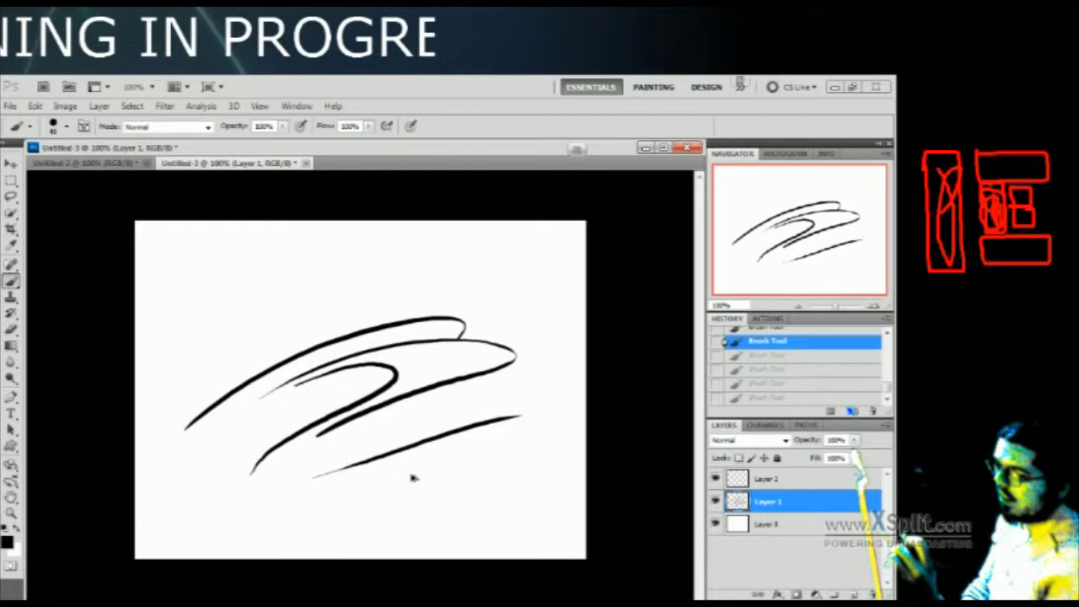
pyautogui.hotkey('ctrl', 'alt', 'z')
pyautogui.hotkey('ctrl', 'alt', 'z')
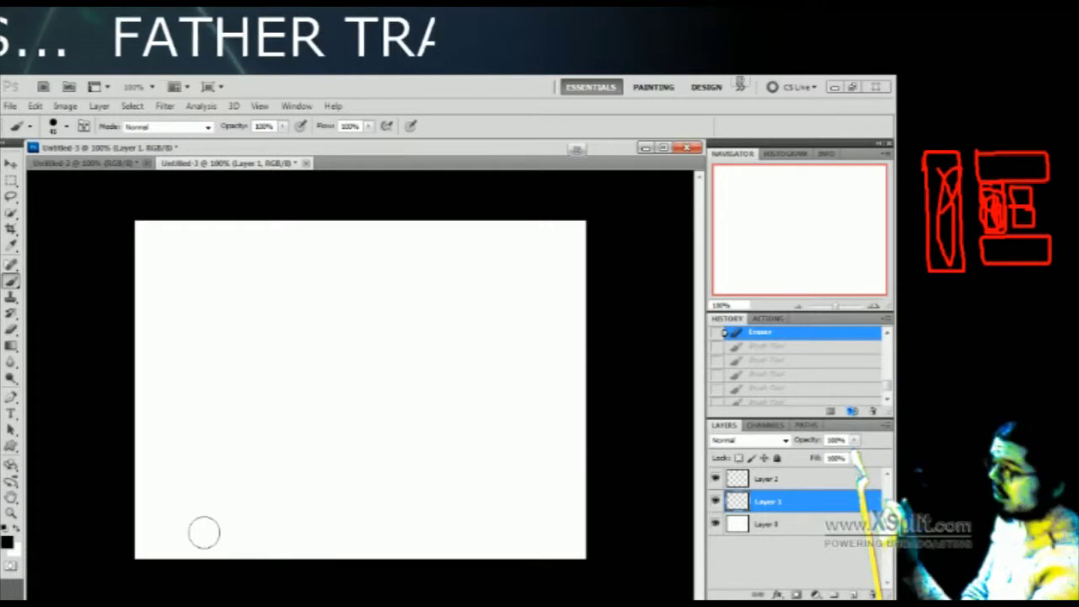
# Shrink the Eraser to a very small tip and dab it twice near the blank canvas's left edge
pyautogui.click(11, 329)
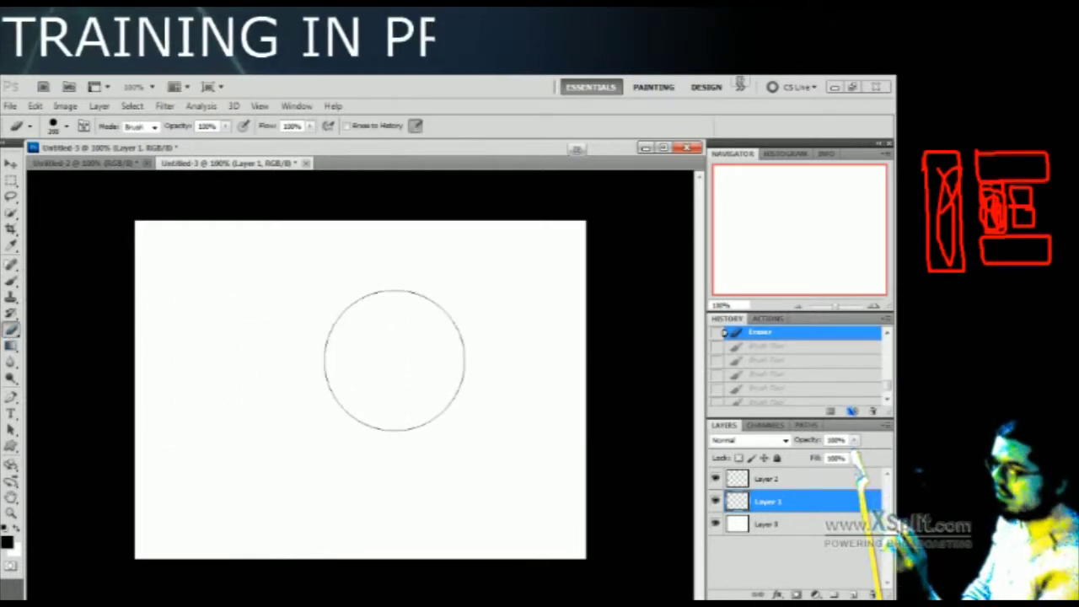
pyautogui.scroll(3, 597, 287)
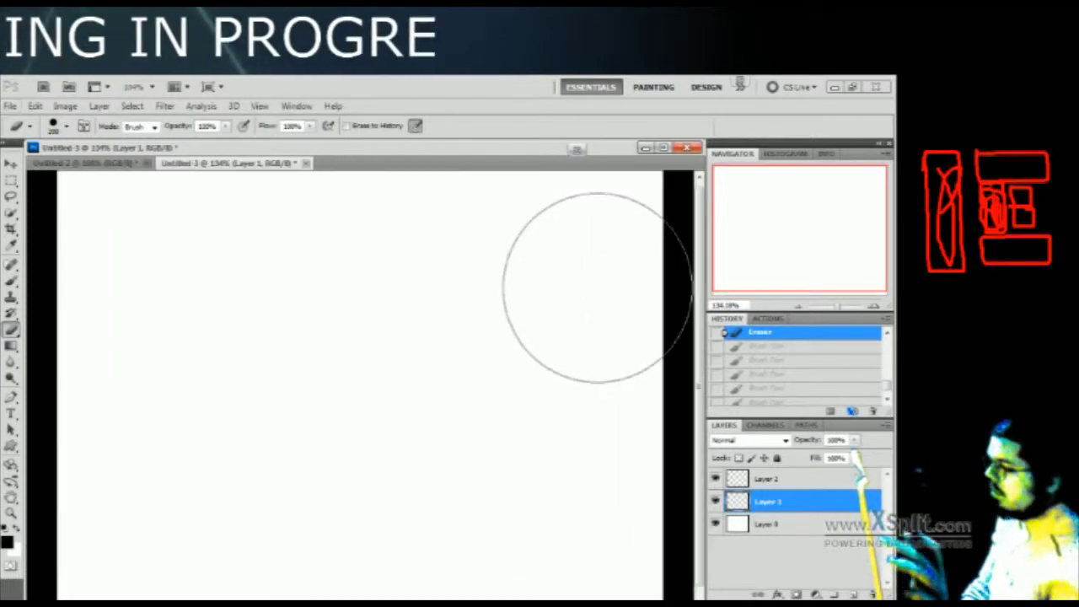
pyautogui.scroll(2, 596, 287)
pyautogui.press(']')
pyautogui.press(']')
pyautogui.press('[')
pyautogui.press('[')
pyautogui.press('[')
pyautogui.press('[')
pyautogui.press('[')
pyautogui.press('[')
pyautogui.press('[')
pyautogui.press('[')
pyautogui.press('[')
pyautogui.press('[')
pyautogui.press('[')
pyautogui.press('[')
pyautogui.press('[')
pyautogui.press('[')
pyautogui.press('[')
pyautogui.press('[')
pyautogui.click(49, 324)
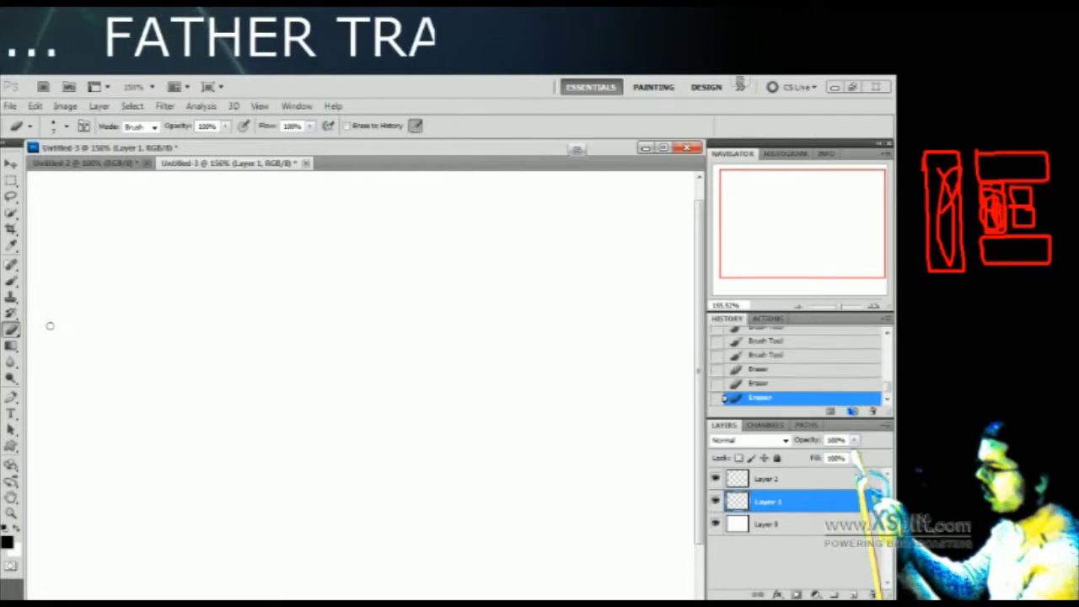
pyautogui.click(38, 324)
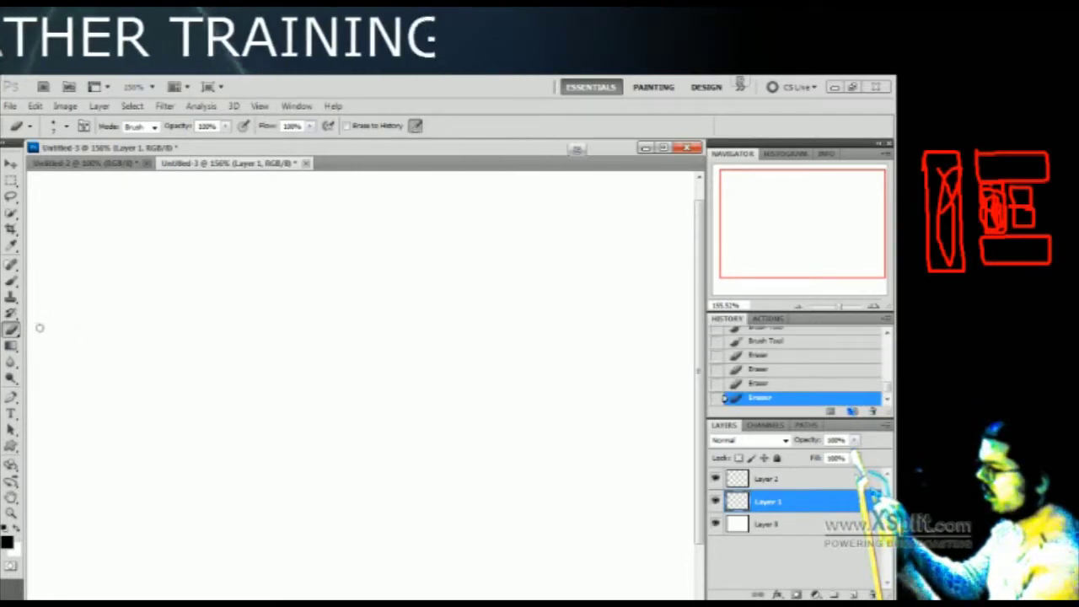
# Try a thick black zigzag with the Brush tool, erase across part of it with the small Eraser, and undo both
pyautogui.click(11, 280)
pyautogui.click(11, 330)
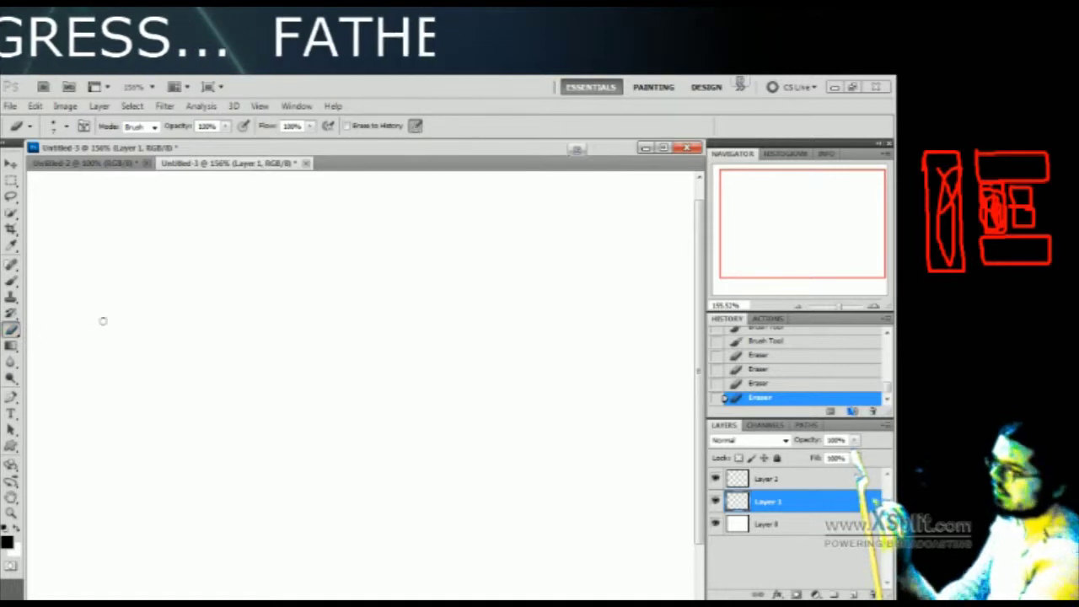
pyautogui.click(11, 280)
pyautogui.moveTo(253, 285)
pyautogui.mouseDown()
pyautogui.moveTo(397, 373)
pyautogui.moveTo(404, 392)
pyautogui.mouseUp()
pyautogui.click(11, 330)
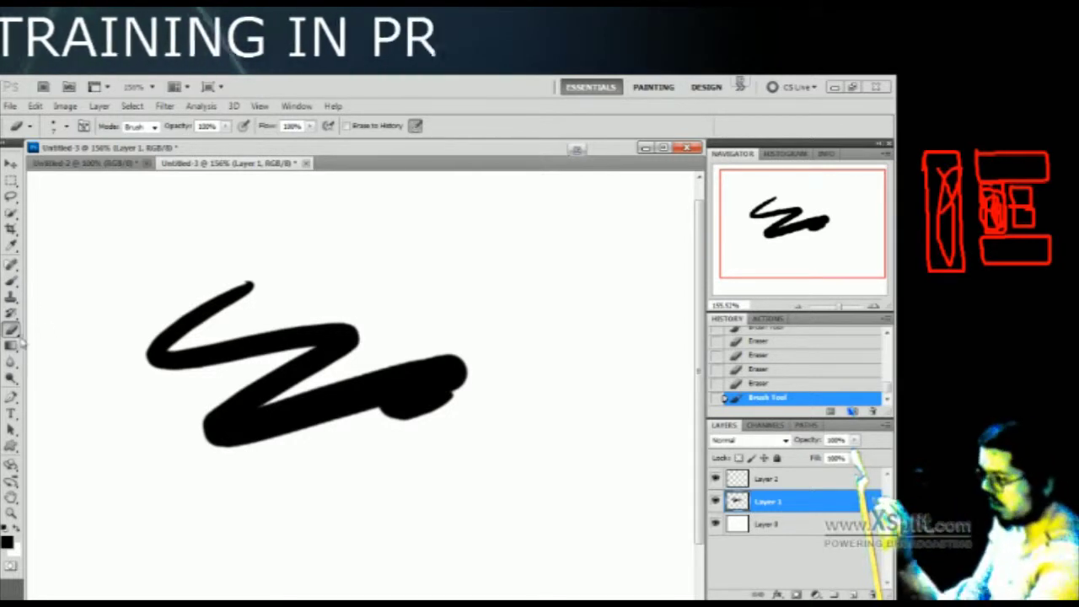
pyautogui.moveTo(358, 390)
pyautogui.mouseDown()
pyautogui.moveTo(375, 409)
pyautogui.moveTo(236, 438)
pyautogui.moveTo(396, 357)
pyautogui.moveTo(439, 396)
pyautogui.moveTo(223, 426)
pyautogui.moveTo(278, 404)
pyautogui.moveTo(421, 404)
pyautogui.mouseUp()
pyautogui.hotkey('ctrl', 'alt', 'z')
pyautogui.hotkey('ctrl', 'alt', 'z')
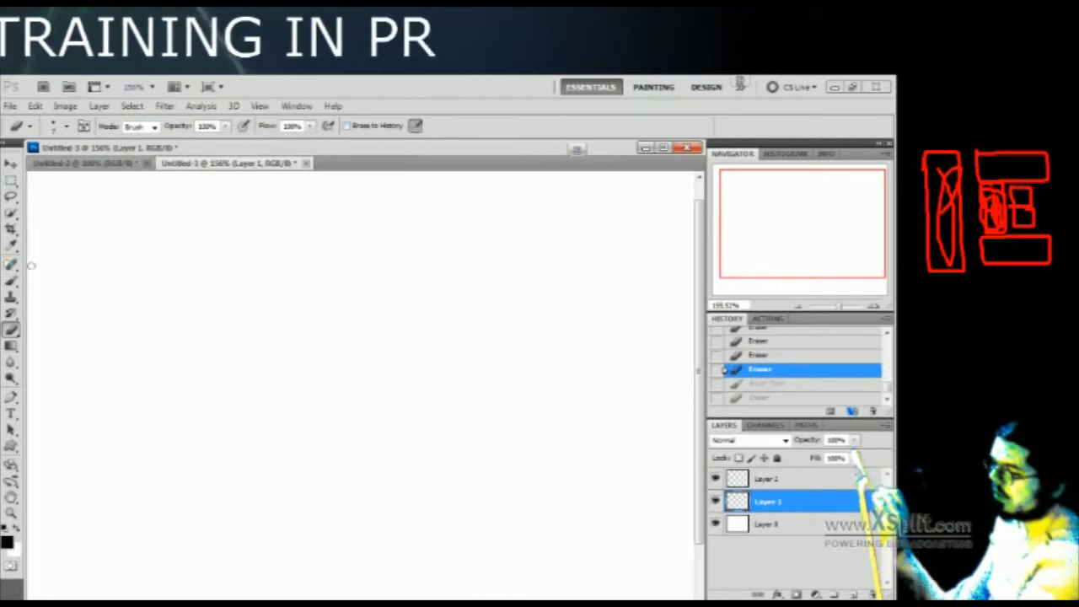
# Reduce the Brush tool's size to 10 px
pyautogui.click(13, 283)
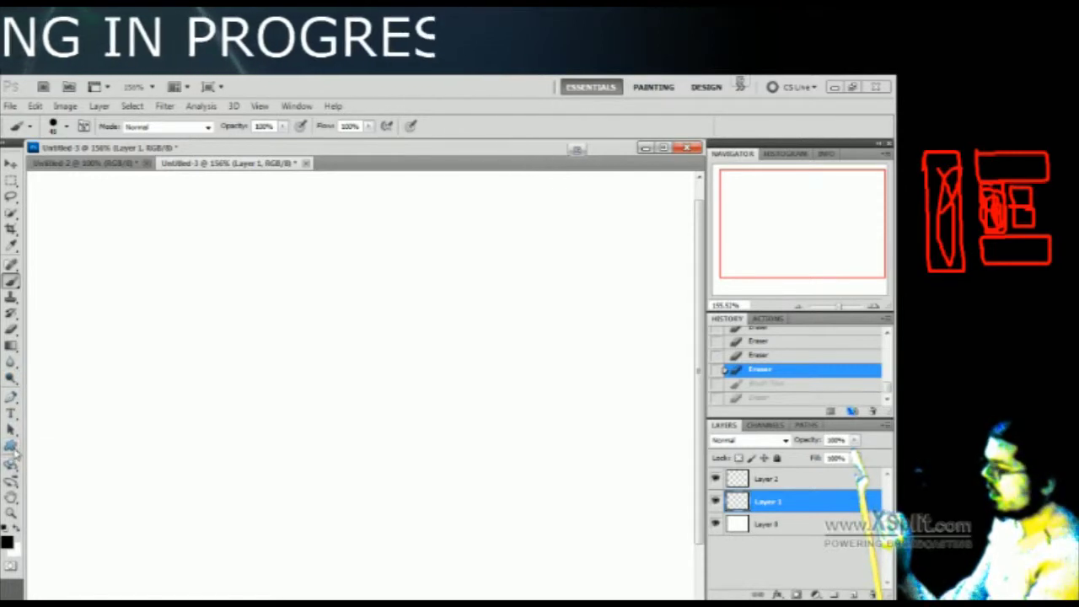
pyautogui.click(11, 180)
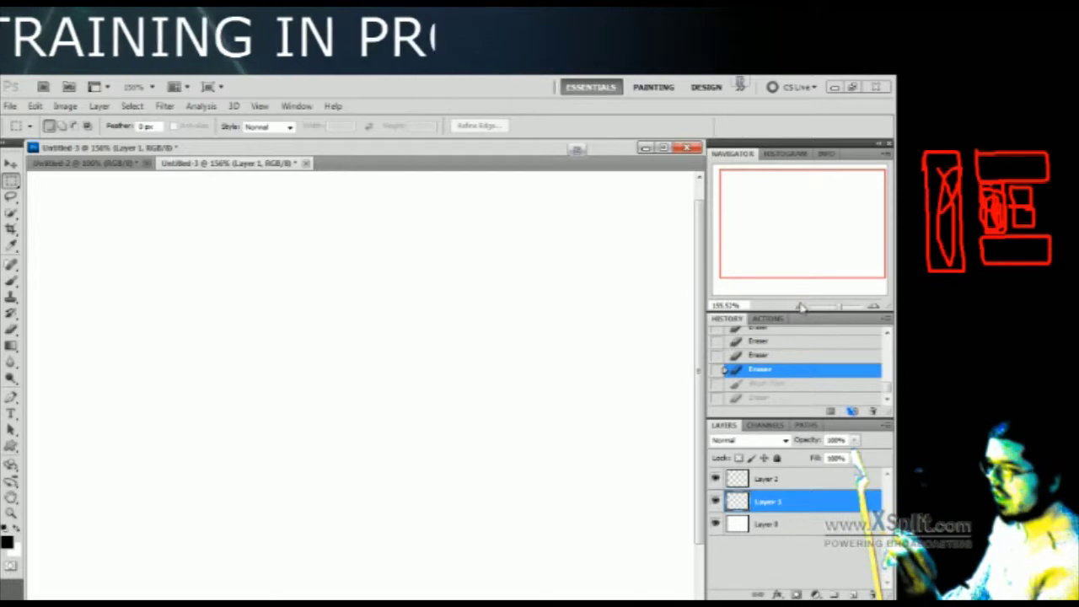
pyautogui.click(801, 307)
pyautogui.click(877, 308)
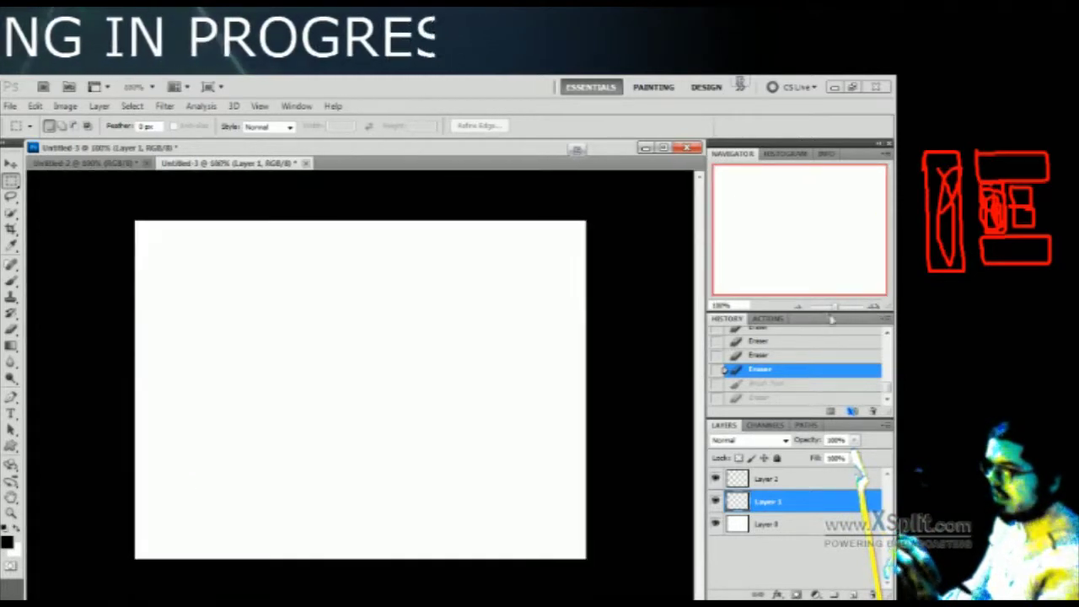
pyautogui.click(10, 287)
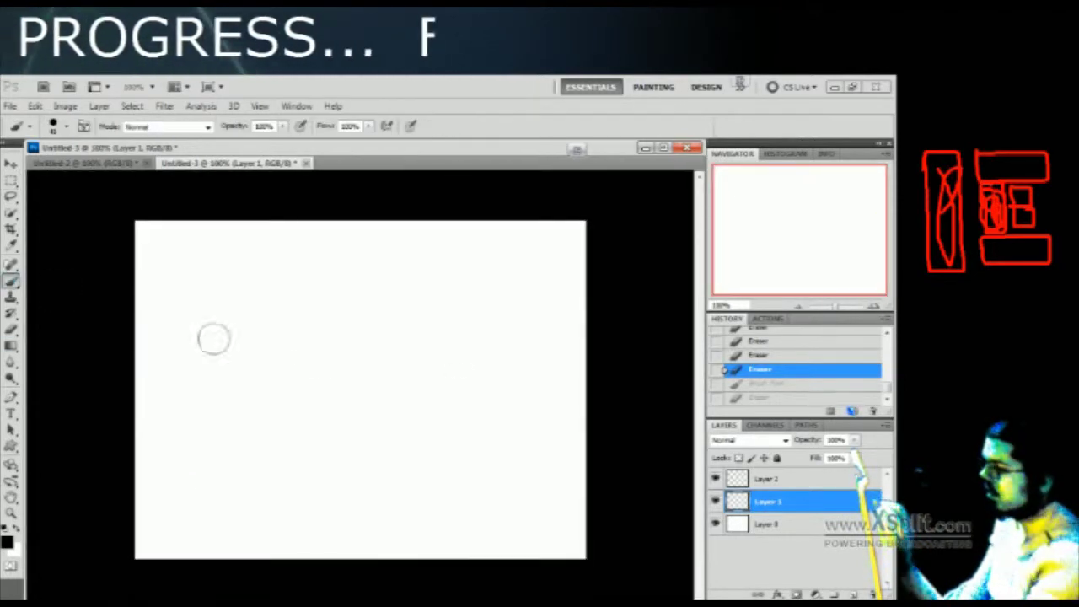
pyautogui.press('[')
pyautogui.press('[')
pyautogui.press('[')
pyautogui.press('[')
pyautogui.press('[')
pyautogui.press('[')
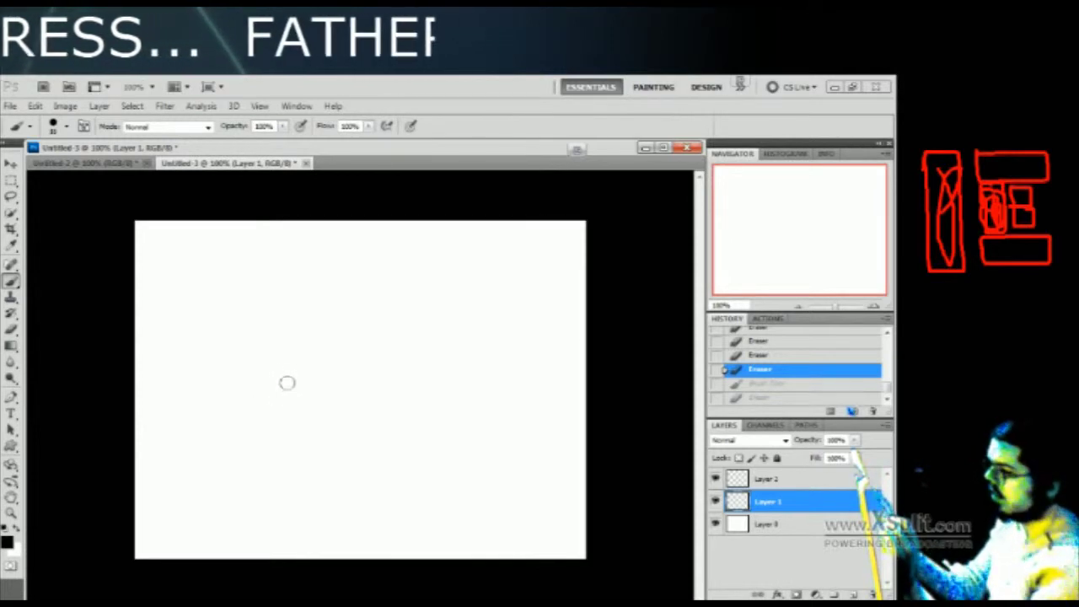
# Draw a simple black car outline with two round wheels in the middle of Layer 1
pyautogui.moveTo(287, 377)
pyautogui.mouseDown()
pyautogui.moveTo(254, 391)
pyautogui.moveTo(289, 411)
pyautogui.moveTo(297, 381)
pyautogui.mouseUp()
pyautogui.moveTo(392, 384)
pyautogui.mouseDown()
pyautogui.moveTo(351, 396)
pyautogui.moveTo(390, 381)
pyautogui.mouseUp()
pyautogui.moveTo(230, 383)
pyautogui.mouseDown()
pyautogui.moveTo(233, 348)
pyautogui.moveTo(277, 347)
pyautogui.moveTo(298, 310)
pyautogui.moveTo(374, 311)
pyautogui.moveTo(374, 338)
pyautogui.moveTo(425, 346)
pyautogui.moveTo(446, 375)
pyautogui.moveTo(404, 386)
pyautogui.mouseUp()
pyautogui.moveTo(298, 389); pyautogui.dragTo(351, 390)
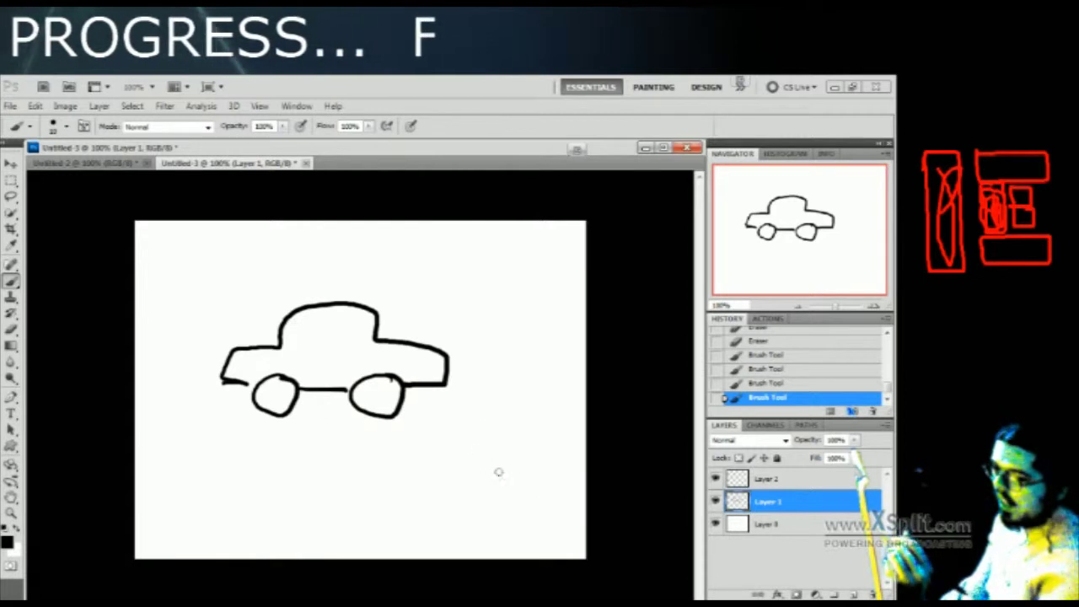
# Draw a large and a small stick figure to the right of the car on Layer 2
pyautogui.click(802, 479)
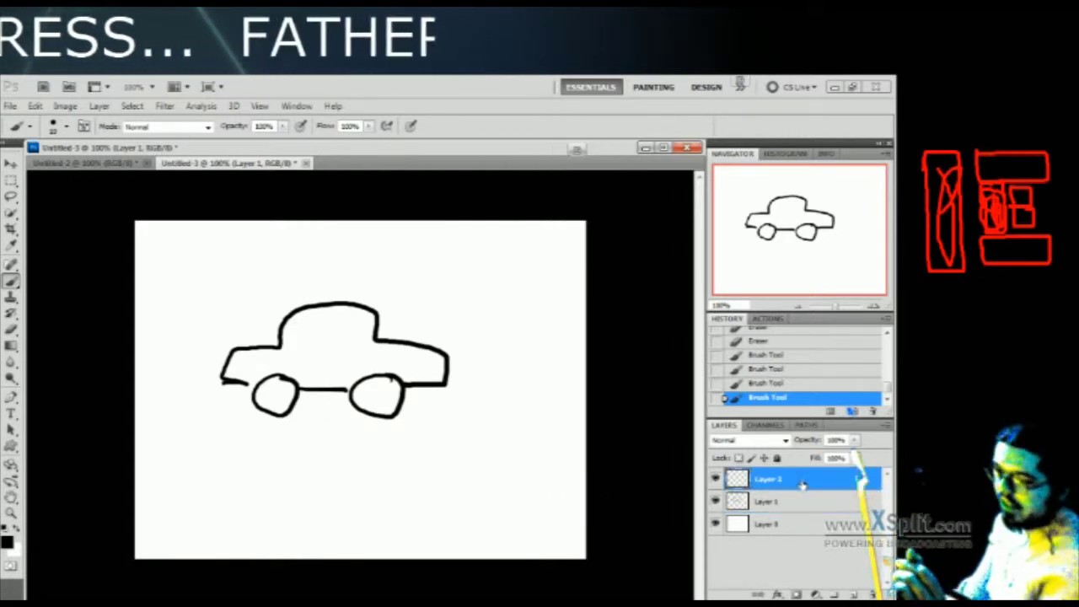
pyautogui.moveTo(520, 323)
pyautogui.mouseDown()
pyautogui.moveTo(508, 357)
pyautogui.moveTo(523, 325)
pyautogui.mouseUp()
pyautogui.moveTo(502, 361)
pyautogui.mouseDown()
pyautogui.moveTo(474, 428)
pyautogui.moveTo(507, 428)
pyautogui.mouseUp()
pyautogui.moveTo(556, 381)
pyautogui.mouseDown()
pyautogui.moveTo(520, 431)
pyautogui.moveTo(540, 432)
pyautogui.mouseUp()
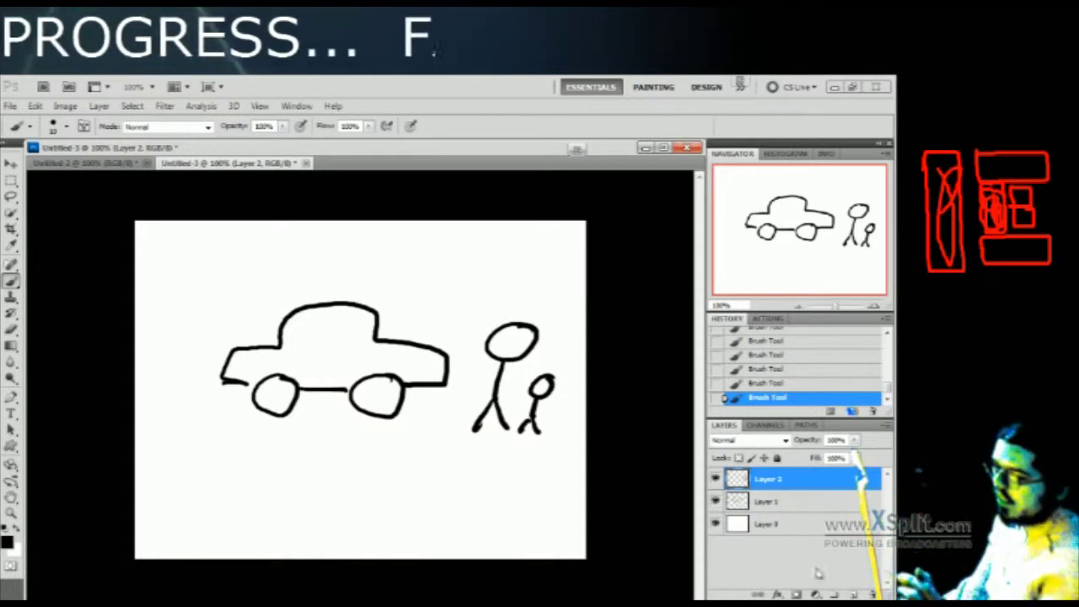
# Draw a cloud in the canvas's upper-left corner on a new layer and shift it slightly left
pyautogui.click(854, 594)
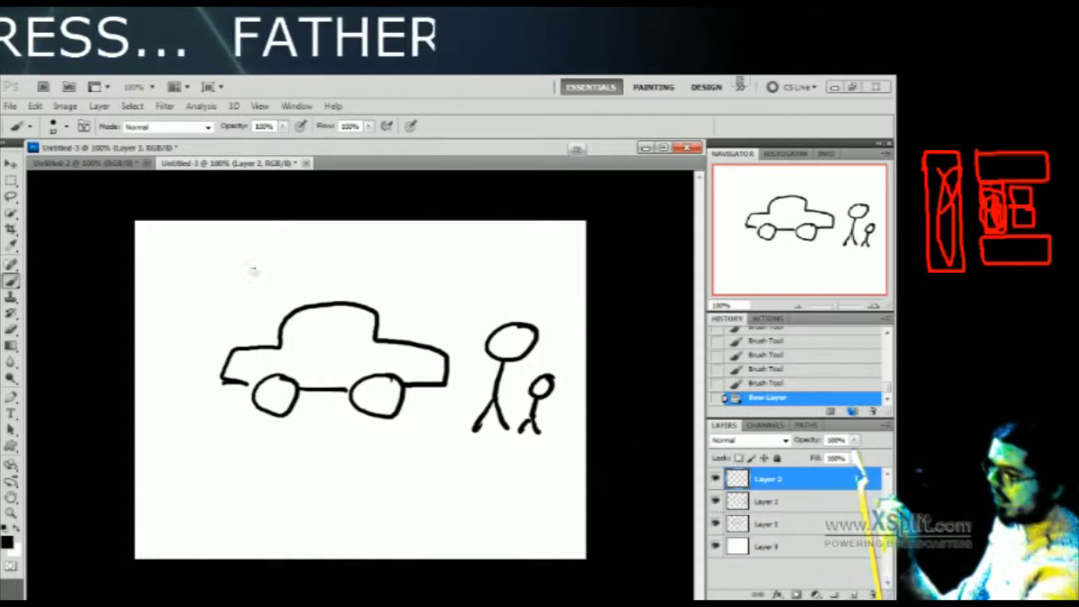
pyautogui.moveTo(150, 240)
pyautogui.mouseDown()
pyautogui.moveTo(177, 264)
pyautogui.moveTo(248, 274)
pyautogui.moveTo(282, 268)
pyautogui.moveTo(296, 223)
pyautogui.mouseUp()
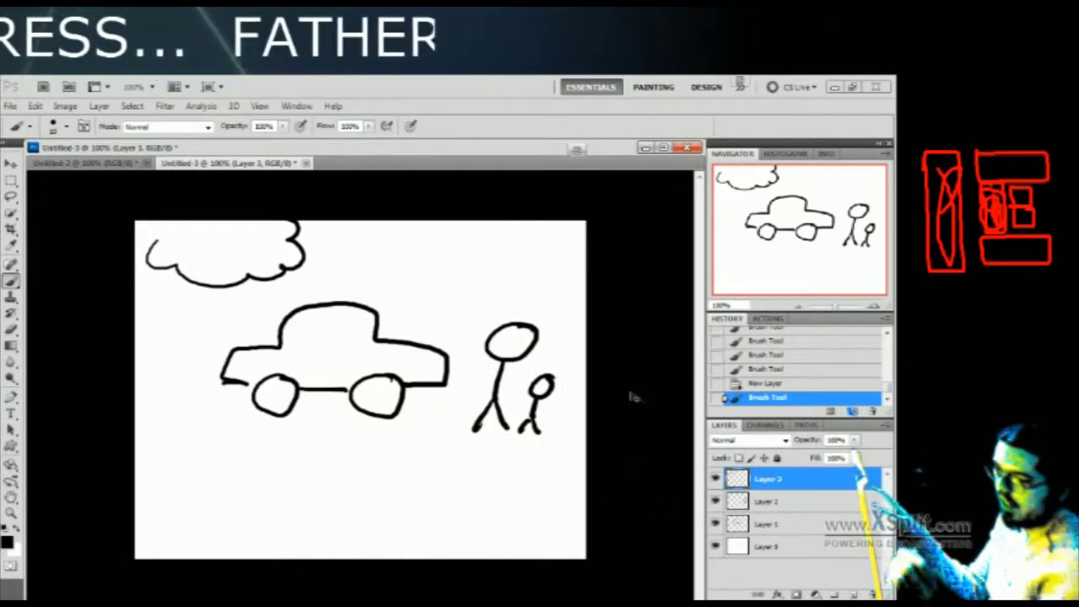
pyautogui.moveTo(232, 282)
pyautogui.mouseDown()
pyautogui.moveTo(370, 449)
pyautogui.moveTo(501, 510)
pyautogui.moveTo(166, 267)
pyautogui.moveTo(217, 291)
pyautogui.moveTo(248, 286)
pyautogui.moveTo(203, 274)
pyautogui.moveTo(214, 257)
pyautogui.mouseUp()
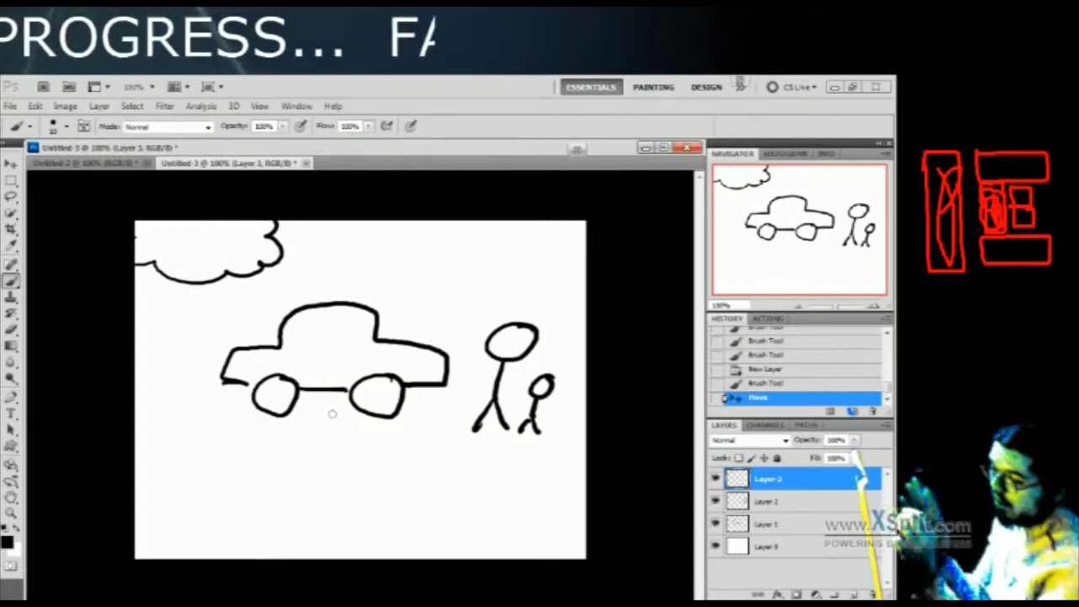
# Move the stick figures on Layer 2 slightly up and the car on Layer 1 down and to the left
pyautogui.click(771, 502)
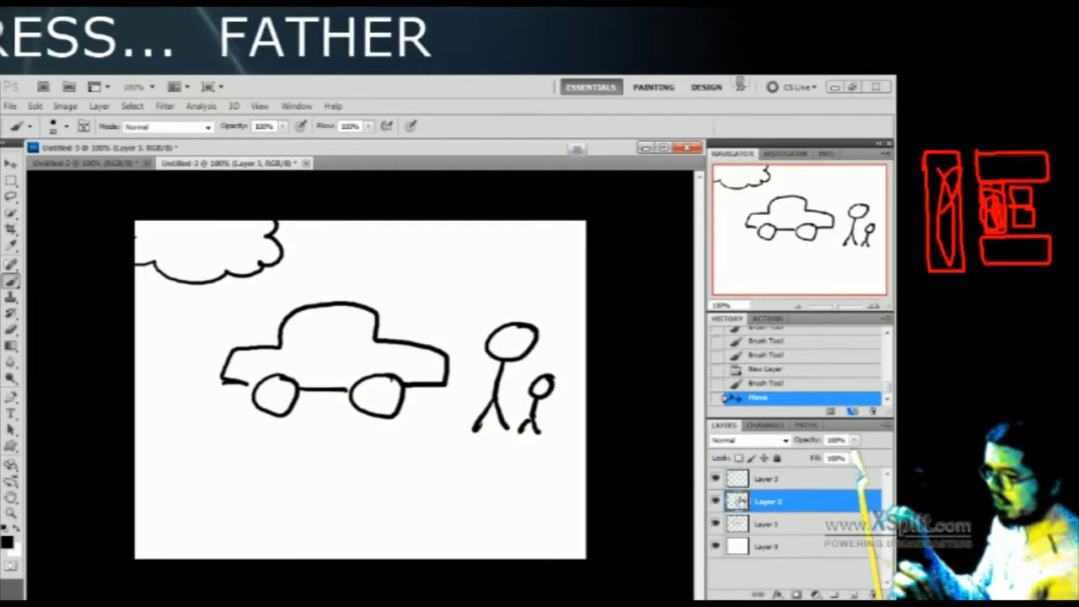
pyautogui.moveTo(516, 418)
pyautogui.mouseDown()
pyautogui.moveTo(390, 481)
pyautogui.moveTo(513, 423)
pyautogui.moveTo(514, 408)
pyautogui.mouseUp()
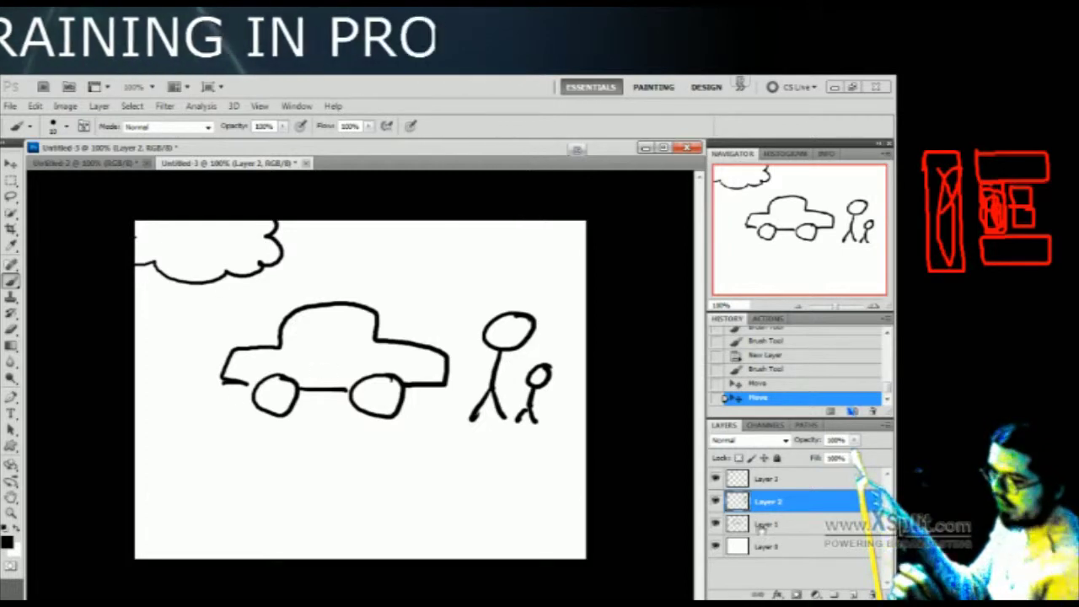
pyautogui.click(767, 526)
pyautogui.moveTo(373, 385)
pyautogui.mouseDown()
pyautogui.moveTo(313, 414)
pyautogui.moveTo(528, 396)
pyautogui.moveTo(341, 396)
pyautogui.moveTo(377, 383)
pyautogui.moveTo(315, 464)
pyautogui.moveTo(367, 464)
pyautogui.moveTo(360, 436)
pyautogui.mouseUp()
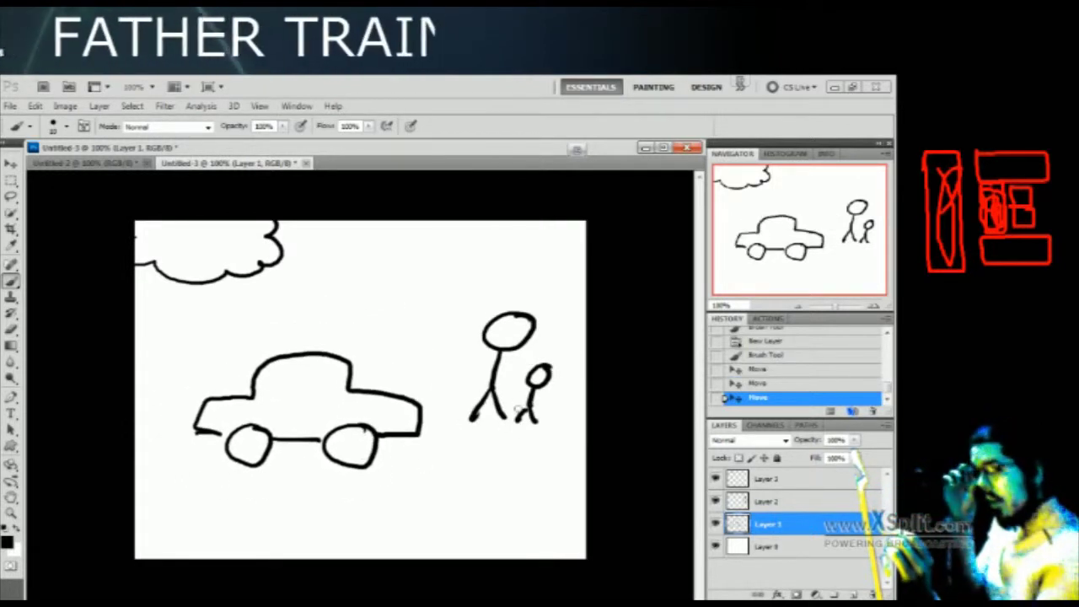
# Draw a small arrow pointing down at the small stick figure on Layer 3
pyautogui.click(754, 480)
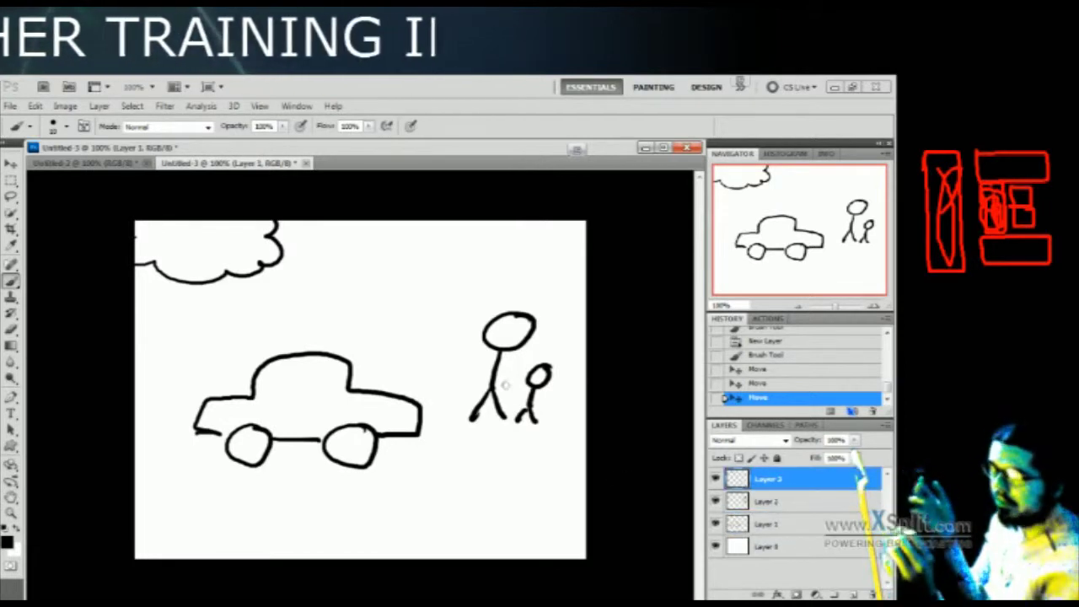
pyautogui.moveTo(573, 332)
pyautogui.mouseDown()
pyautogui.moveTo(553, 349)
pyautogui.moveTo(564, 353)
pyautogui.mouseUp()
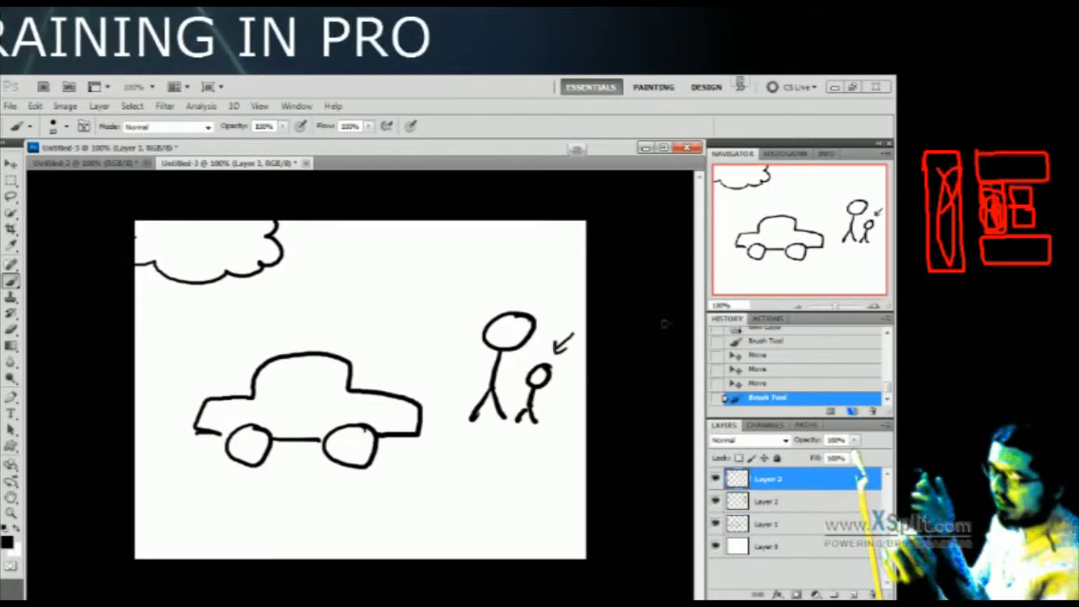
# Draw a small arrow pointing at the large stick figure's head, and erase both arrows from Layer 3
pyautogui.moveTo(534, 285); pyautogui.dragTo(524, 302)
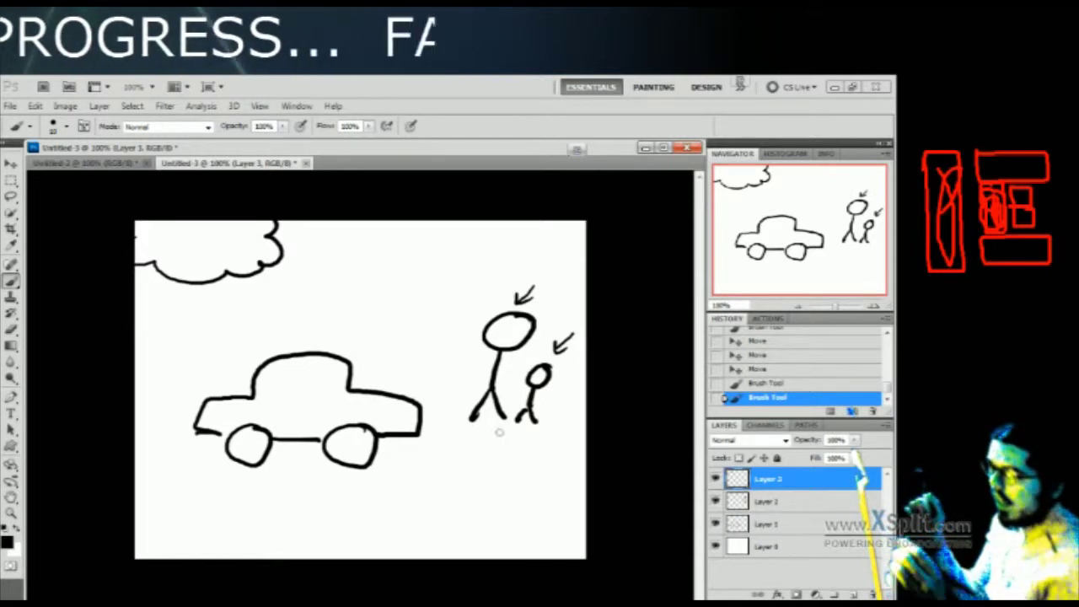
pyautogui.moveTo(522, 296)
pyautogui.mouseDown()
pyautogui.moveTo(602, 275)
pyautogui.moveTo(506, 306)
pyautogui.mouseUp()
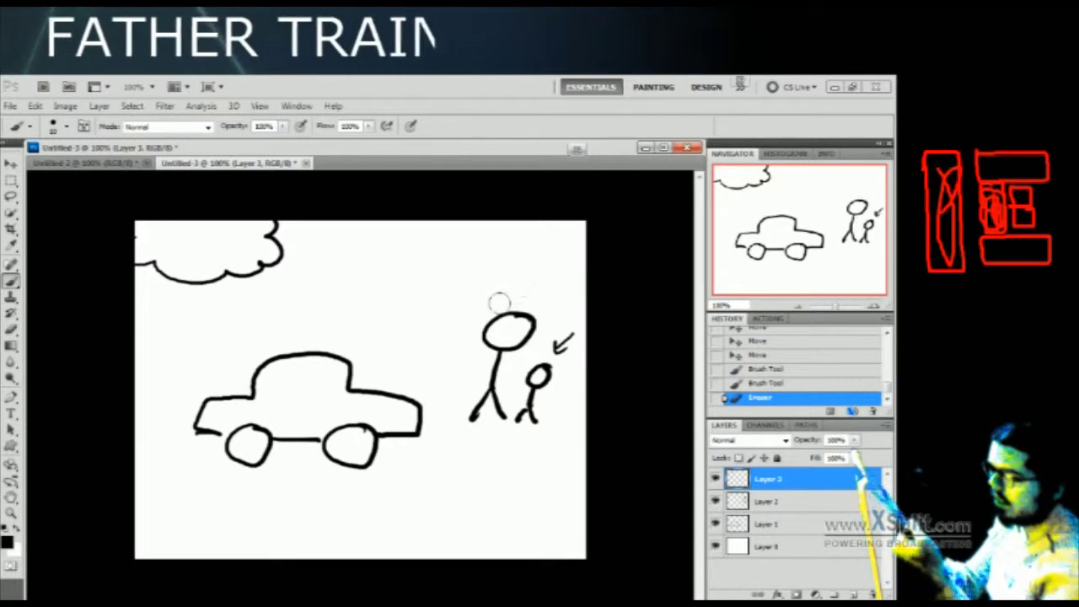
pyautogui.moveTo(570, 339); pyautogui.dragTo(544, 363)
# Move the stick figures on Layer 2 slightly up and to the right
pyautogui.click(768, 502)
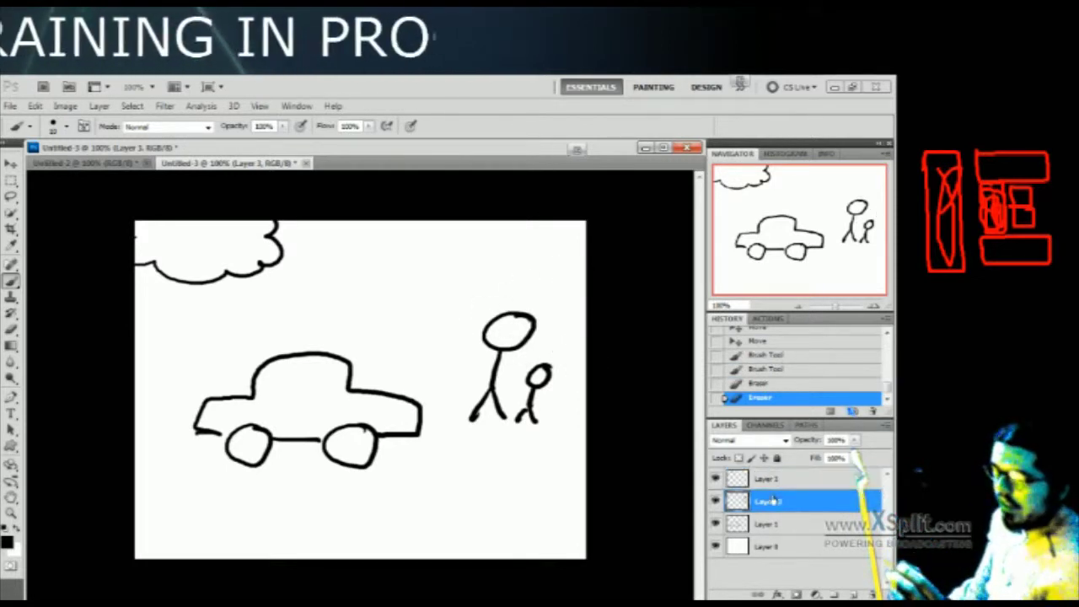
pyautogui.moveTo(507, 421)
pyautogui.mouseDown()
pyautogui.moveTo(437, 423)
pyautogui.moveTo(509, 407)
pyautogui.mouseUp()
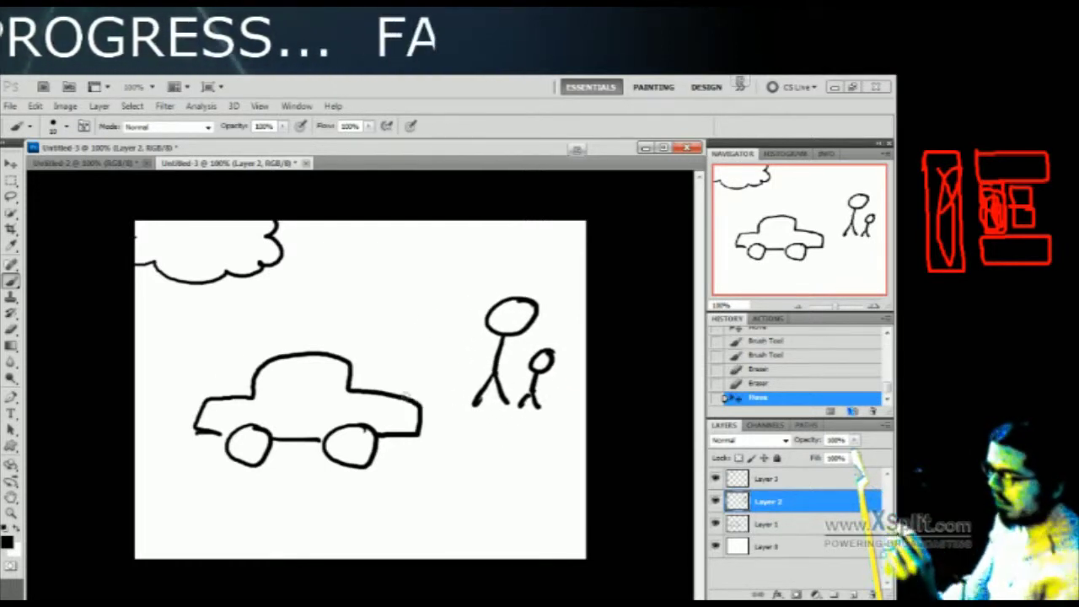
# Try moving part of the large stick figure within a narrow rectangular marquee, undo the move, and deselect
pyautogui.click(12, 184)
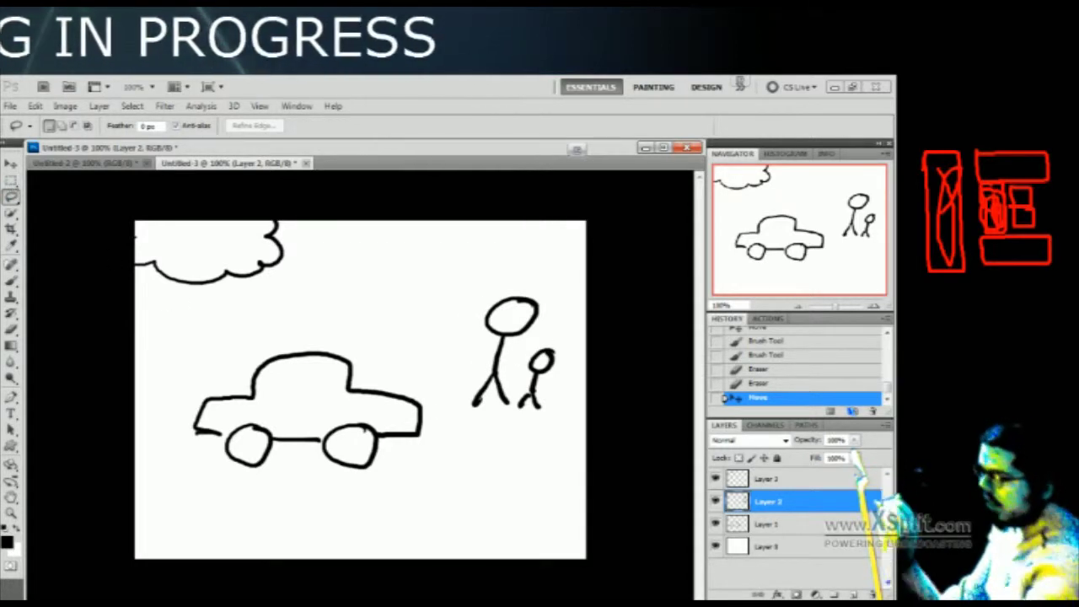
pyautogui.click(11, 179)
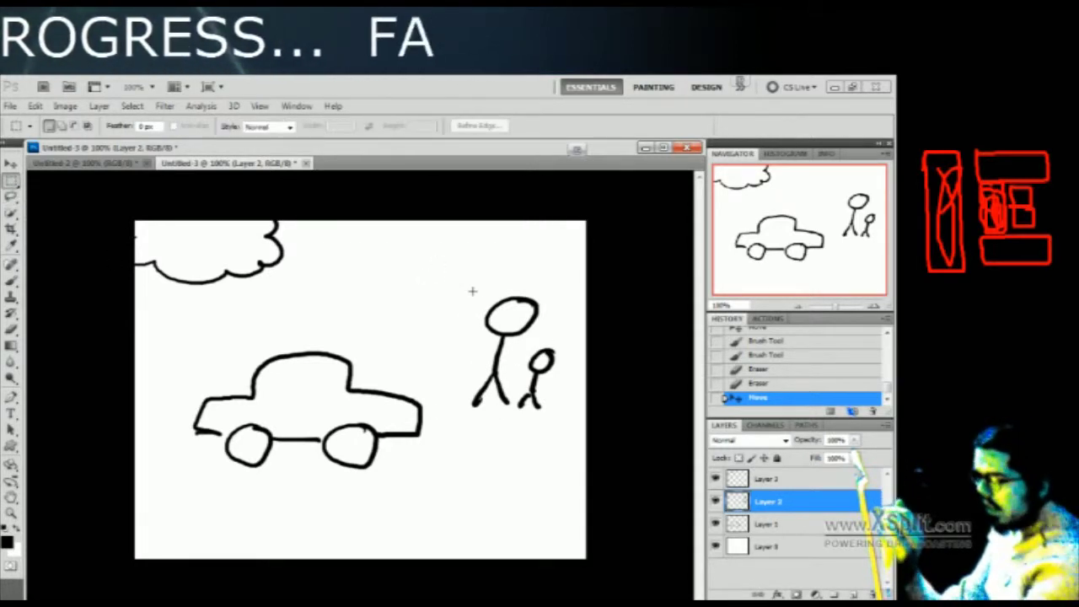
pyautogui.moveTo(463, 288); pyautogui.dragTo(547, 441)
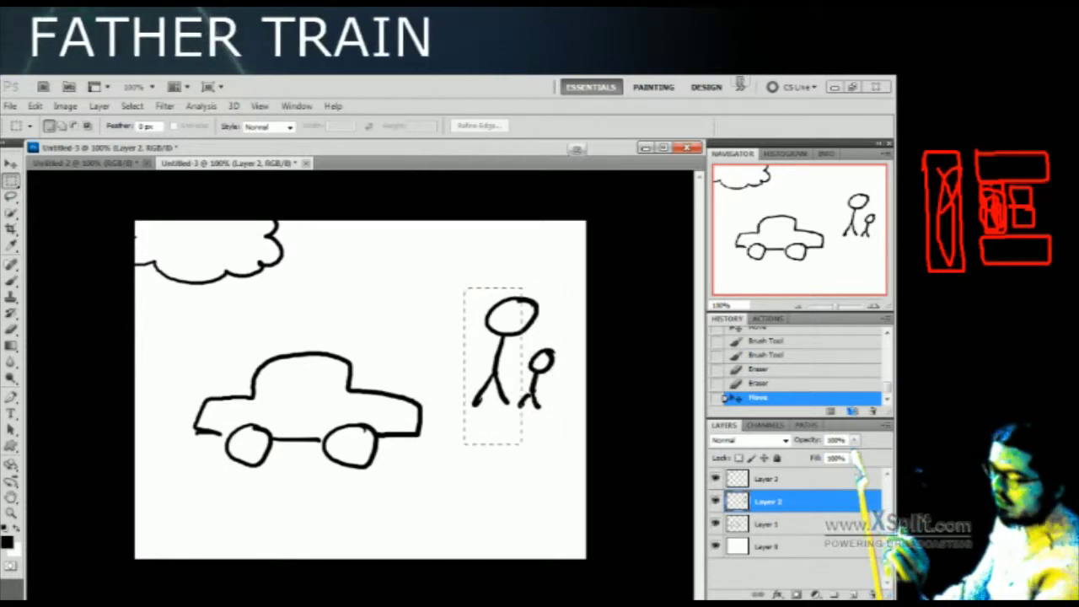
pyautogui.moveTo(403, 478); pyautogui.dragTo(502, 428)
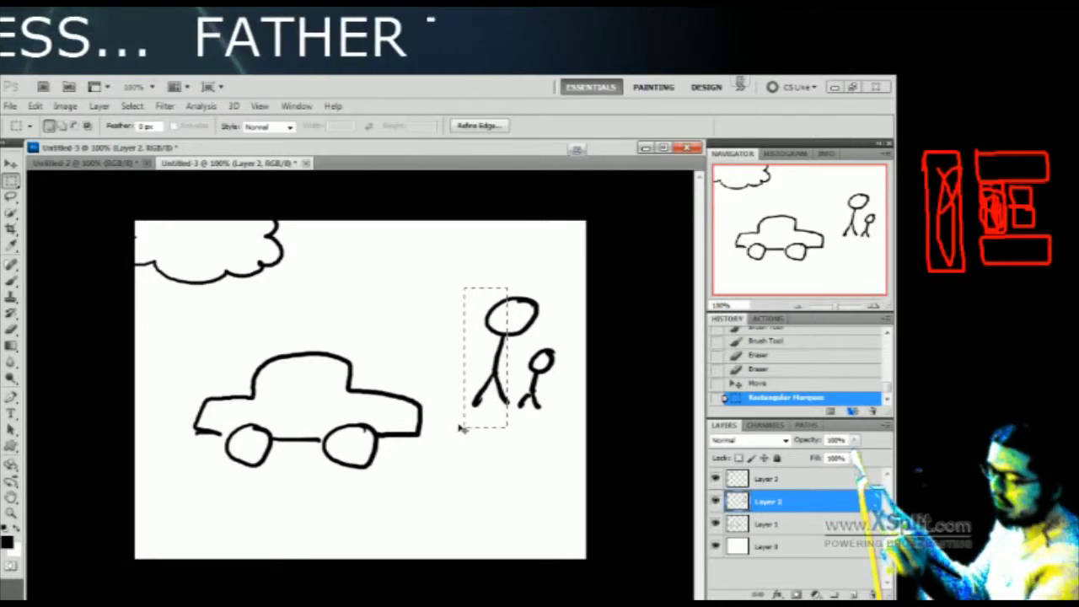
pyautogui.moveTo(477, 385)
pyautogui.mouseDown()
pyautogui.moveTo(432, 357)
pyautogui.moveTo(317, 408)
pyautogui.moveTo(456, 422)
pyautogui.moveTo(455, 524)
pyautogui.moveTo(465, 403)
pyautogui.mouseUp()
pyautogui.hotkey('ctrl', 'z')
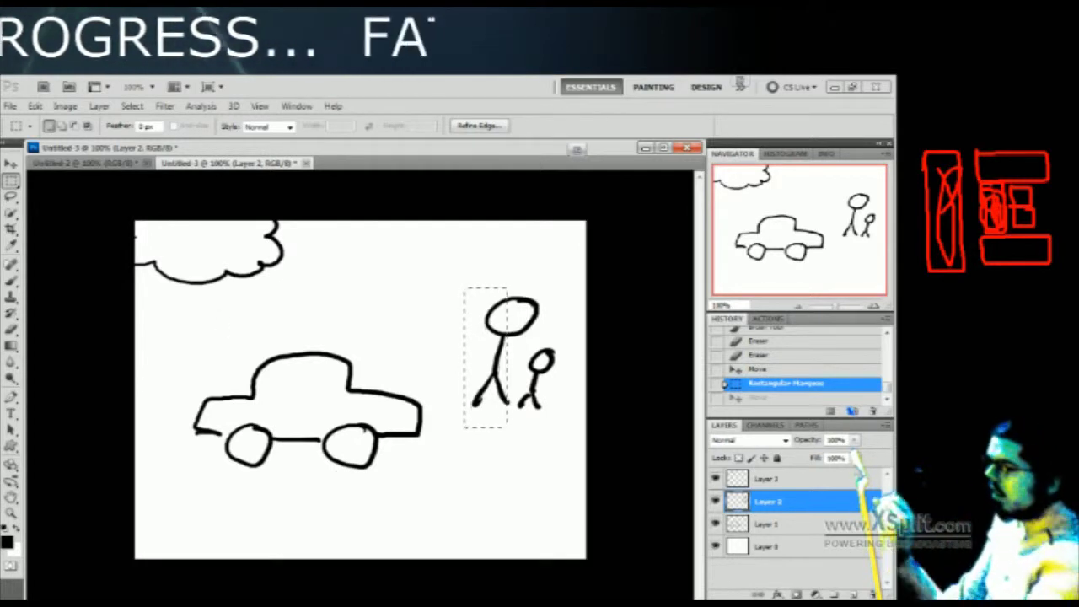
pyautogui.click(11, 196)
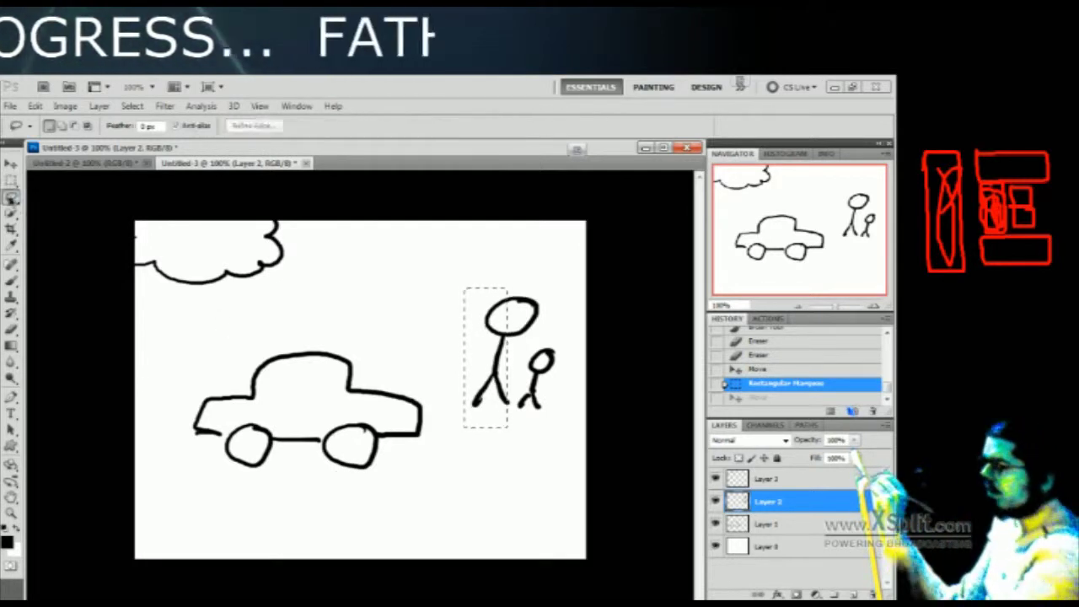
pyautogui.click(552, 436)
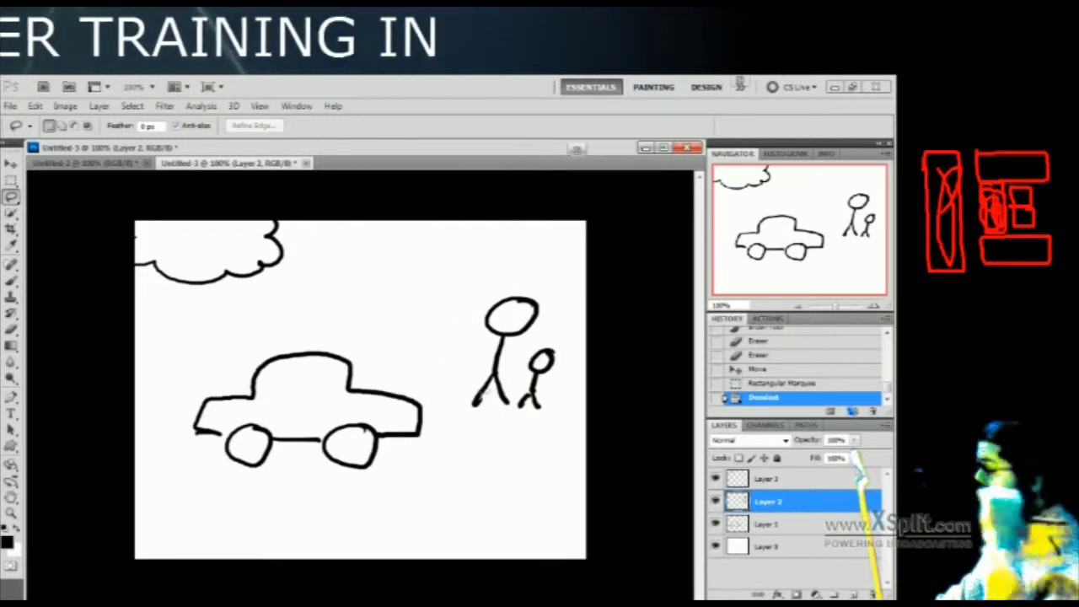
# Try moving the large stick figure with a wider rectangular marquee that overlaps the small one, undo the move, and deselect
pyautogui.click(11, 180)
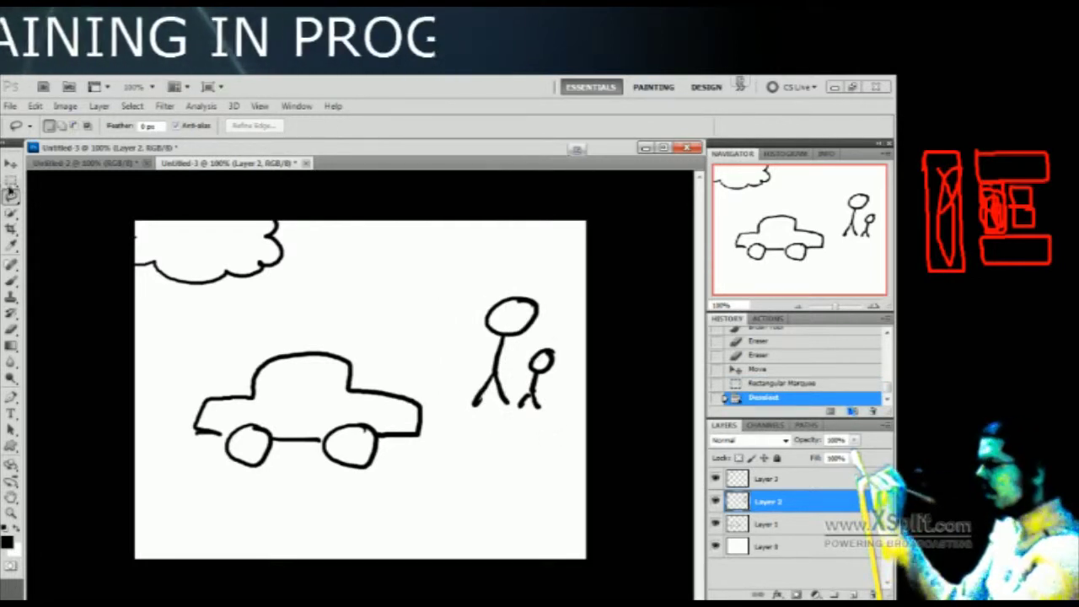
pyautogui.moveTo(525, 356); pyautogui.dragTo(542, 436)
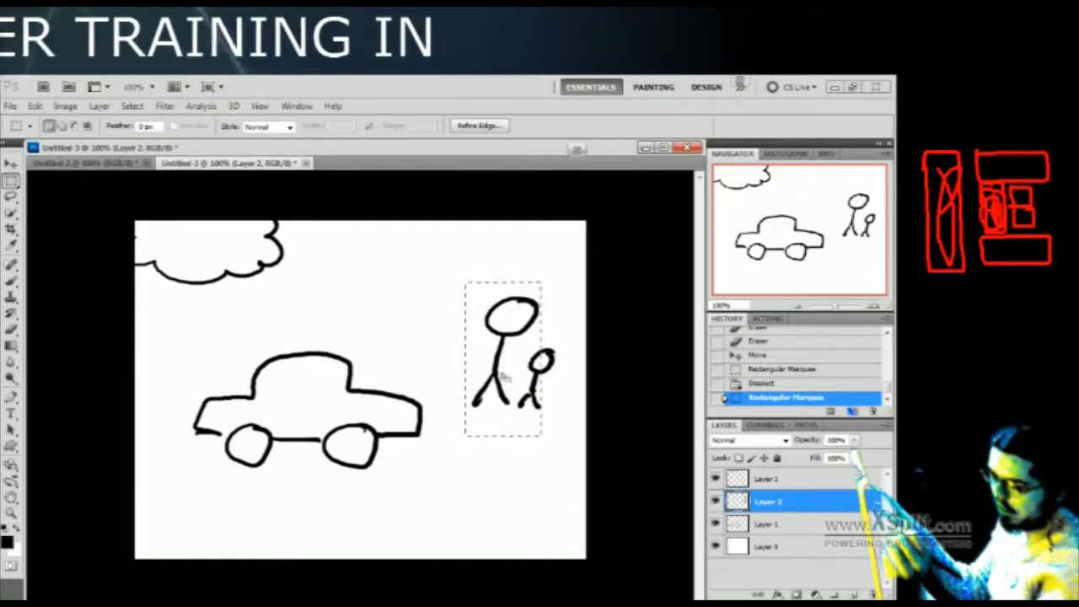
pyautogui.moveTo(524, 381)
pyautogui.mouseDown()
pyautogui.moveTo(450, 397)
pyautogui.moveTo(539, 389)
pyautogui.moveTo(504, 385)
pyautogui.mouseUp()
pyautogui.hotkey('ctrl', 'z')
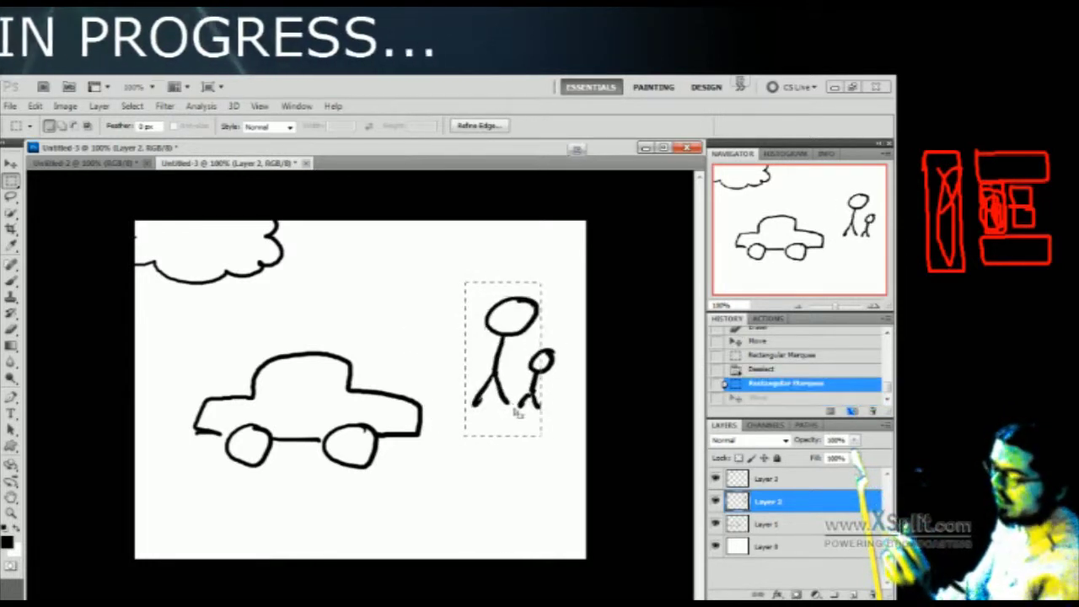
pyautogui.click(10, 199)
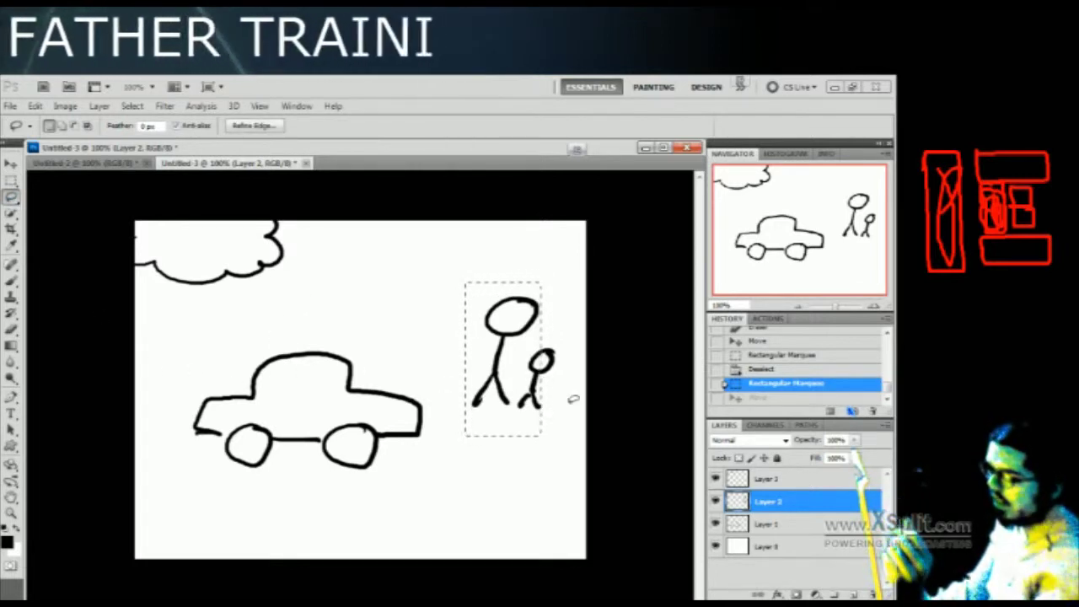
pyautogui.click(576, 414)
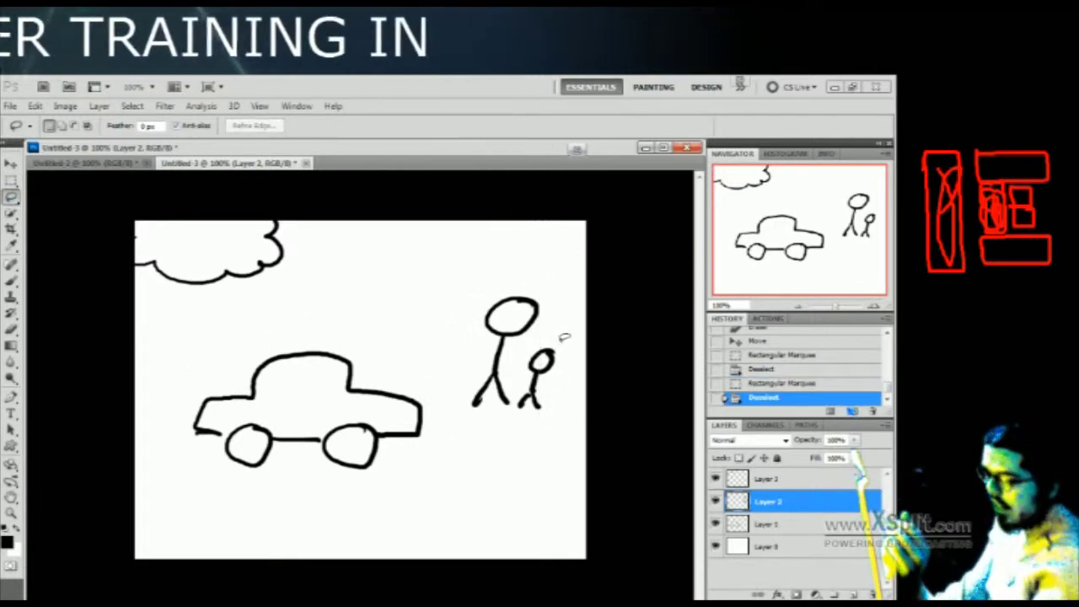
# Lasso the small stick figure, move it to the left of the large one, deselect, and erase the stray speck beside it
pyautogui.moveTo(570, 391)
pyautogui.mouseDown()
pyautogui.moveTo(544, 341)
pyautogui.moveTo(516, 349)
pyautogui.mouseUp()
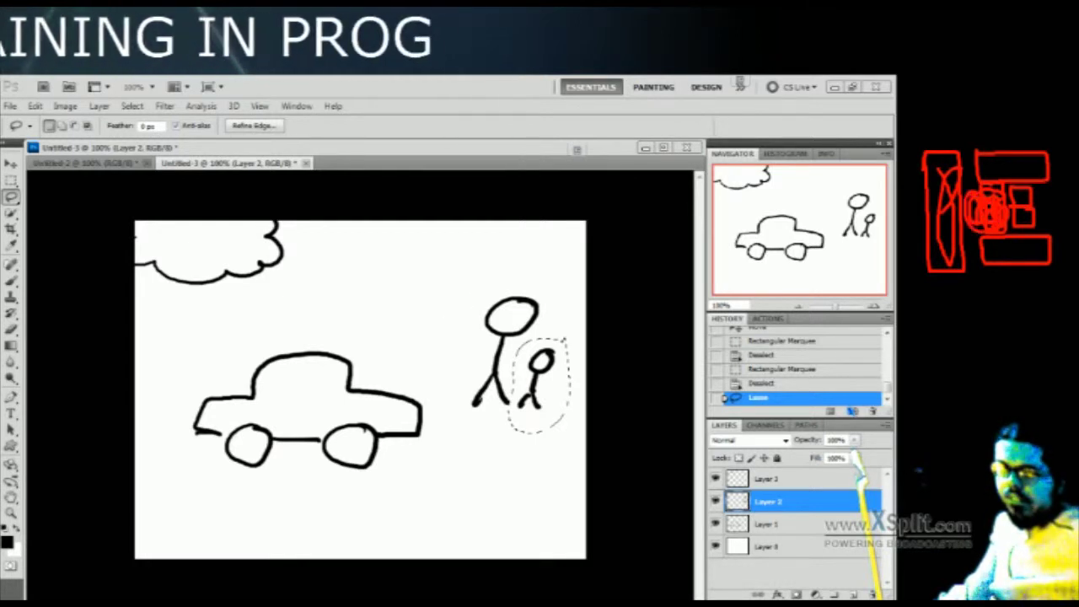
pyautogui.hotkey('ctrl', 'd')
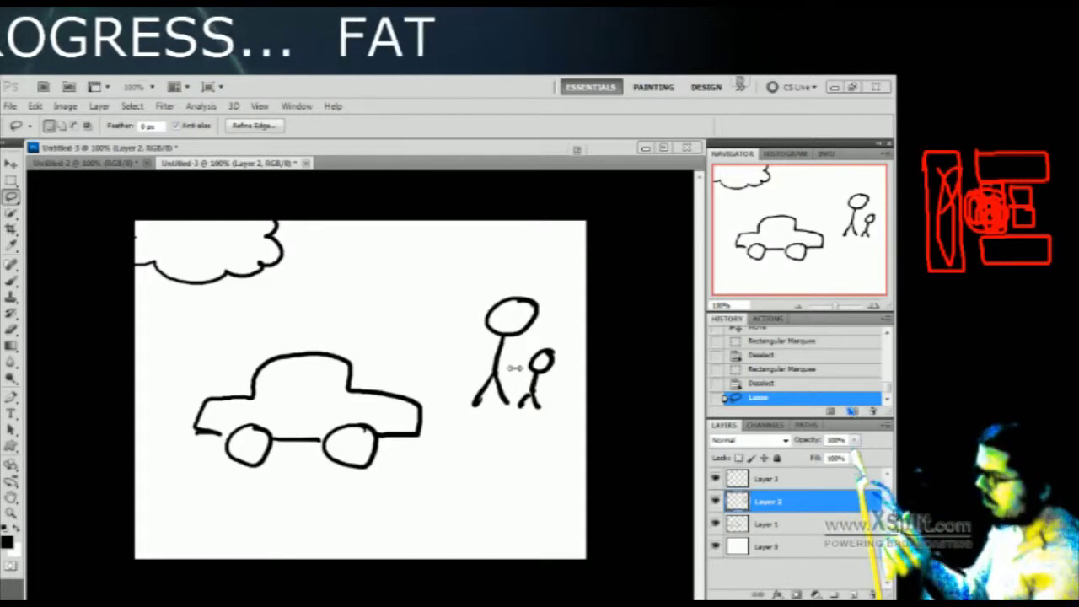
pyautogui.moveTo(544, 344)
pyautogui.mouseDown()
pyautogui.moveTo(531, 431)
pyautogui.moveTo(509, 375)
pyautogui.moveTo(516, 340)
pyautogui.mouseUp()
pyautogui.moveTo(547, 398)
pyautogui.mouseDown()
pyautogui.moveTo(512, 475)
pyautogui.moveTo(390, 525)
pyautogui.moveTo(523, 487)
pyautogui.moveTo(548, 405)
pyautogui.moveTo(544, 449)
pyautogui.moveTo(460, 482)
pyautogui.moveTo(456, 361)
pyautogui.mouseUp()
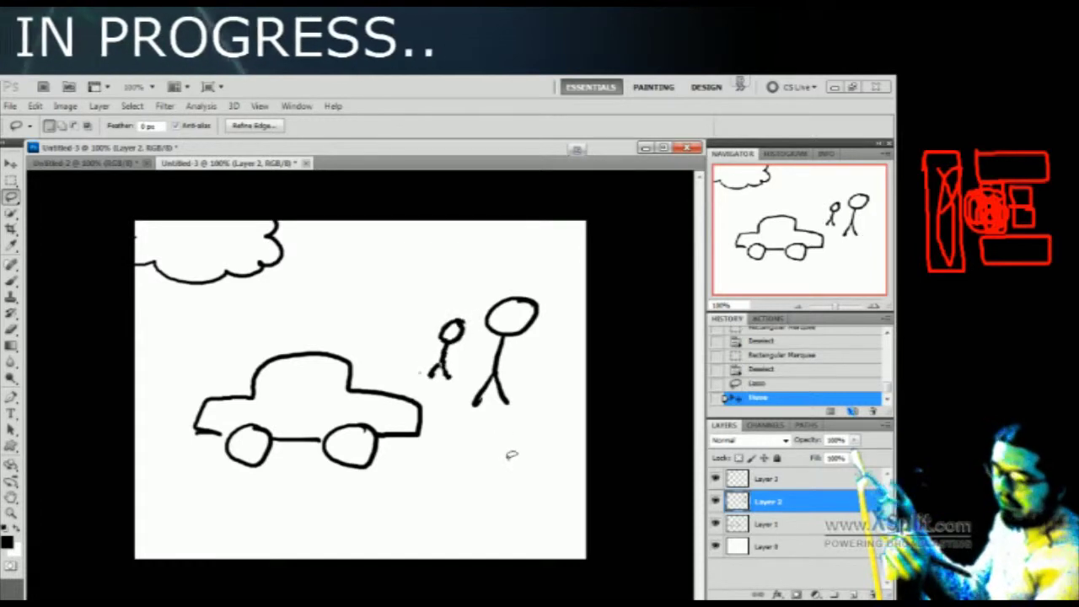
pyautogui.hotkey('ctrl', 'd')
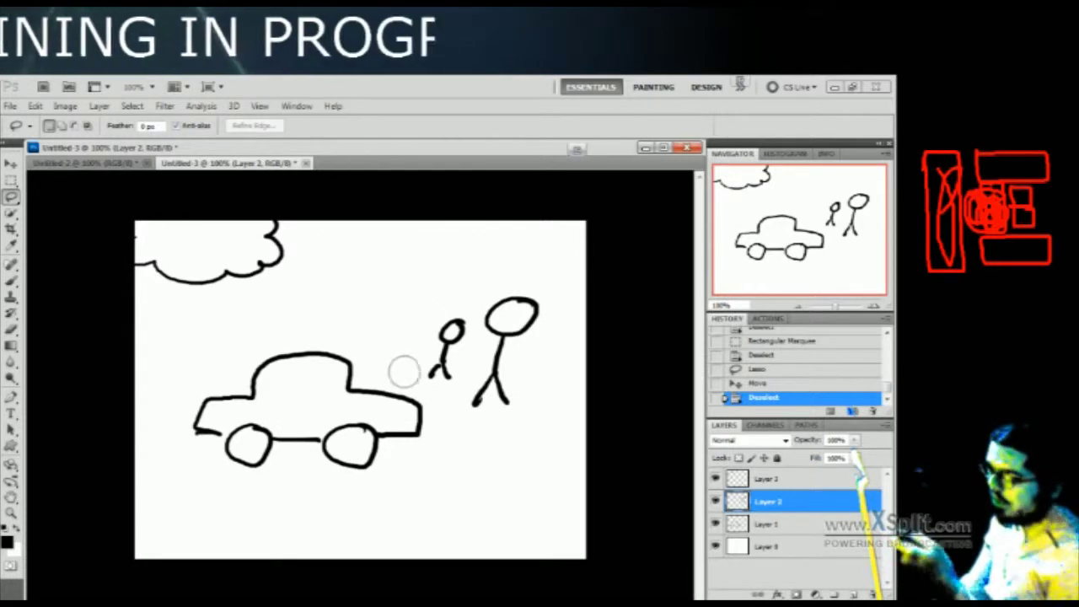
pyautogui.moveTo(414, 365); pyautogui.dragTo(401, 338)
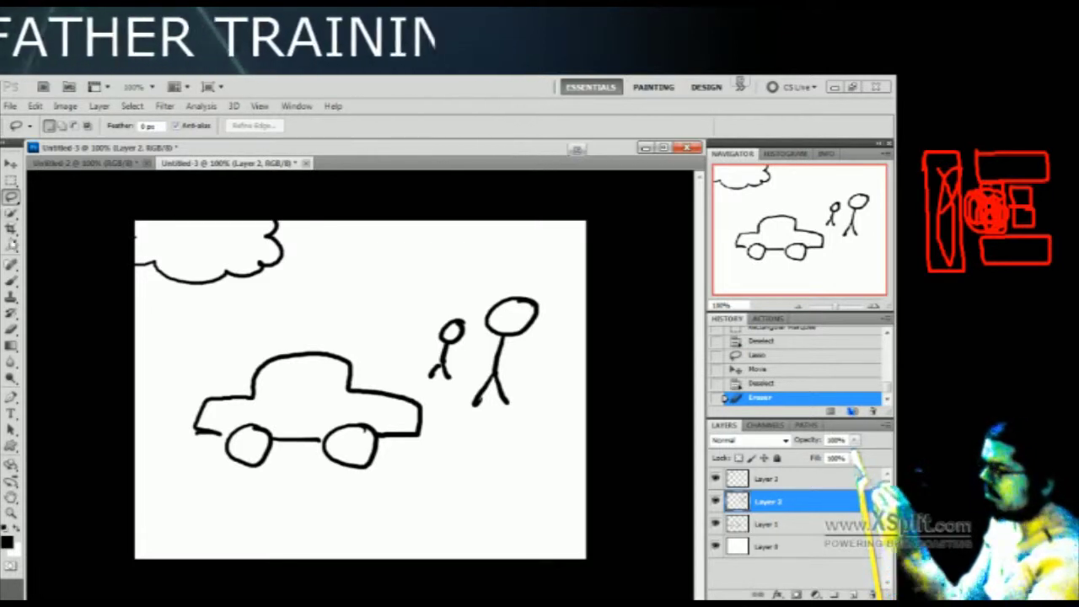
pyautogui.click(12, 281)
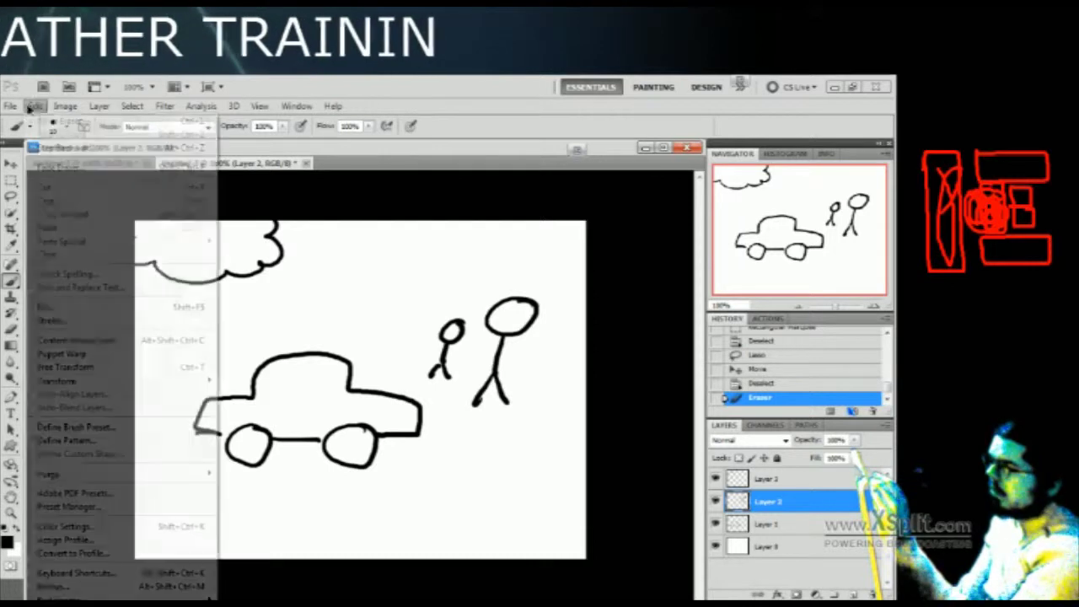
pyautogui.click(35, 106)
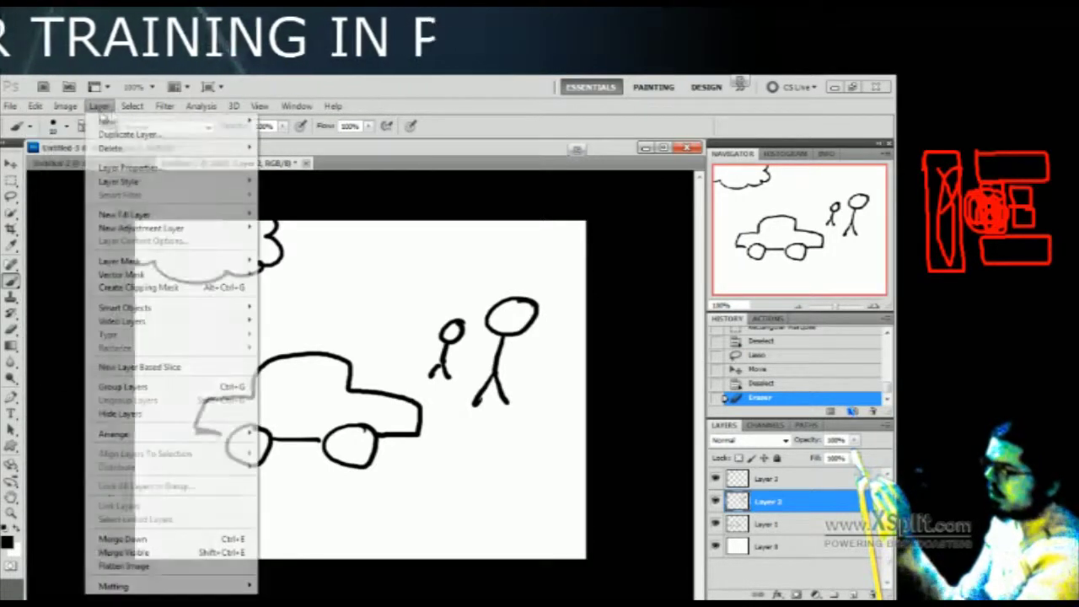
pyautogui.moveTo(286, 107)
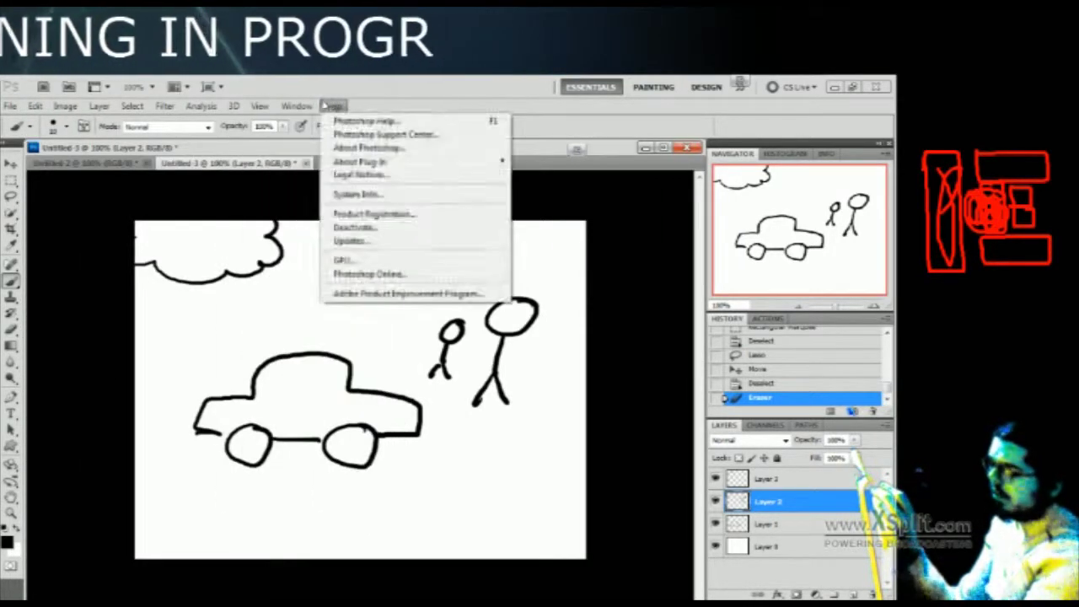
pyautogui.moveTo(36, 107)
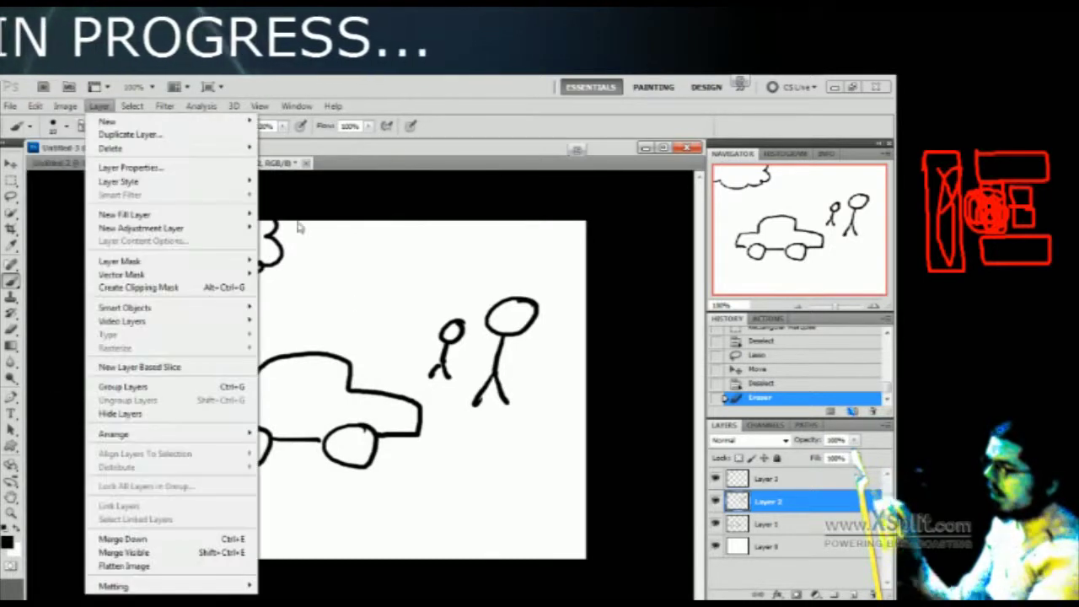
pyautogui.click(395, 421)
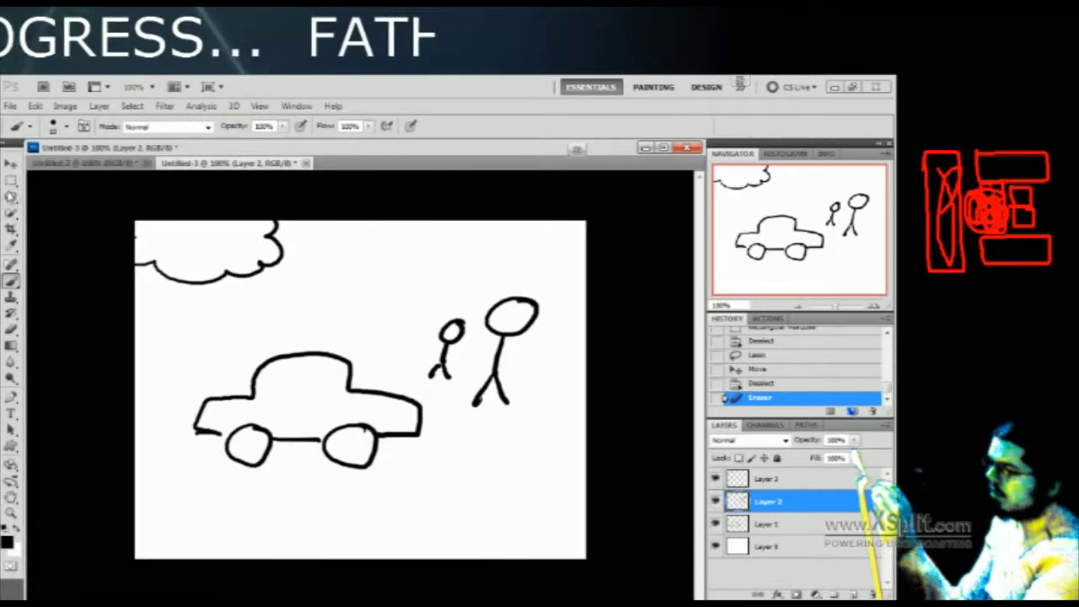
# Select both stick figures with a rectangular marquee, rotate them about 29° counterclockwise with Transform Rotate, and deselect
pyautogui.click(11, 181)
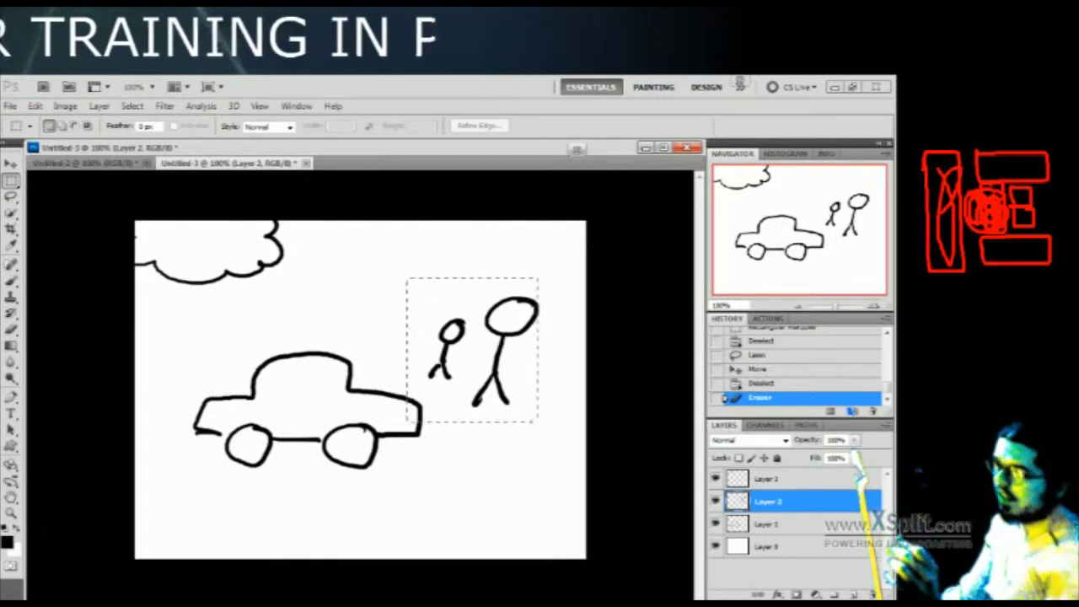
pyautogui.moveTo(554, 425); pyautogui.dragTo(556, 419)
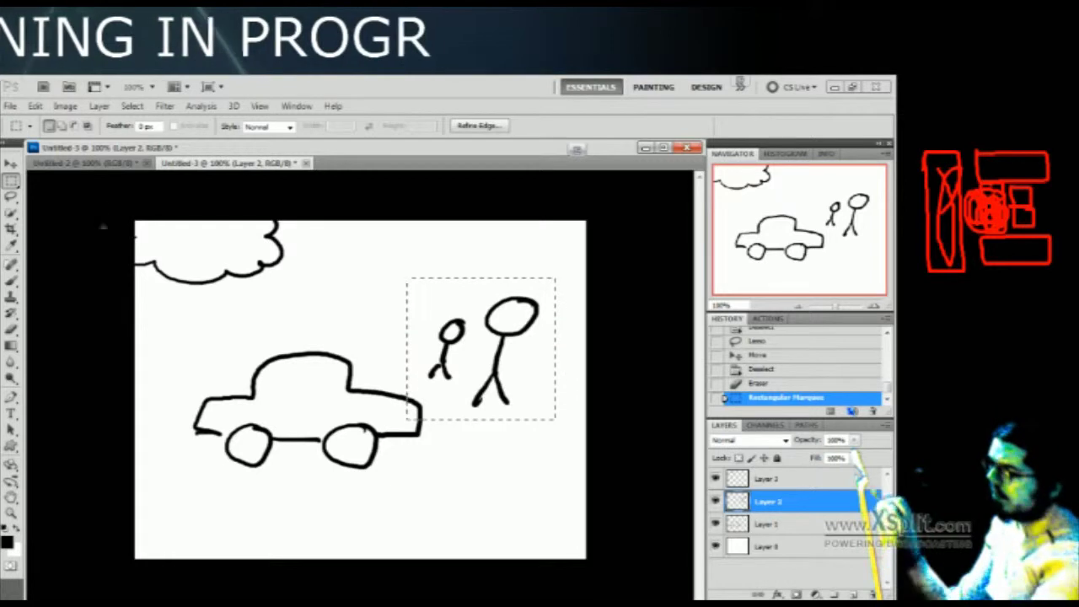
pyautogui.click(35, 106)
pyautogui.click(64, 106)
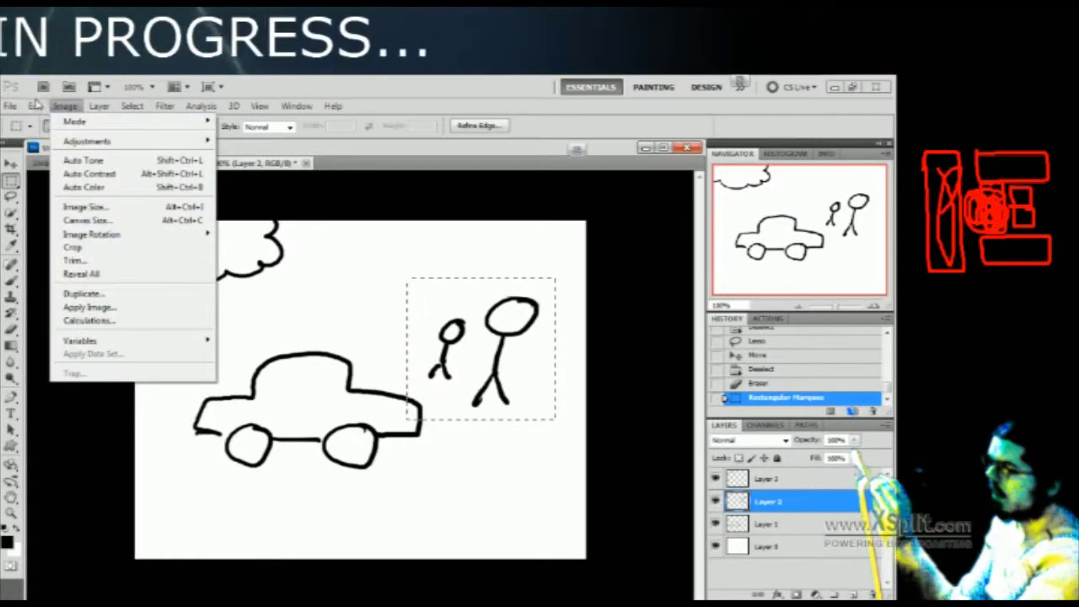
pyautogui.moveTo(35, 106)
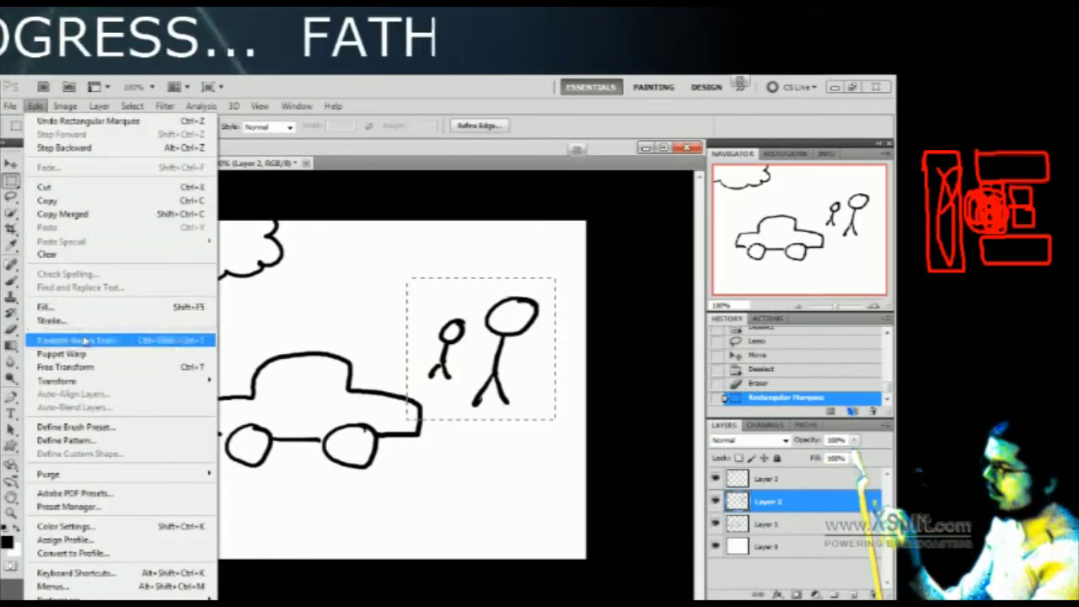
pyautogui.moveTo(89, 380)
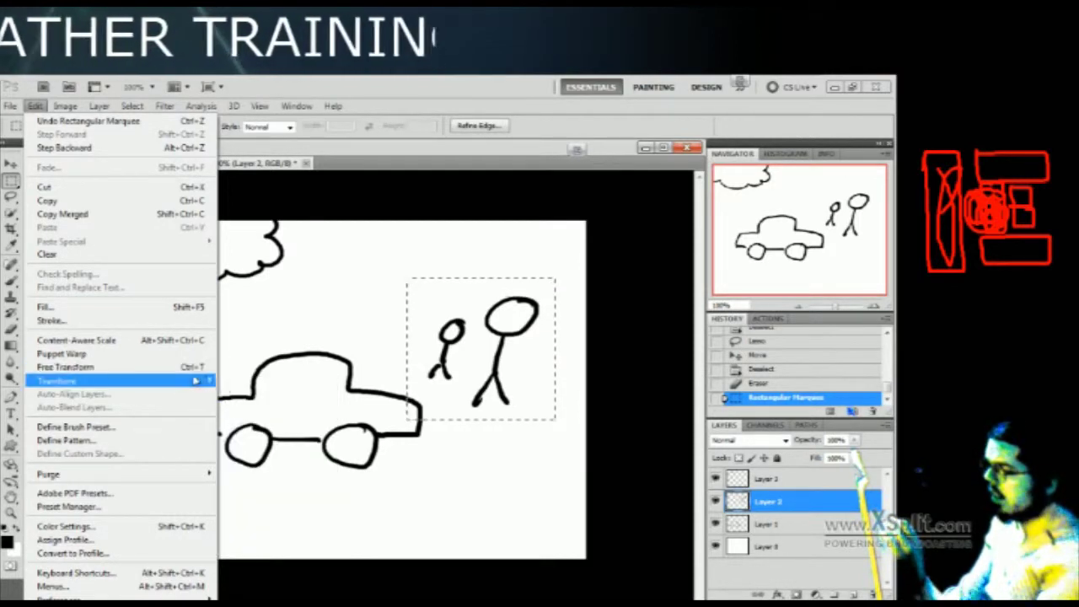
pyautogui.moveTo(196, 381)
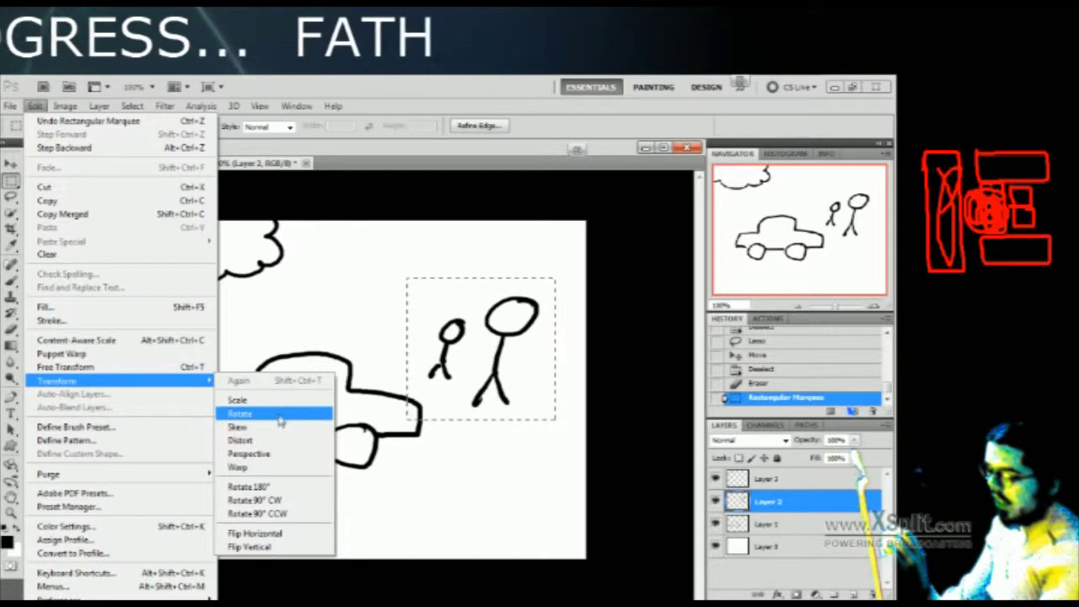
pyautogui.click(279, 414)
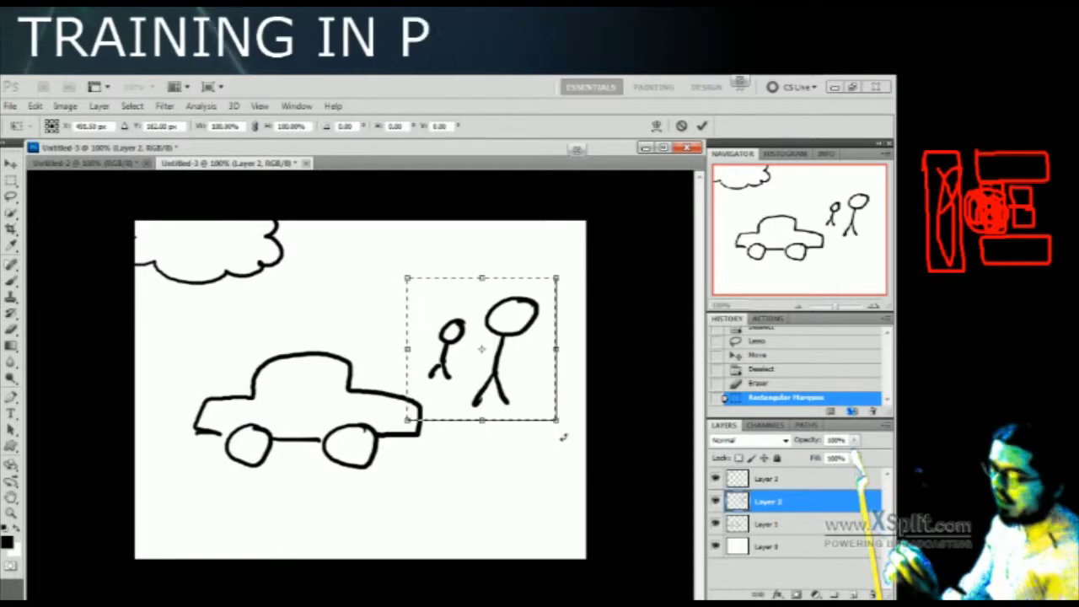
pyautogui.moveTo(562, 435); pyautogui.dragTo(548, 323)
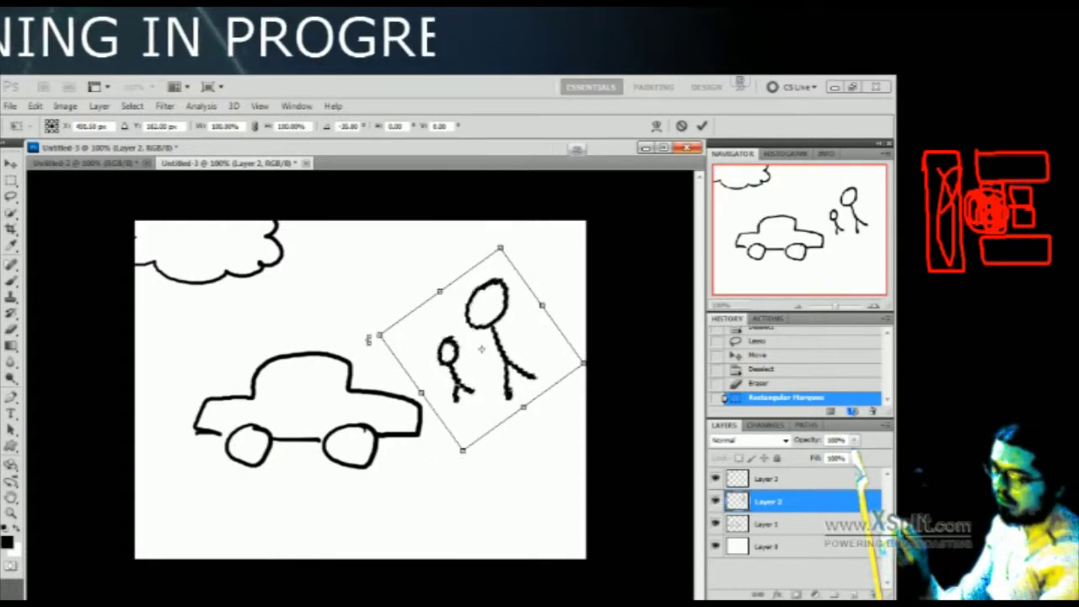
pyautogui.moveTo(499, 244); pyautogui.dragTo(573, 344)
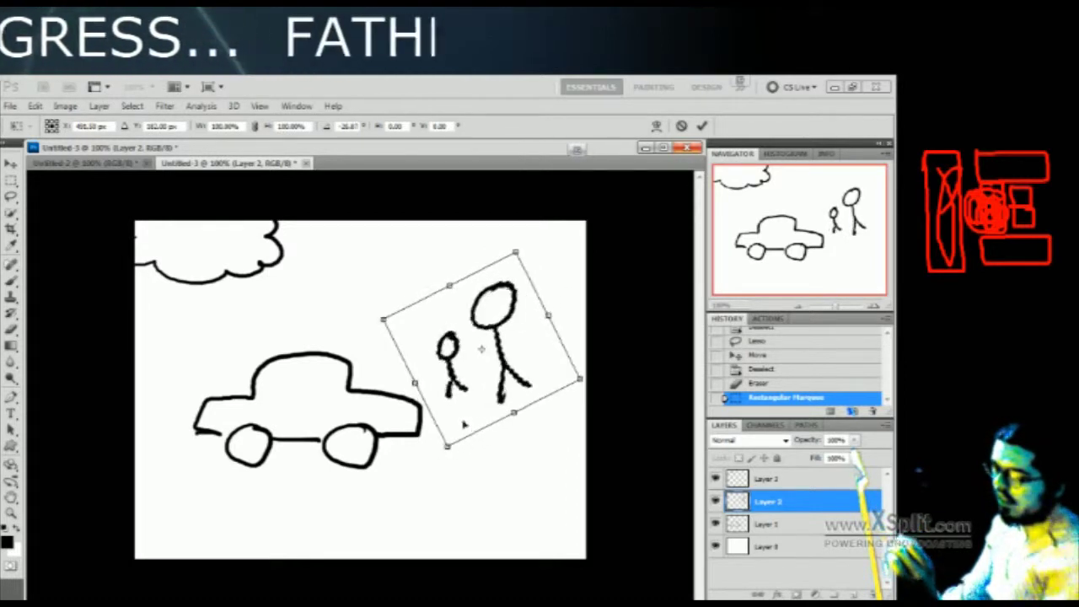
pyautogui.moveTo(458, 465)
pyautogui.mouseDown()
pyautogui.moveTo(423, 457)
pyautogui.moveTo(429, 436)
pyautogui.moveTo(484, 458)
pyautogui.moveTo(422, 438)
pyautogui.moveTo(457, 461)
pyautogui.mouseUp()
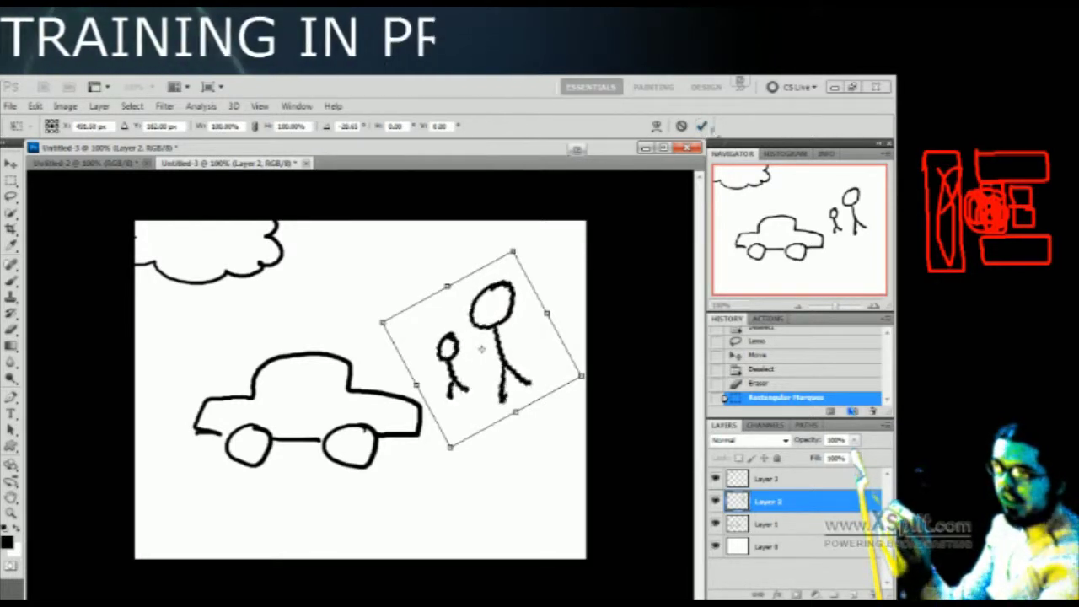
pyautogui.click(702, 126)
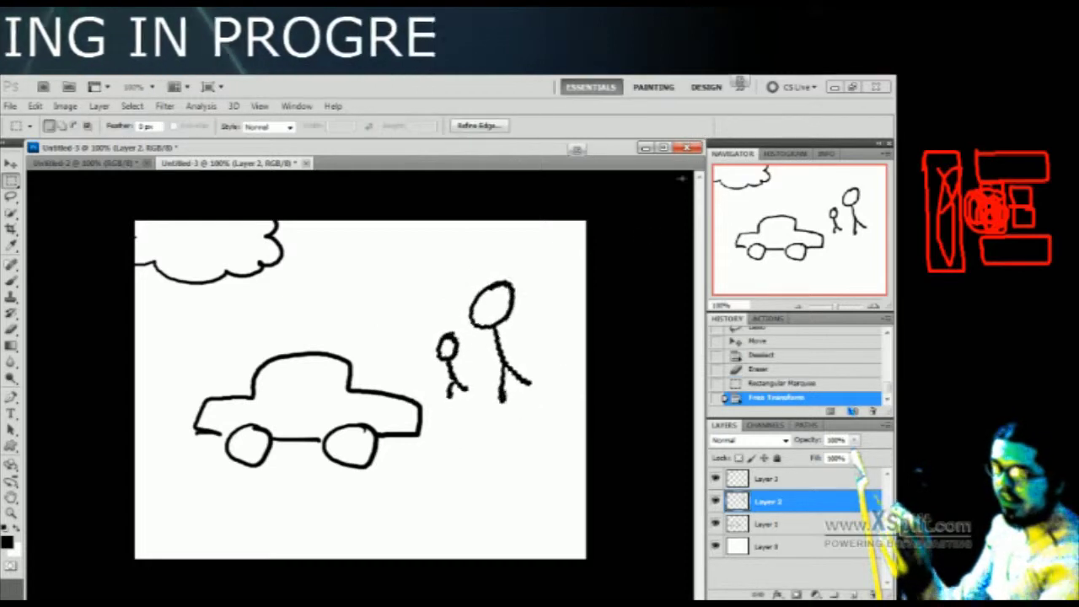
pyautogui.click(490, 415)
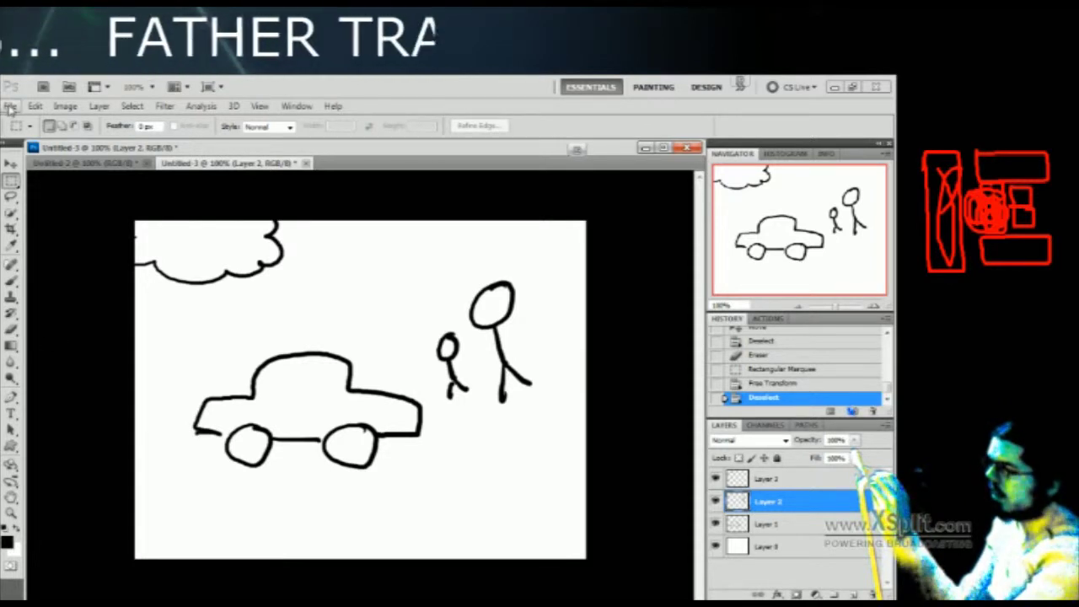
pyautogui.click(10, 106)
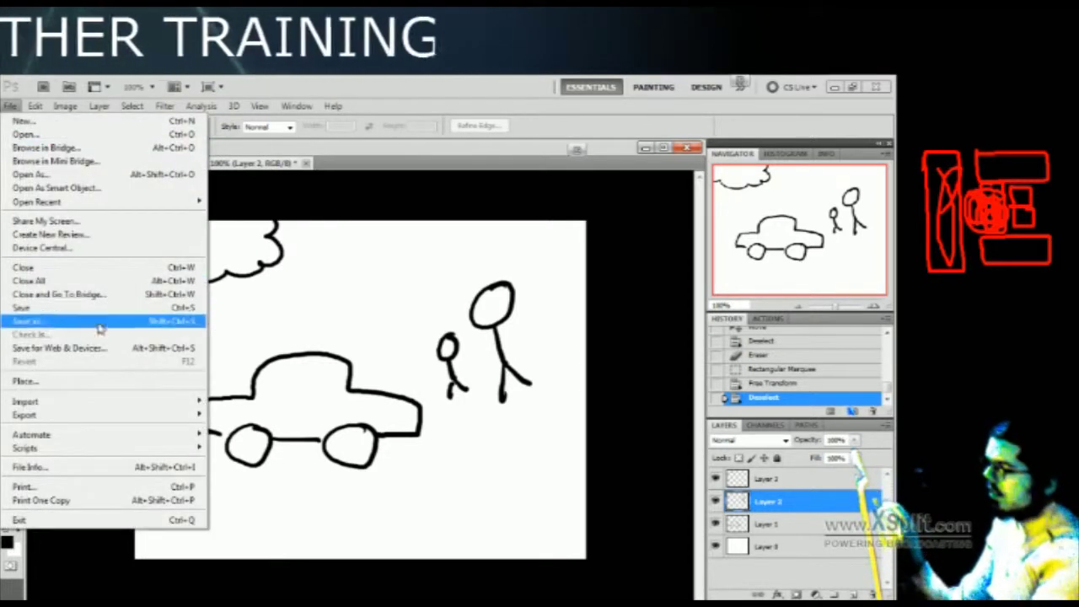
pyautogui.click(413, 362)
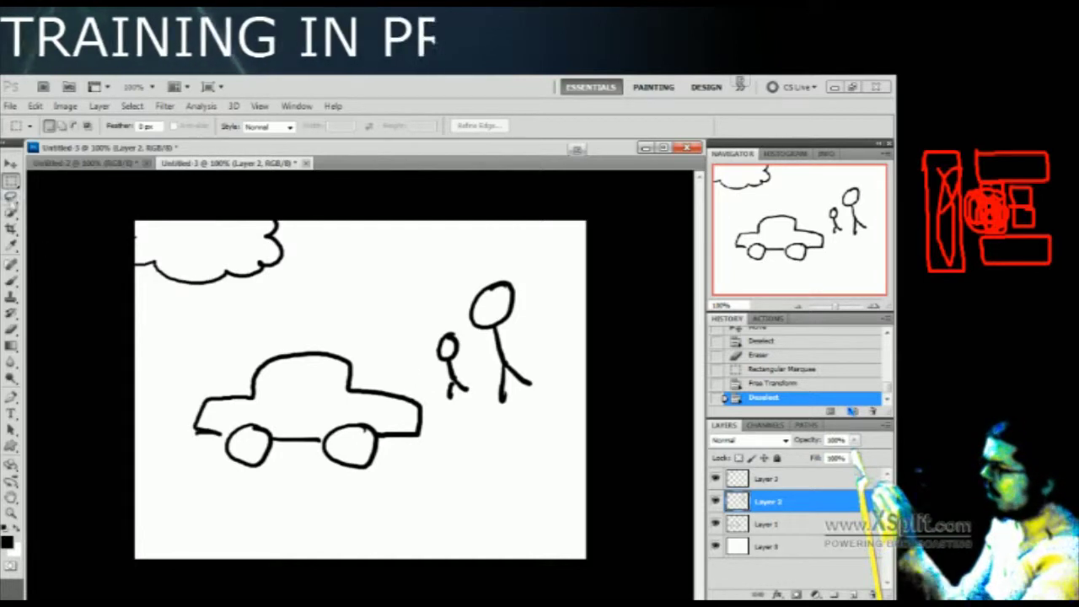
# Lasso the small stick figure, scale it to about 282% width and 224% height, place it beside the other figure, and deselect
pyautogui.click(12, 197)
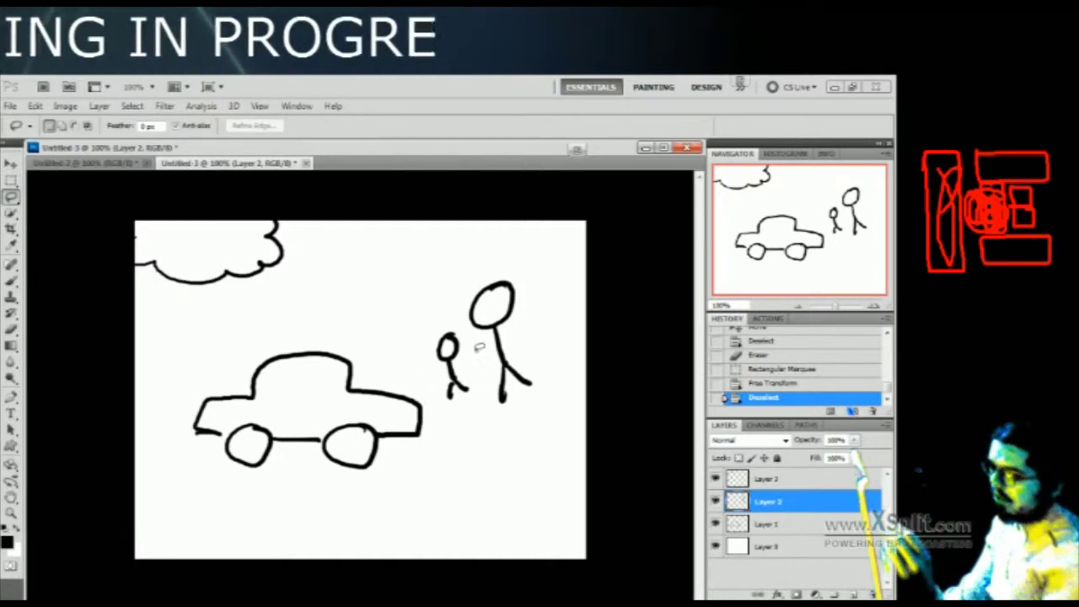
pyautogui.moveTo(469, 330); pyautogui.dragTo(459, 327)
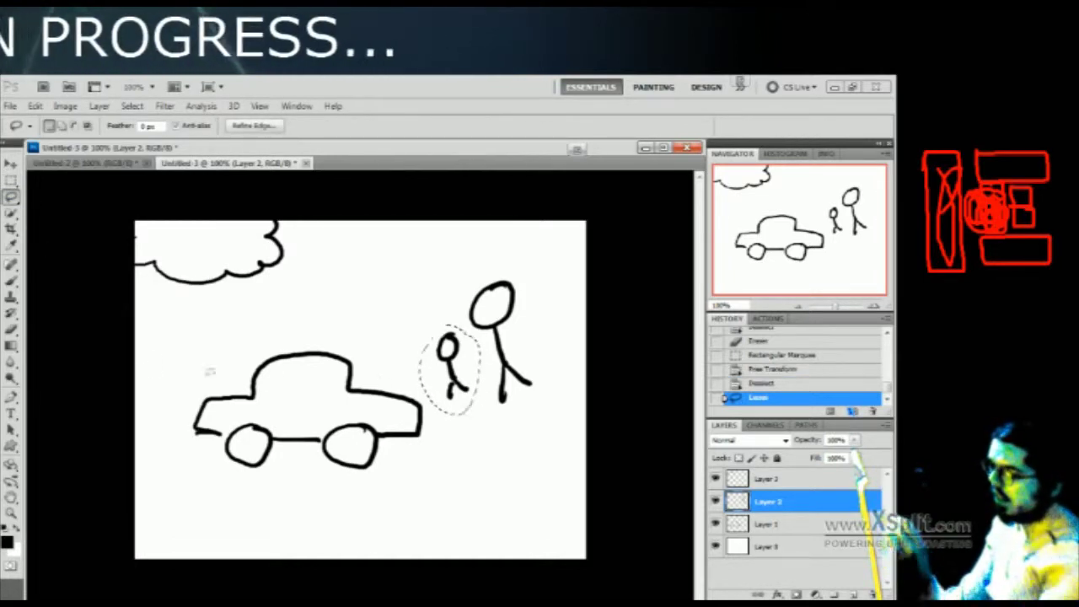
pyautogui.click(35, 107)
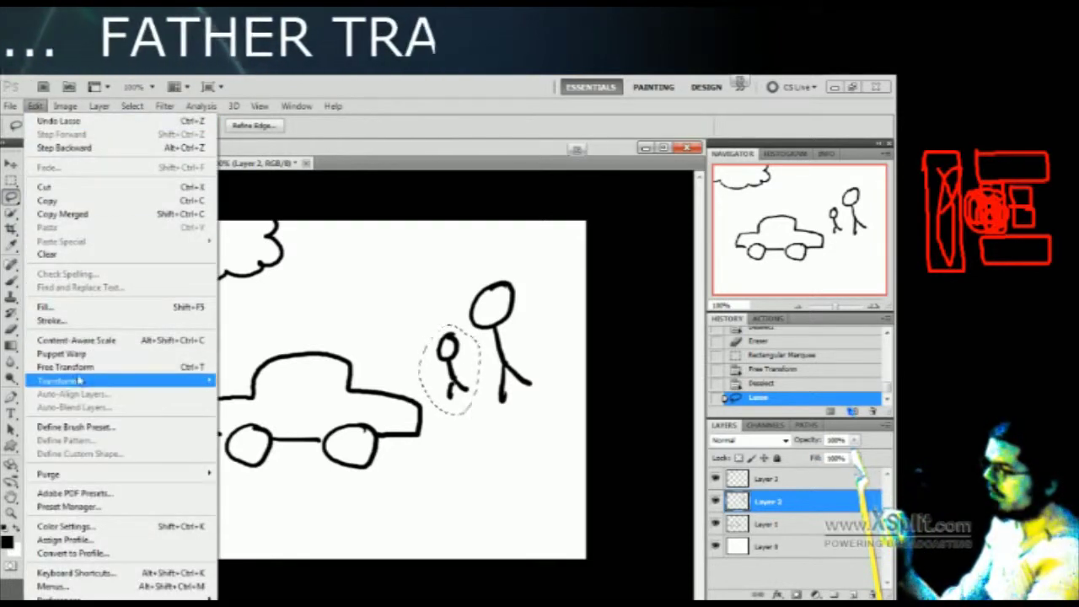
pyautogui.moveTo(80, 381)
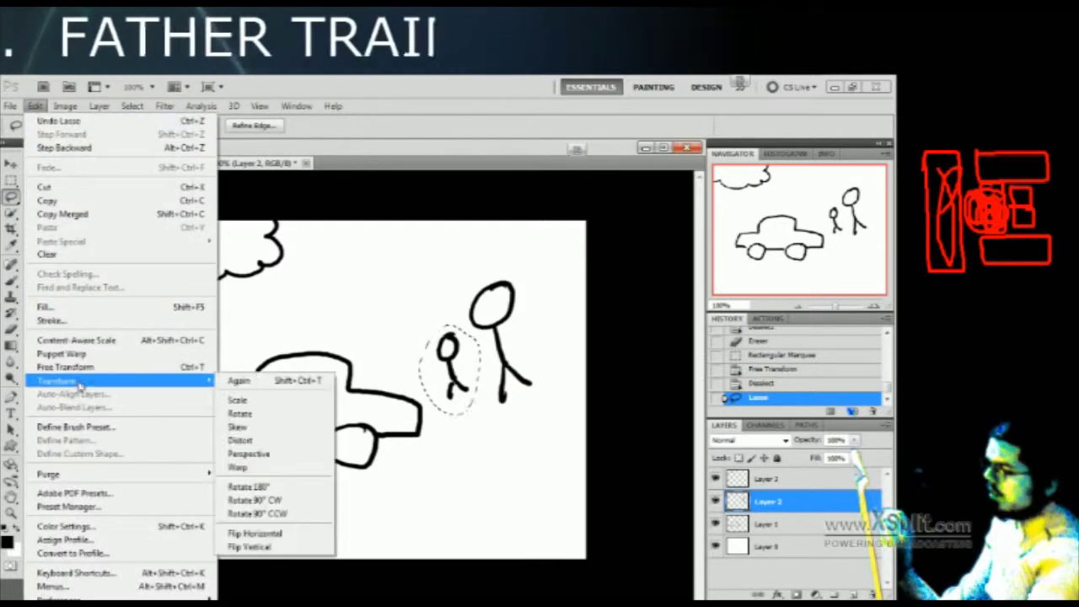
pyautogui.click(240, 401)
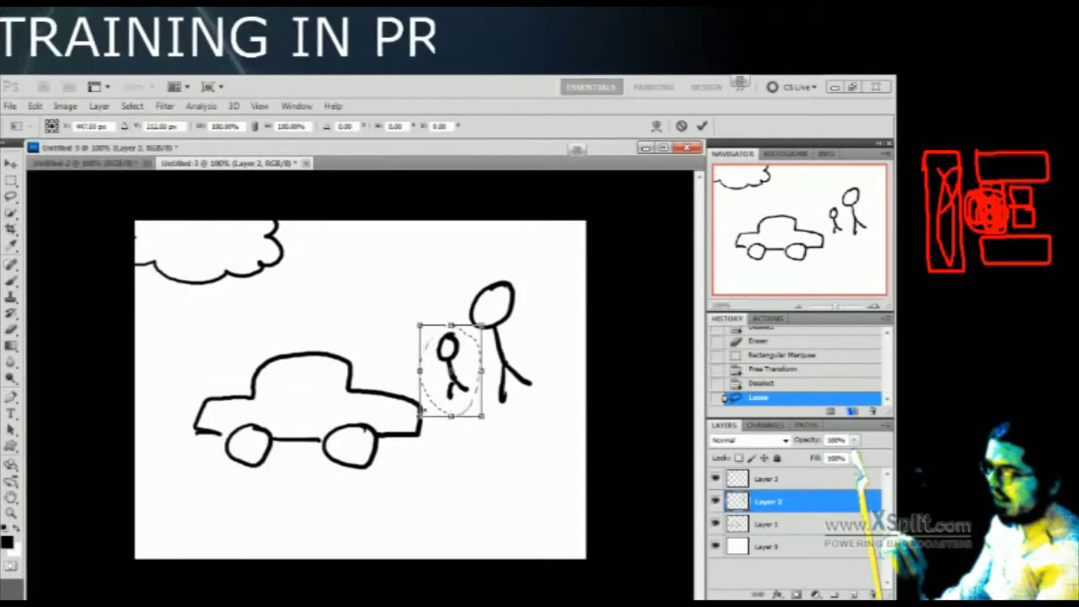
pyautogui.moveTo(420, 416); pyautogui.dragTo(307, 530)
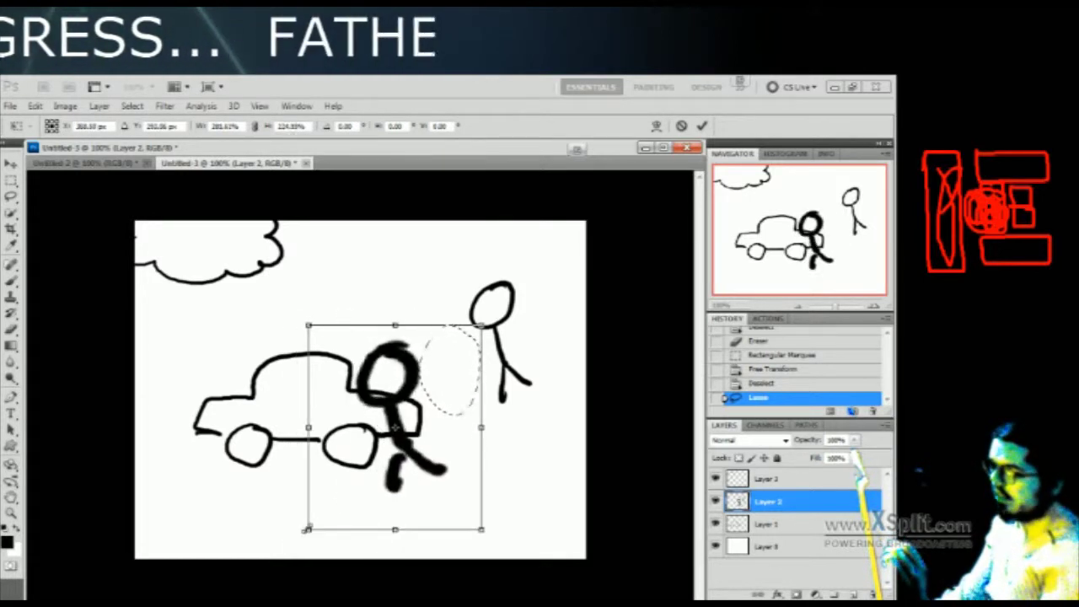
pyautogui.moveTo(427, 475)
pyautogui.mouseDown()
pyautogui.moveTo(451, 446)
pyautogui.moveTo(465, 385)
pyautogui.mouseUp()
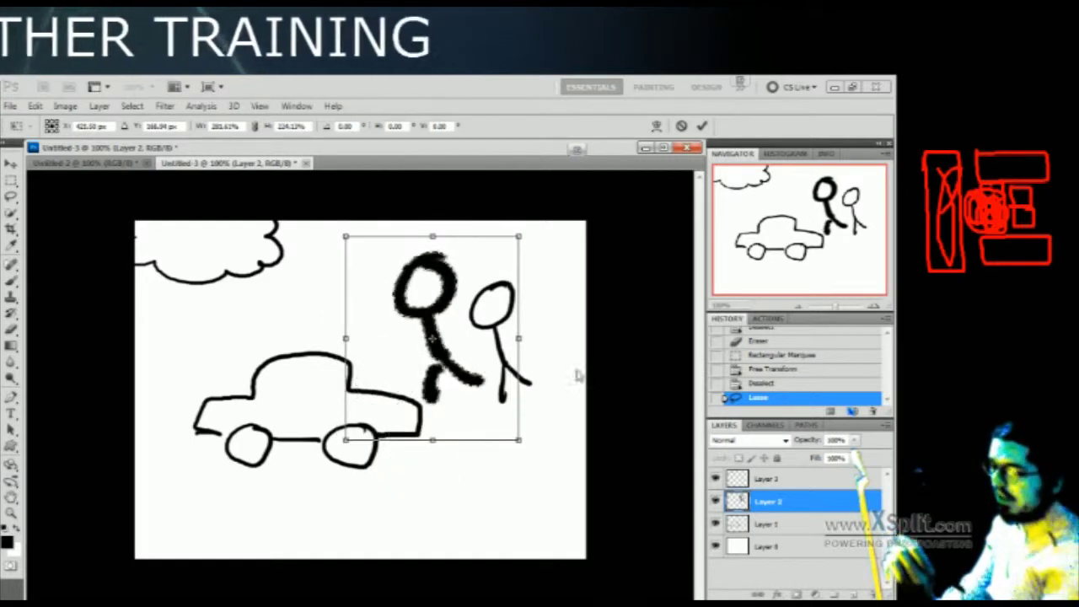
pyautogui.click(701, 125)
pyautogui.hotkey('ctrl', 'd')
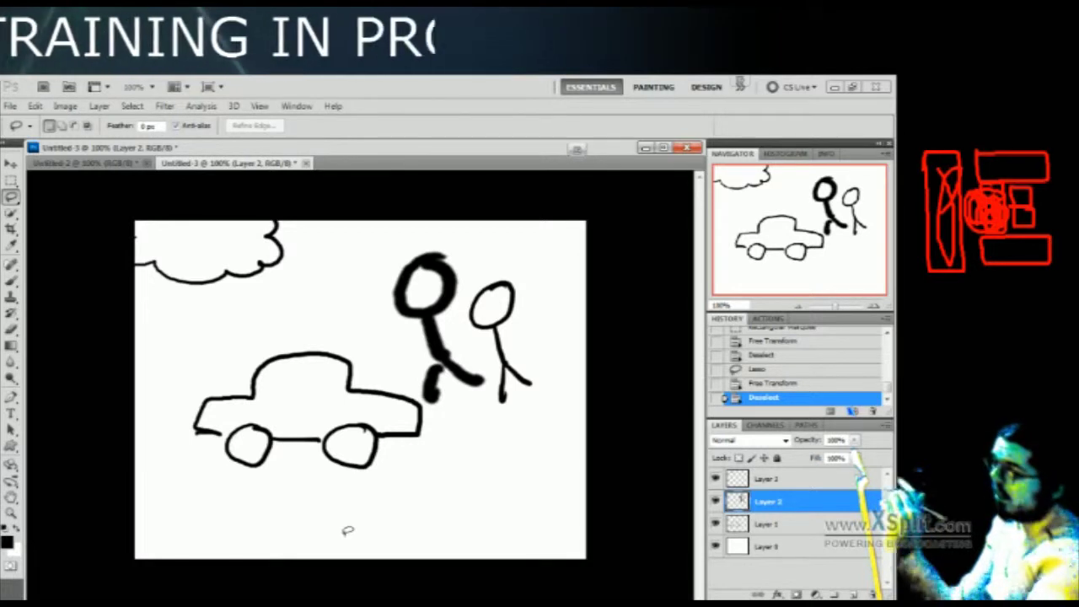
# Free-transform the Layer 2 figures to about 124% width and 106% height, rotated about 8° counterclockwise and shifted slightly up
pyautogui.click(35, 106)
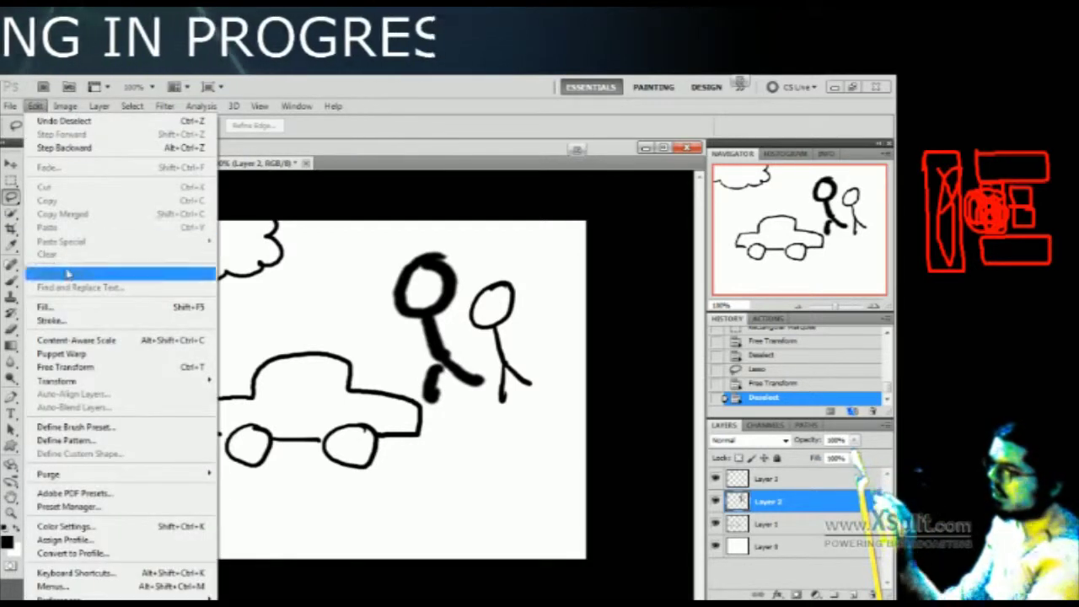
pyautogui.moveTo(89, 386)
pyautogui.click(95, 367)
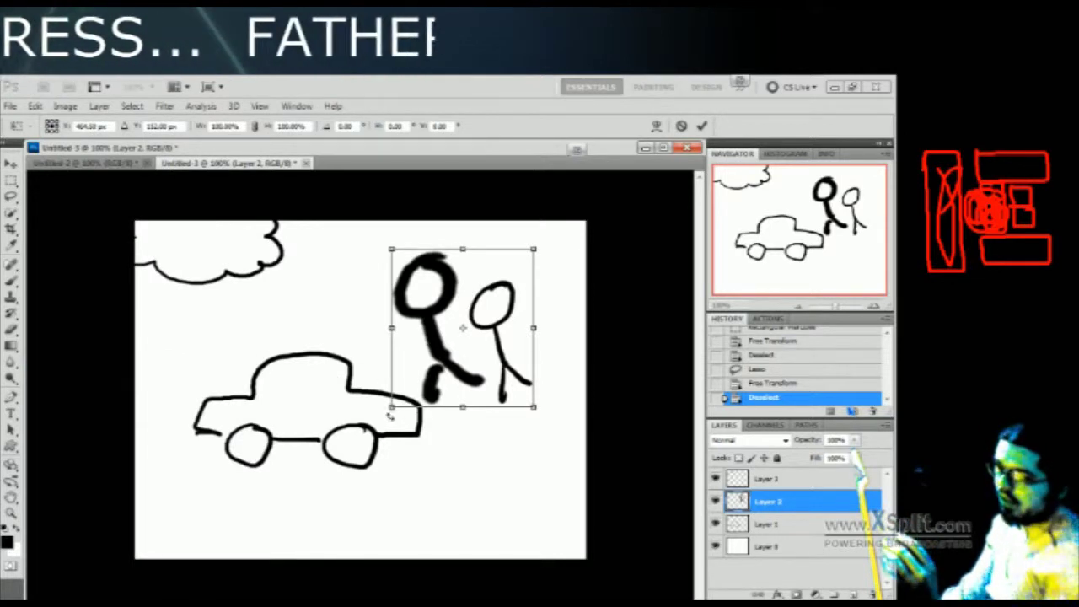
pyautogui.moveTo(392, 405)
pyautogui.mouseDown()
pyautogui.moveTo(371, 415)
pyautogui.moveTo(358, 510)
pyautogui.moveTo(438, 444)
pyautogui.moveTo(357, 415)
pyautogui.moveTo(416, 394)
pyautogui.moveTo(379, 414)
pyautogui.mouseUp()
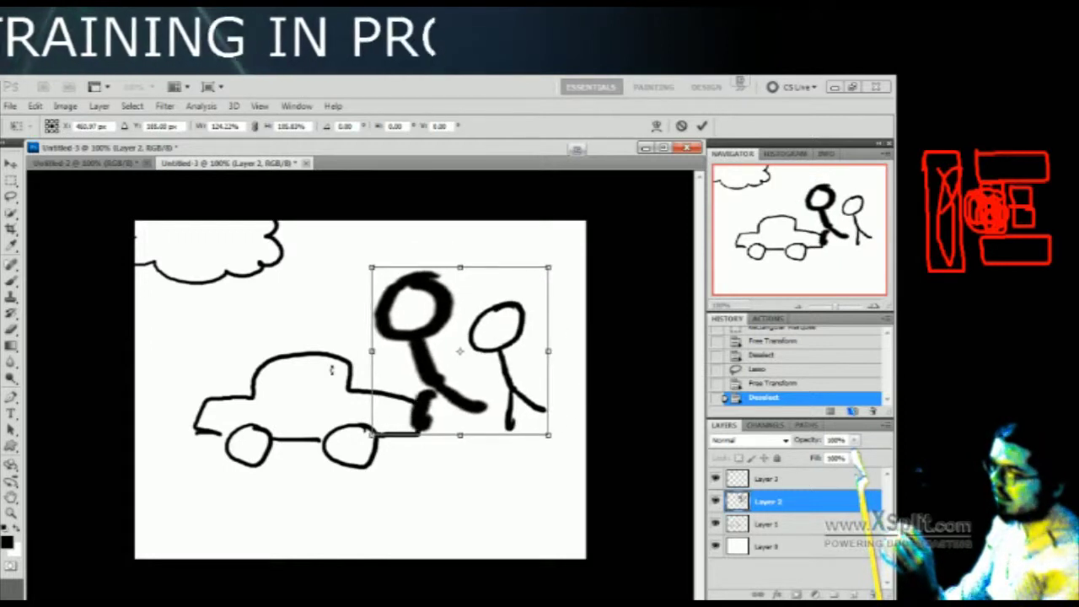
pyautogui.moveTo(368, 429)
pyautogui.mouseDown()
pyautogui.moveTo(420, 465)
pyautogui.moveTo(380, 442)
pyautogui.mouseUp()
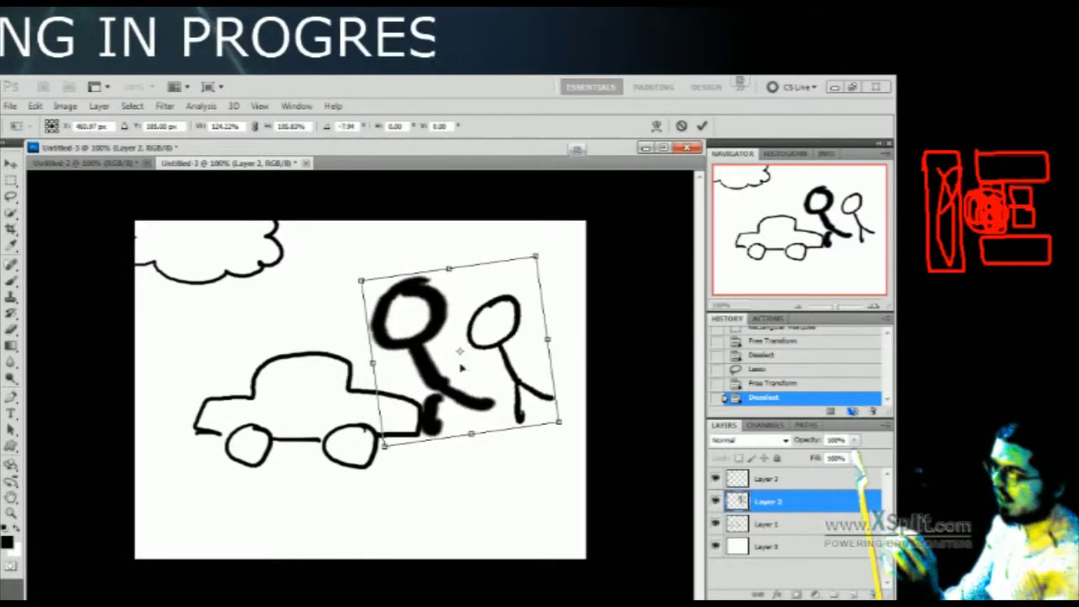
pyautogui.moveTo(431, 381)
pyautogui.mouseDown()
pyautogui.moveTo(458, 375)
pyautogui.moveTo(432, 386)
pyautogui.moveTo(433, 366)
pyautogui.mouseUp()
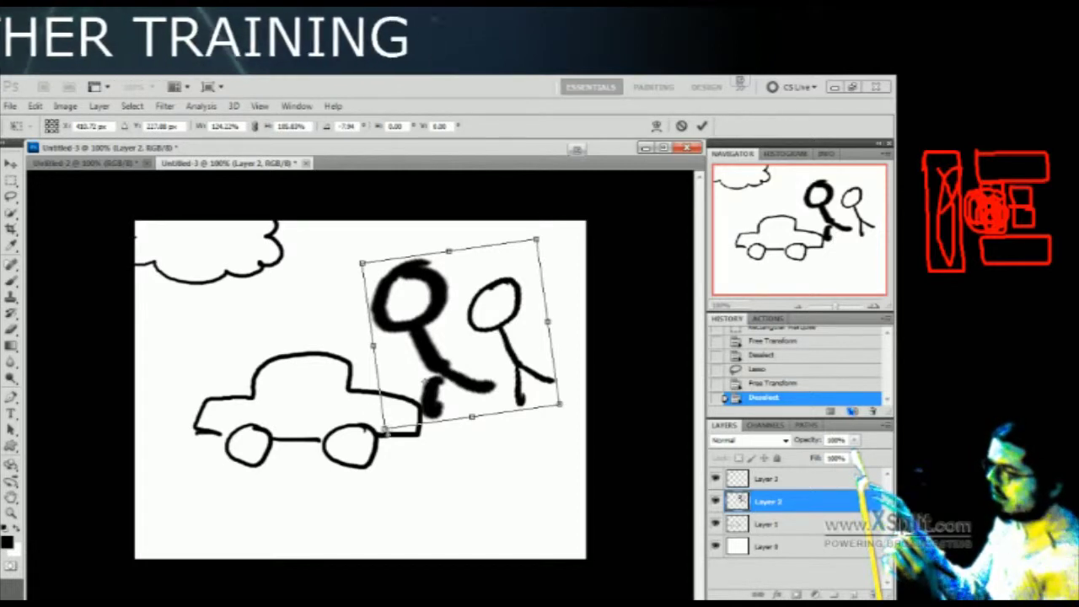
# Distort the stick figures by pulling the two lower corners leftward and the upper-right corner inward, and apply the transform
pyautogui.moveTo(476, 341); pyautogui.dragTo(308, 477)
pyautogui.moveTo(559, 404); pyautogui.dragTo(459, 410)
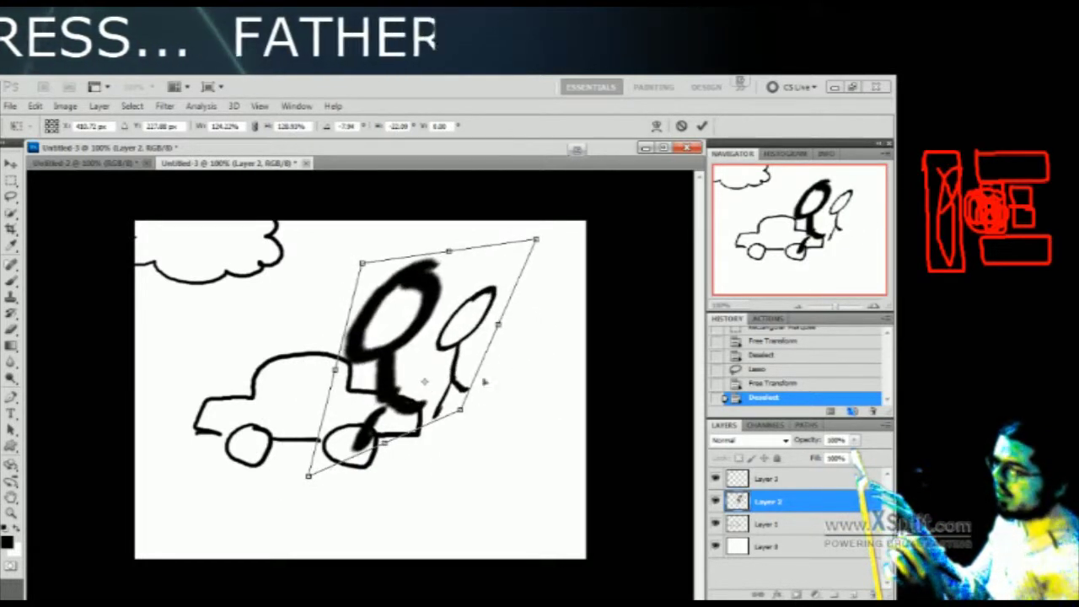
pyautogui.moveTo(541, 249); pyautogui.dragTo(485, 290)
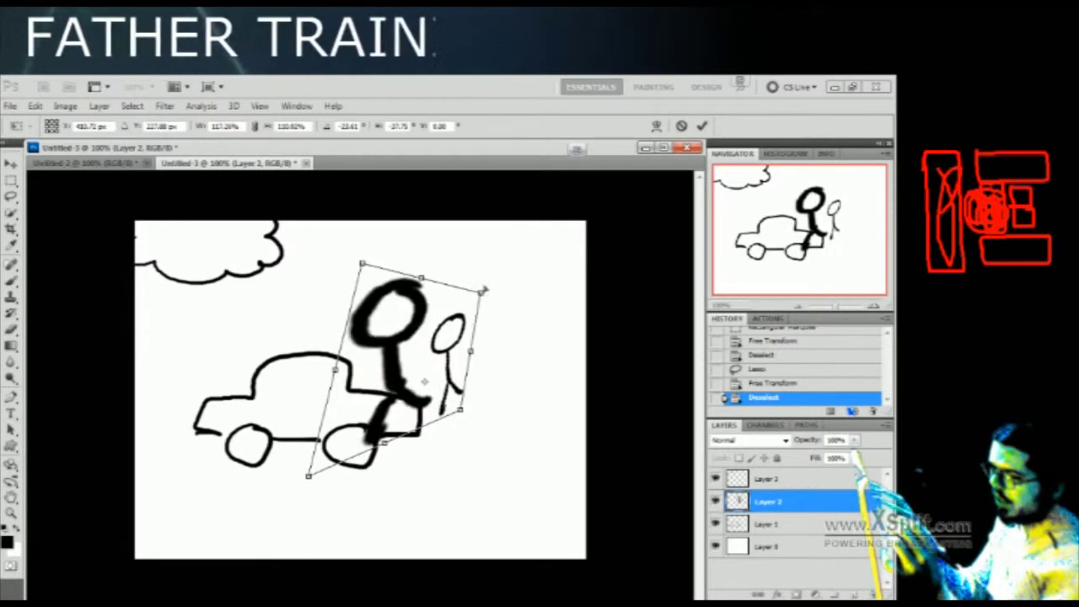
pyautogui.click(703, 127)
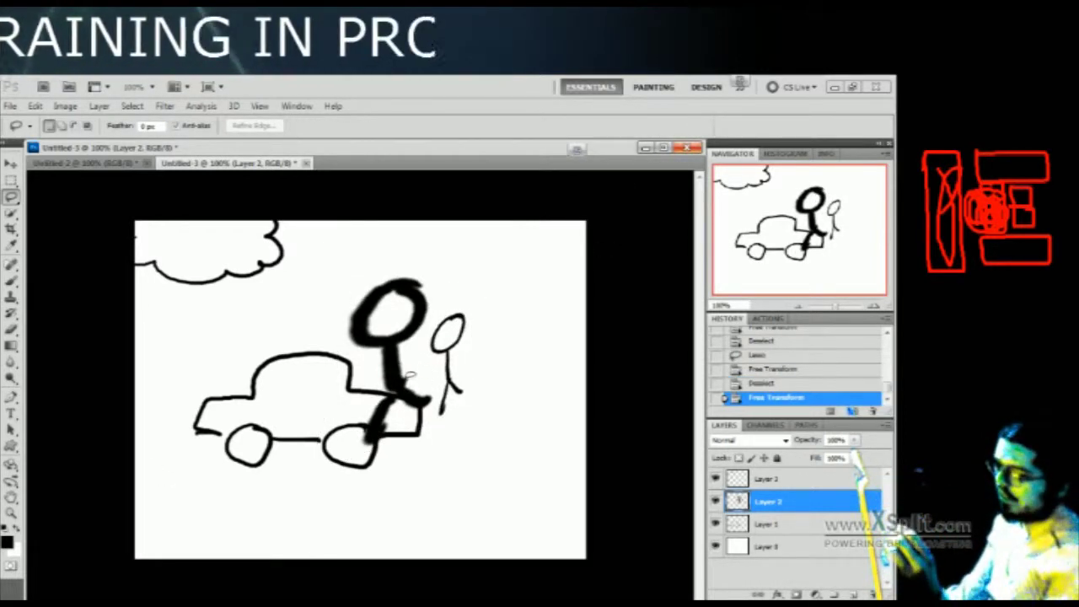
# Try moving the distorted stick figures up and to the right of the car, and undo both the move and the Free Transform
pyautogui.click(10, 163)
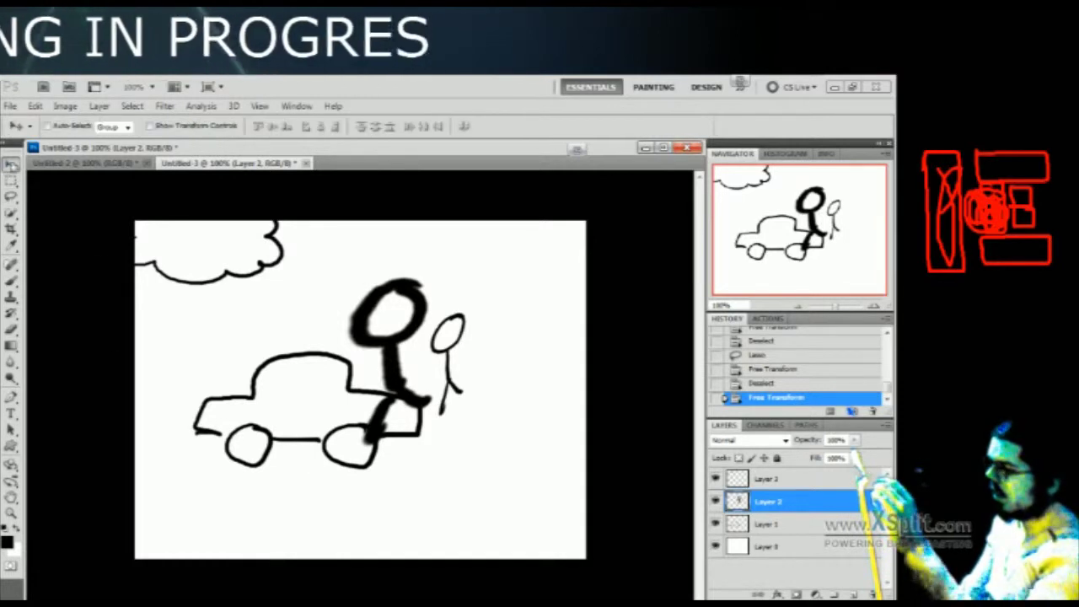
pyautogui.moveTo(432, 356); pyautogui.dragTo(511, 331)
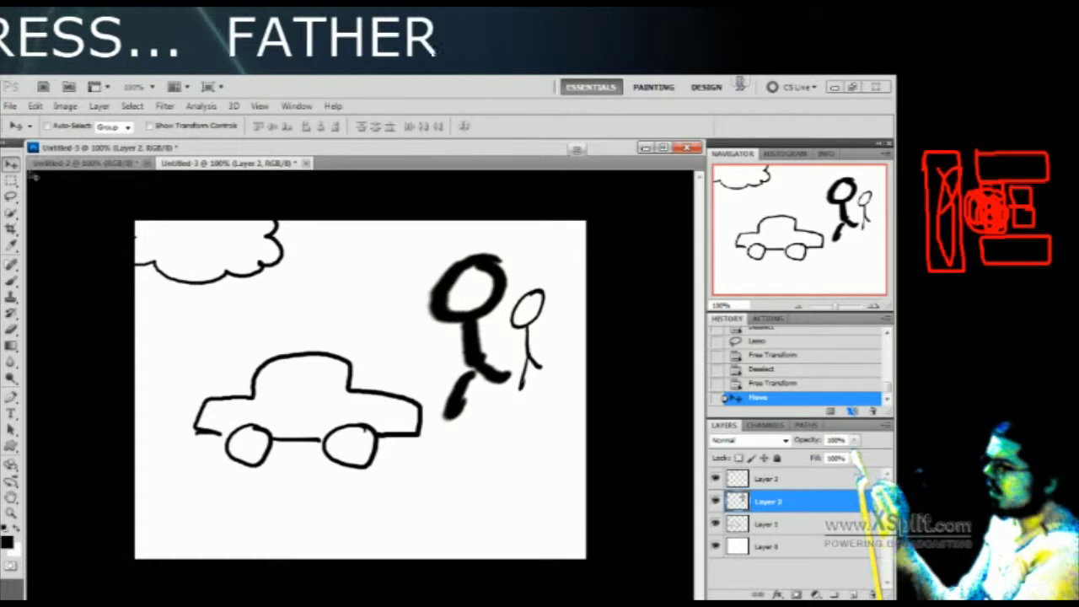
pyautogui.click(11, 280)
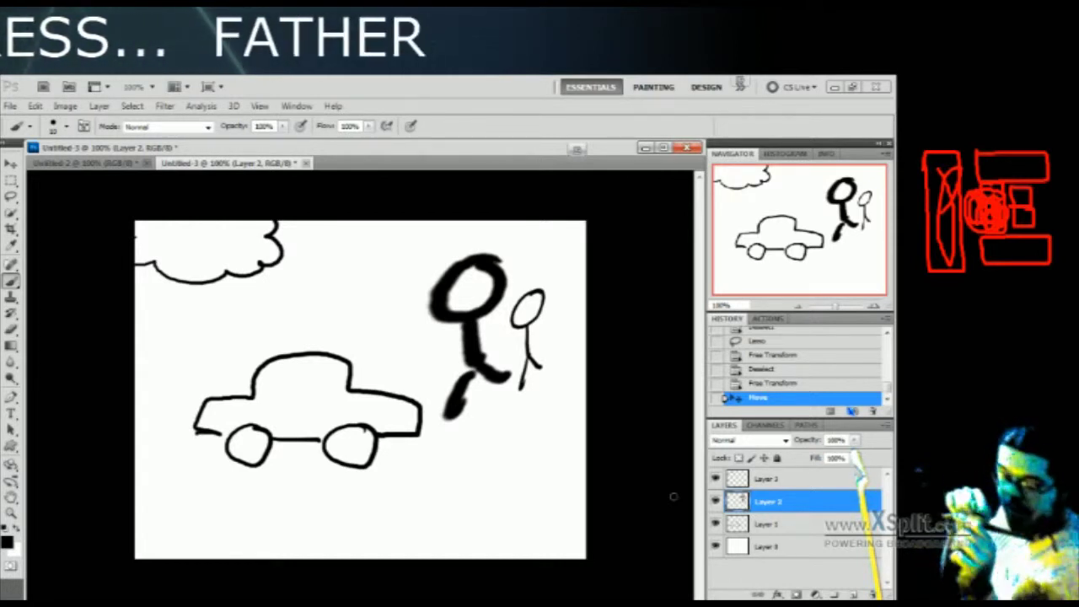
pyautogui.hotkey('ctrl', 'z')
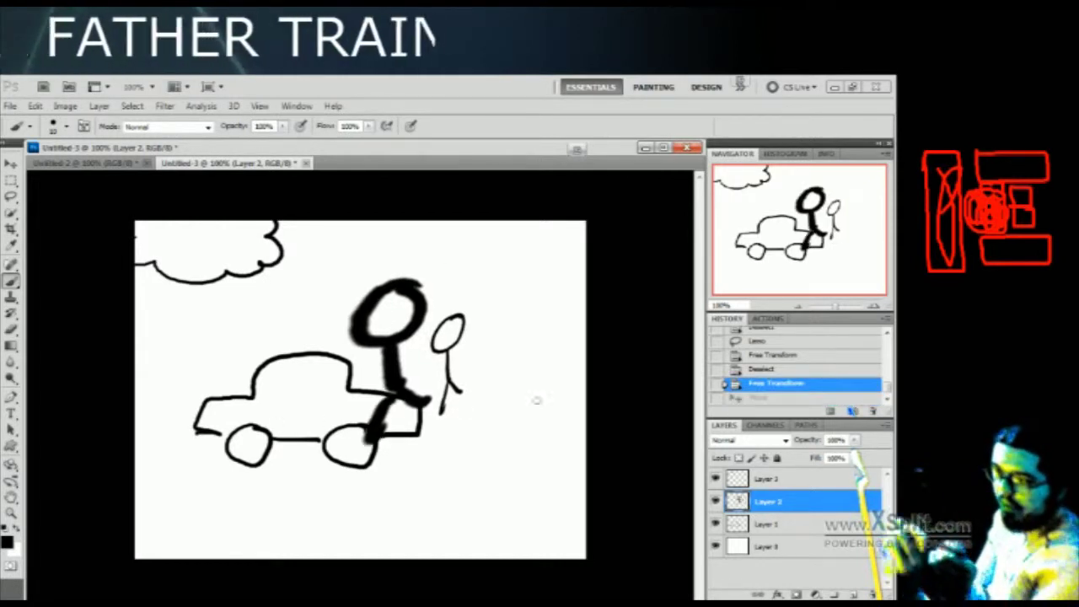
pyautogui.hotkey('ctrl', 'alt', 'z')
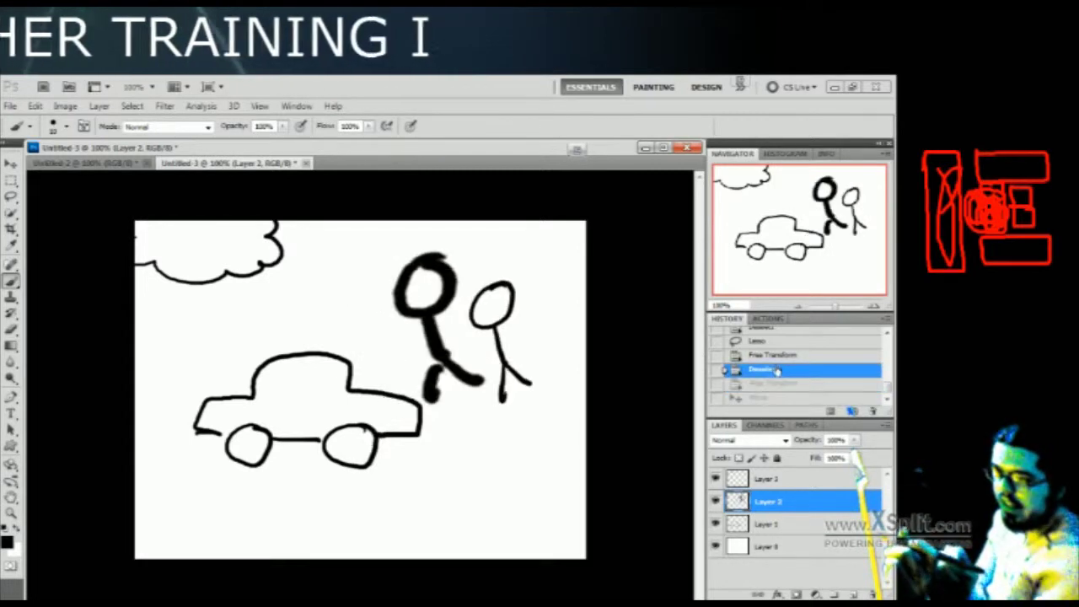
# Step back through the history to the Eraser state preceding the marquee selection of the two stick figures
pyautogui.hotkey('ctrl', 'alt', 'z')
pyautogui.hotkey('ctrl', 'alt', 'z')
pyautogui.hotkey('ctrl', 'alt', 'z')
pyautogui.hotkey('ctrl', 'alt', 'z')
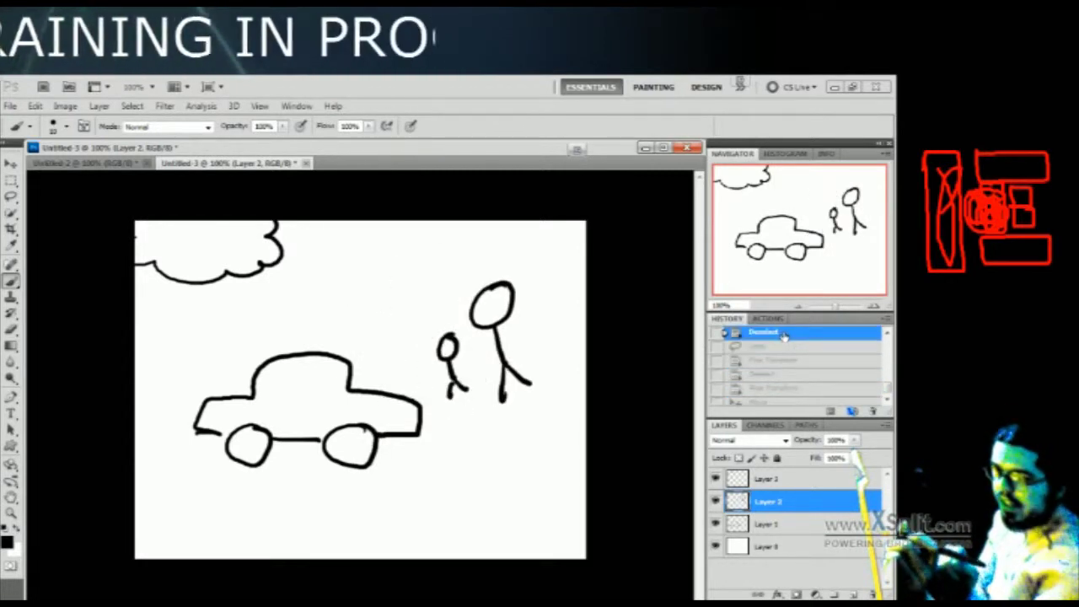
pyautogui.hotkey('ctrl', 'alt', 'z')
pyautogui.hotkey('ctrl', 'alt', 'z')
pyautogui.hotkey('ctrl', 'alt', 'z')
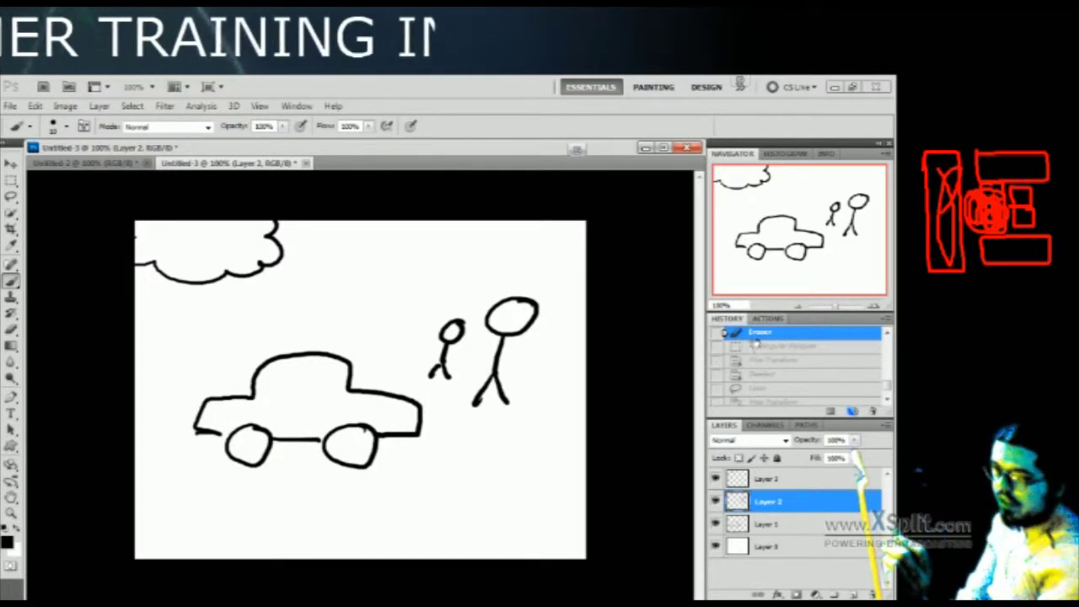
# Replay the Rectangular Marquee, Free Transform and Deselect history states, step back to the marquee, and restore the Deselect state
pyautogui.click(756, 349)
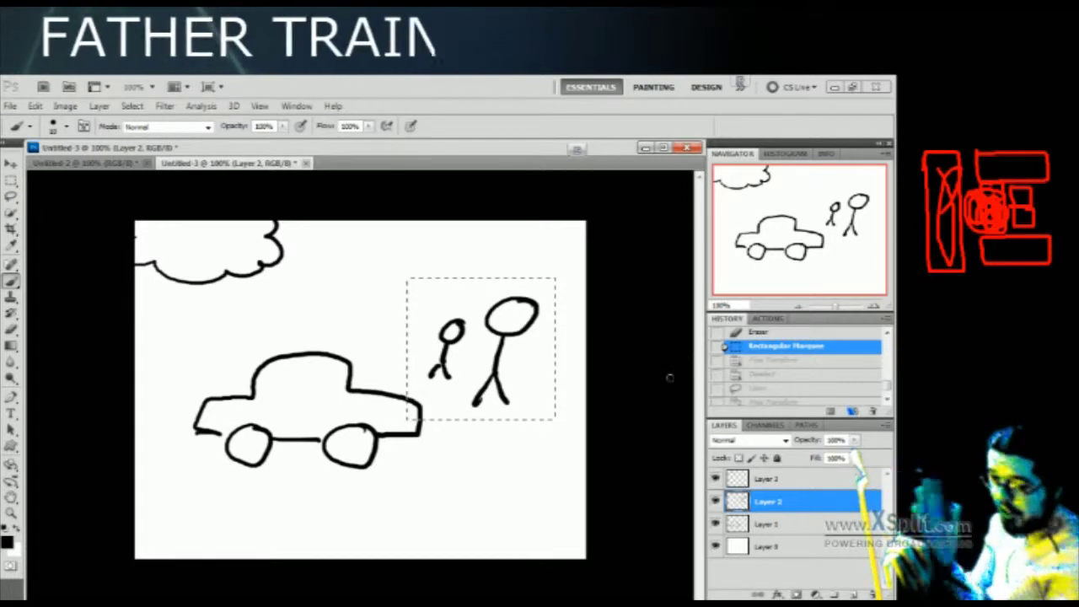
pyautogui.click(770, 364)
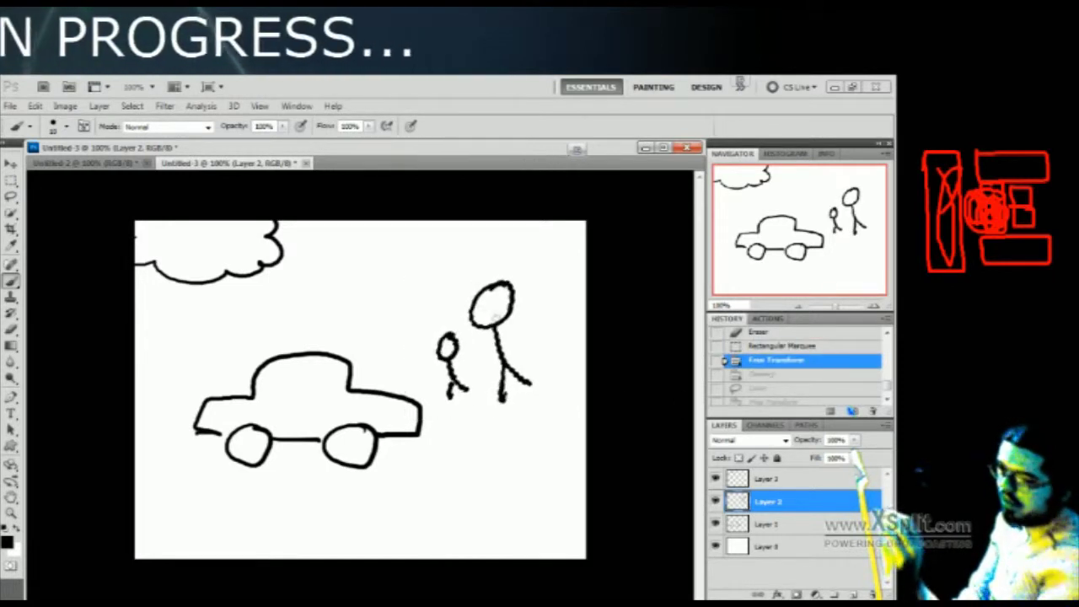
pyautogui.click(761, 375)
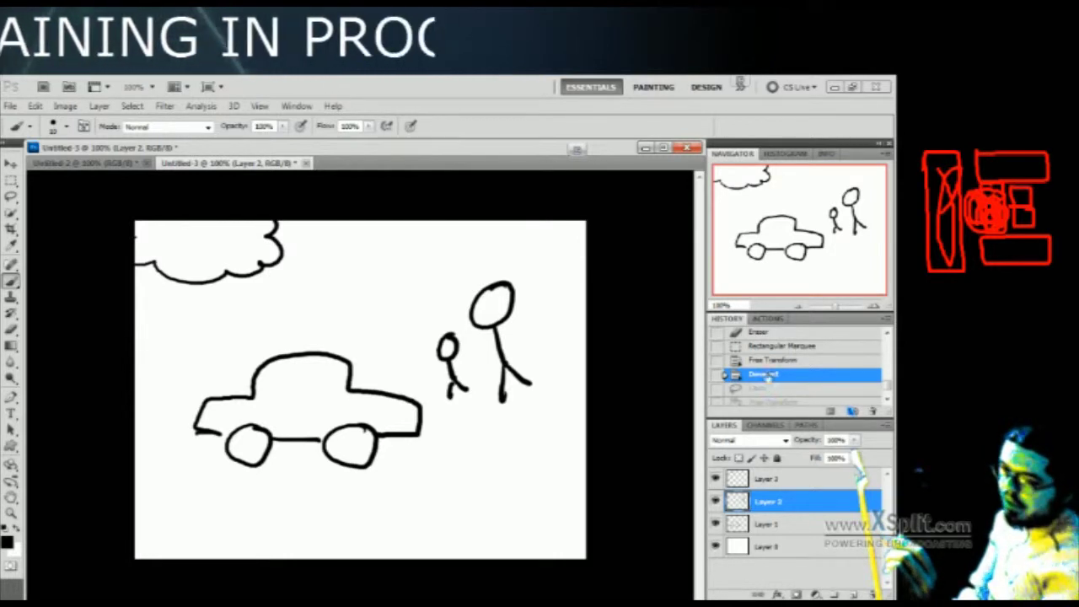
pyautogui.hotkey('ctrl', 'alt', 'z')
pyautogui.hotkey('ctrl', 'alt', 'z')
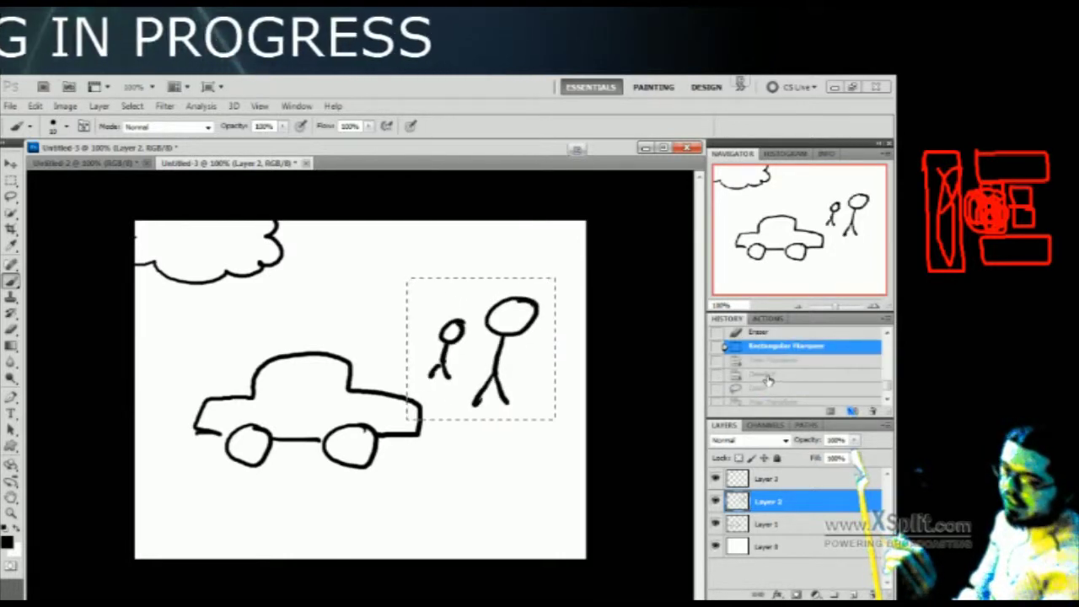
pyautogui.click(767, 378)
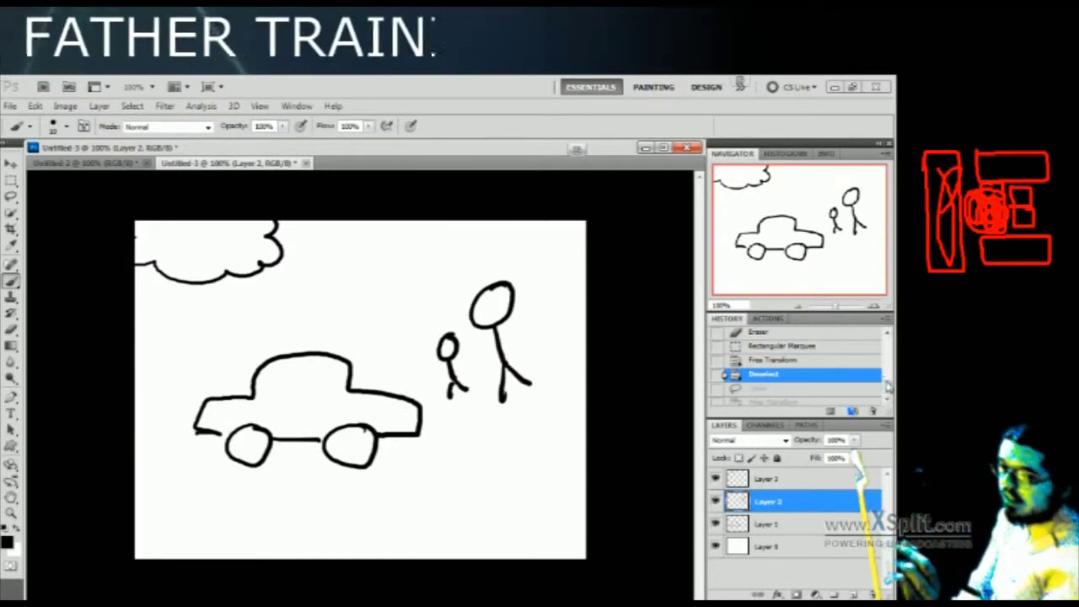
# Advance through the remaining history states from Lasso through Free Transform and Deselect to the final Move
pyautogui.scroll(3, 885, 388)
pyautogui.click(765, 341)
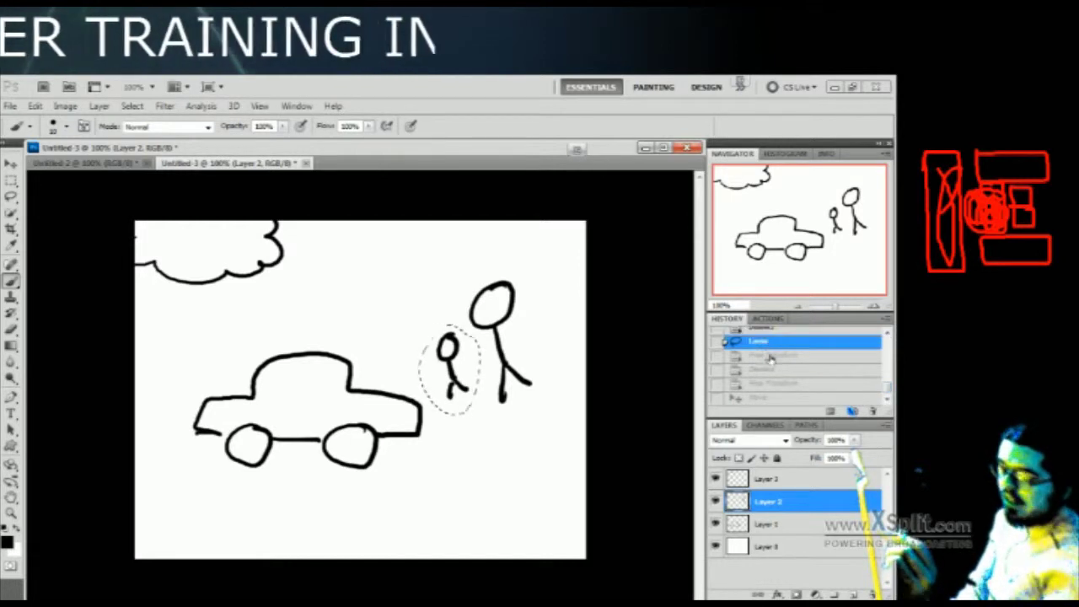
pyautogui.click(762, 358)
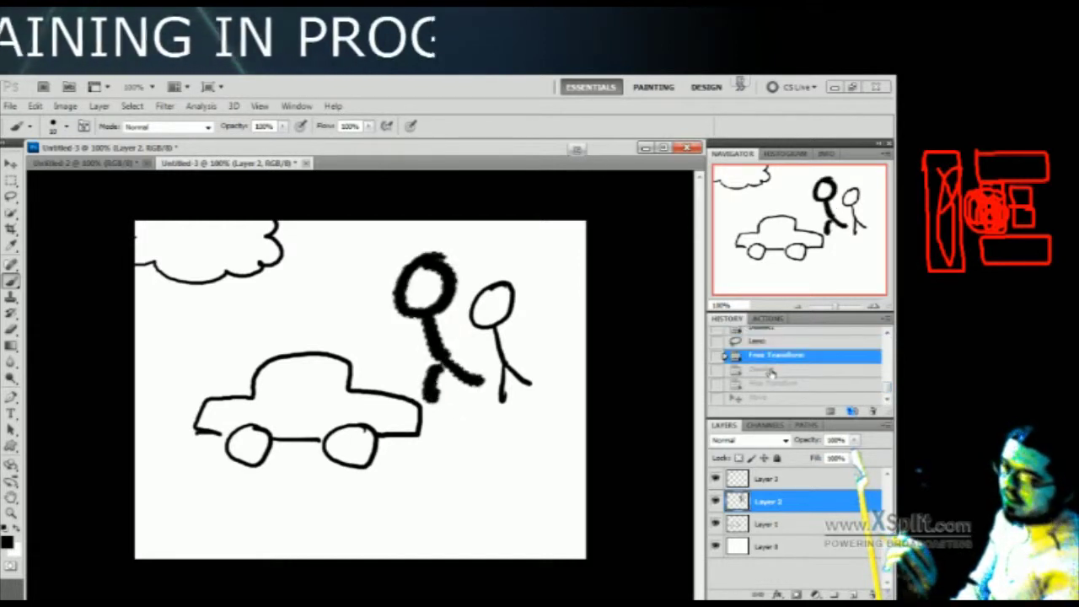
pyautogui.click(769, 369)
pyautogui.click(774, 383)
pyautogui.click(777, 396)
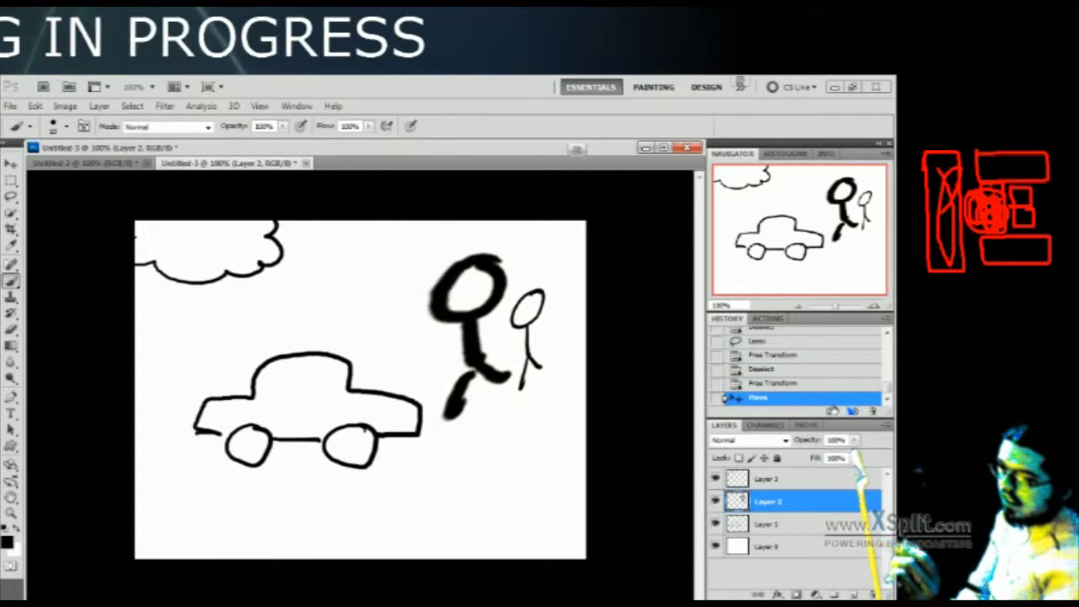
# Restore early Brush Tool states from the start of the history, and return to the latest Move state
pyautogui.scroll(5, 843, 371)
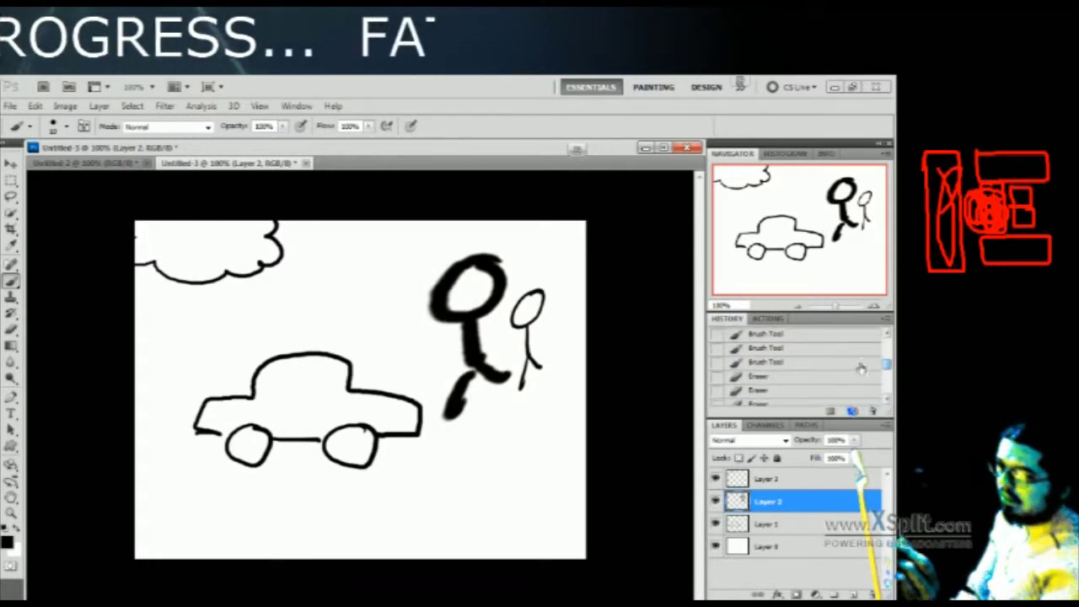
pyautogui.click(803, 362)
pyautogui.scroll(5, 843, 371)
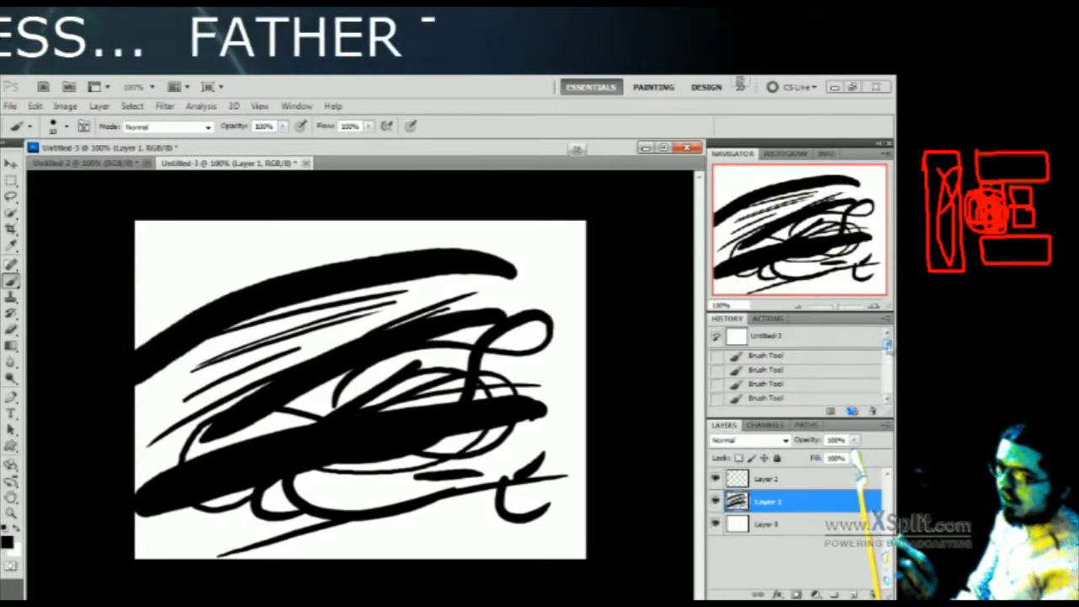
pyautogui.click(776, 359)
pyautogui.moveTo(887, 346); pyautogui.dragTo(889, 399)
pyautogui.click(816, 398)
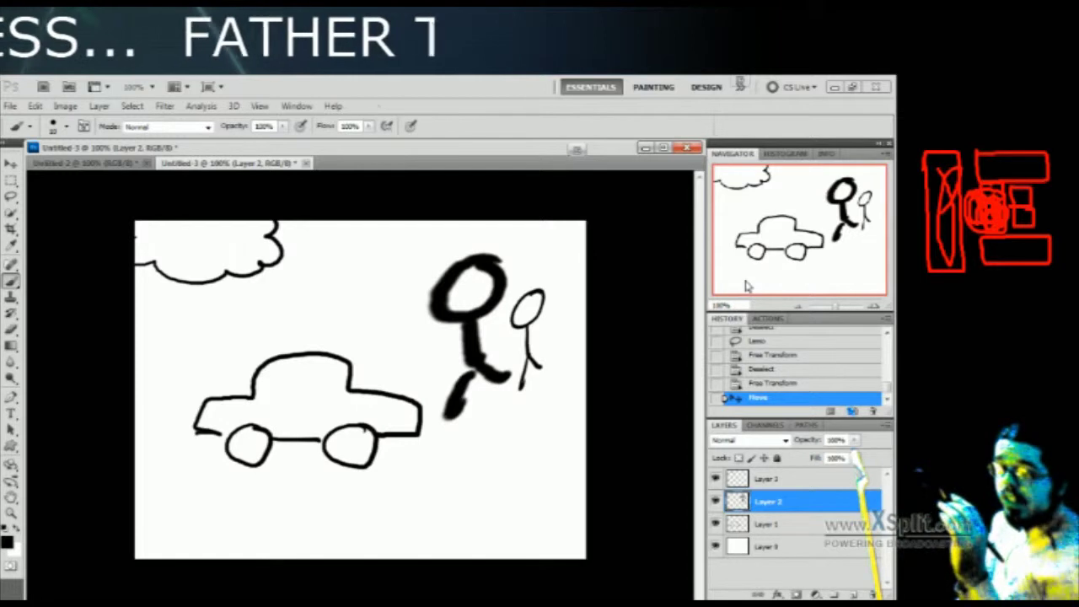
# Restore the Lasso state around the small figure and try brushing on the canvas outside the selection
pyautogui.click(763, 342)
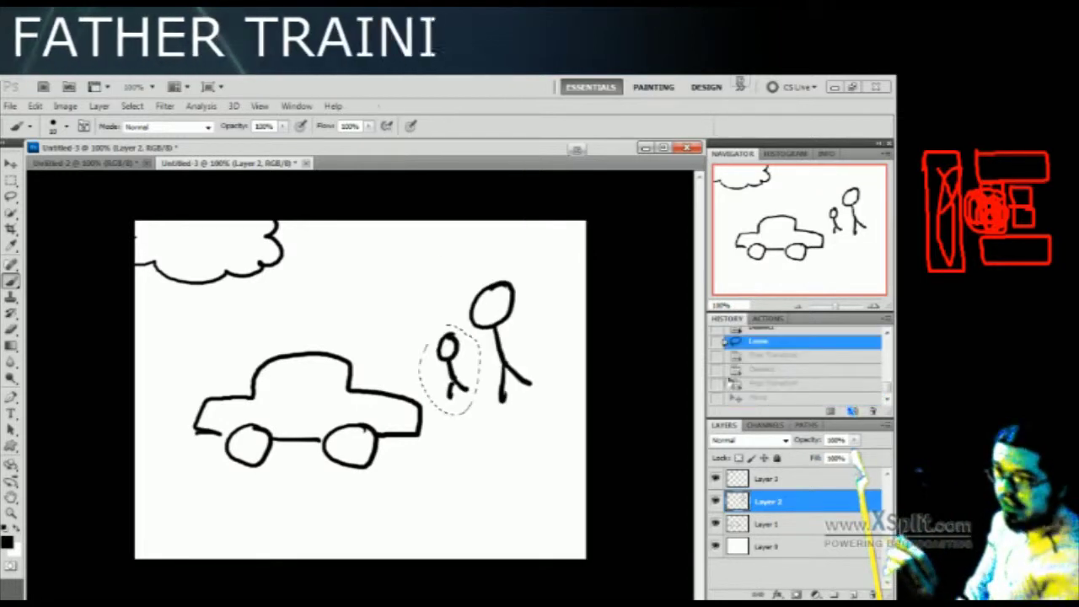
pyautogui.click(490, 496)
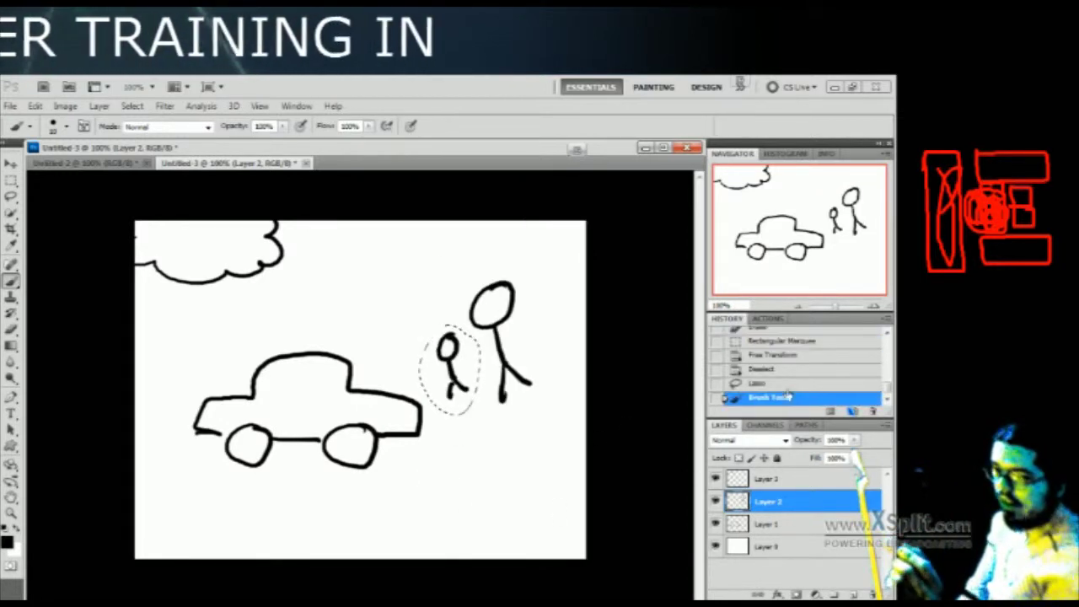
pyautogui.moveTo(758, 390)
pyautogui.mouseDown()
pyautogui.moveTo(767, 342)
pyautogui.moveTo(765, 399)
pyautogui.mouseUp()
# Restore the first Free Transform state of the stick figures and brush in black over and around the taller figure's legs
pyautogui.click(763, 340)
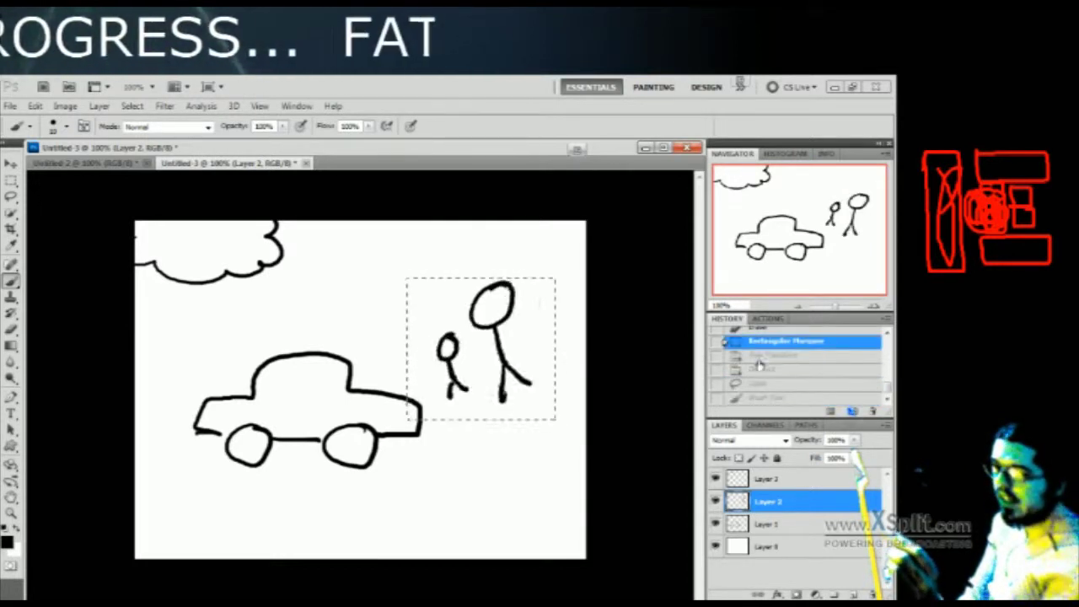
pyautogui.click(760, 357)
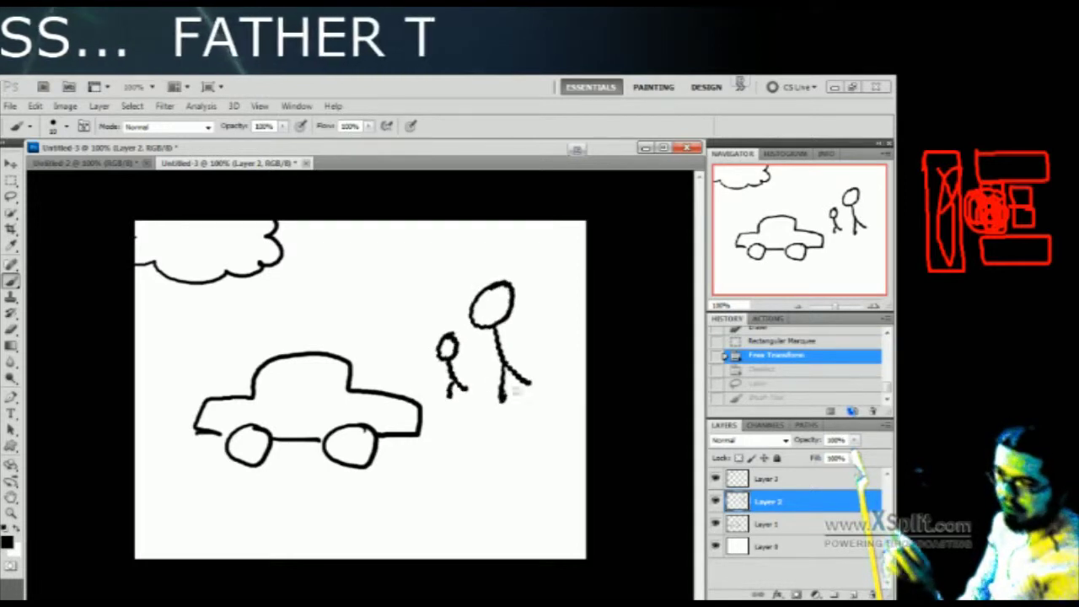
pyautogui.moveTo(502, 394); pyautogui.dragTo(510, 401)
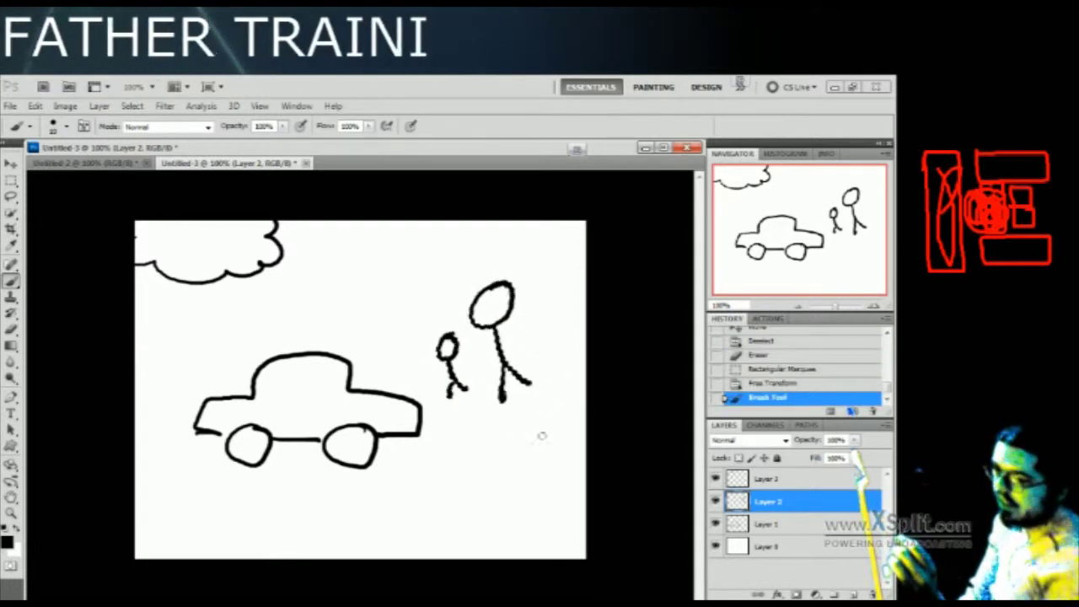
pyautogui.click(511, 401)
pyautogui.click(505, 396)
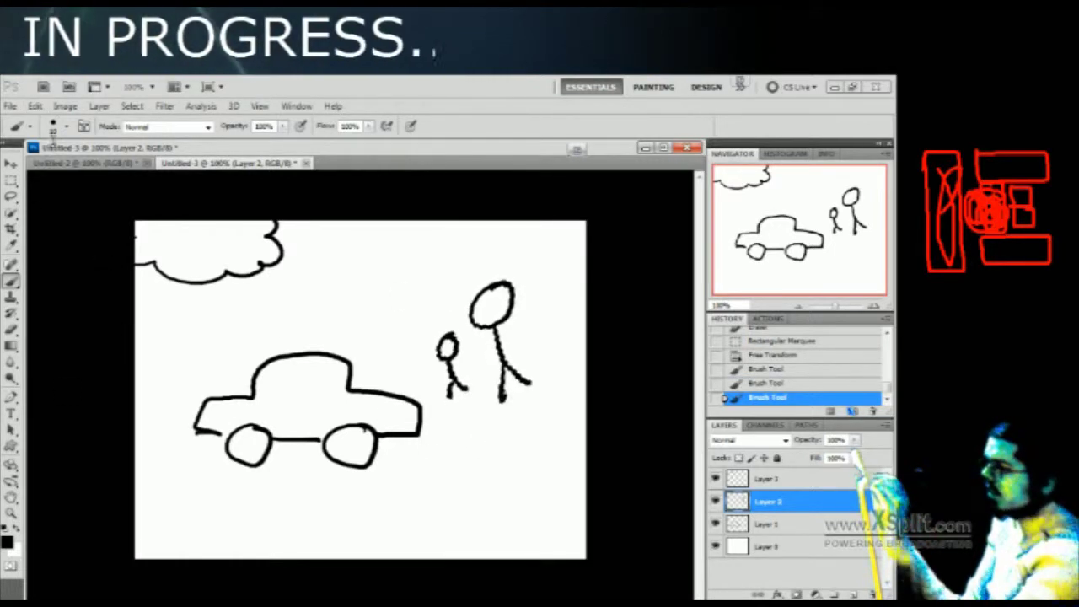
pyautogui.click(505, 386)
pyautogui.click(528, 343)
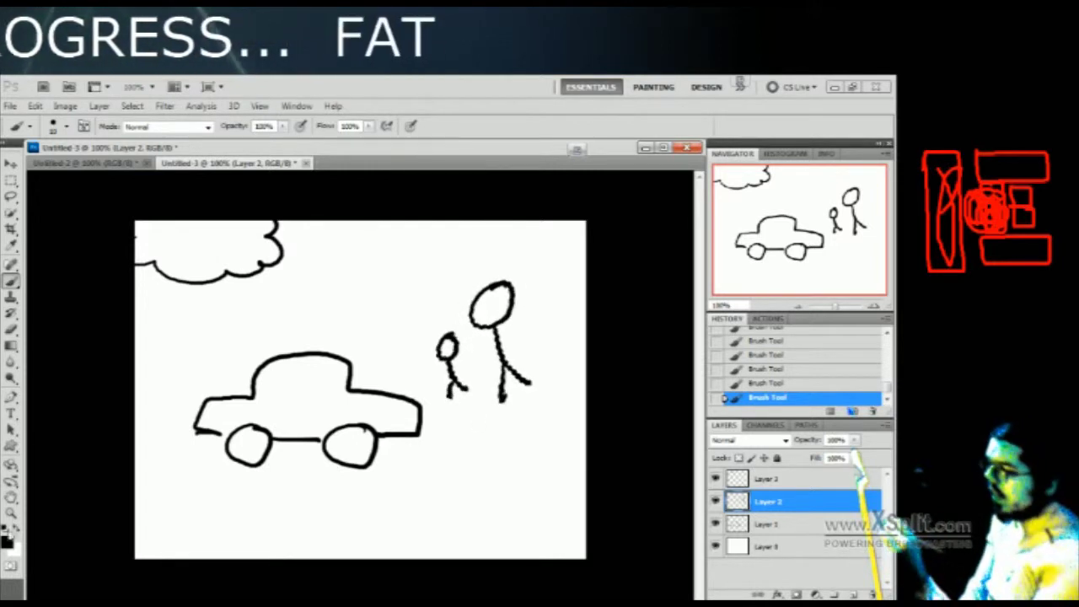
# Set the foreground colour to red and brush over both selected stick figures
pyautogui.click(7, 542)
pyautogui.click(661, 254)
pyautogui.click(807, 245)
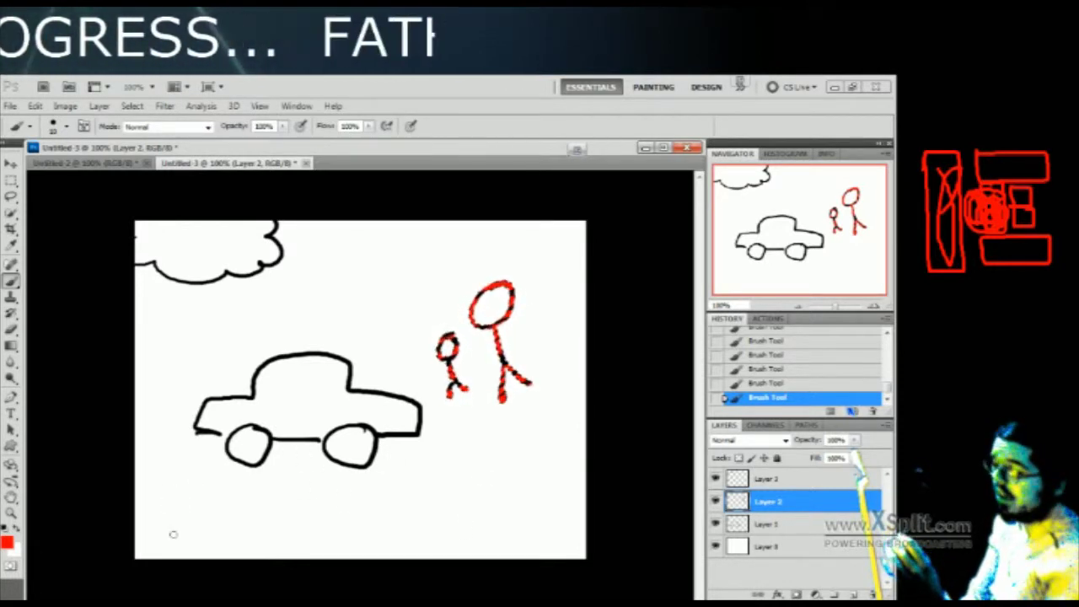
# Deselect the stick figures using the menu command
pyautogui.click(133, 107)
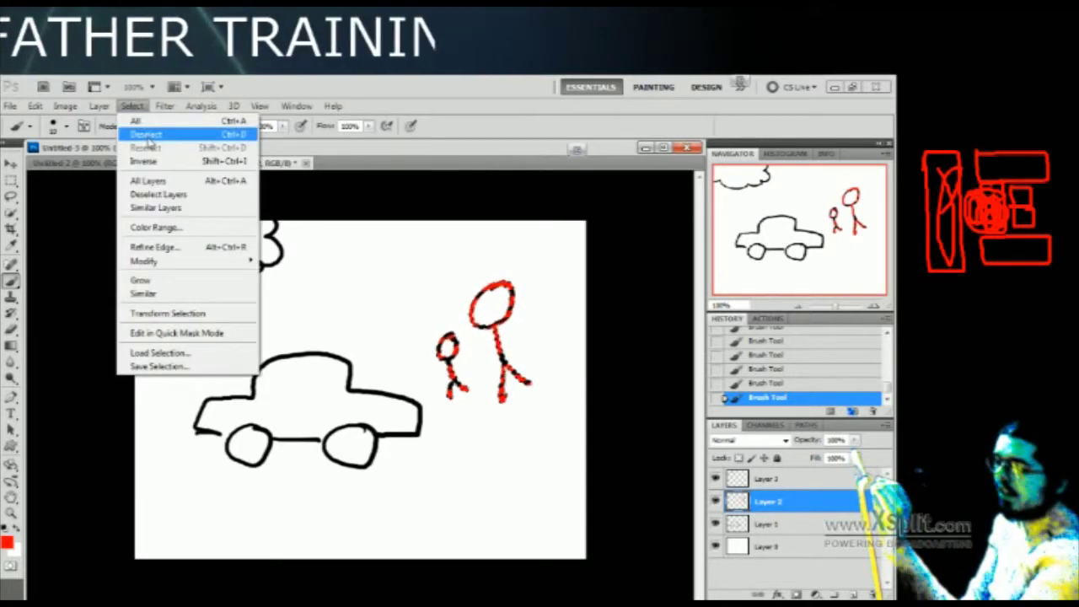
pyautogui.click(135, 107)
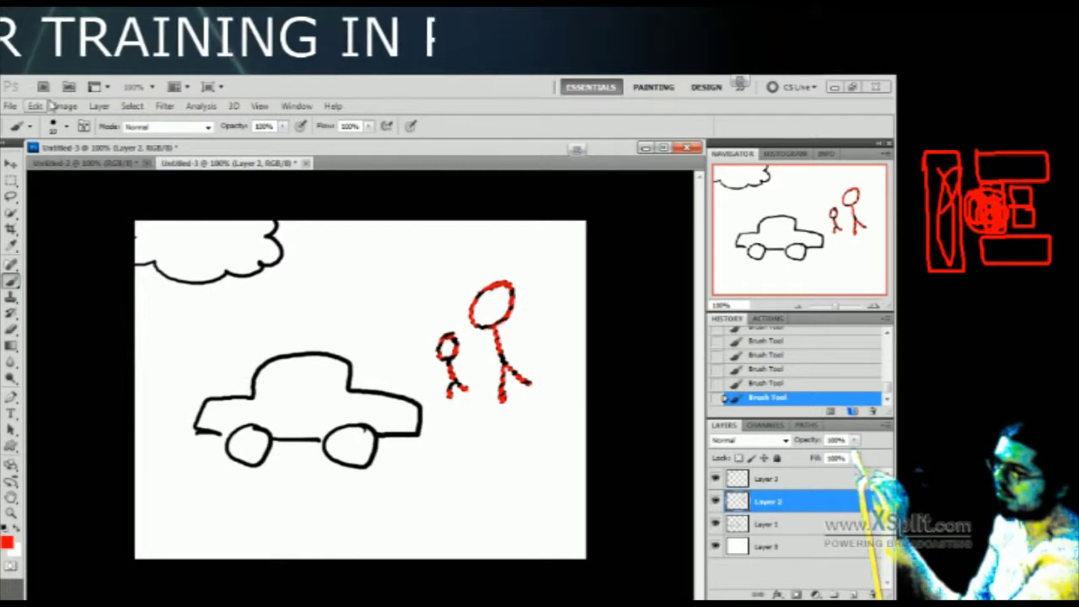
pyautogui.click(139, 111)
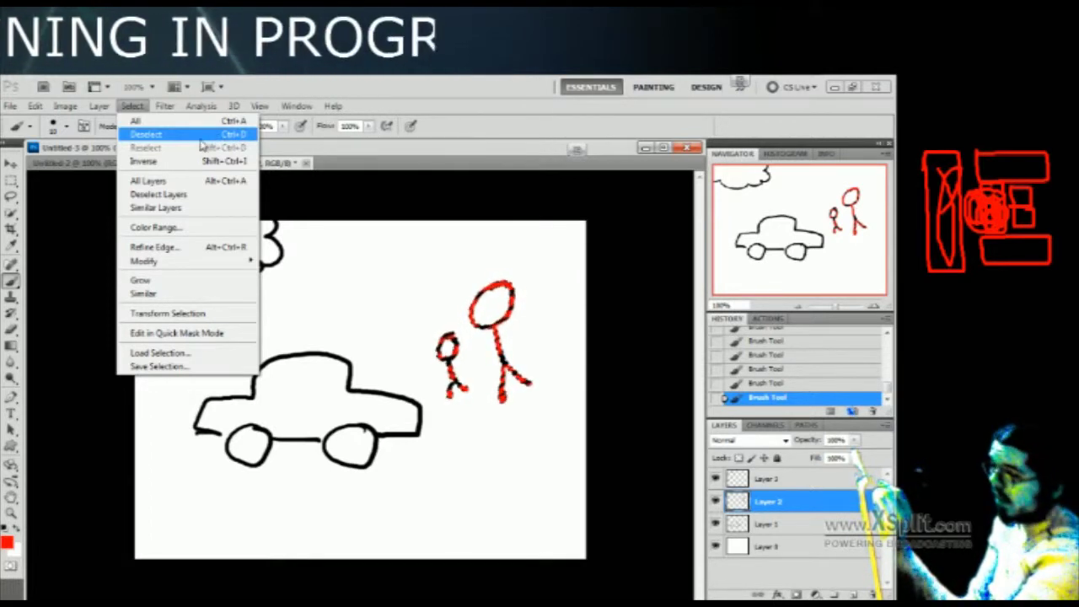
pyautogui.click(158, 141)
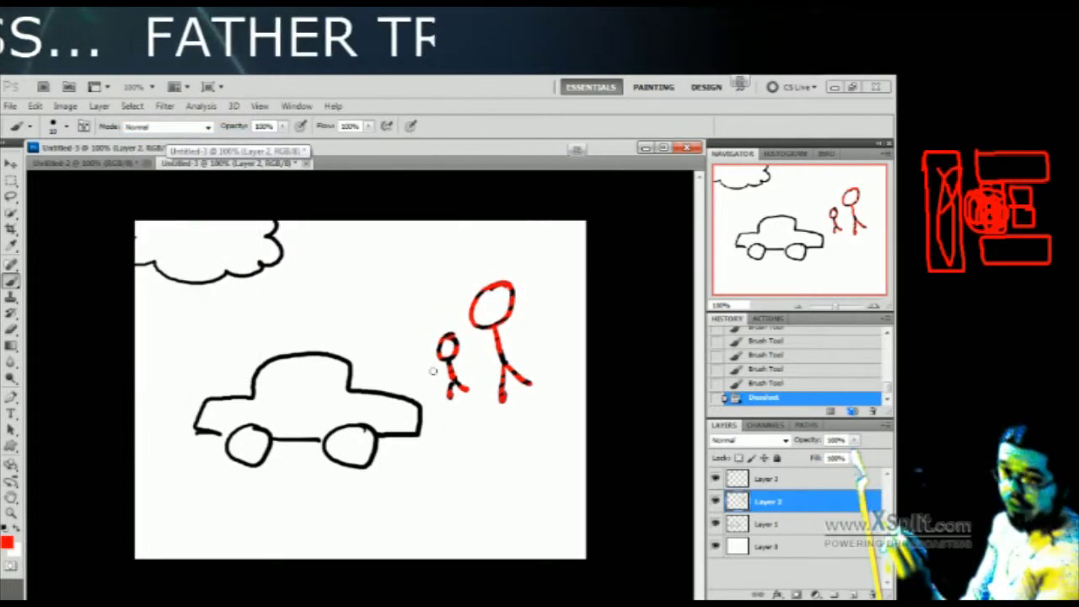
# Draw a freehand Lasso selection around the stick figures and the car's front end, and clear it
pyautogui.click(10, 196)
pyautogui.moveTo(381, 322)
pyautogui.mouseDown()
pyautogui.moveTo(362, 370)
pyautogui.moveTo(381, 324)
pyautogui.mouseUp()
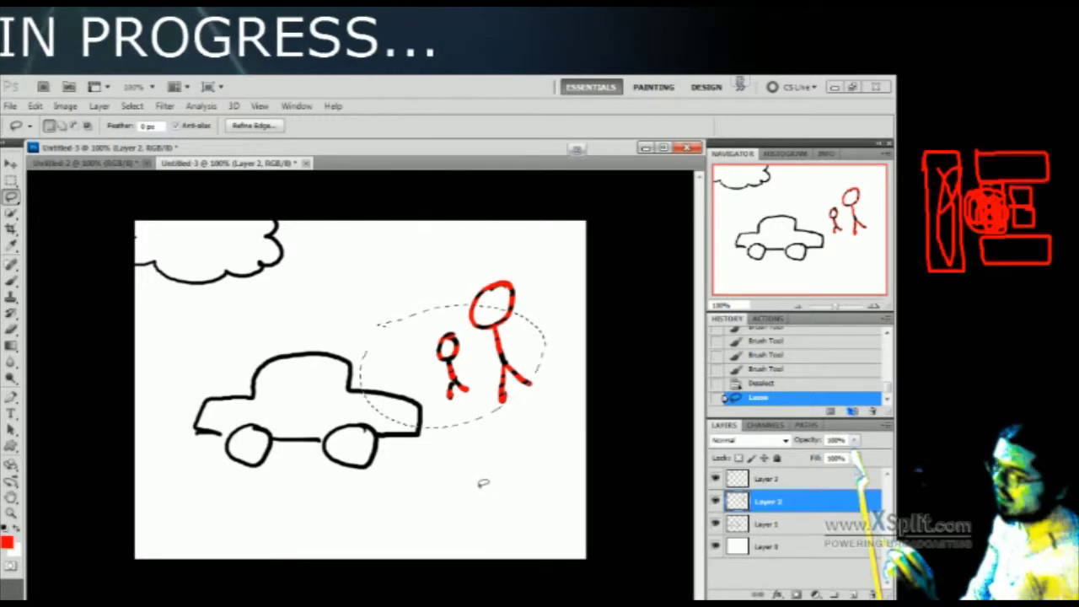
pyautogui.click(465, 474)
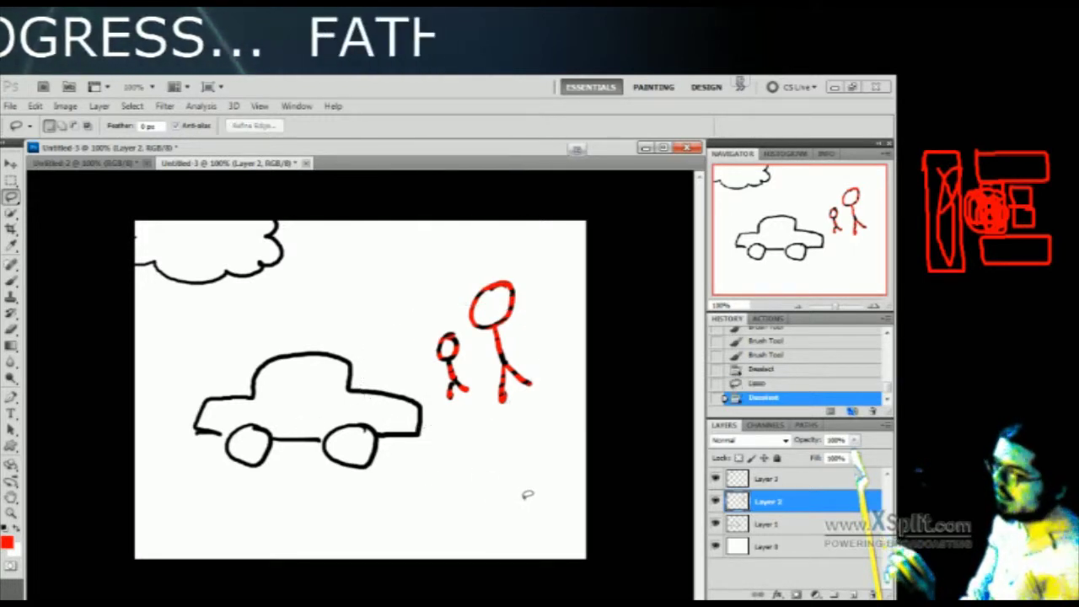
# Lasso an area below the stick figures, shift the selection outline slightly right and down, and deselect
pyautogui.moveTo(385, 508)
pyautogui.mouseDown()
pyautogui.moveTo(548, 405)
pyautogui.moveTo(383, 443)
pyautogui.mouseUp()
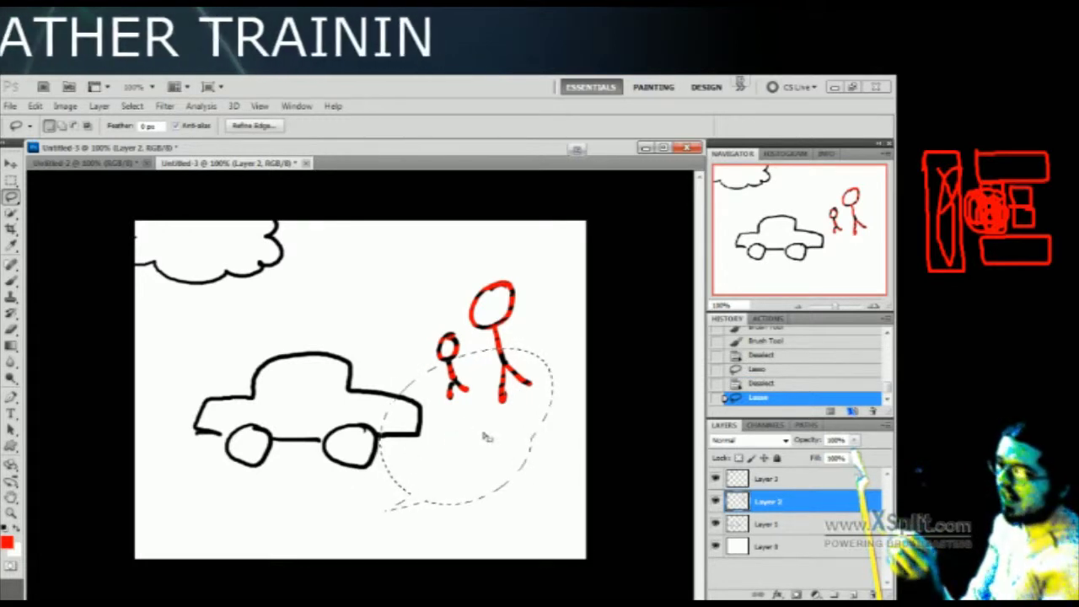
pyautogui.moveTo(503, 438)
pyautogui.mouseDown()
pyautogui.moveTo(464, 441)
pyautogui.moveTo(484, 452)
pyautogui.mouseUp()
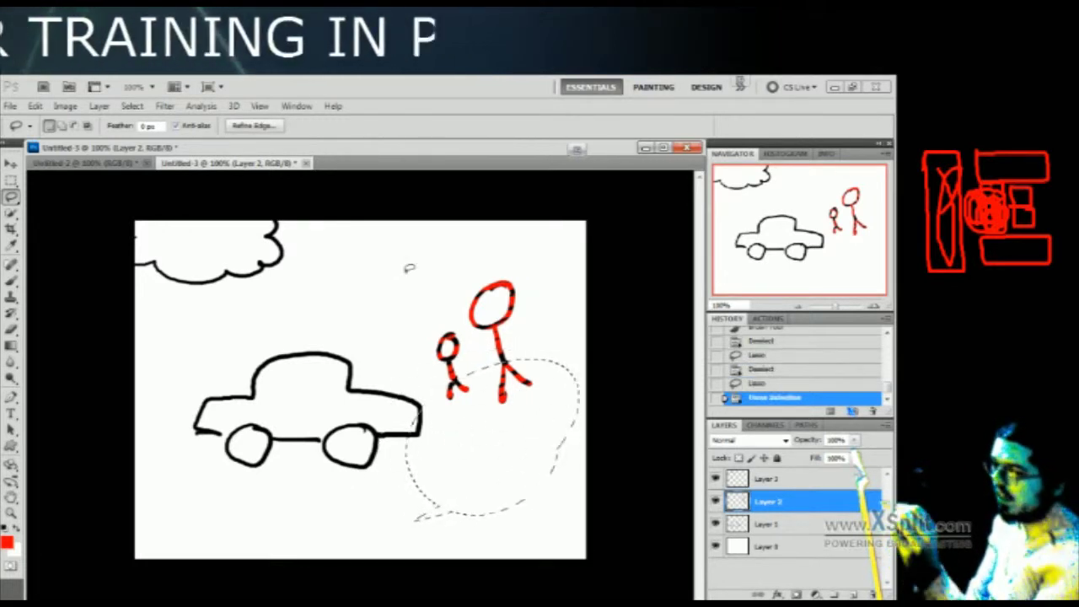
pyautogui.hotkey('ctrl', 'd')
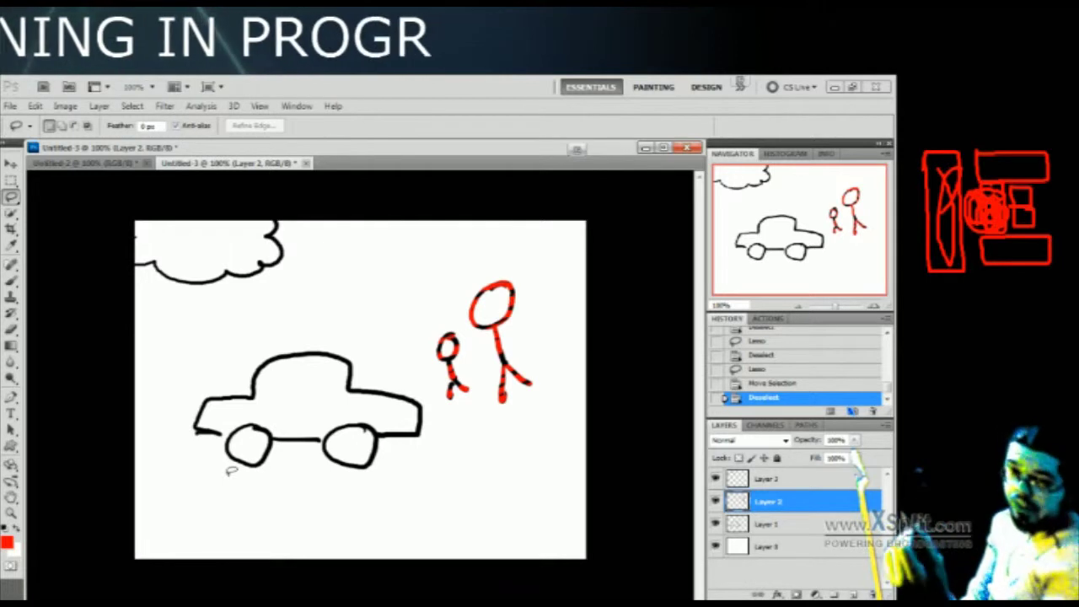
# Lasso around the figures' legs, and replace that selection with a tiny lasso mark on the blank canvas below the car
pyautogui.moveTo(503, 367)
pyautogui.mouseDown()
pyautogui.moveTo(460, 369)
pyautogui.moveTo(508, 381)
pyautogui.moveTo(503, 368)
pyautogui.mouseUp()
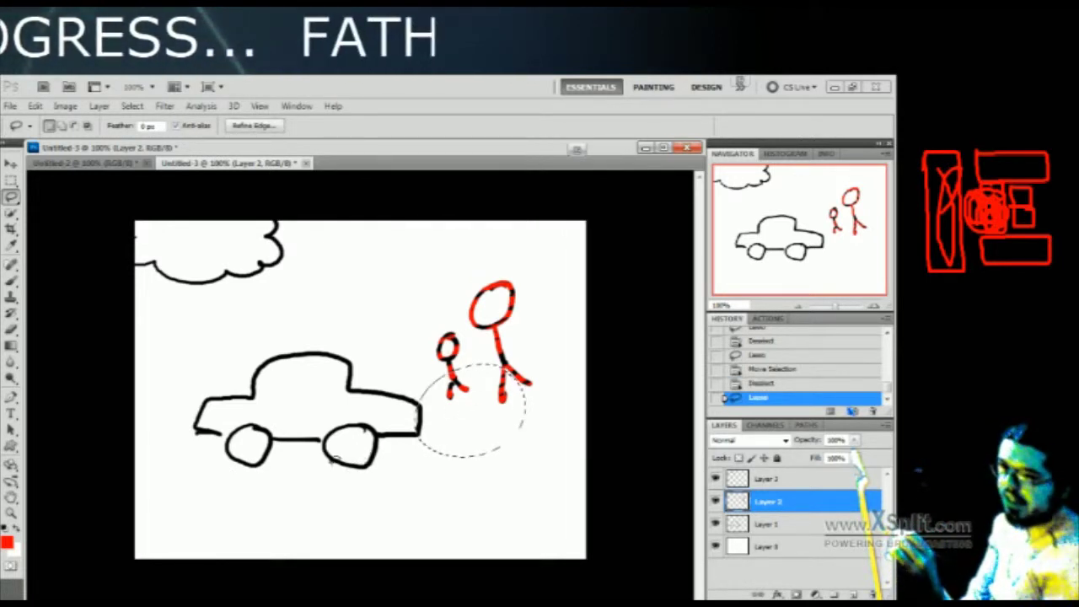
pyautogui.moveTo(387, 515); pyautogui.dragTo(391, 513)
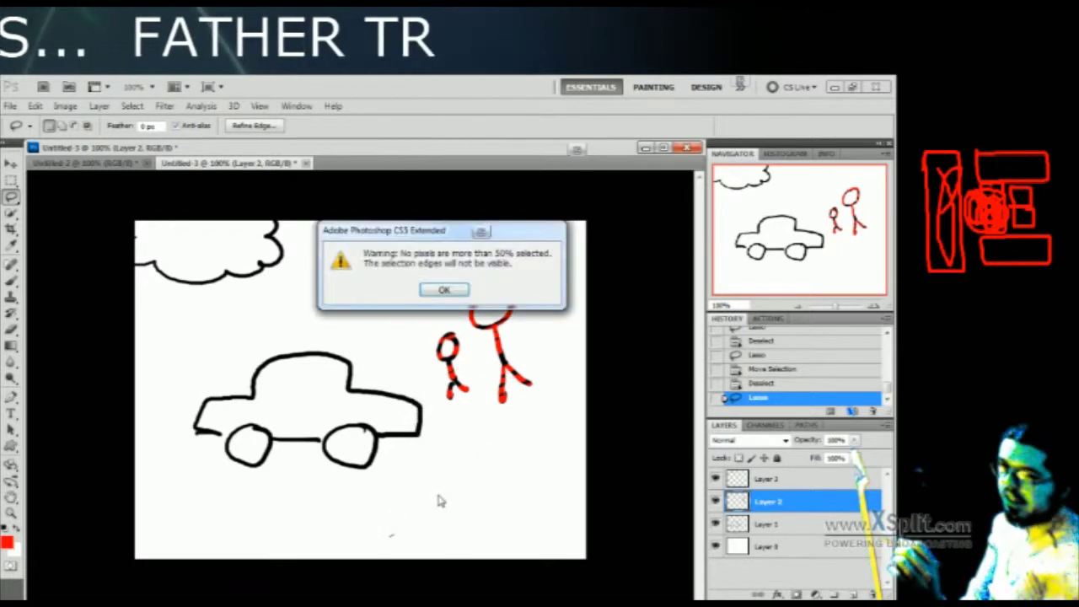
pyautogui.click(444, 289)
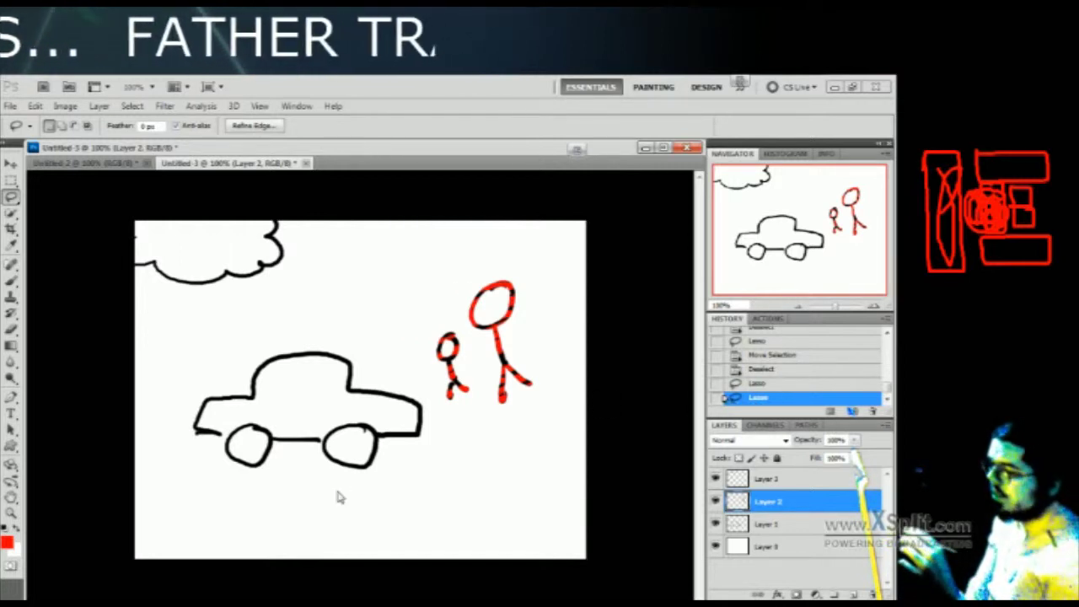
# Switch to the Brush and try painting red on the blank canvas while the tiny lasso selection is active
pyautogui.click(11, 282)
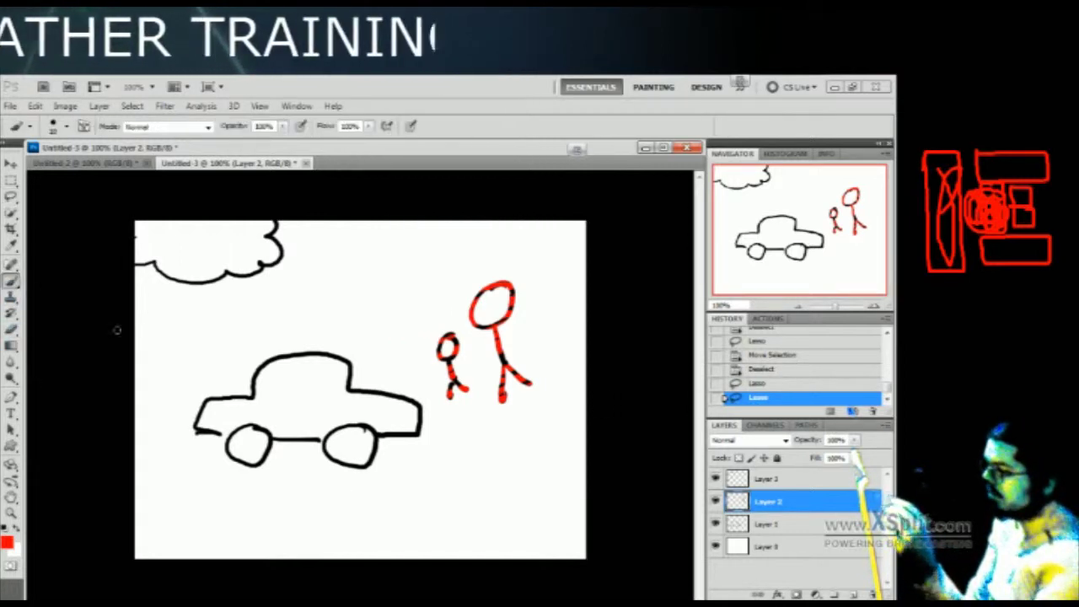
pyautogui.click(117, 329)
pyautogui.click(354, 337)
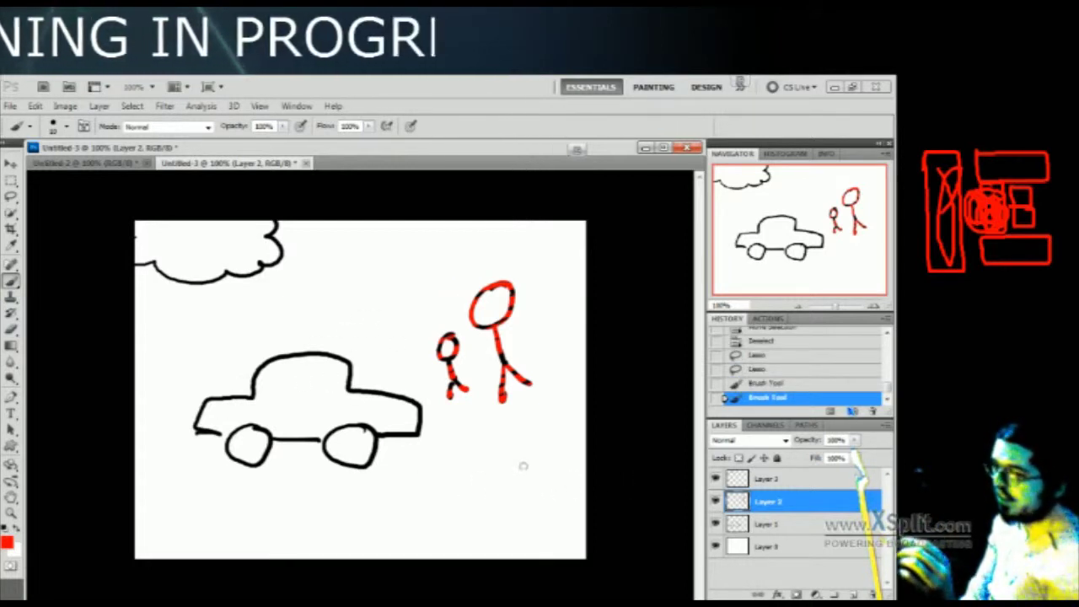
# Try more red brush dabs on the blank canvas below the stick figures, and clear the active selection
pyautogui.click(469, 491)
pyautogui.click(464, 485)
pyautogui.click(482, 434)
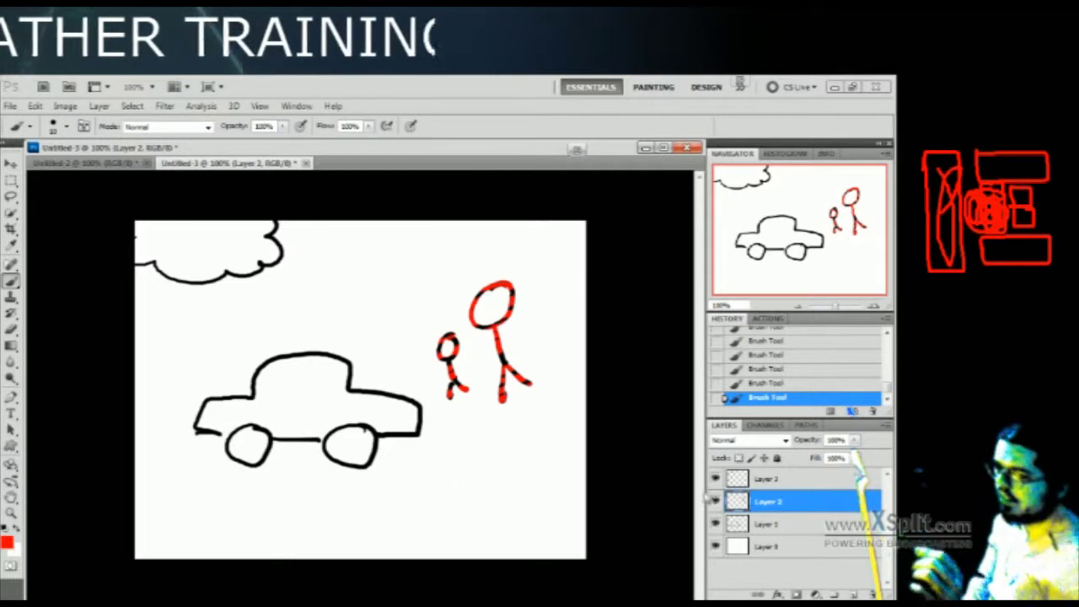
pyautogui.hotkey('alt', '[')
pyautogui.hotkey('ctrl', ']')
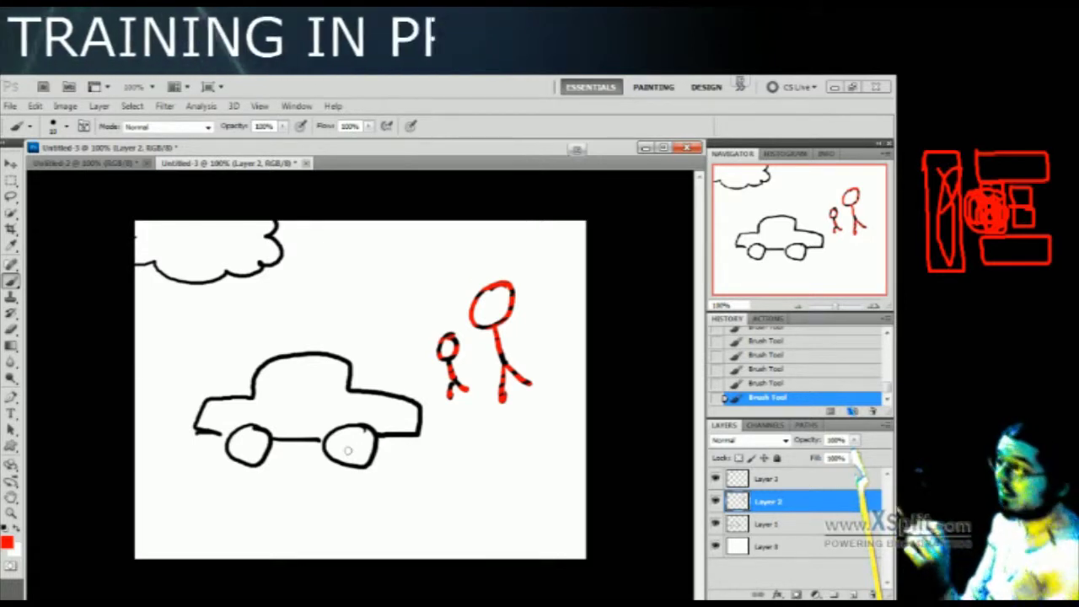
pyautogui.click(133, 107)
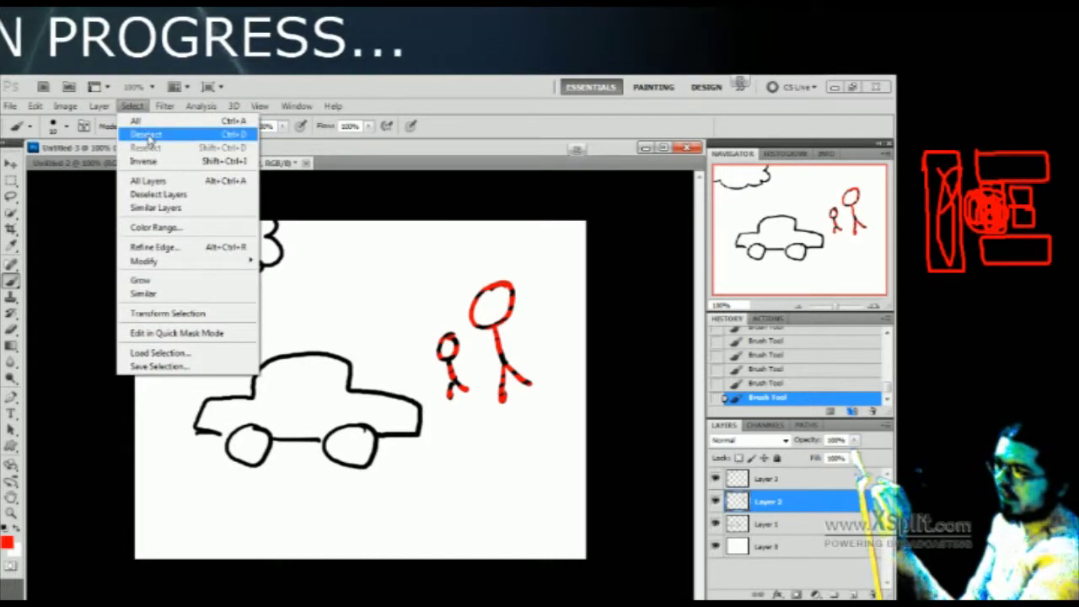
pyautogui.click(150, 137)
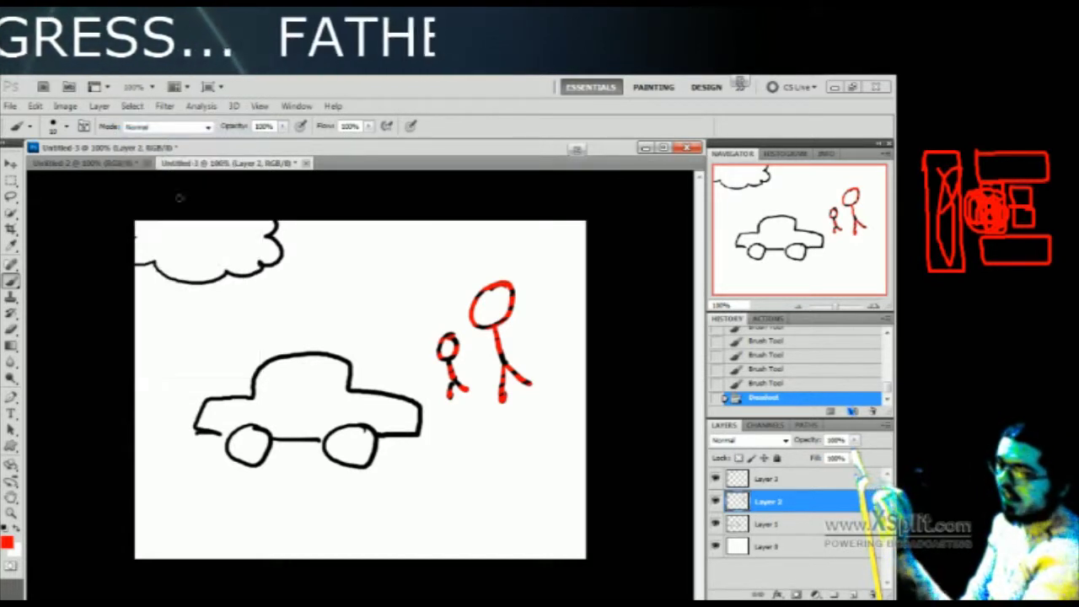
# Paint a long red curve beside the stick figures and loose diagonal red strokes across the car and surrounding canvas
pyautogui.moveTo(398, 344)
pyautogui.mouseDown()
pyautogui.moveTo(413, 392)
pyautogui.moveTo(477, 458)
pyautogui.moveTo(544, 474)
pyautogui.moveTo(253, 556)
pyautogui.mouseUp()
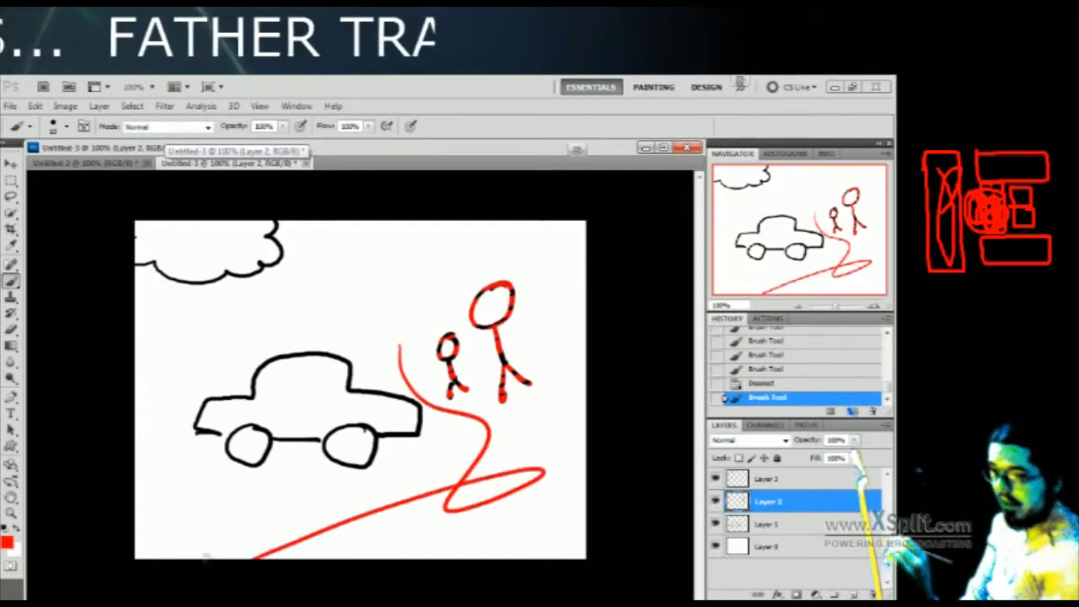
pyautogui.moveTo(252, 499); pyautogui.dragTo(504, 460)
pyautogui.moveTo(462, 504); pyautogui.dragTo(310, 557)
pyautogui.moveTo(332, 510)
pyautogui.mouseDown()
pyautogui.moveTo(451, 469)
pyautogui.moveTo(236, 520)
pyautogui.moveTo(452, 437)
pyautogui.mouseUp()
pyautogui.moveTo(387, 449)
pyautogui.mouseDown()
pyautogui.moveTo(242, 492)
pyautogui.moveTo(450, 390)
pyautogui.mouseUp()
pyautogui.moveTo(221, 467); pyautogui.dragTo(415, 395)
pyautogui.moveTo(372, 340); pyautogui.dragTo(241, 410)
pyautogui.moveTo(474, 300)
pyautogui.mouseDown()
pyautogui.moveTo(290, 357)
pyautogui.moveTo(275, 337)
pyautogui.mouseUp()
pyautogui.moveTo(270, 341); pyautogui.dragTo(415, 283)
pyautogui.moveTo(340, 300); pyautogui.dragTo(156, 381)
pyautogui.moveTo(207, 341); pyautogui.dragTo(270, 307)
pyautogui.moveTo(425, 258); pyautogui.dragTo(265, 312)
pyautogui.moveTo(195, 319); pyautogui.dragTo(331, 275)
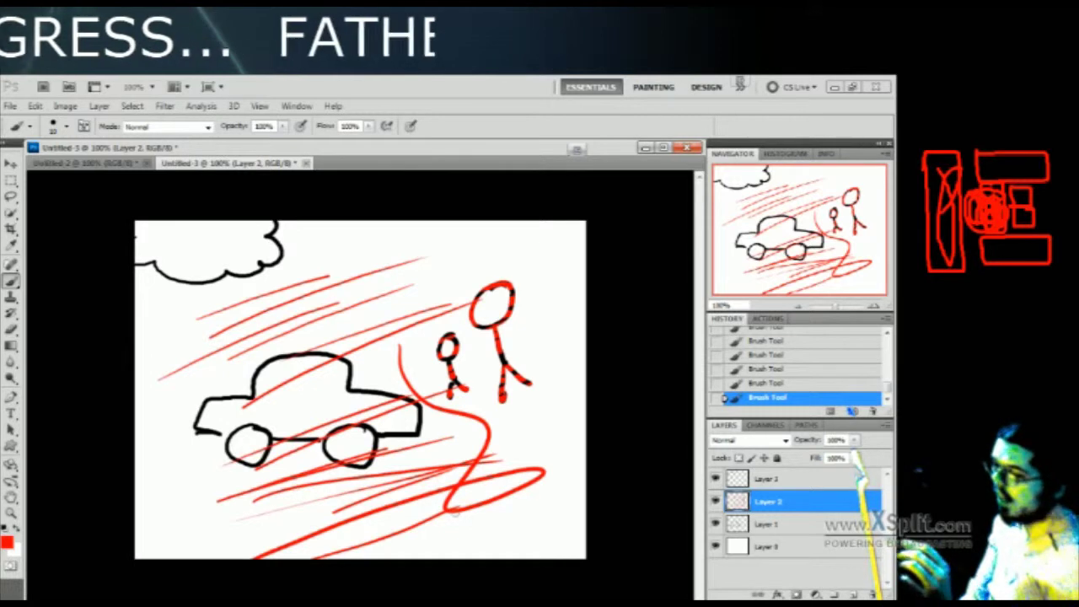
# Try to change the foreground colour from red to green in the Color Picker
pyautogui.click(7, 541)
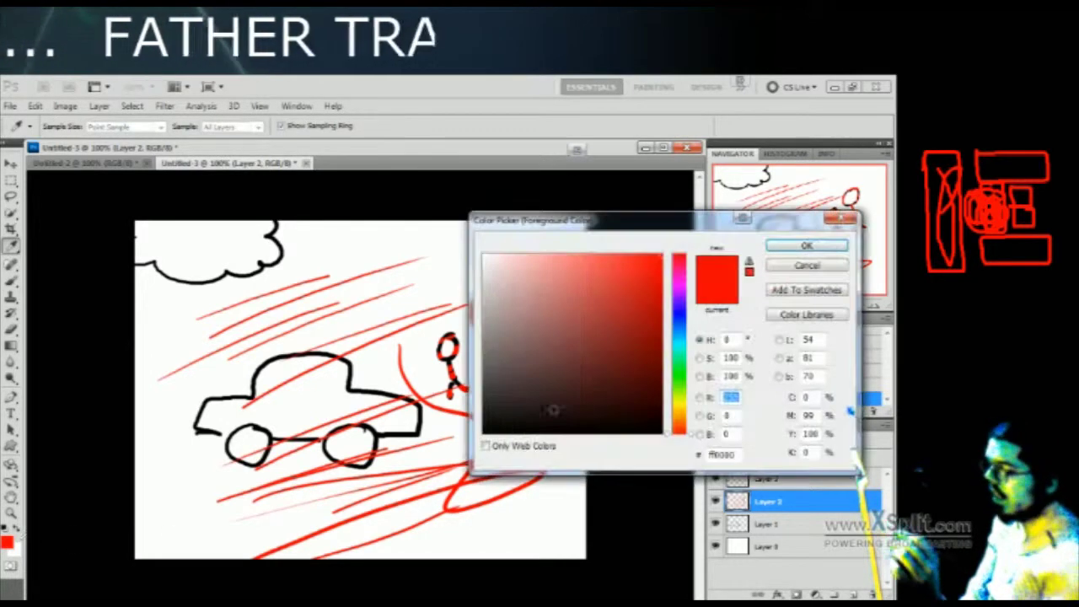
pyautogui.click(678, 367)
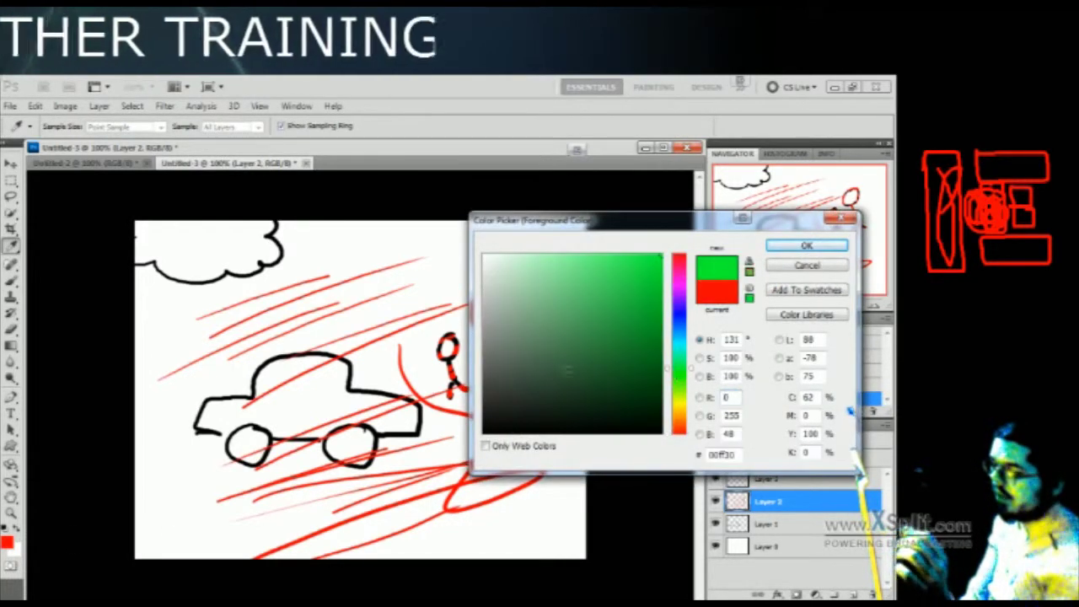
pyautogui.click(175, 488)
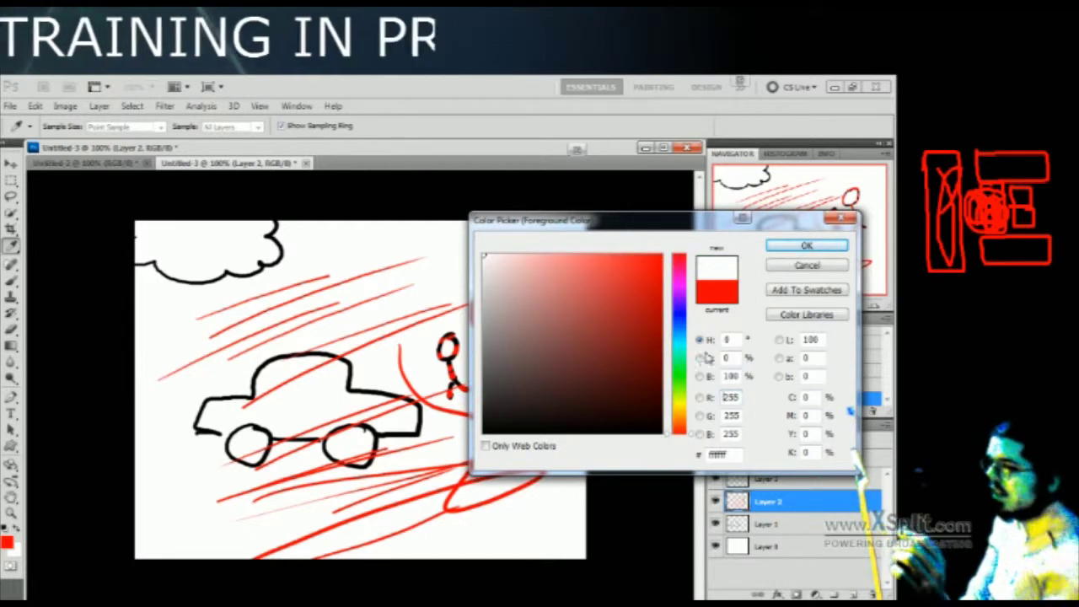
pyautogui.click(674, 378)
pyautogui.click(804, 245)
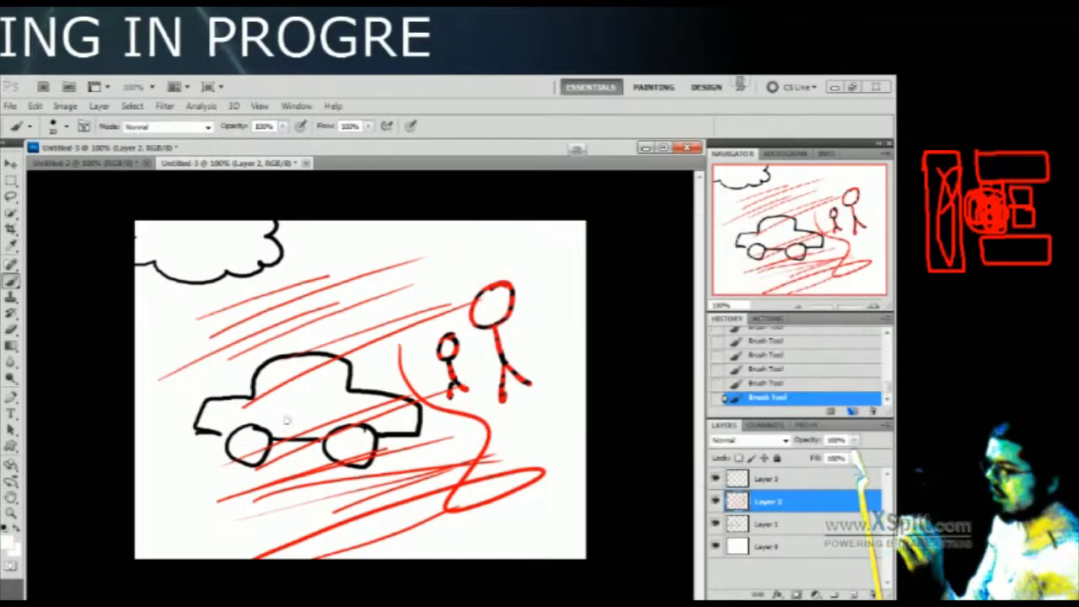
# Set the foreground colour to bright green and paint a bush outline on the canvas below the car's rear
pyautogui.click(12, 539)
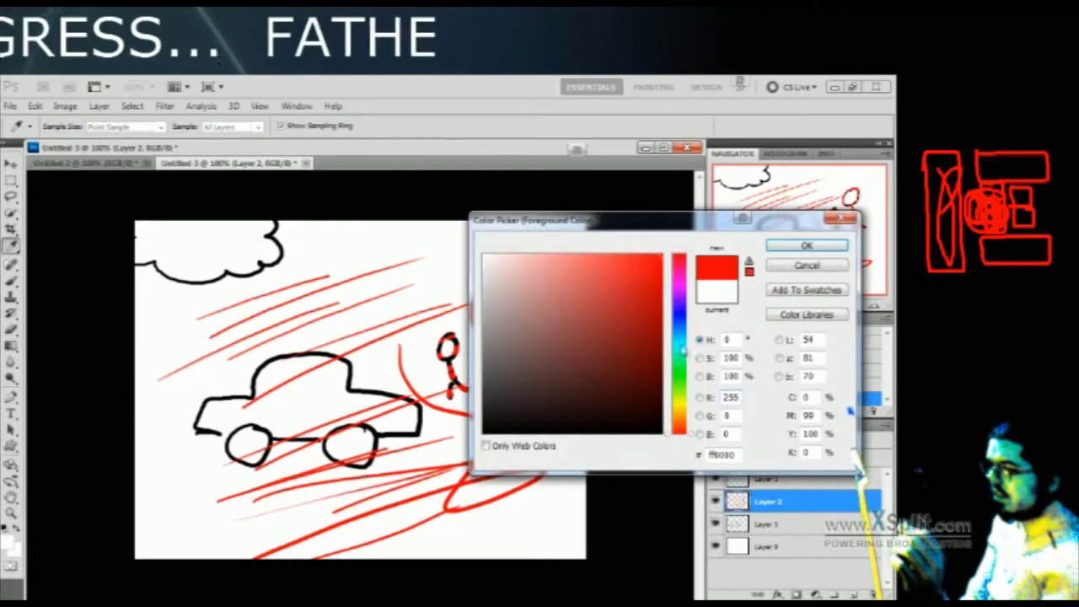
pyautogui.click(676, 381)
pyautogui.moveTo(677, 381); pyautogui.dragTo(677, 367)
pyautogui.click(807, 245)
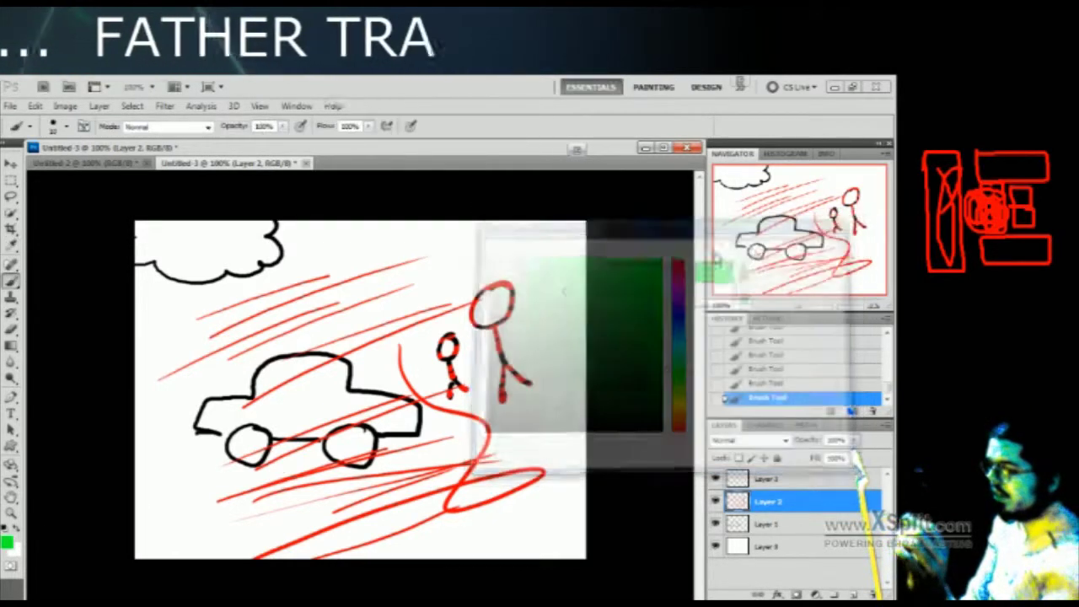
pyautogui.moveTo(188, 487)
pyautogui.mouseDown()
pyautogui.moveTo(164, 498)
pyautogui.moveTo(196, 538)
pyautogui.moveTo(254, 513)
pyautogui.moveTo(163, 507)
pyautogui.mouseUp()
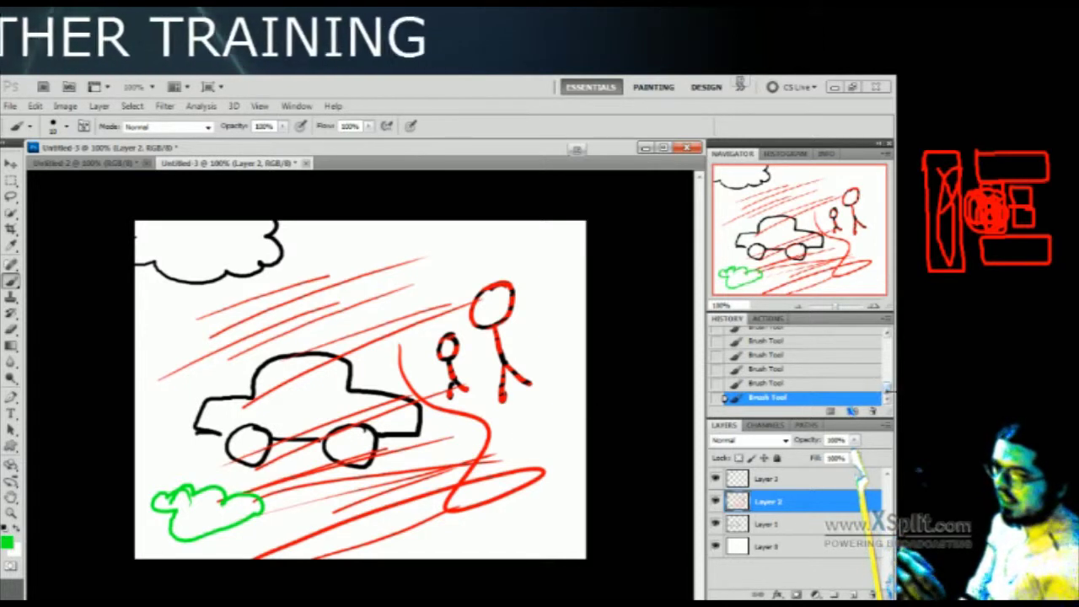
# Step the history back to the last Lasso state before the red strokes, and return to the newest Brush state
pyautogui.moveTo(885, 391); pyautogui.dragTo(885, 385)
pyautogui.moveTo(883, 375); pyautogui.dragTo(883, 371)
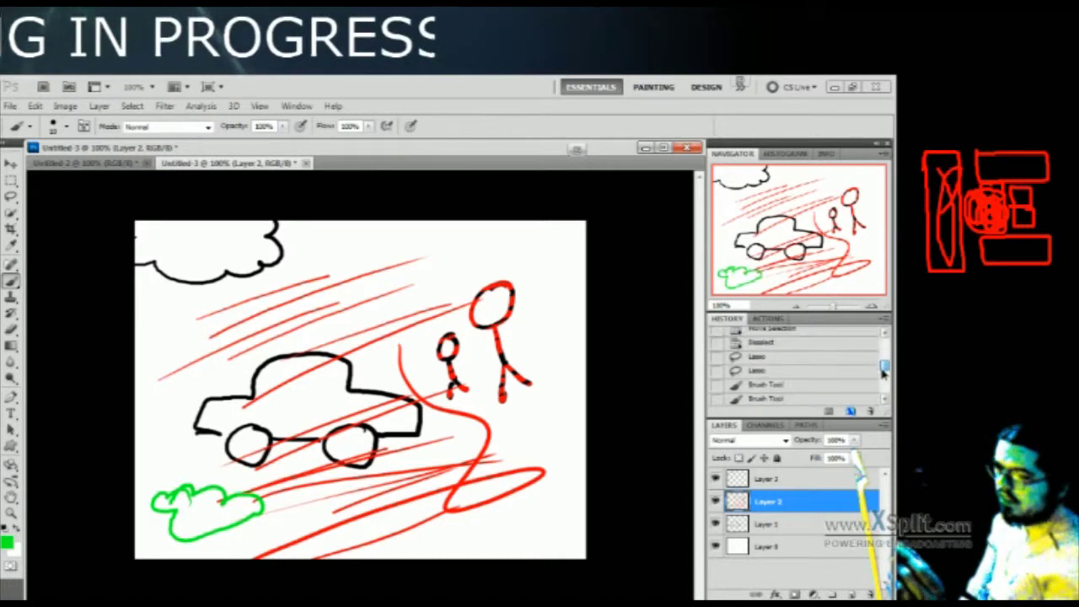
pyautogui.click(763, 371)
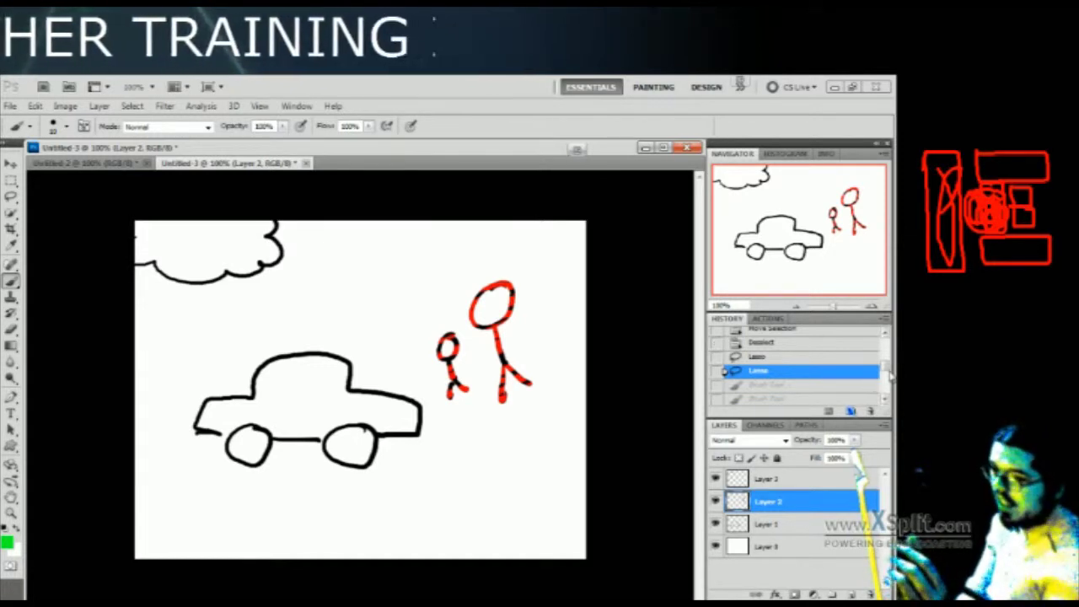
pyautogui.moveTo(884, 374); pyautogui.dragTo(889, 403)
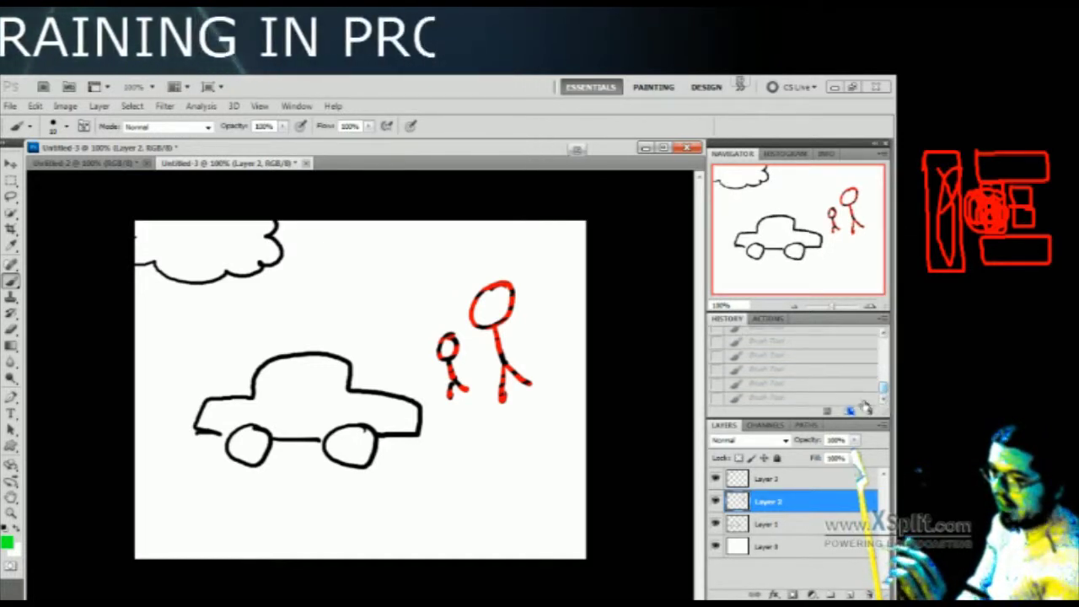
pyautogui.click(864, 398)
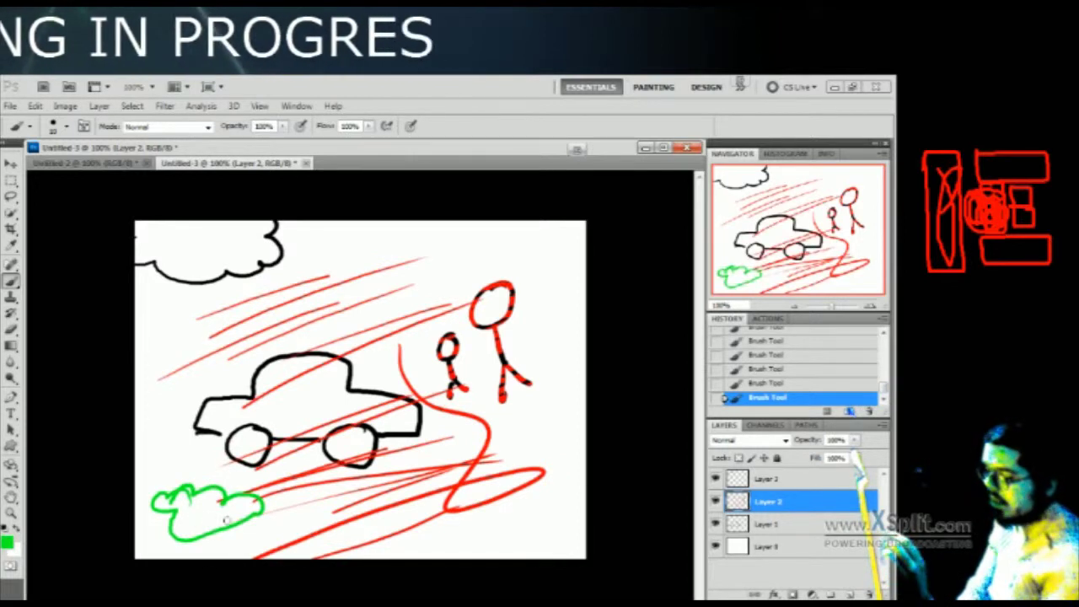
# Draw a freehand Lasso selection around the green bush and copy it
pyautogui.click(10, 196)
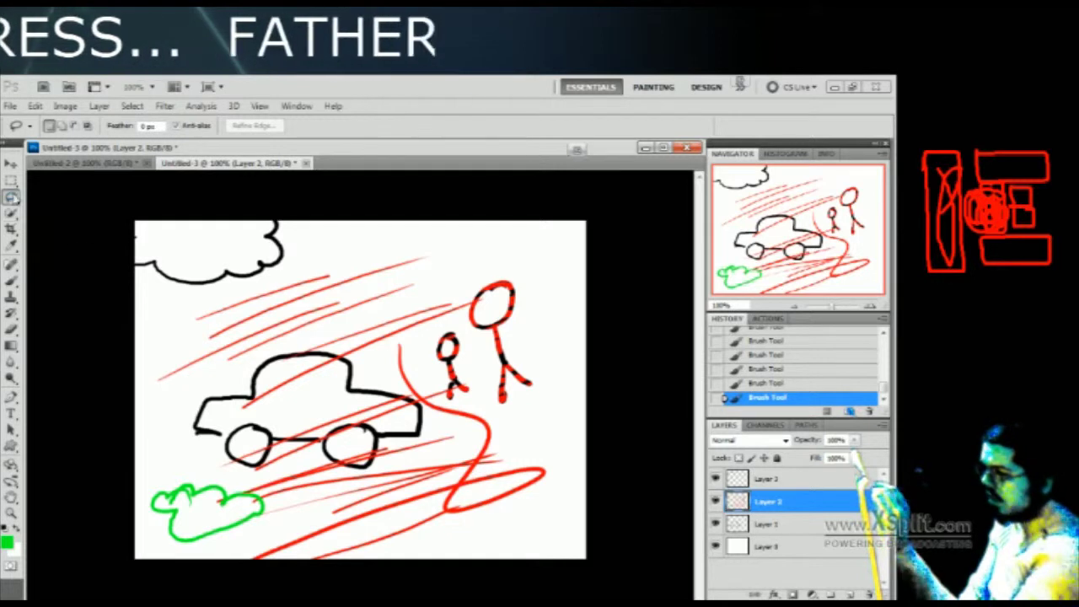
pyautogui.moveTo(176, 475)
pyautogui.mouseDown()
pyautogui.moveTo(280, 507)
pyautogui.moveTo(272, 533)
pyautogui.moveTo(161, 542)
pyautogui.moveTo(137, 507)
pyautogui.moveTo(156, 477)
pyautogui.mouseUp()
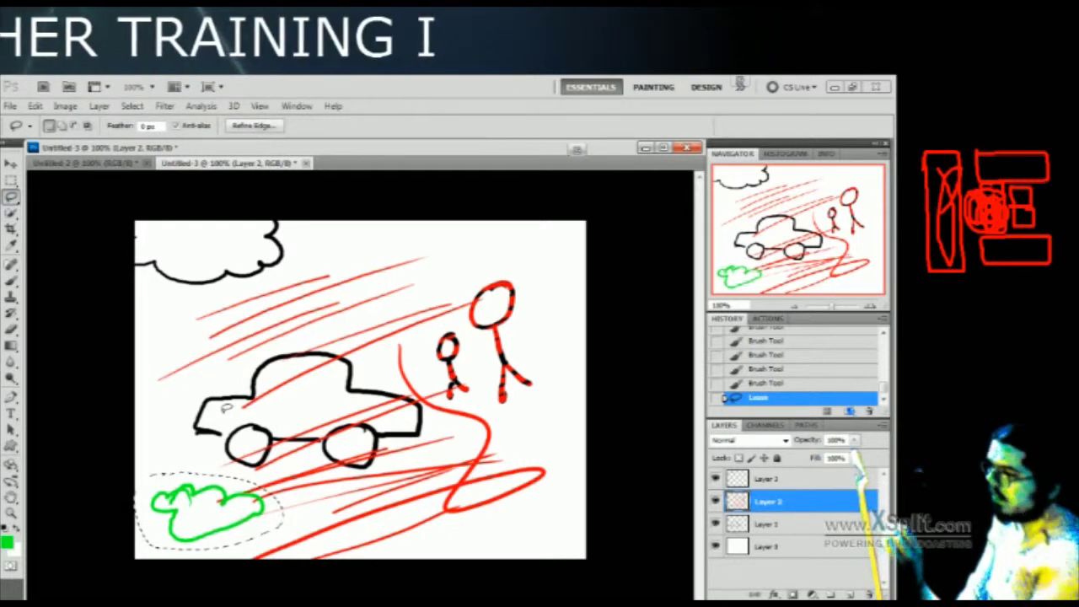
pyautogui.click(34, 107)
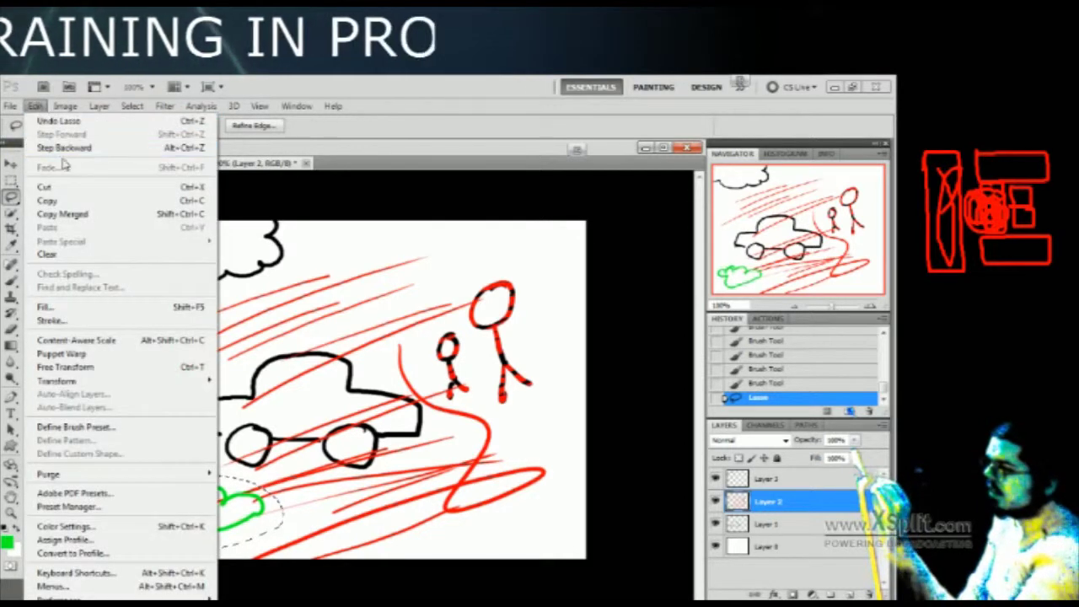
pyautogui.click(57, 200)
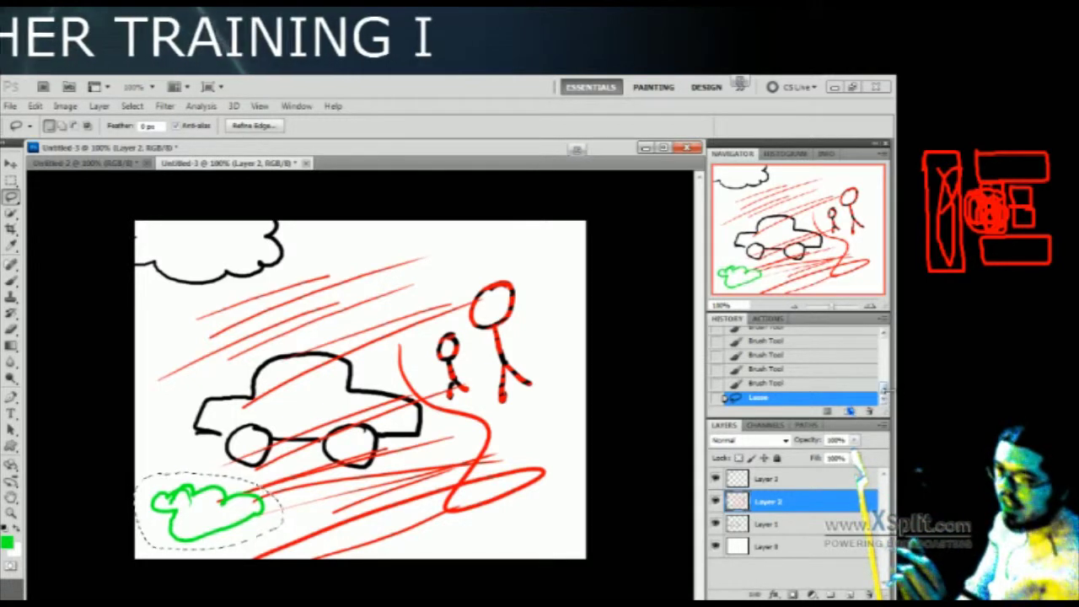
# Revert the history to the Deselect state that precedes the last two Lasso states
pyautogui.scroll(1, 887, 394)
pyautogui.moveTo(887, 393)
pyautogui.mouseDown()
pyautogui.moveTo(885, 365)
pyautogui.moveTo(885, 376)
pyautogui.mouseUp()
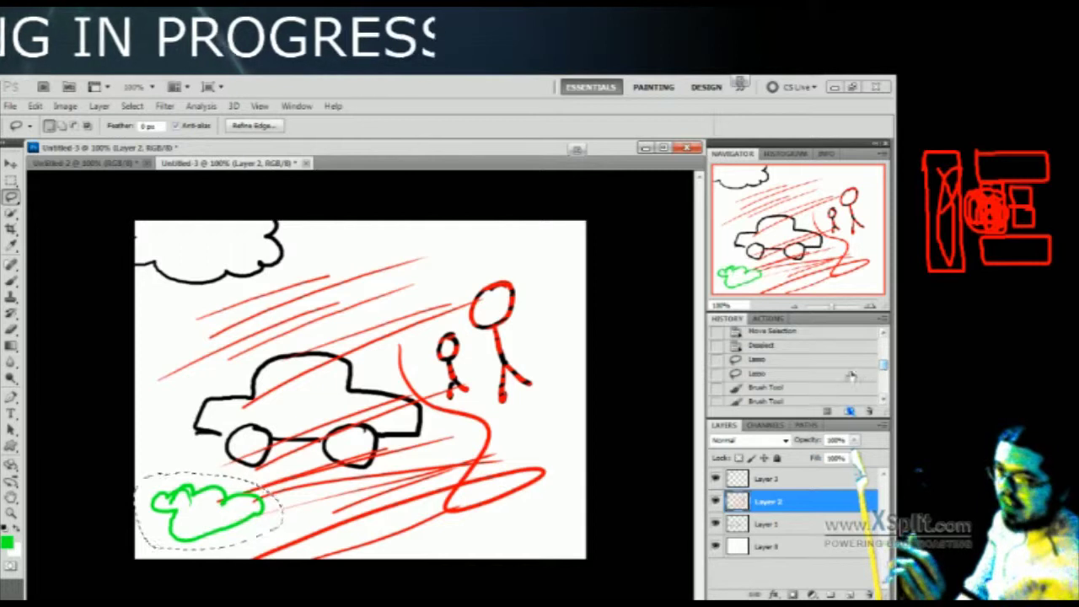
pyautogui.click(779, 376)
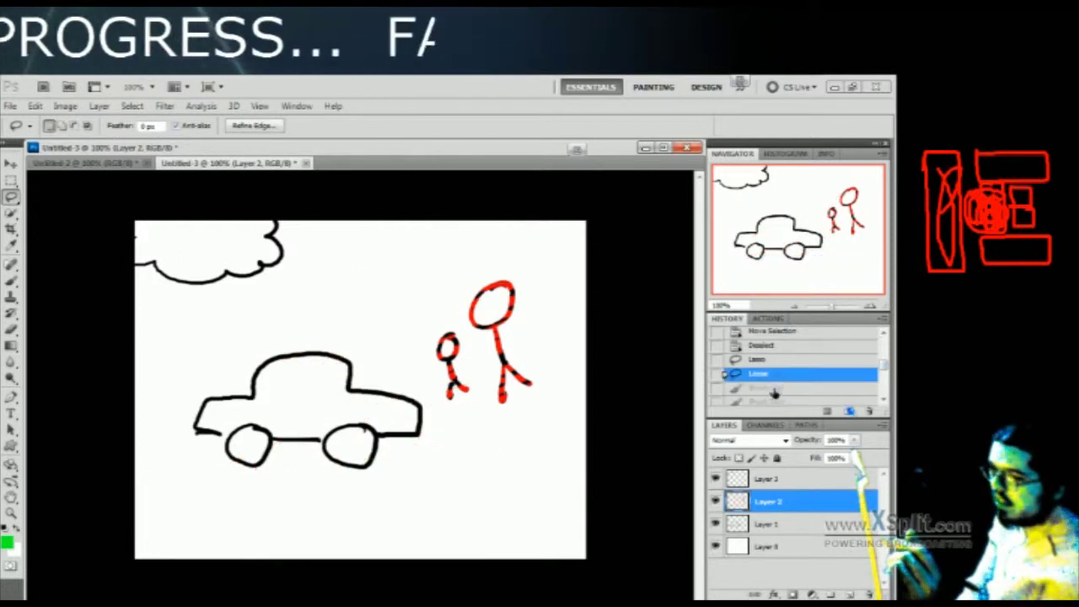
pyautogui.click(768, 388)
pyautogui.click(768, 346)
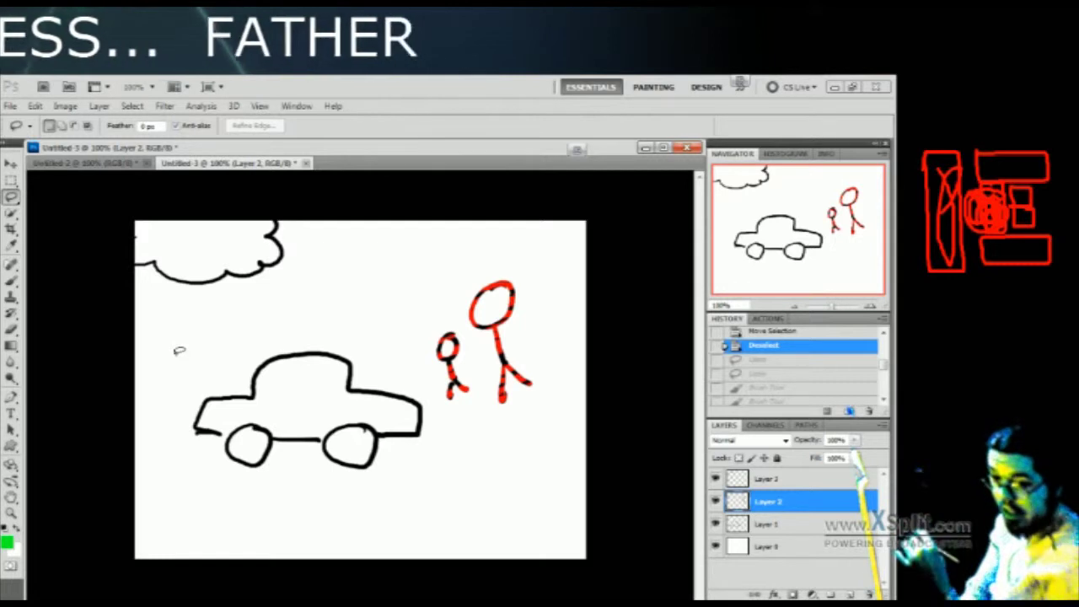
# Paste the copied green bush and move it to the blank area below the car's rear
pyautogui.click(35, 106)
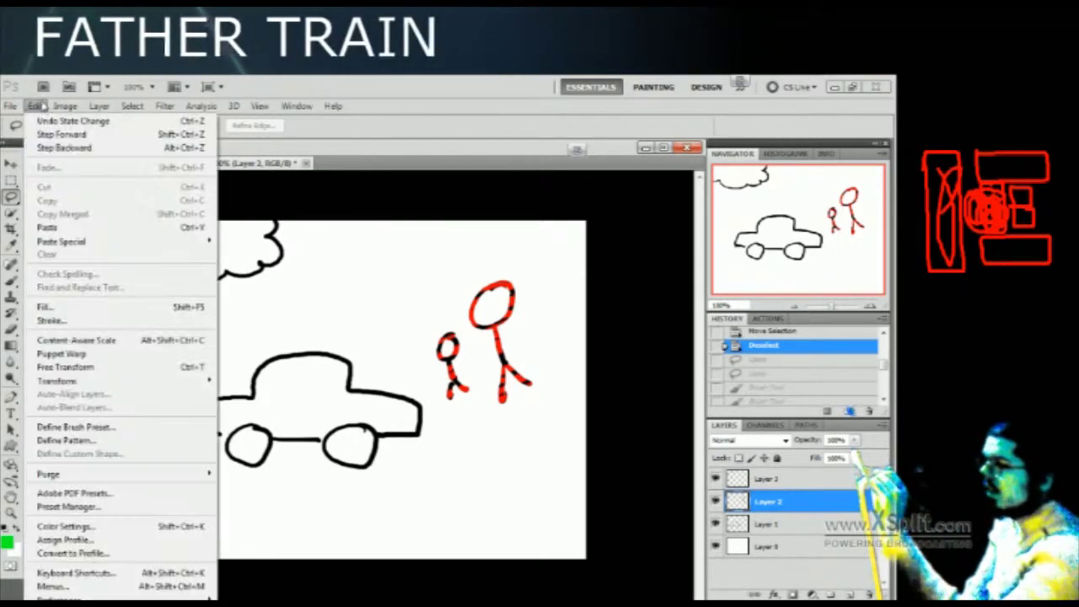
pyautogui.click(65, 229)
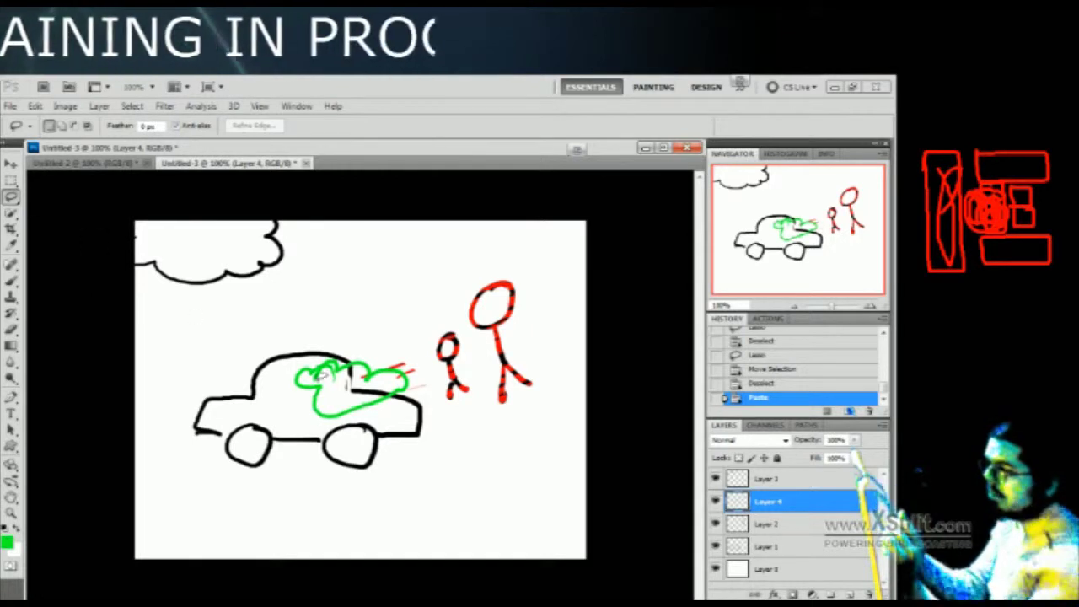
pyautogui.moveTo(365, 401); pyautogui.dragTo(265, 523)
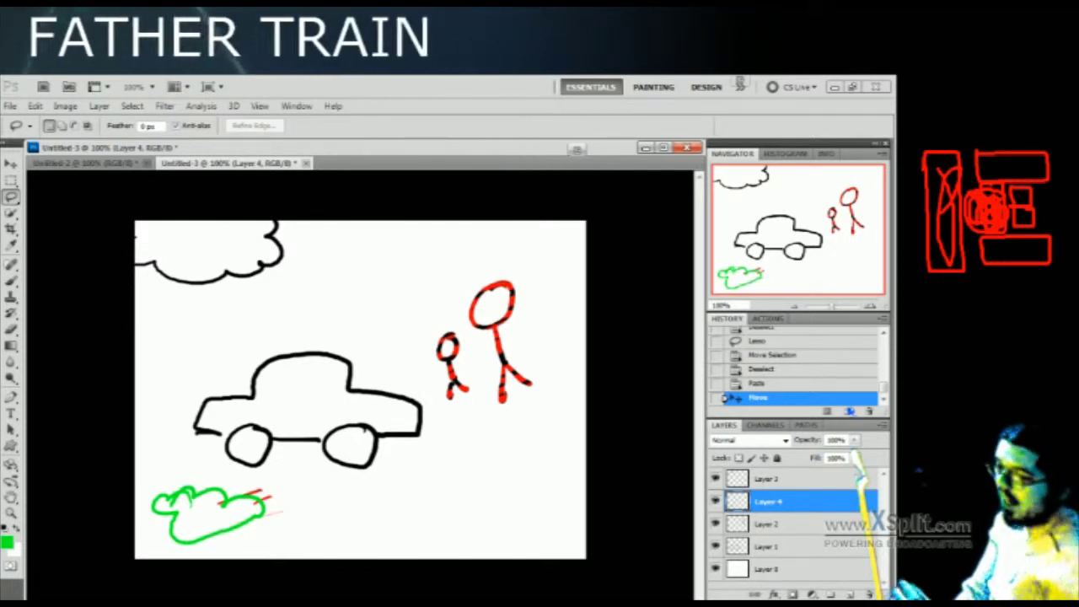
# Go through the drawing's layers, ending on Layer 1, and move its car upward on the canvas
pyautogui.click(799, 526)
pyautogui.click(794, 482)
pyautogui.click(801, 504)
pyautogui.click(800, 522)
pyautogui.click(789, 543)
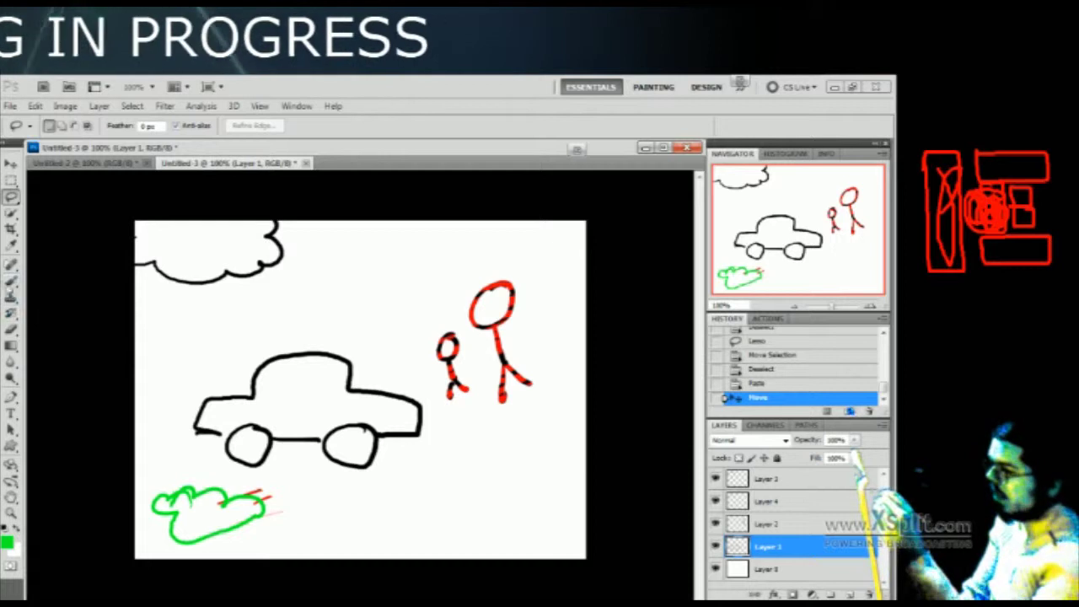
pyautogui.click(10, 162)
pyautogui.moveTo(423, 399)
pyautogui.mouseDown()
pyautogui.moveTo(410, 416)
pyautogui.moveTo(416, 349)
pyautogui.mouseUp()
# Move Layer 2's stick figures slightly down and right, and shift Layer 4's green bush slightly right
pyautogui.click(780, 524)
pyautogui.moveTo(479, 398); pyautogui.dragTo(487, 419)
pyautogui.click(779, 501)
pyautogui.moveTo(471, 494); pyautogui.dragTo(456, 540)
# Create a new layer above the bush and paint a green new-layer icon on it below the car's front wheel
pyautogui.click(850, 595)
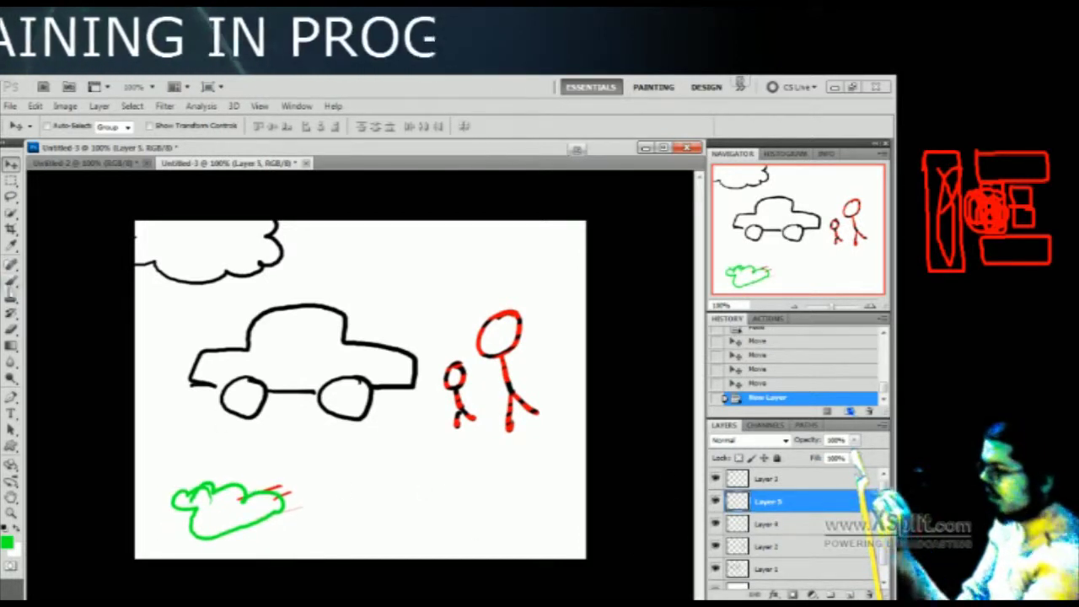
pyautogui.click(11, 280)
pyautogui.moveTo(368, 440)
pyautogui.mouseDown()
pyautogui.moveTo(365, 478)
pyautogui.moveTo(423, 486)
pyautogui.moveTo(416, 437)
pyautogui.moveTo(368, 434)
pyautogui.moveTo(369, 466)
pyautogui.moveTo(385, 465)
pyautogui.moveTo(387, 481)
pyautogui.moveTo(388, 453)
pyautogui.mouseUp()
# Add three more empty layers above the layer with the green icon
pyautogui.click(851, 595)
pyautogui.click(851, 595)
pyautogui.click(851, 595)
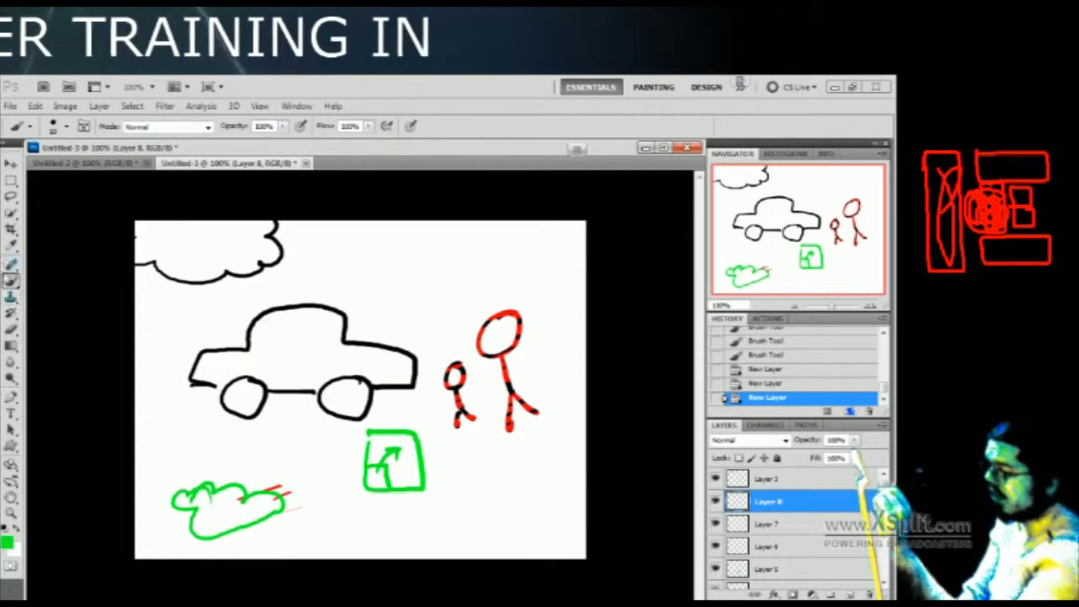
# Look through the Clone Stamp, History Brush and Eraser tools, and return to the Brush
pyautogui.click(10, 297)
pyautogui.click(10, 313)
pyautogui.click(10, 329)
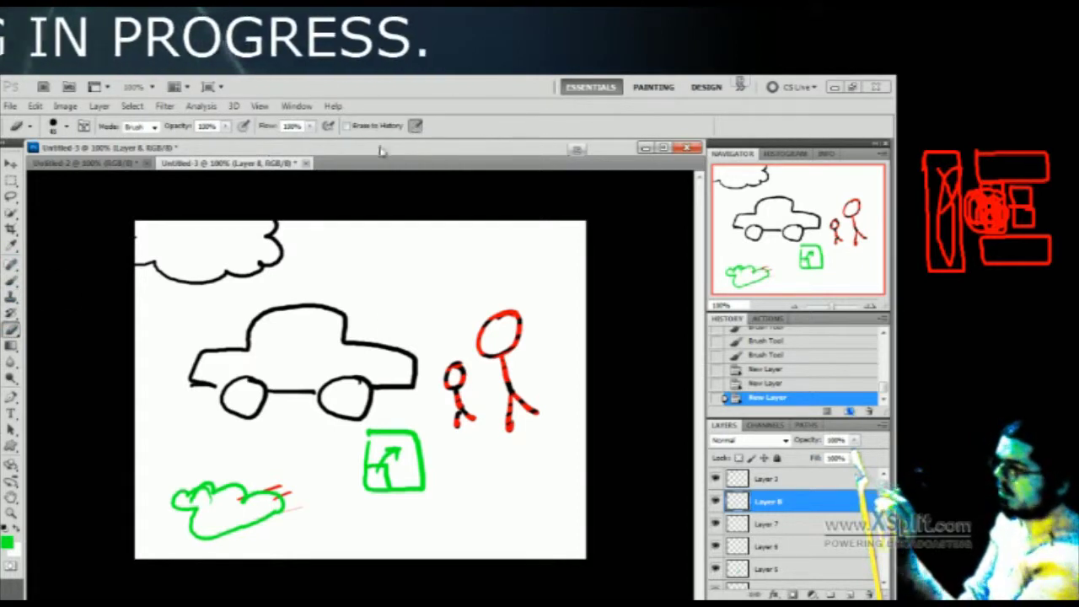
pyautogui.click(10, 297)
pyautogui.click(10, 280)
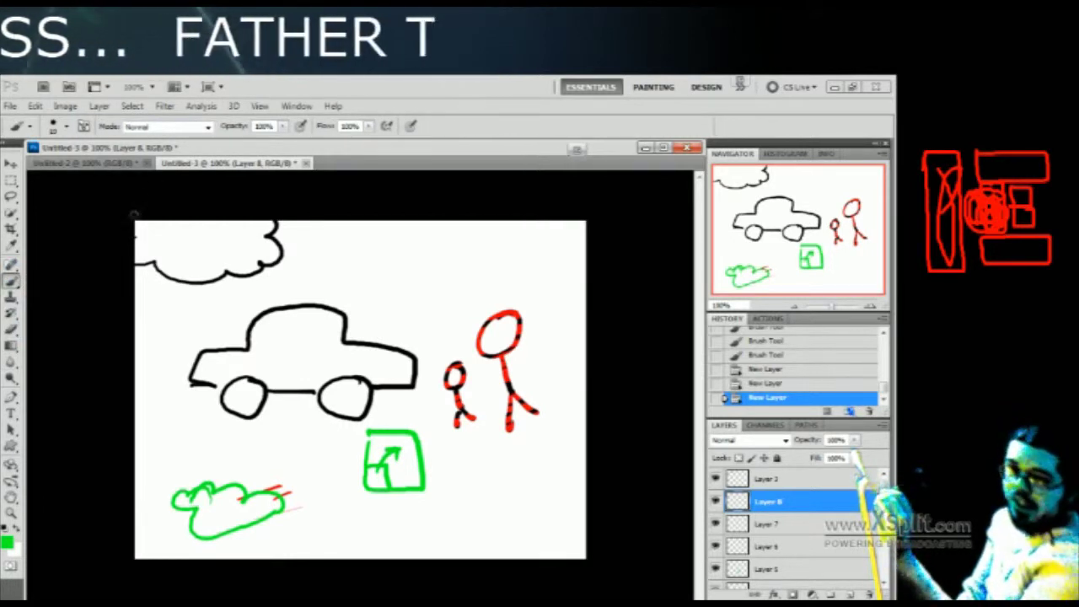